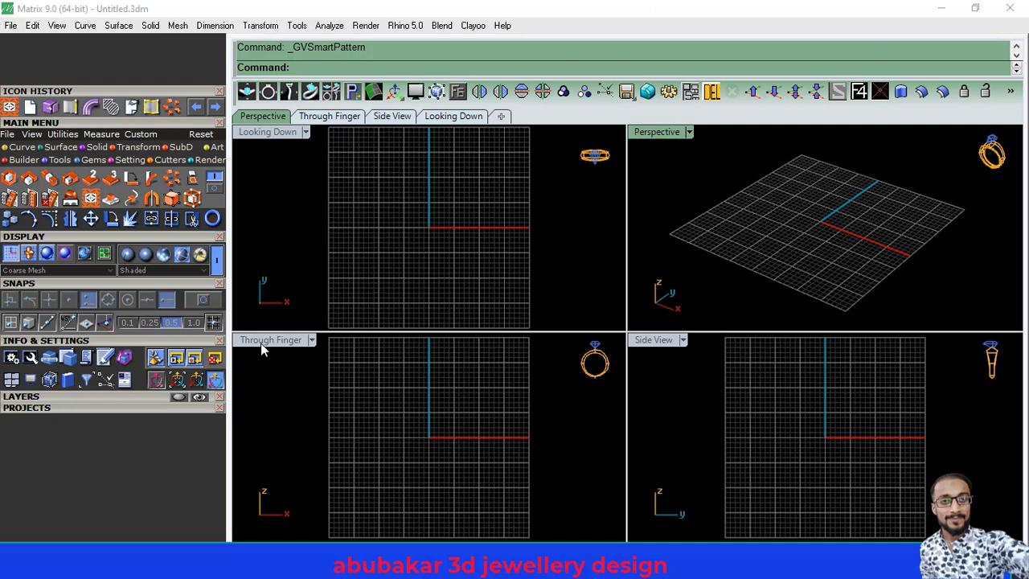
Step: Build a Swiss size 19 ring rail circle and maximize the Through Finger view
right_click_drag(445, 443, 441, 442)
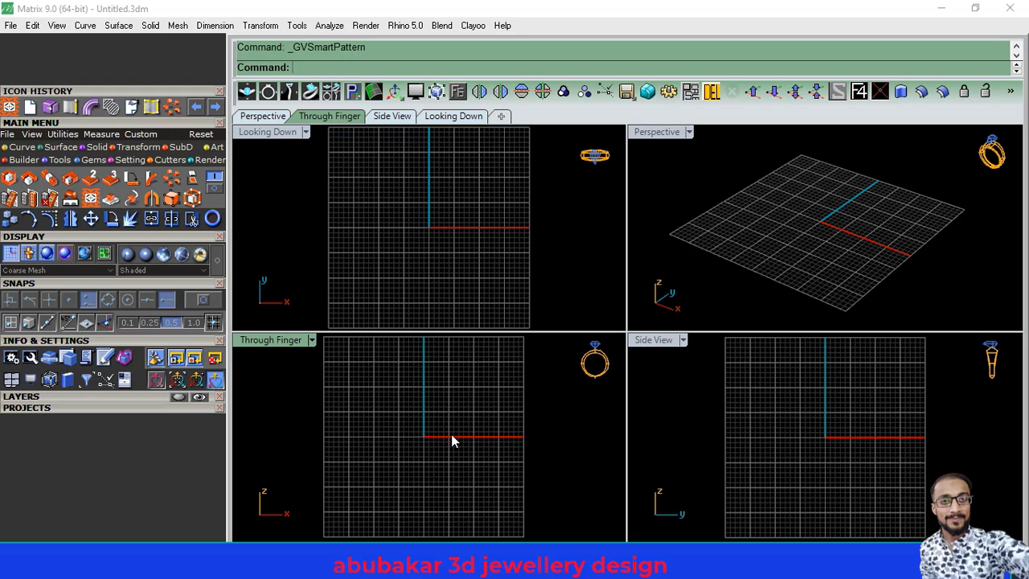
left_click(213, 219)
left_click(170, 423)
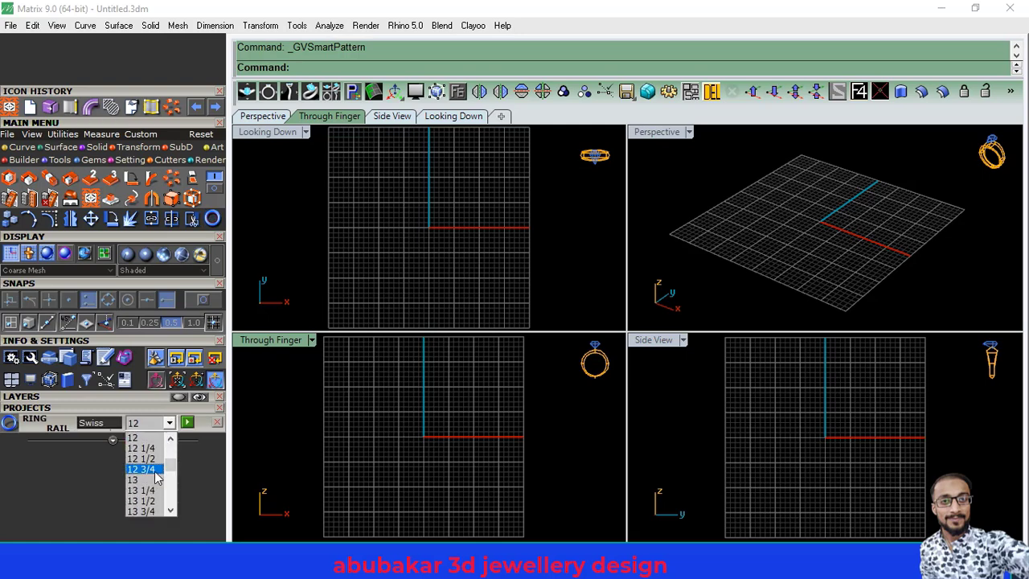
scroll(156, 481, "down", 3)
scroll(152, 487, "down", 3)
scroll(146, 495, "down", 2)
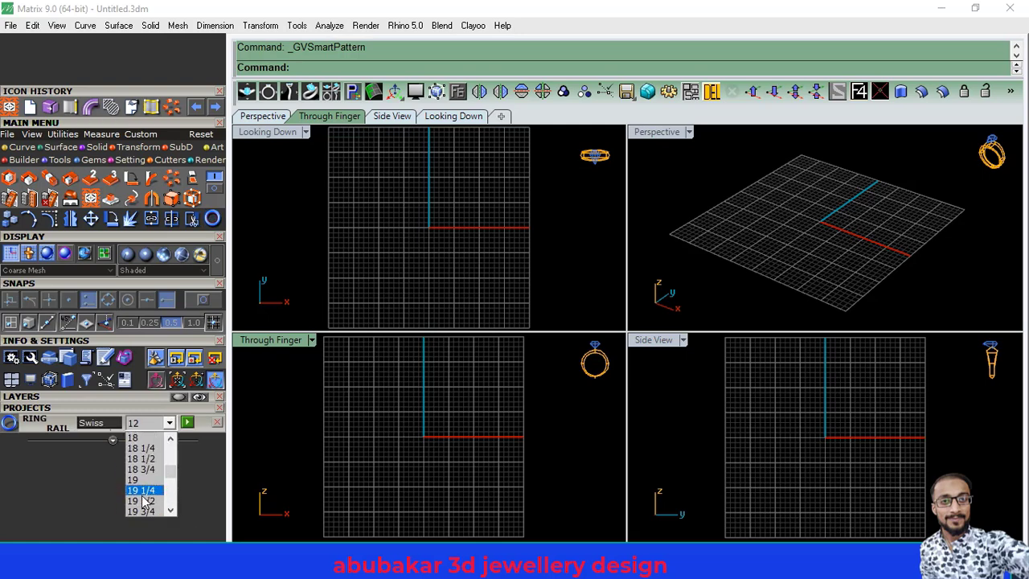
left_click(143, 479)
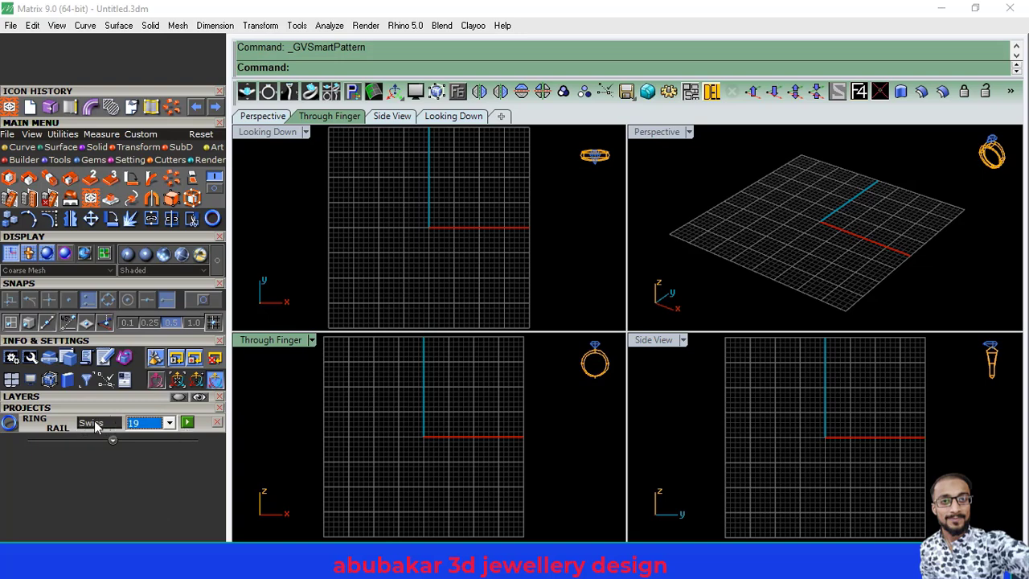
left_click(187, 422)
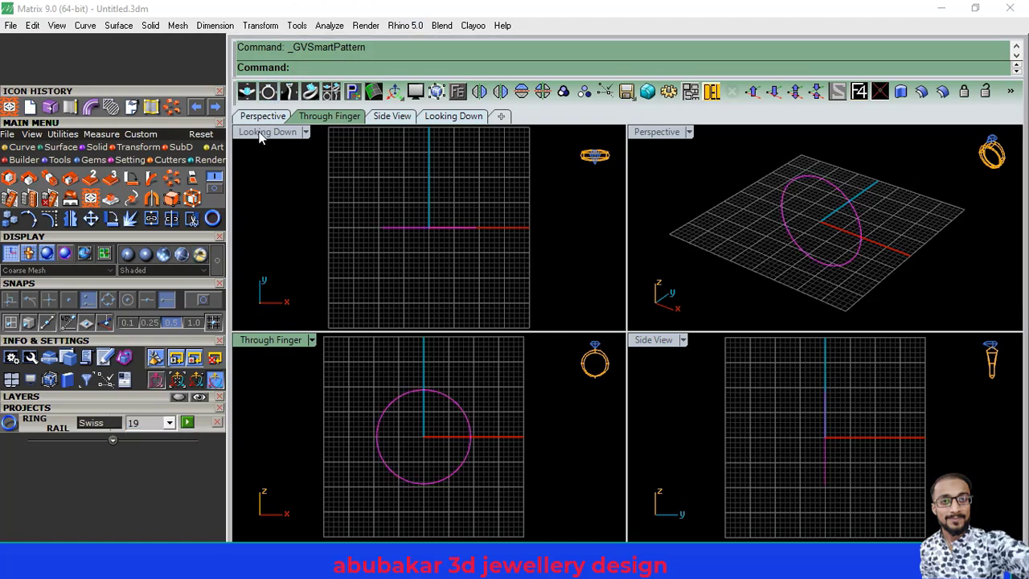
double_click(277, 339)
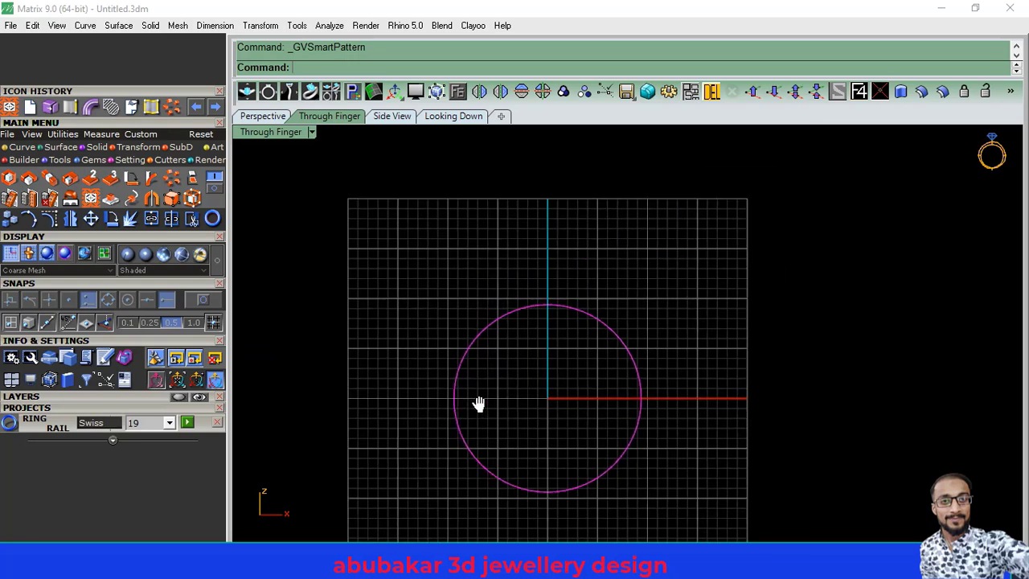
Step: Offset the size 19 ring circle 1.5 outward, select the new curve, and view it Looking Down
left_click(23, 149)
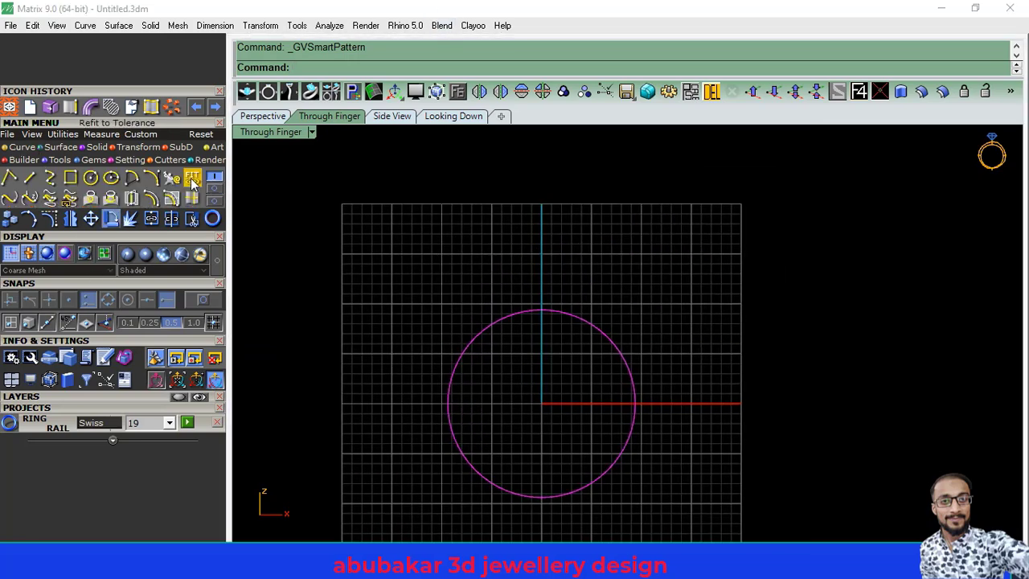
left_click(153, 203)
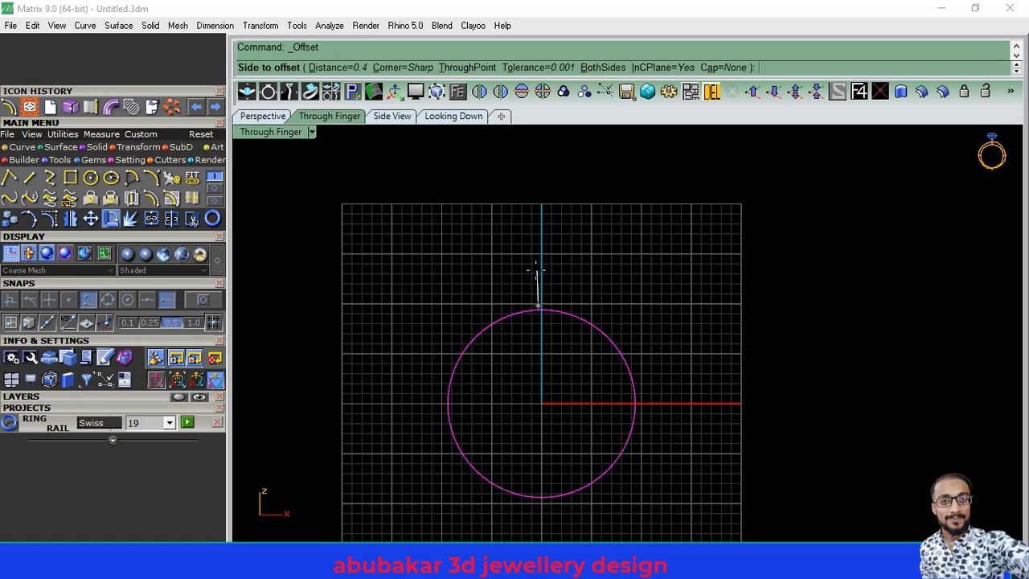
scroll(534, 281, "up", 4)
right_click_drag(574, 321, 509, 298)
type("1.5")
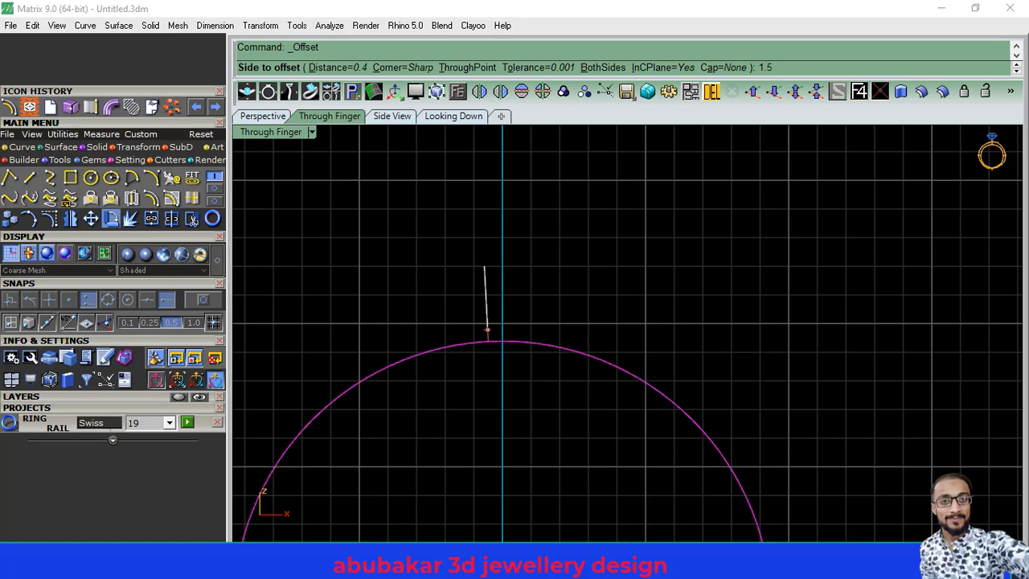
key("Return")
left_click(471, 254)
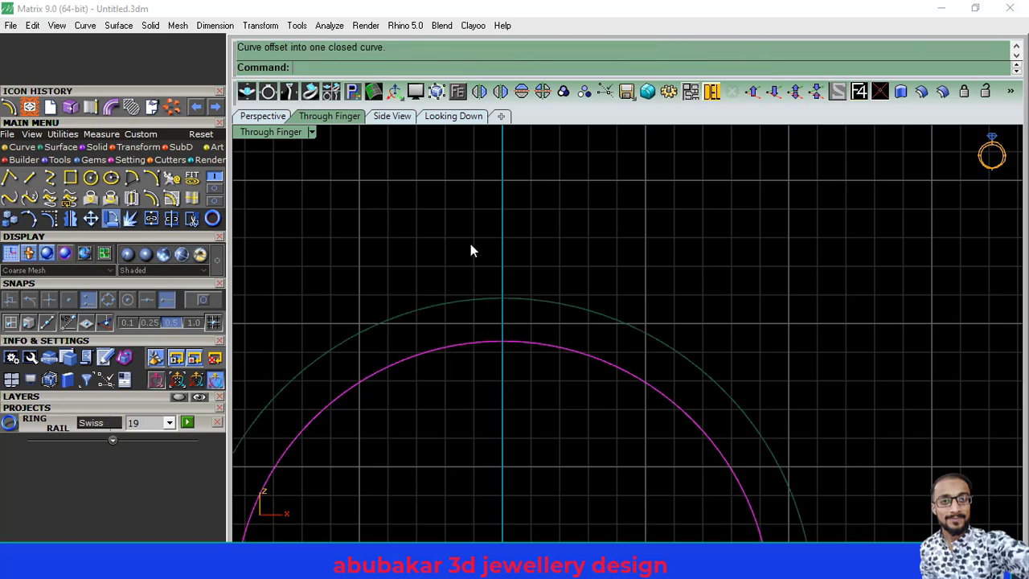
left_click(515, 300)
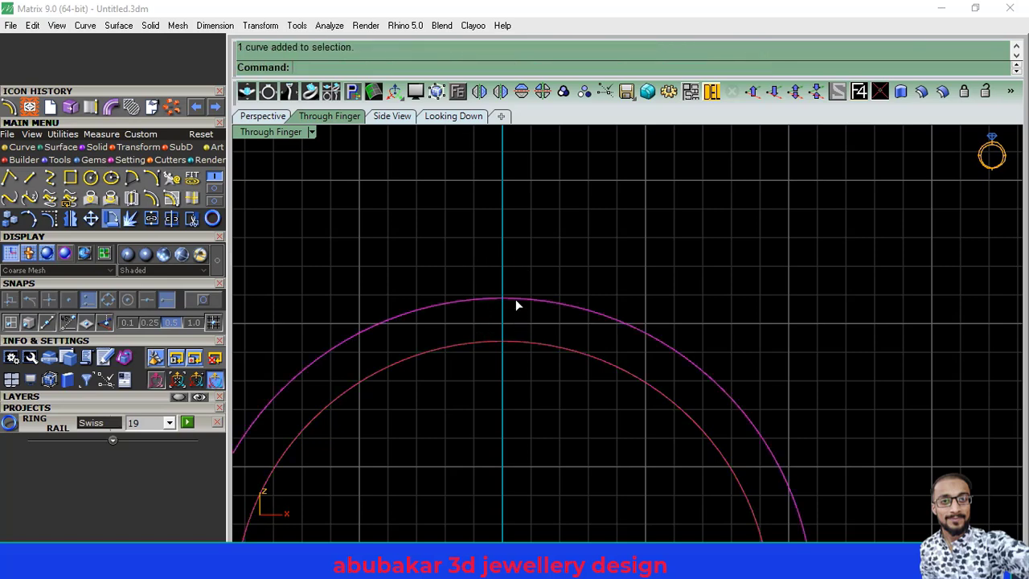
left_click(454, 116)
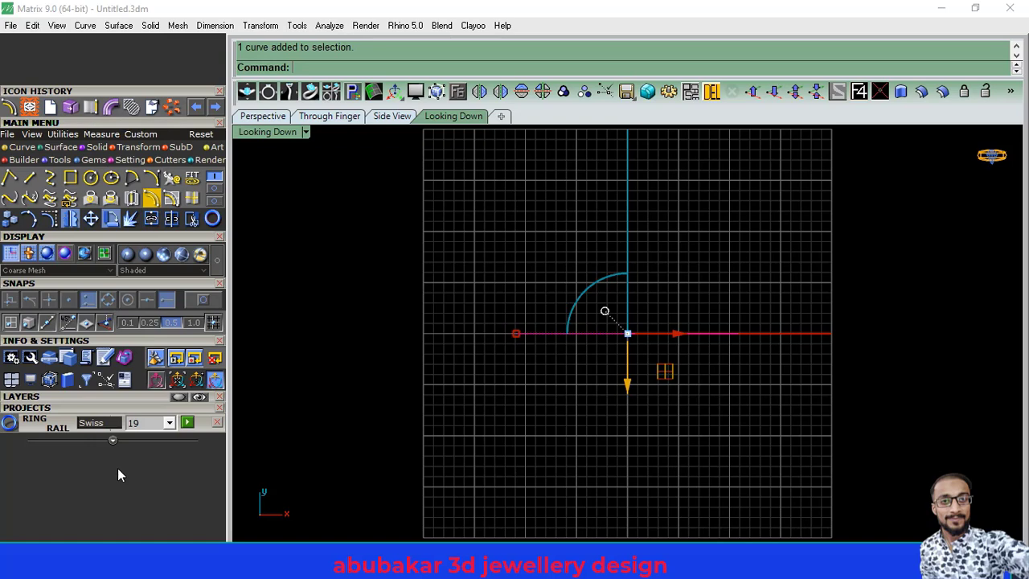
Step: Offset the selected curve 3.5 to both sides
key("Return")
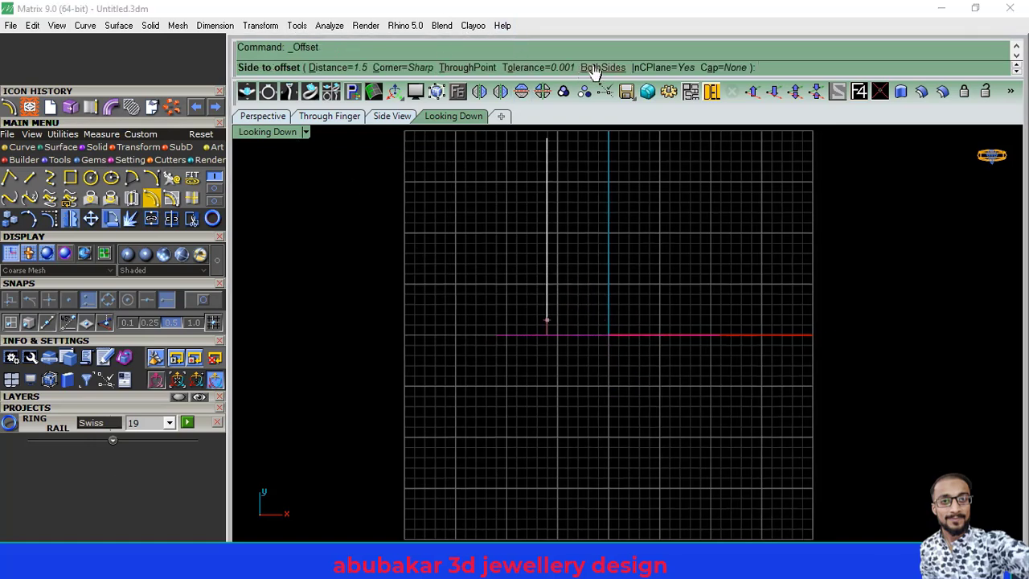
left_click(603, 66)
scroll(551, 294, "up", 2)
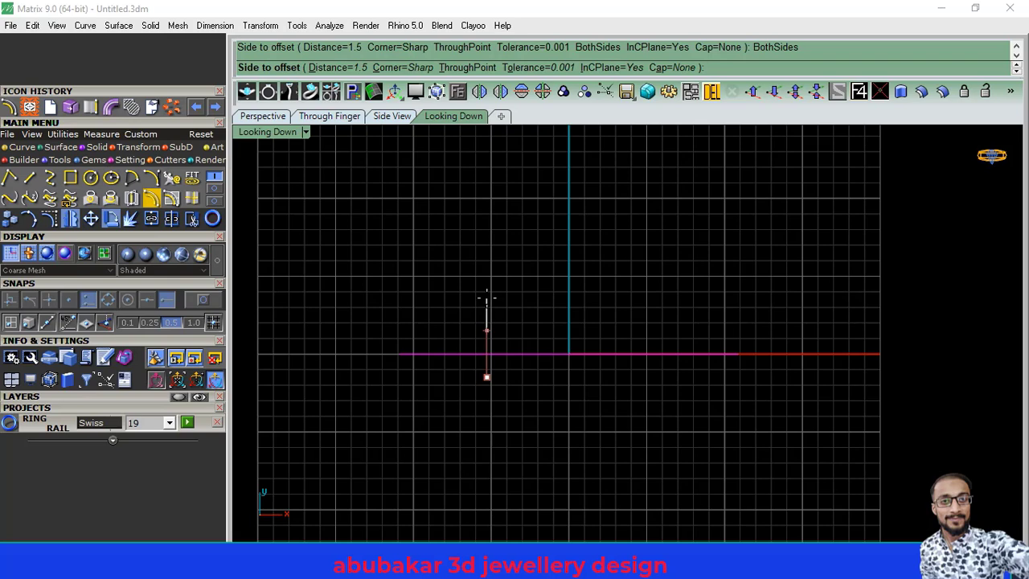
type("3.5")
key("Return")
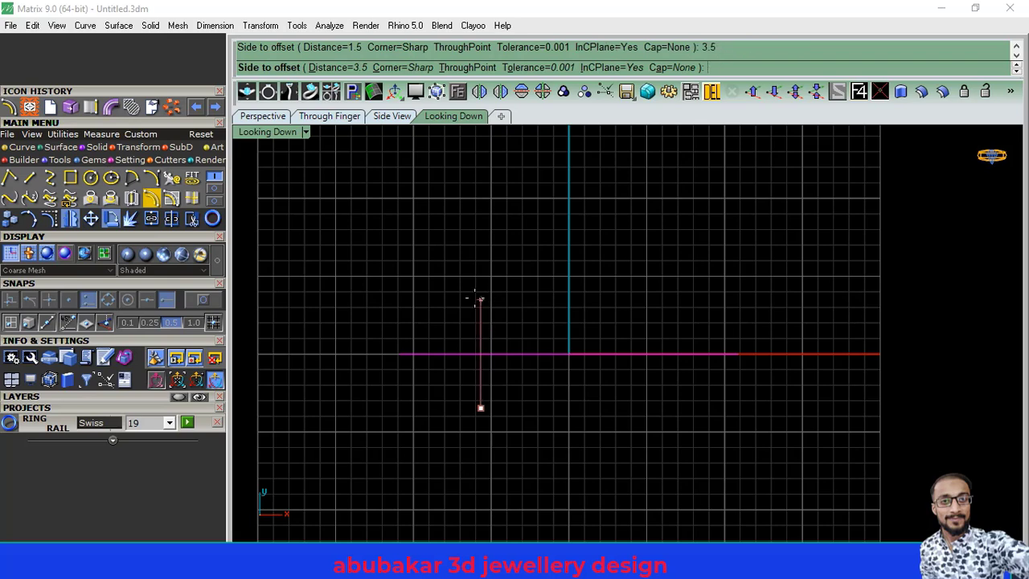
left_click(516, 307)
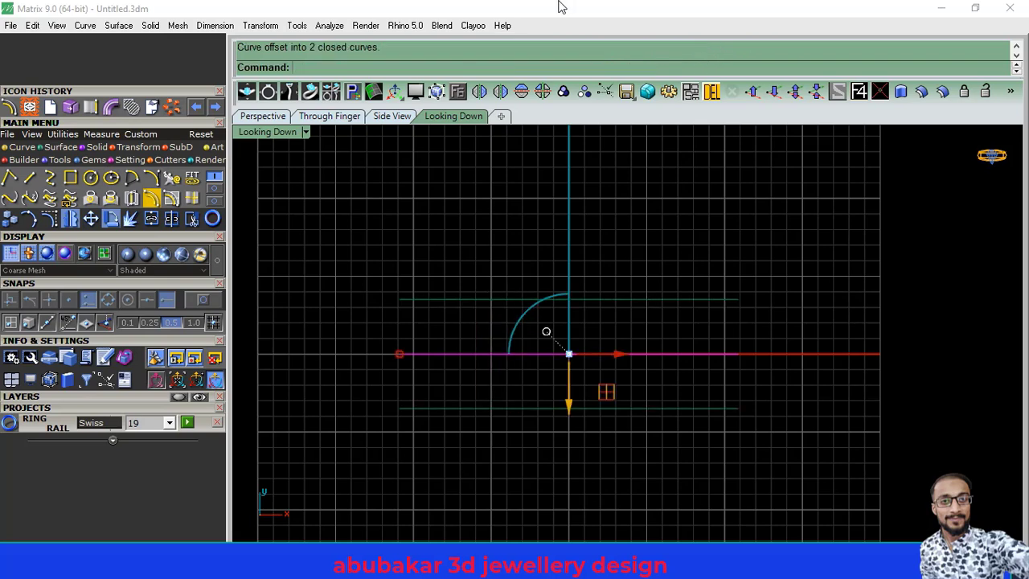
Step: Offset another curve once more and mirror a copy of it across the ring
scroll(538, 313, "up", 2)
left_click_drag(500, 257, 469, 331)
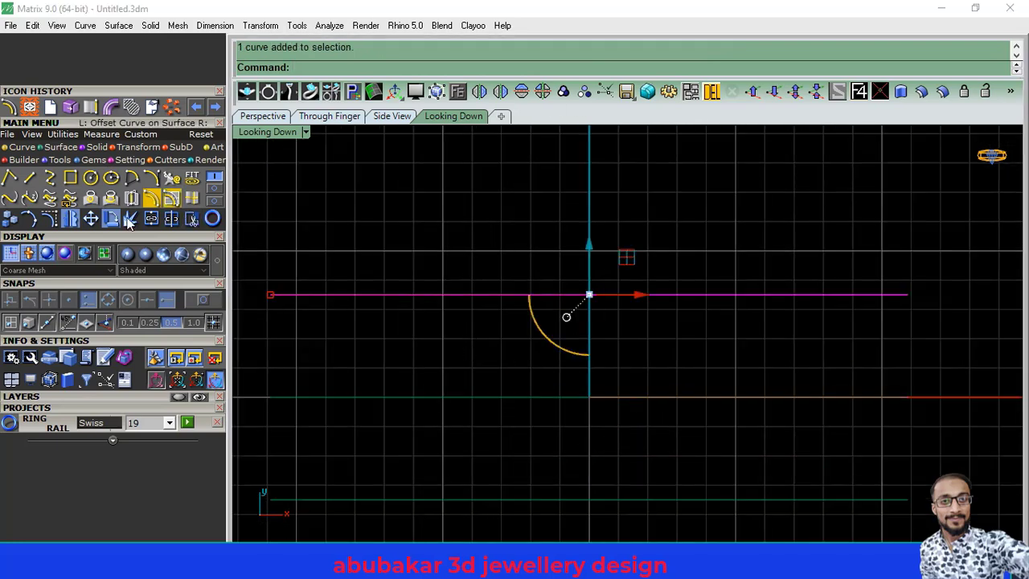
left_click(151, 198)
type("1.5")
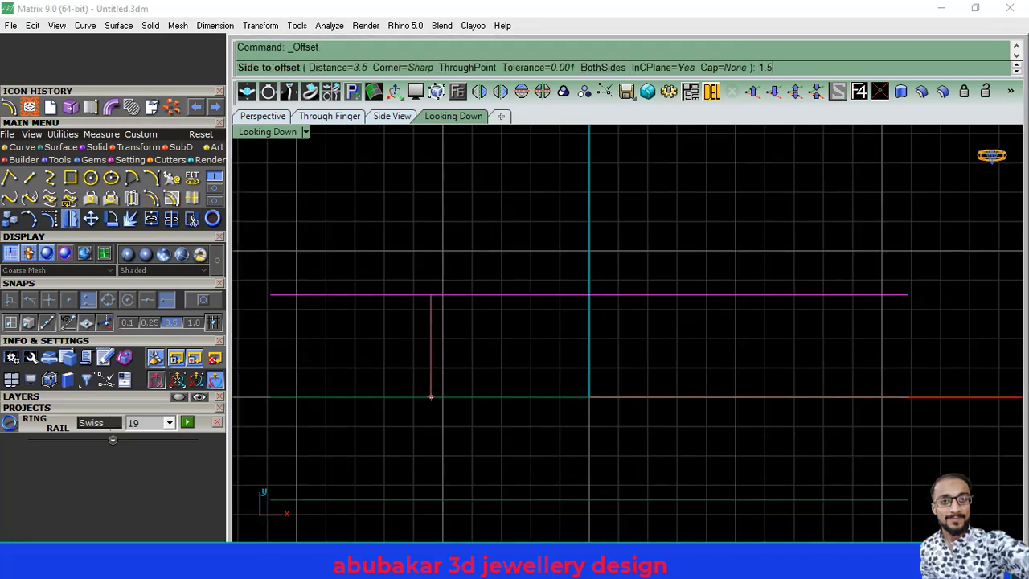
key("Return")
left_click(431, 314)
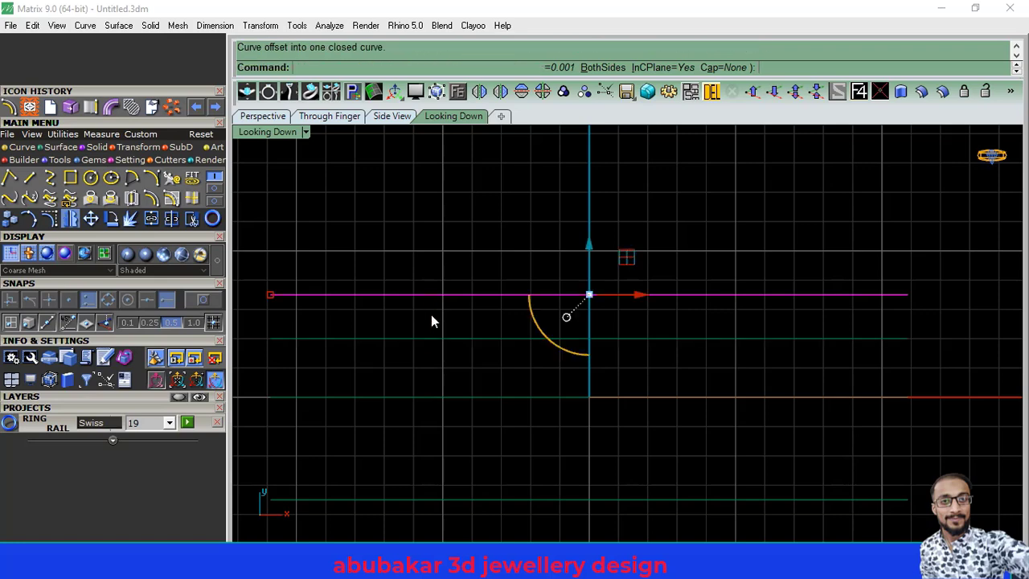
left_click(443, 337)
left_click(520, 91)
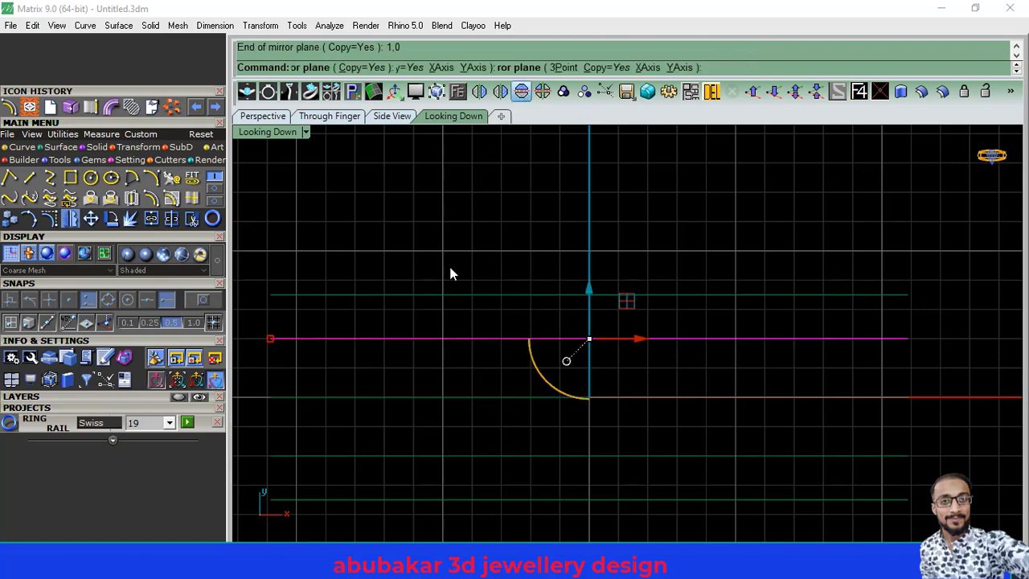
left_click(389, 424)
left_click(143, 398)
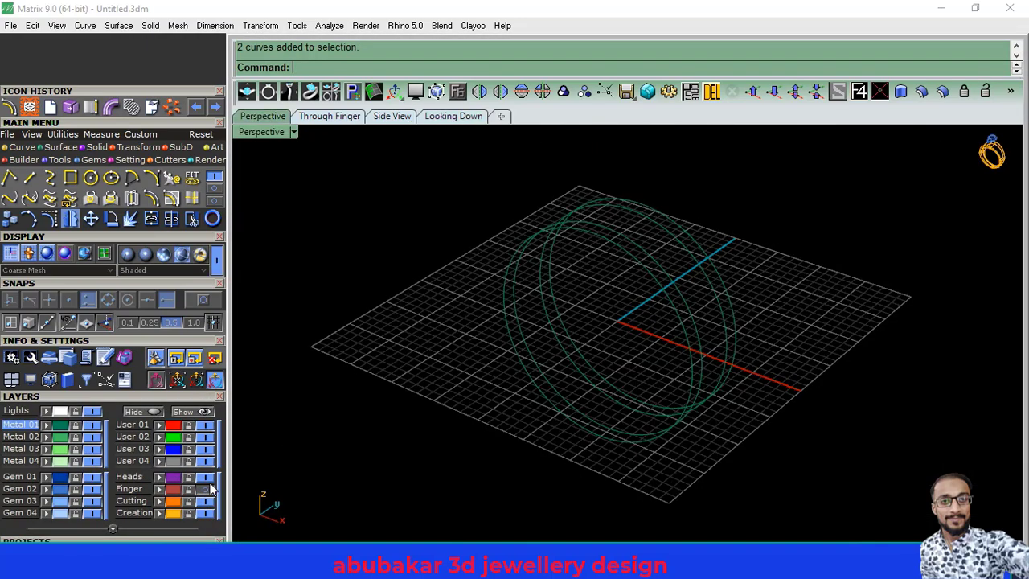
mouse_move(321, 411)
right_mouse_down()
mouse_move(501, 405)
mouse_move(572, 291)
right_mouse_up()
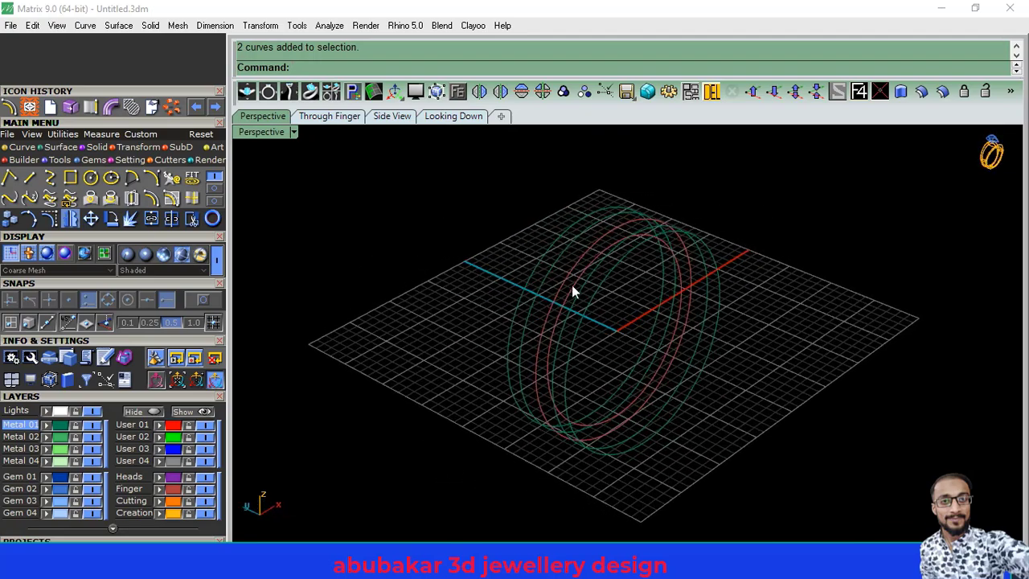
scroll(571, 291, "up", 5)
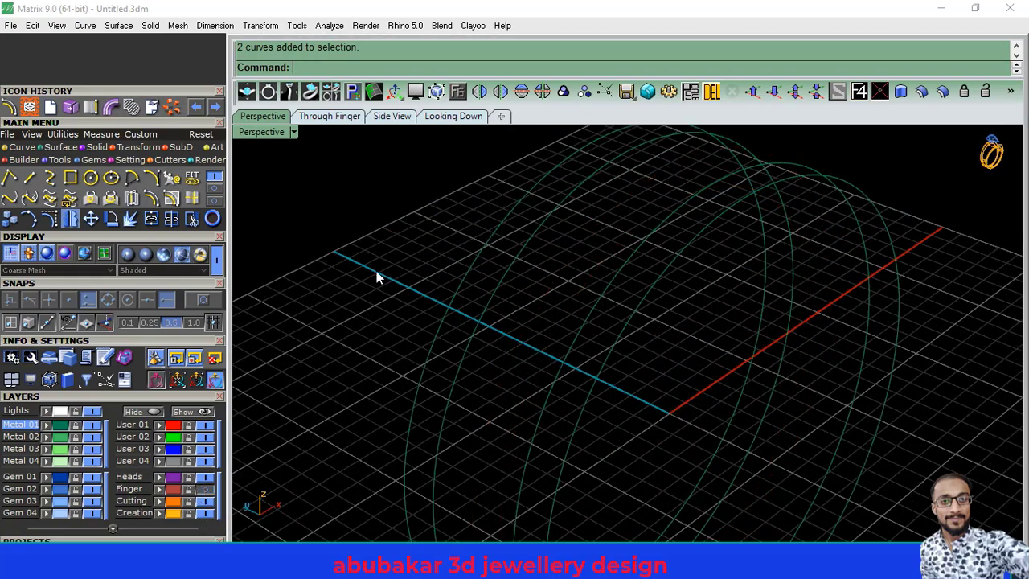
left_click(330, 115)
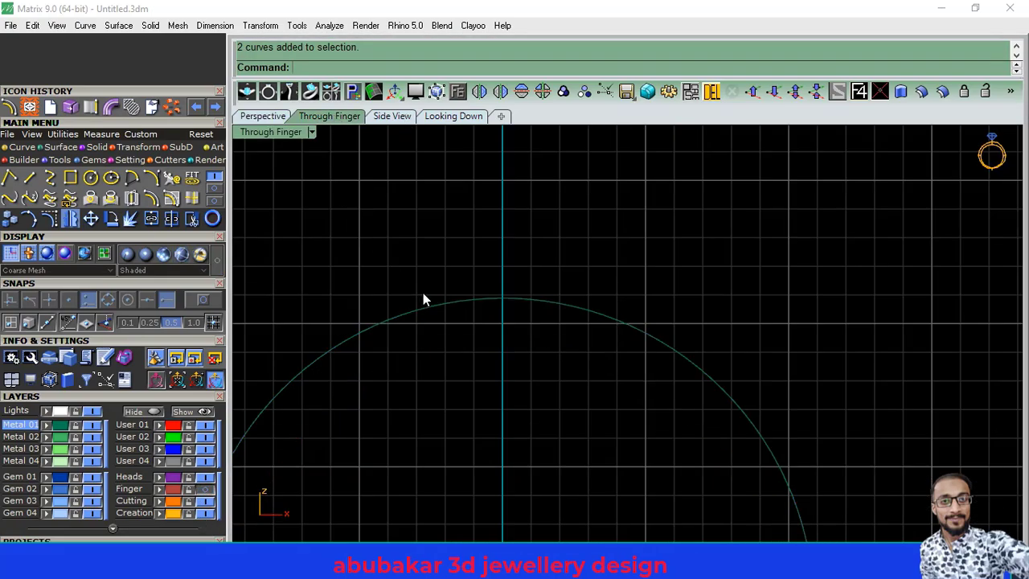
left_click(453, 116)
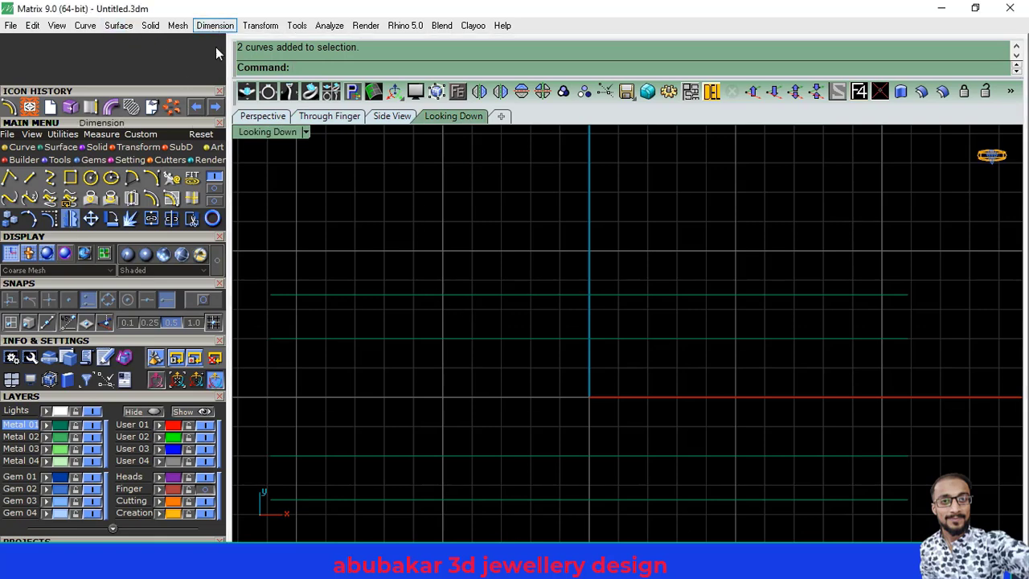
left_click(214, 25)
left_click(229, 69)
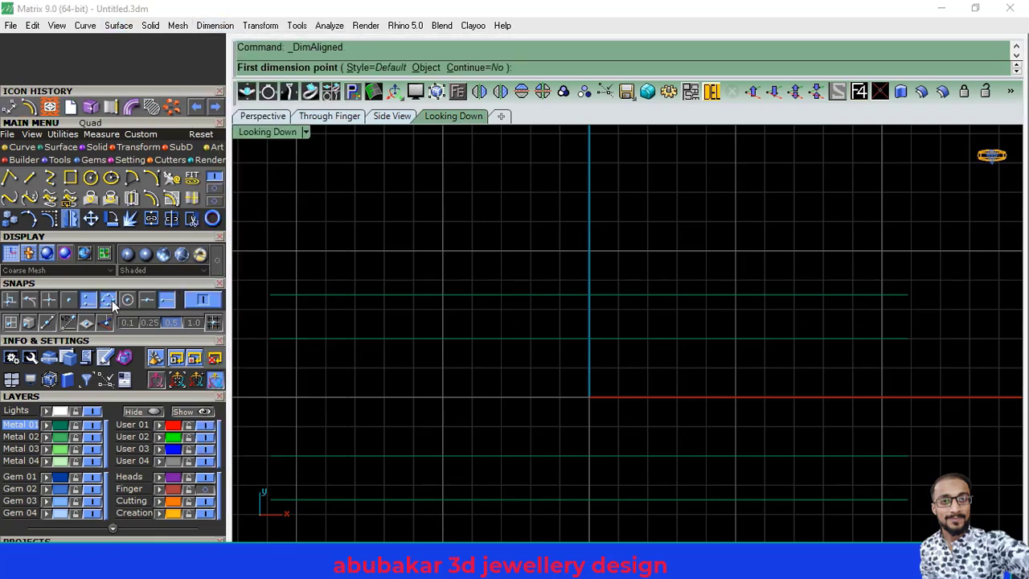
left_click(542, 318)
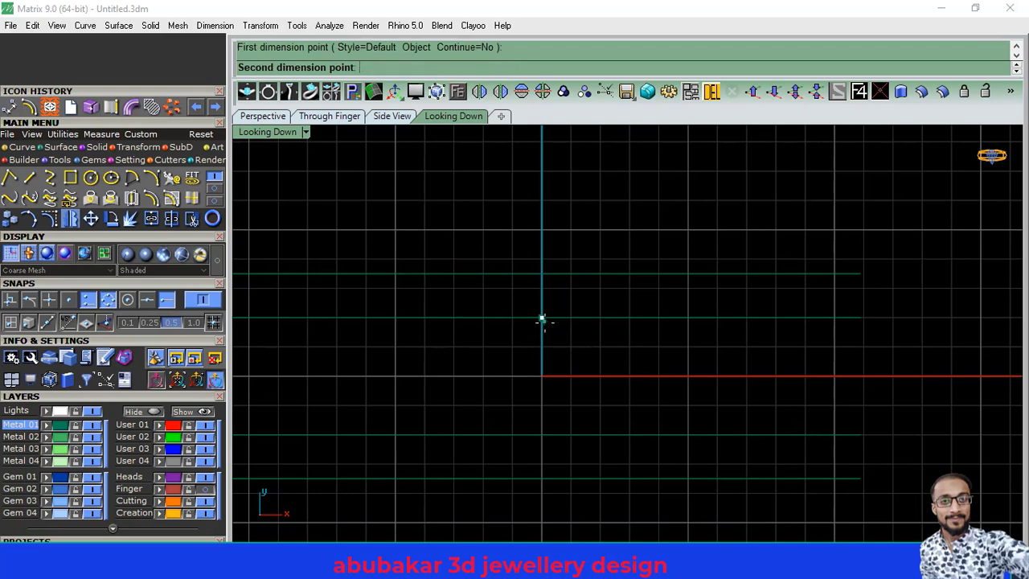
left_click(542, 428)
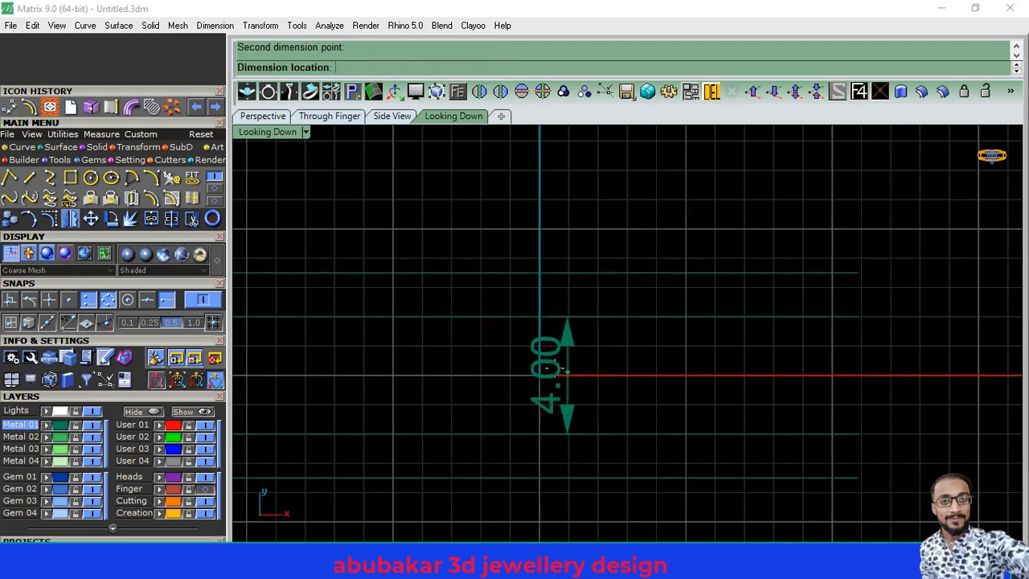
key("Escape")
left_click(265, 118)
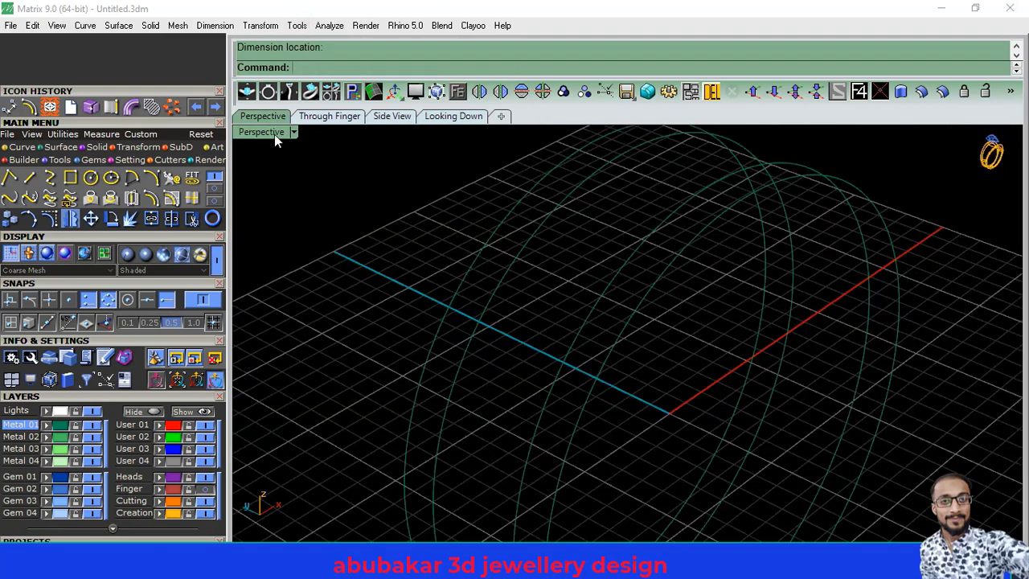
left_click_drag(540, 291, 444, 272)
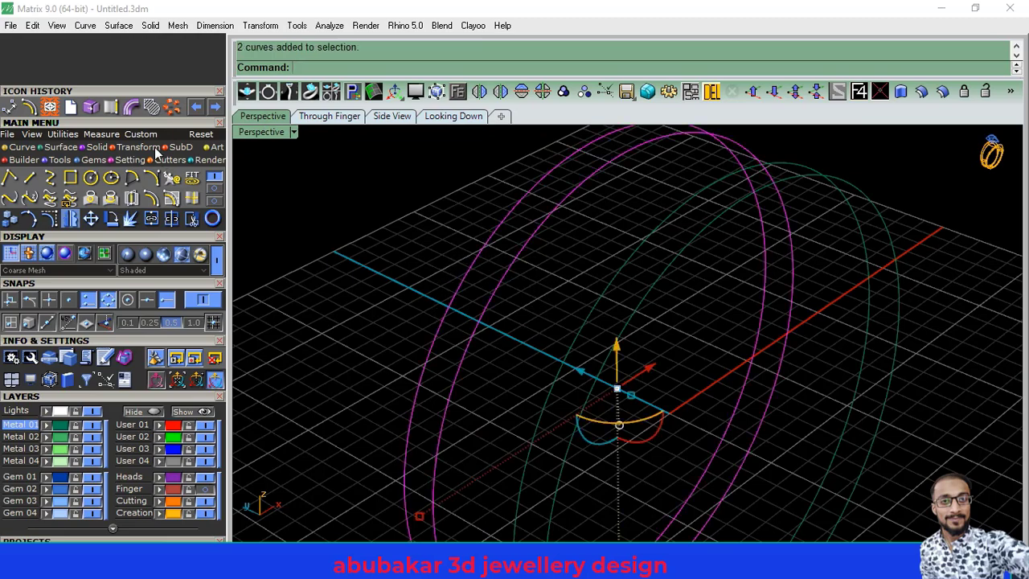
Step: Loft both circle pairs into two ring band surfaces and select both bands
left_click(64, 147)
left_click(172, 182)
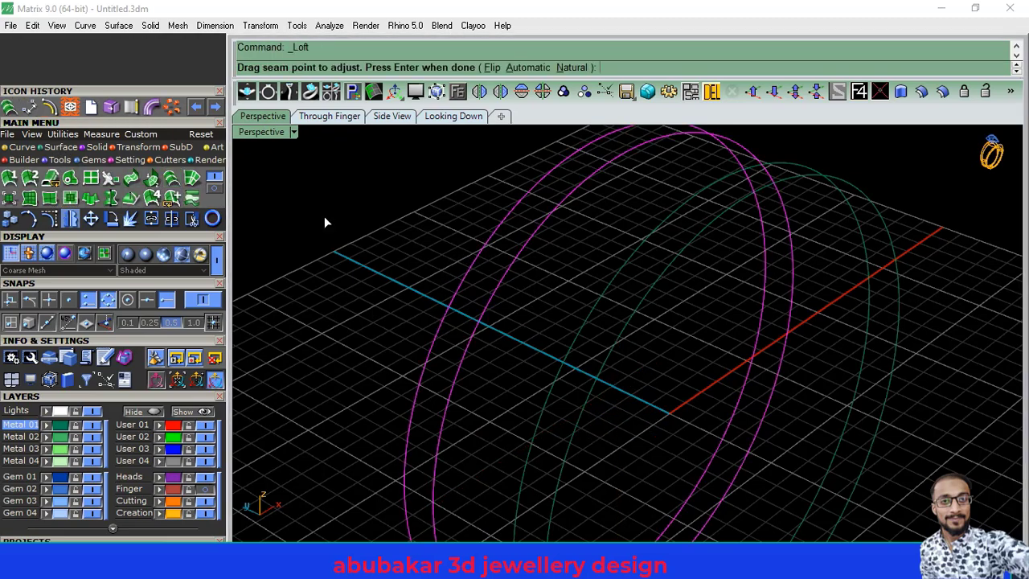
key("Return")
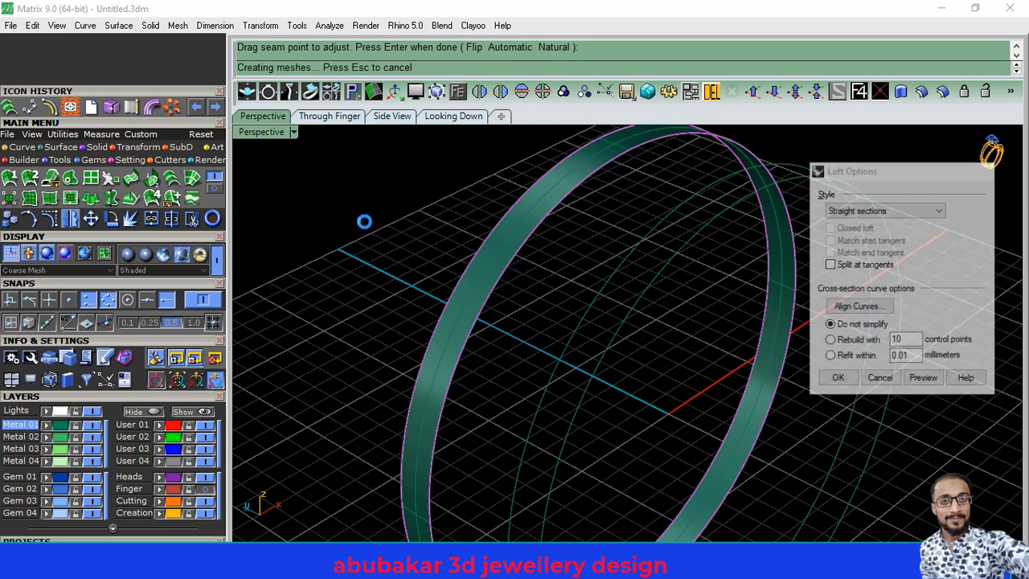
left_click_drag(589, 284, 578, 273)
key("Return")
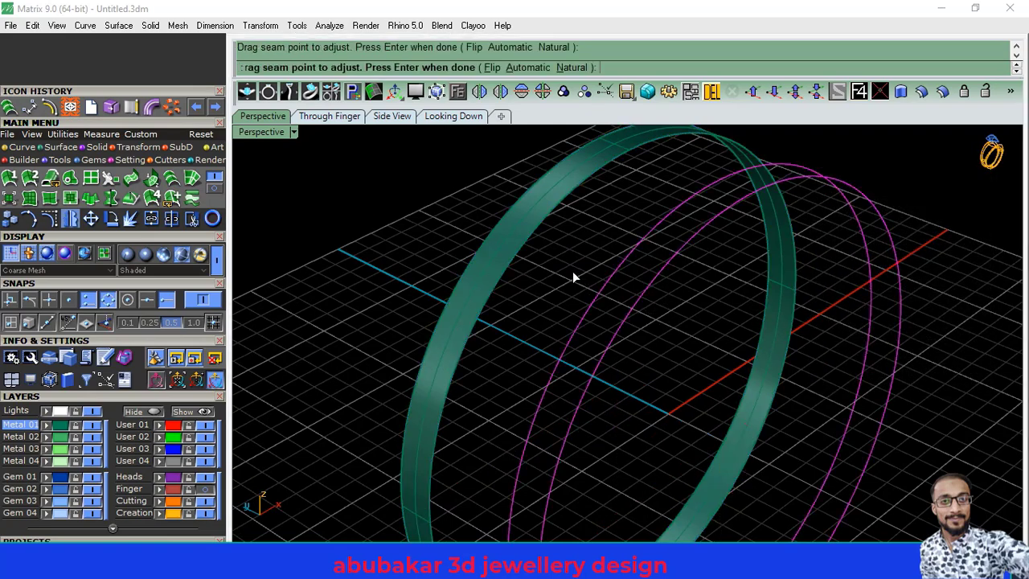
key("Return")
key("Return")
left_click(647, 286)
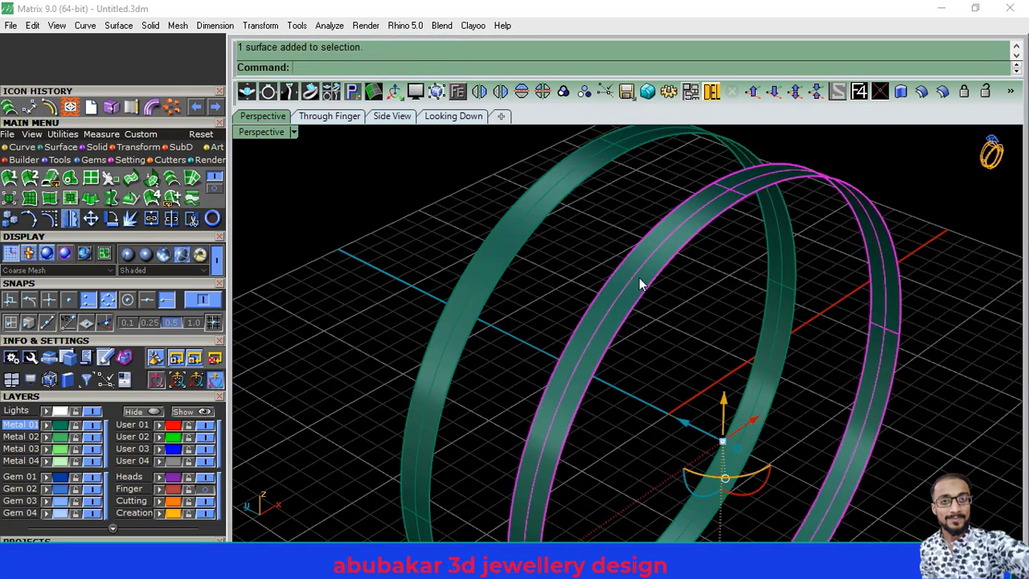
left_click(528, 236, "shift")
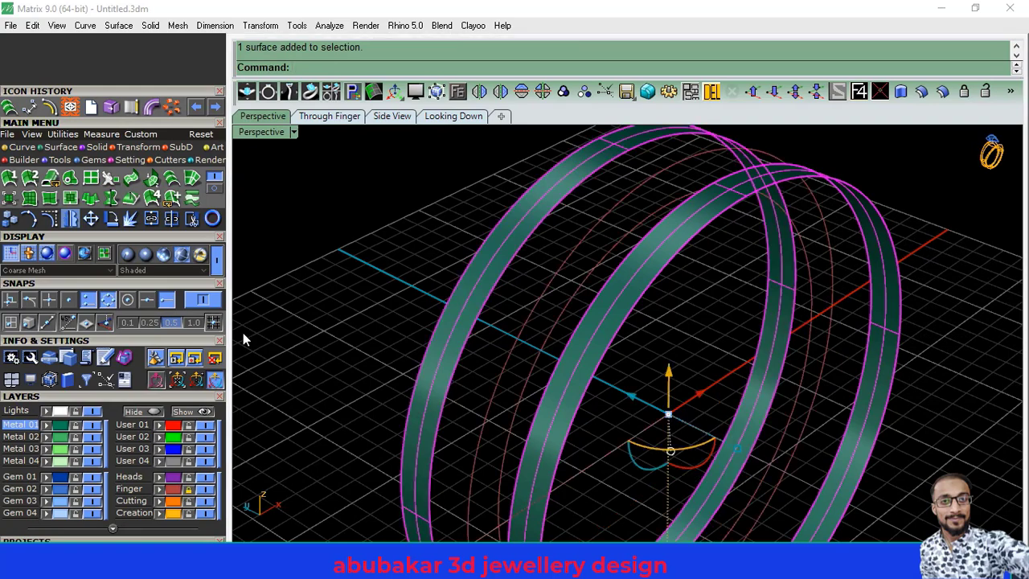
left_click(329, 116)
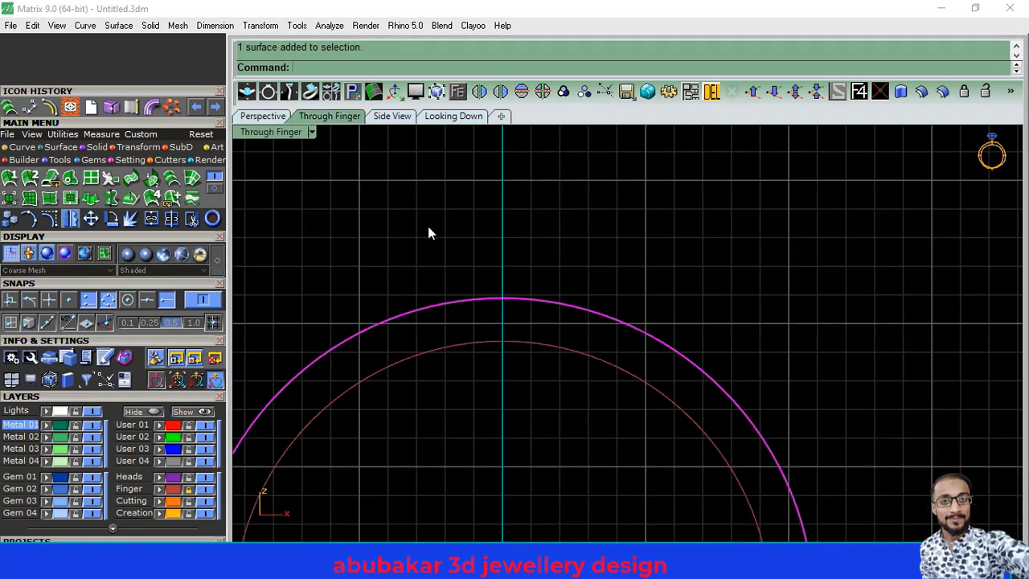
Step: Offset both bands 0.4 as solids and shade the perspective view as Plastic
left_click(942, 92)
type(".5")
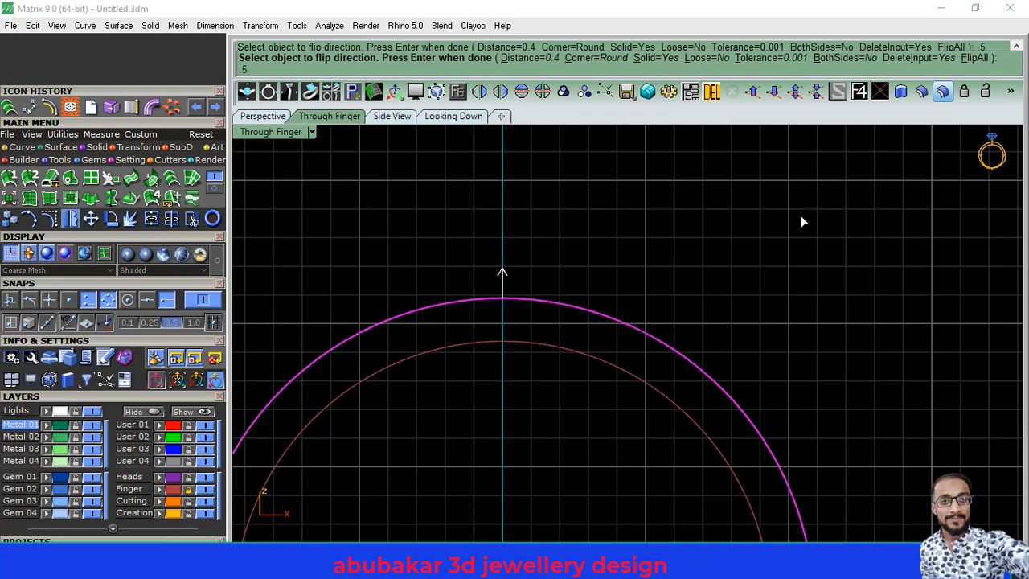
key("Return")
left_click(262, 116)
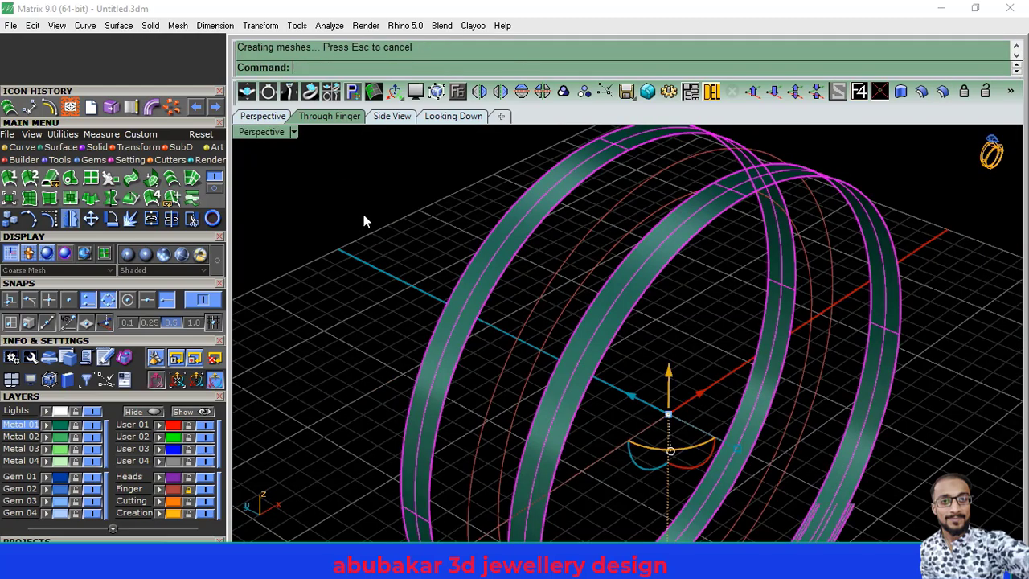
mouse_move(605, 287)
right_mouse_down()
mouse_move(496, 291)
mouse_move(582, 401)
right_mouse_up()
left_click(144, 254)
Step: Box-select the rings and guide curves, then remove a ring from the selection
left_click_drag(592, 436, 328, 265)
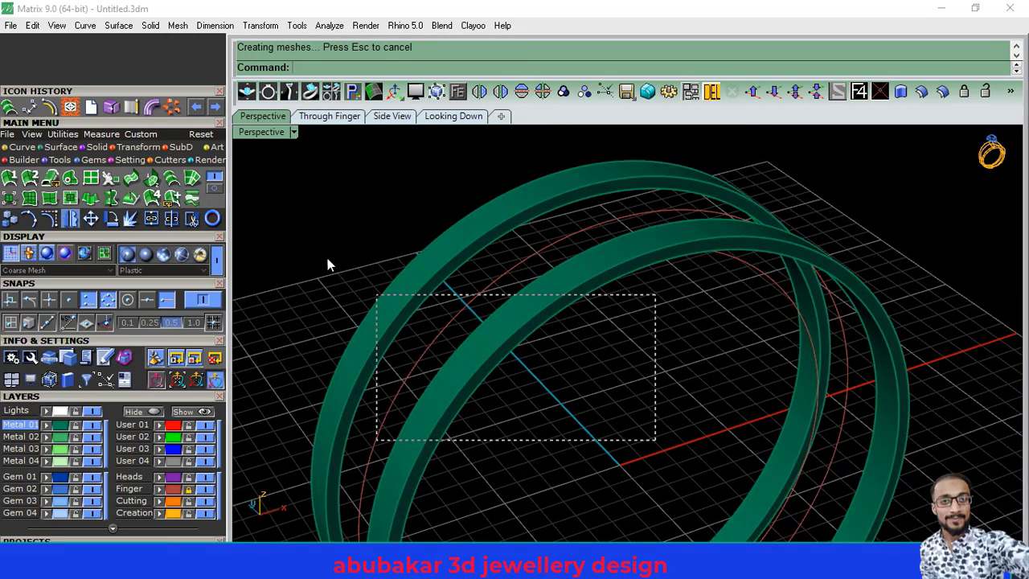
scroll(414, 334, "up", 5)
left_click(422, 343, "ctrl")
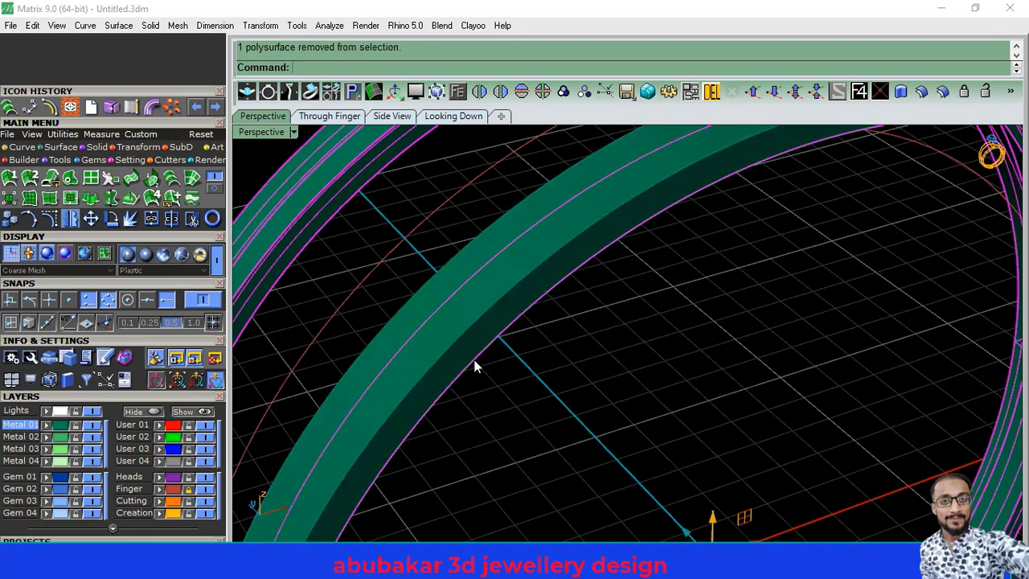
scroll(401, 287, "down", 3)
scroll(385, 264, "up", 4)
mouse_move(386, 265)
right_mouse_down()
mouse_move(469, 319)
mouse_move(543, 333)
right_mouse_up()
Step: Hide the guide curves and pick the front ring band for isocurve extraction
left_click(135, 415)
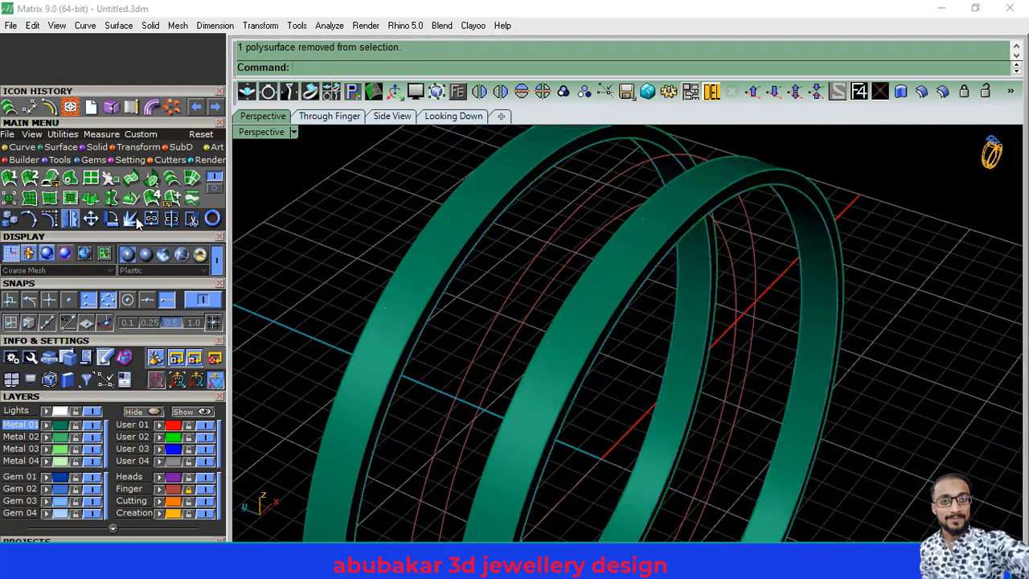
left_click(23, 149)
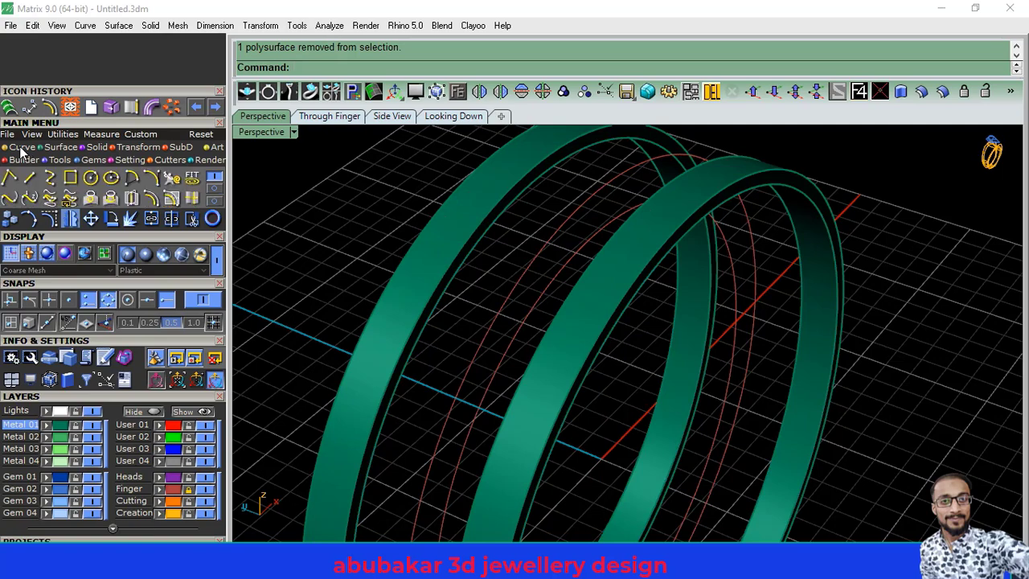
left_click(193, 201)
scroll(567, 318, "down", 2)
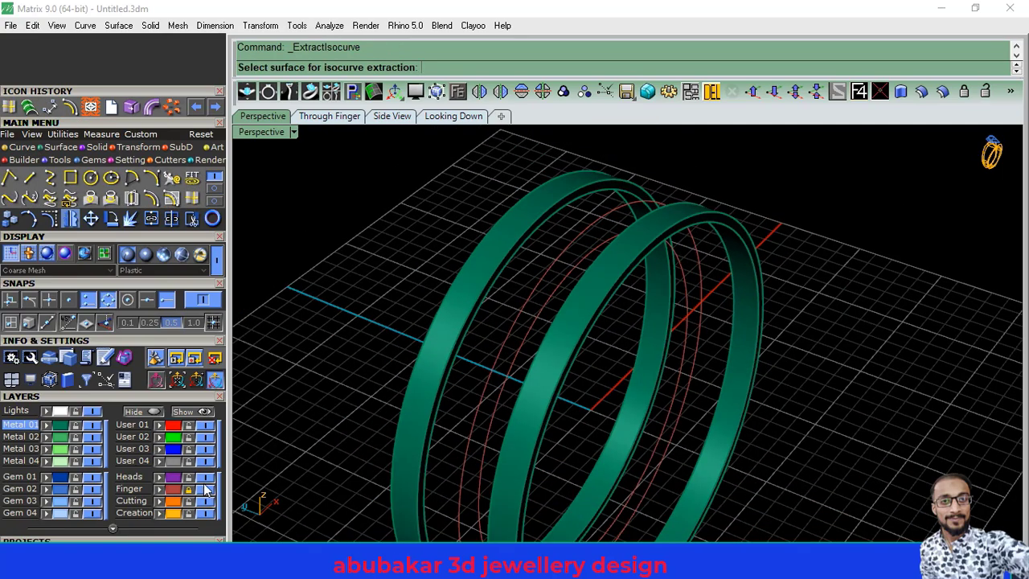
right_click_drag(418, 433, 633, 388)
left_click(661, 264)
Step: Extract a V-direction isocurve at the band's midpoint on layer User 02
scroll(683, 266, "up", 2)
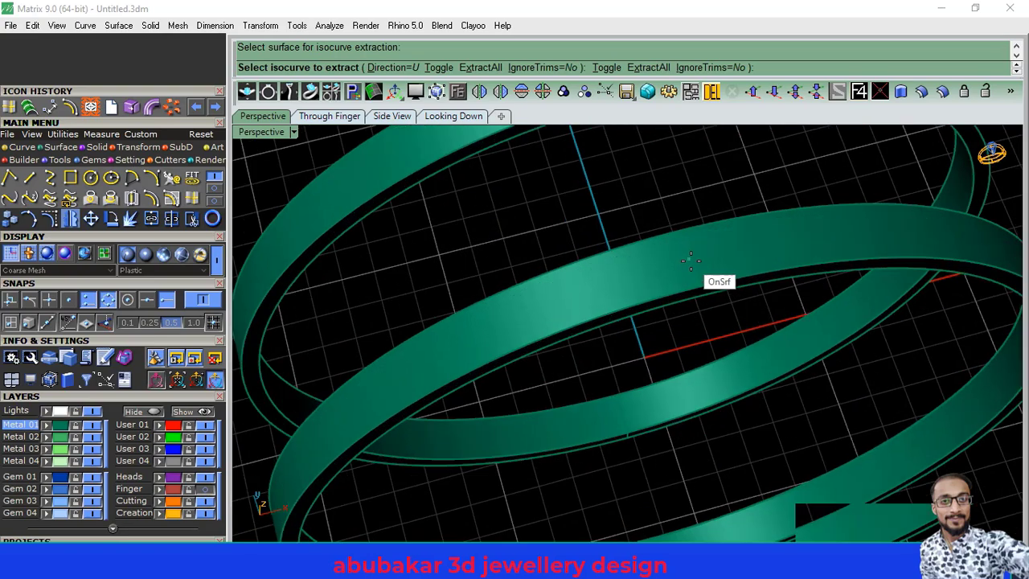
scroll(707, 281, "up", 1)
left_click(453, 116)
scroll(533, 474, "up", 2)
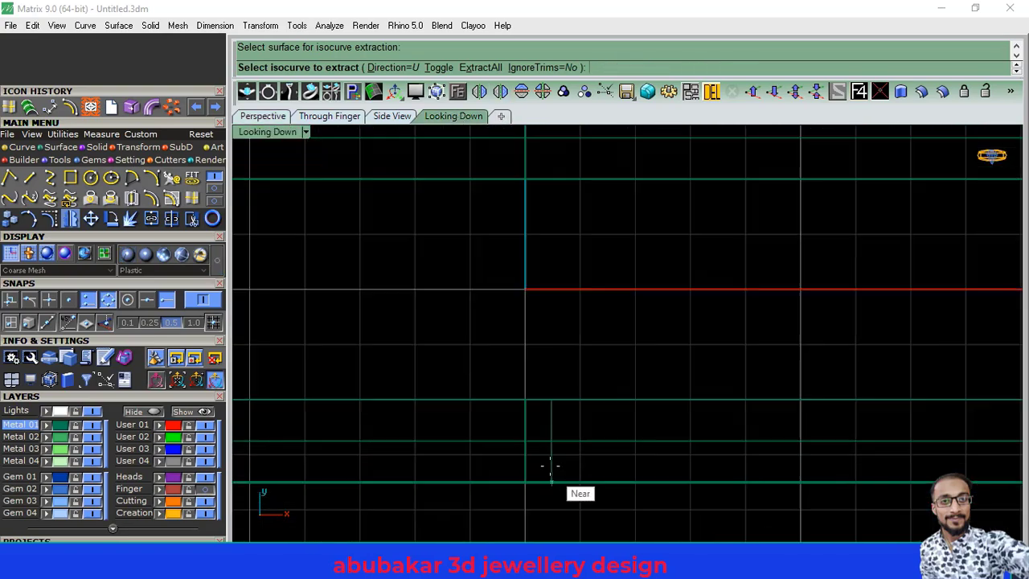
left_click(439, 67)
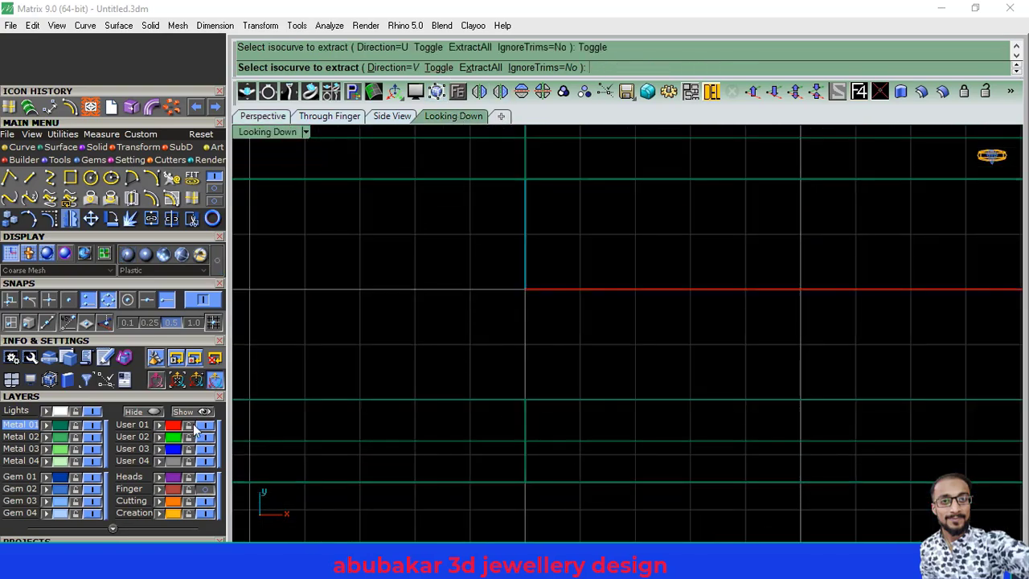
left_click(143, 437)
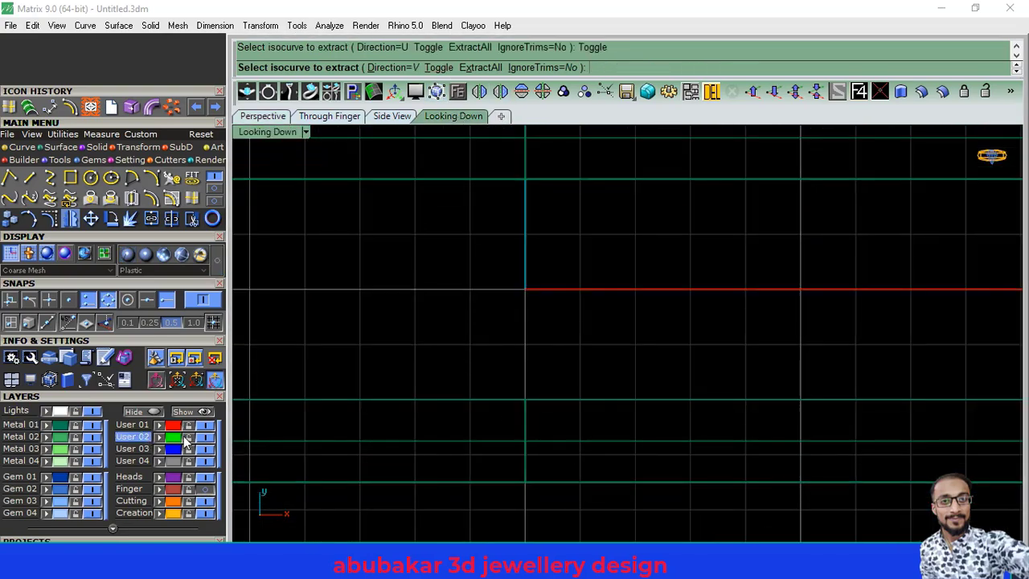
left_click(521, 441)
key("Return")
Step: Select the extracted centre curve in the perspective view
left_click(263, 116)
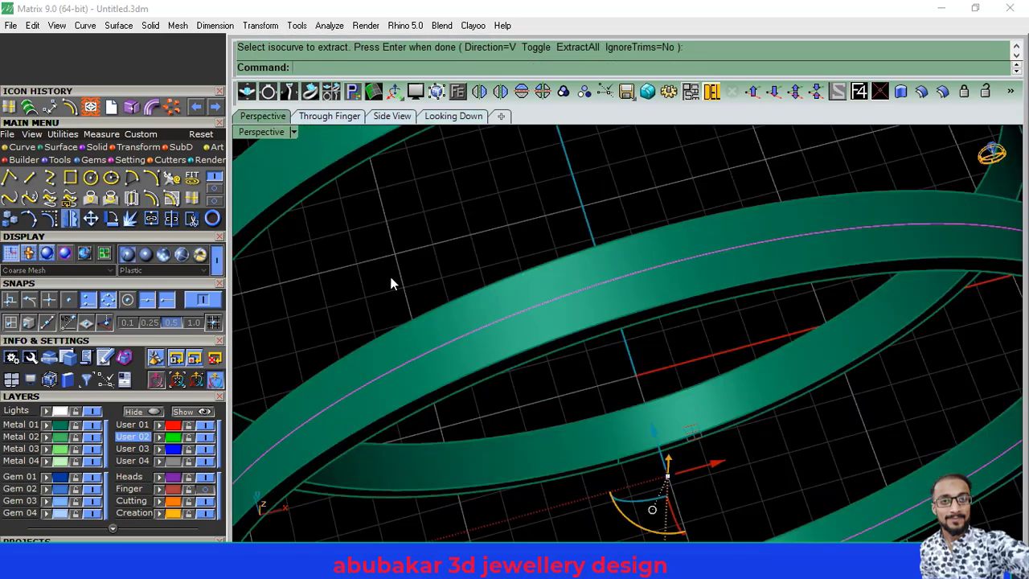
right_click_drag(405, 291, 576, 318)
scroll(577, 317, "up", 3)
left_click(561, 294)
key("Return")
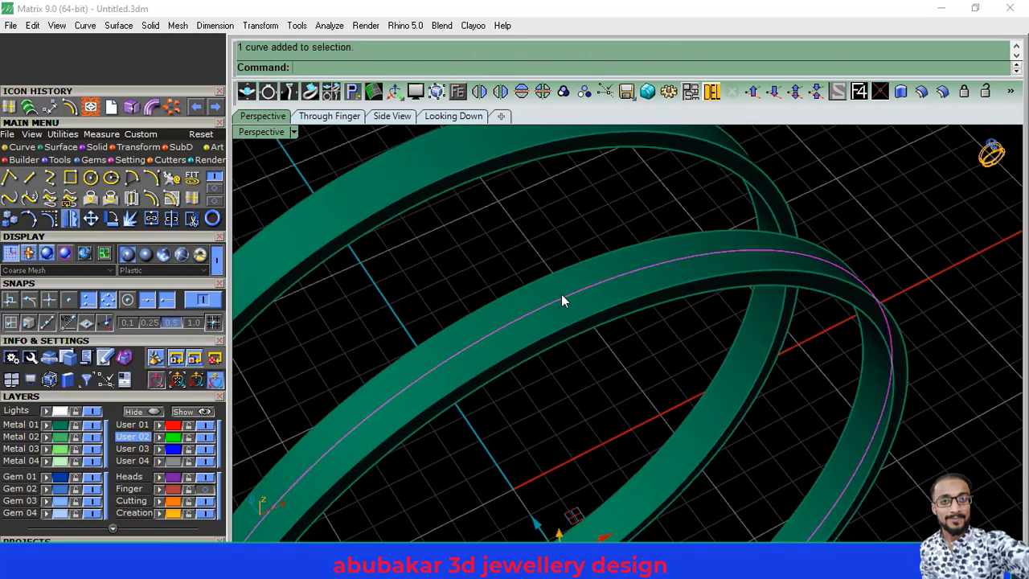
left_click(458, 94)
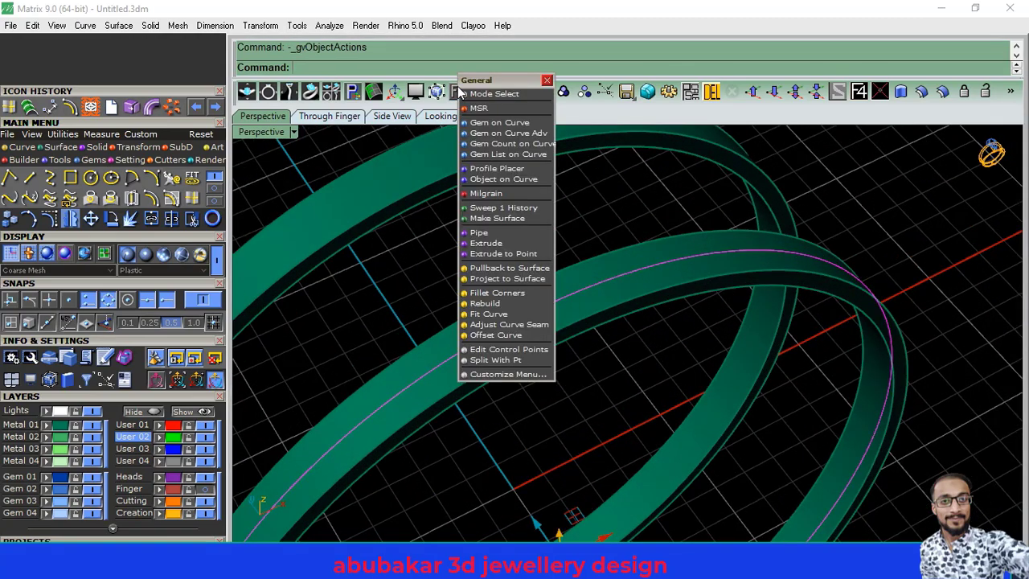
Step: Start Gem on Curve along the centre curve, orienting gems by the ring surface
left_click(492, 126)
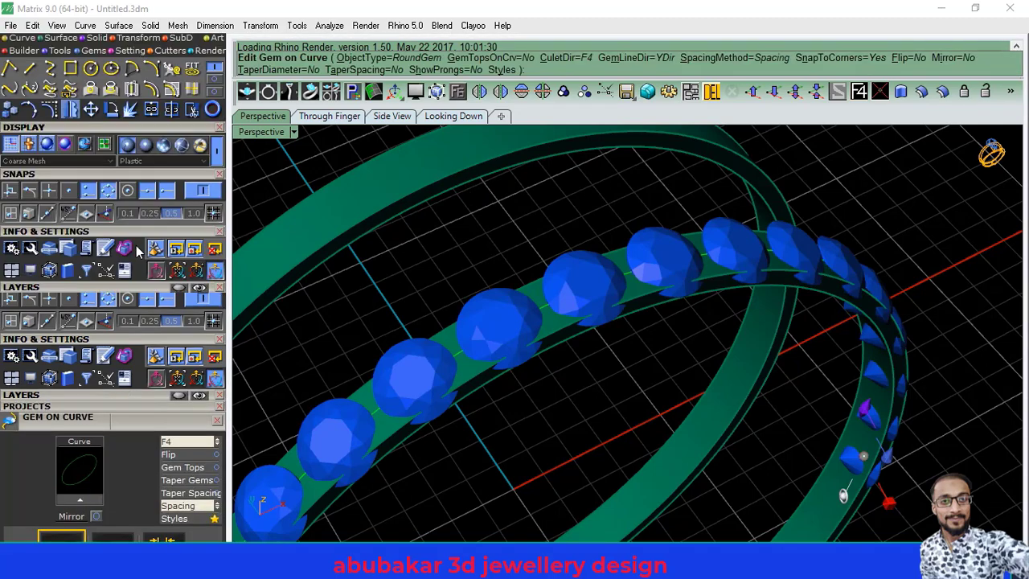
left_click(189, 291)
left_click(190, 317)
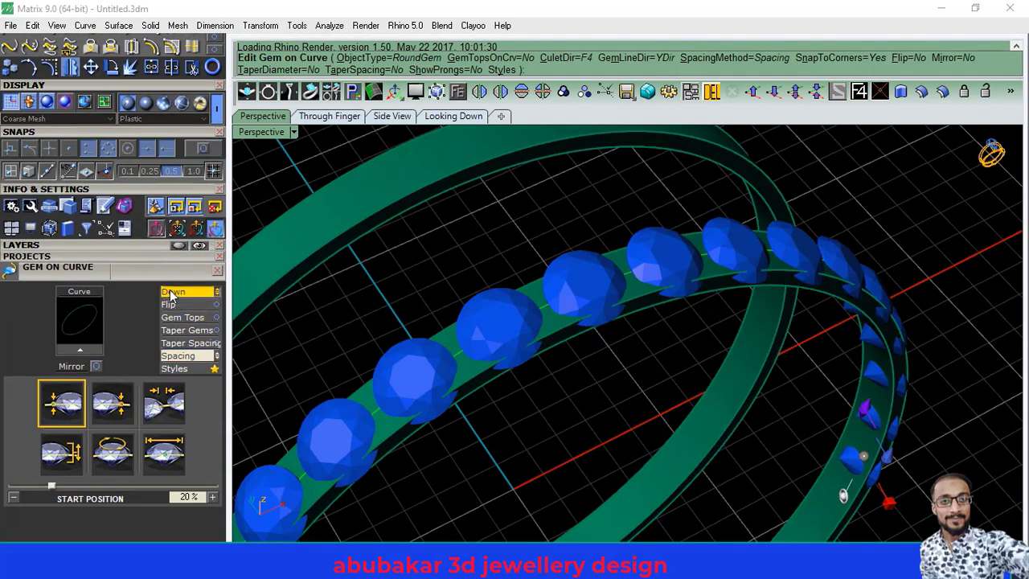
left_click(189, 290)
left_click(190, 330)
scroll(475, 362, "up", 3)
scroll(476, 361, "up", 2)
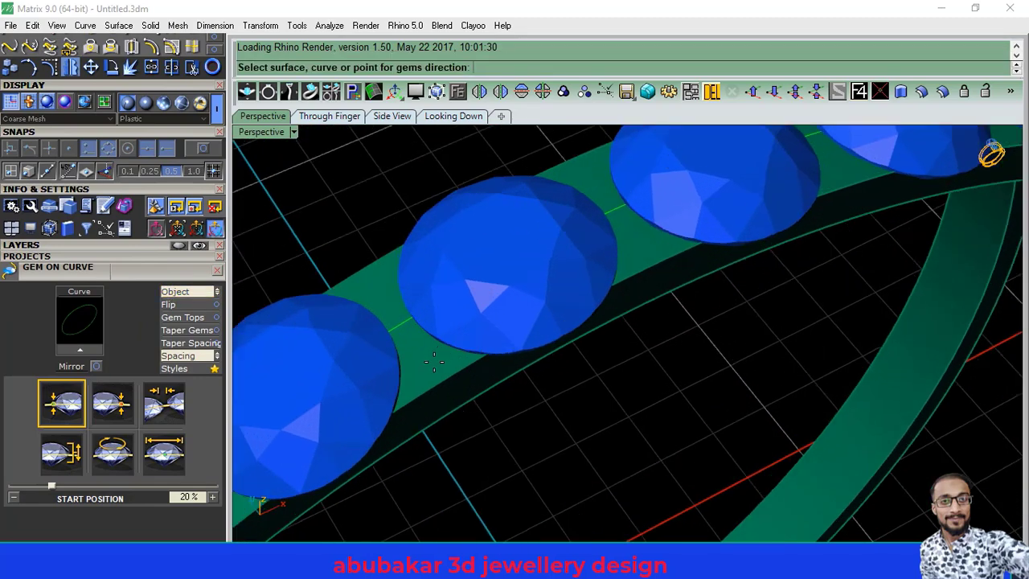
left_click(431, 359)
scroll(434, 338, "down", 3)
scroll(438, 309, "down", 2)
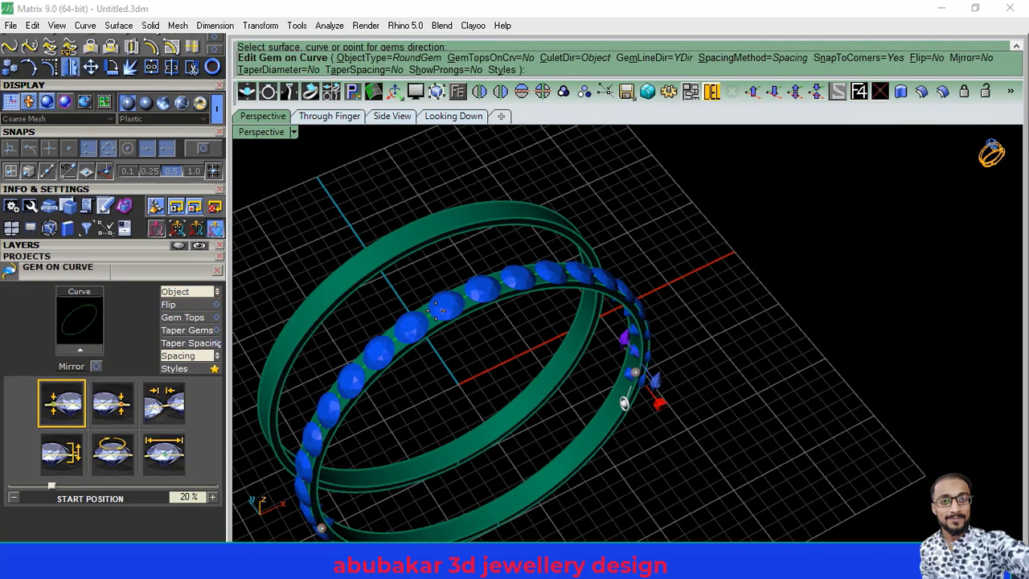
Step: Set gem start size 1.3 mm, start position 0% and end position 100%
left_click(167, 453)
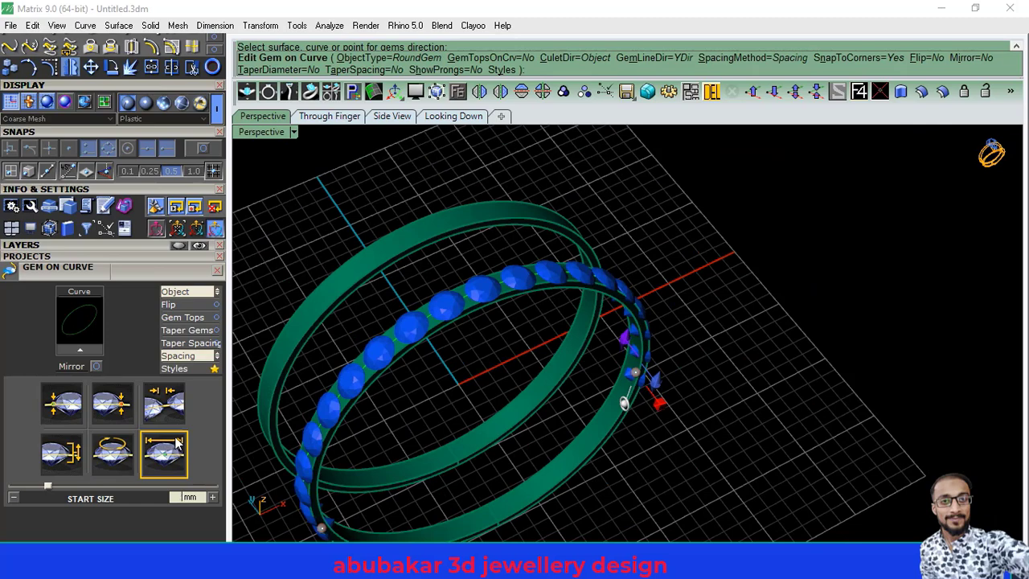
left_click(187, 497)
type("1.3")
key("Return")
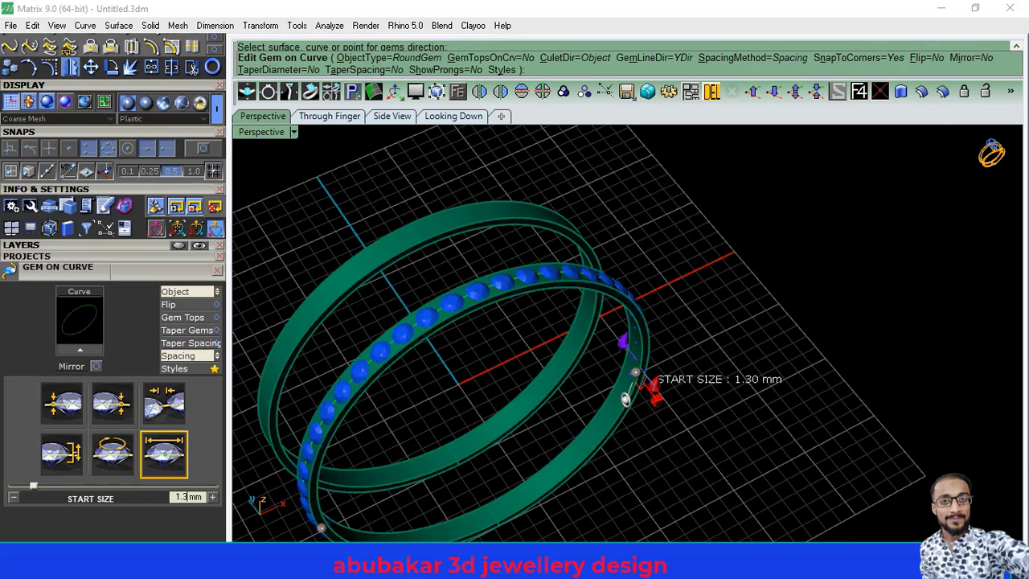
scroll(378, 426, "down", 2)
left_click(61, 402)
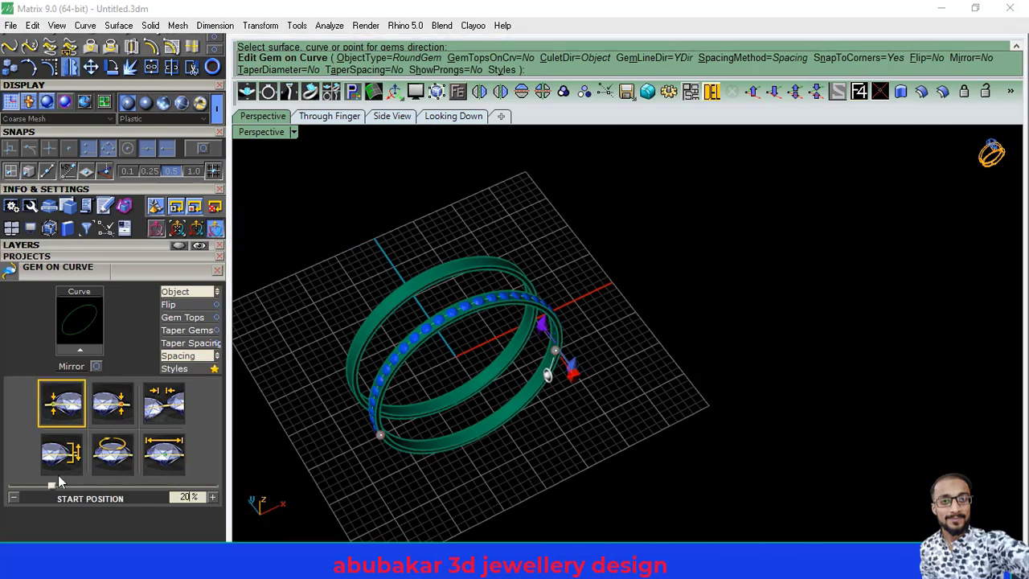
left_click_drag(51, 487, 10, 487)
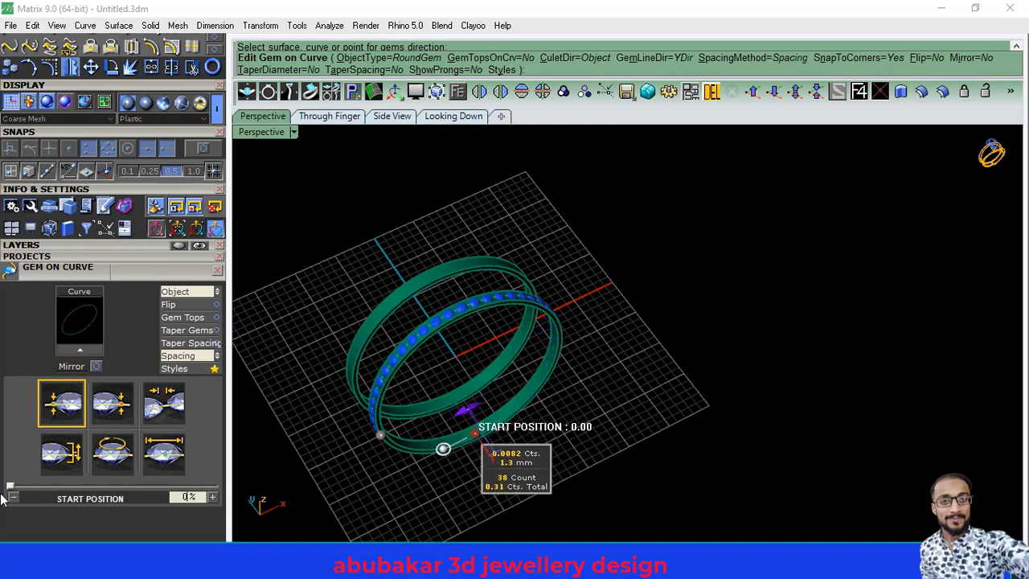
left_click(113, 402)
left_click_drag(175, 489, 215, 489)
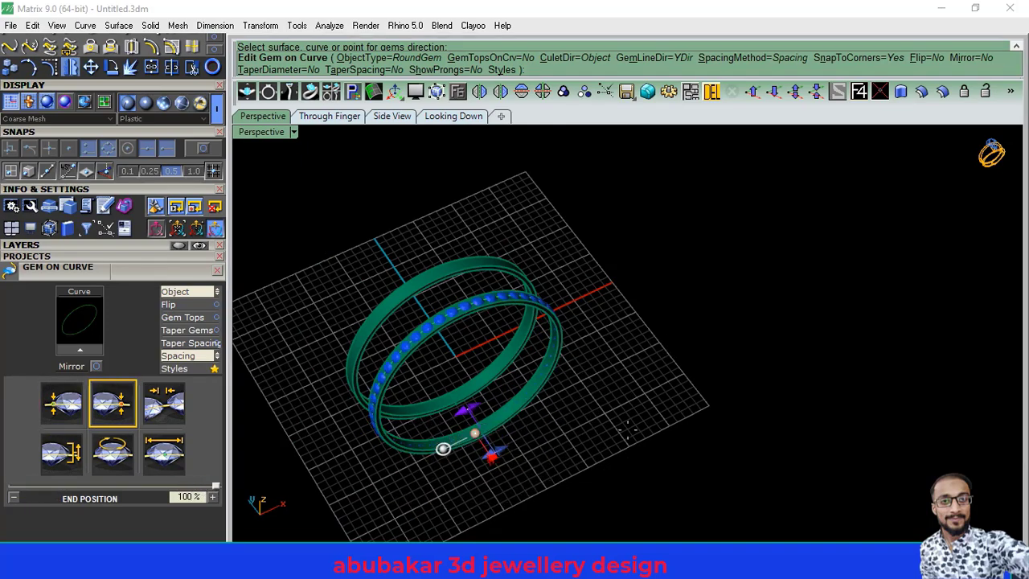
Step: Tighten gem spacing to 0.1 mm and finish placing the 51 gems
mouse_move(514, 402)
right_mouse_down()
mouse_move(572, 375)
mouse_move(592, 155)
mouse_move(589, 527)
right_mouse_up()
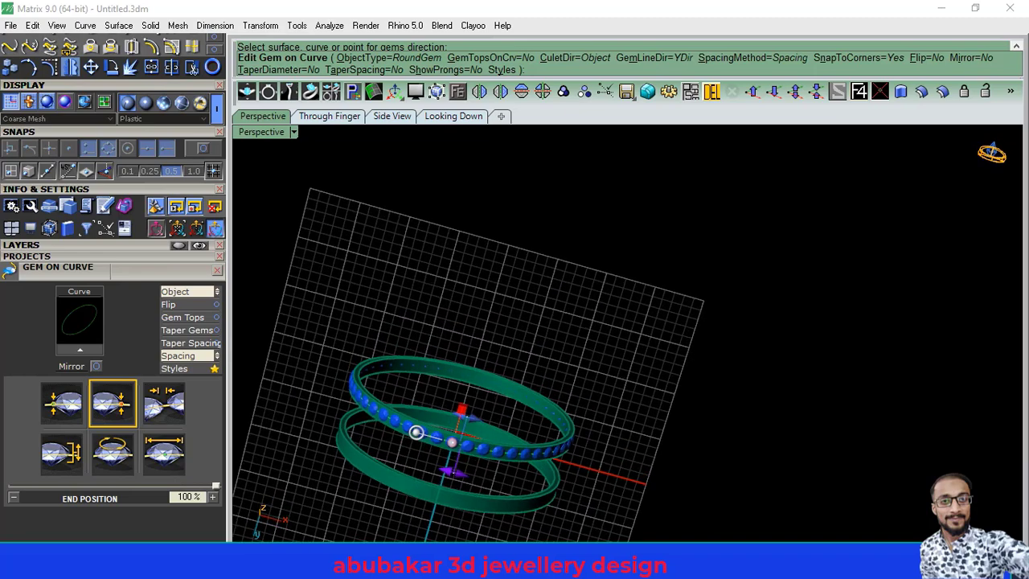
right_click_drag(569, 412, 482, 338)
scroll(402, 273, "up", 5)
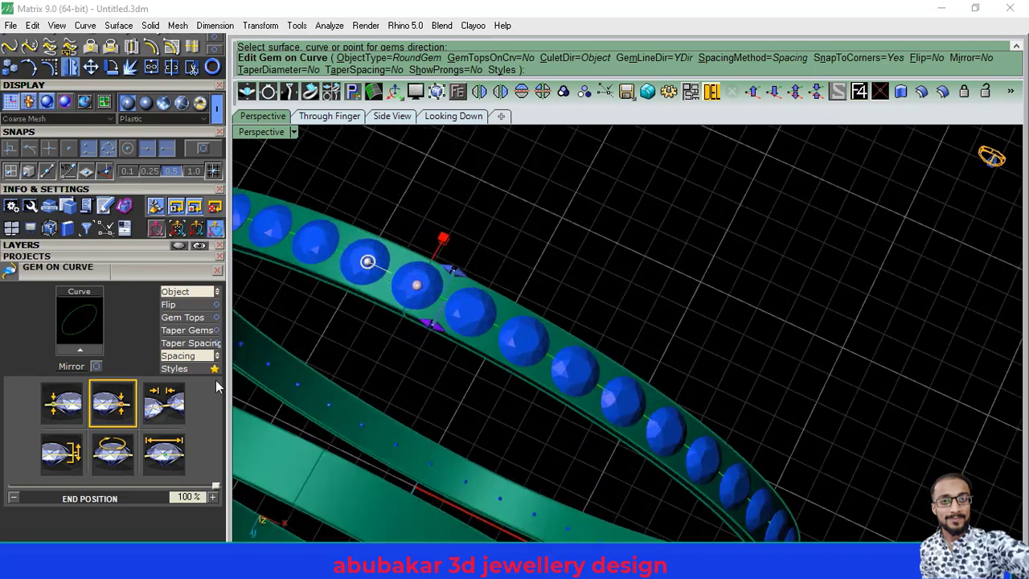
left_click(170, 402)
scroll(487, 292, "up", 5)
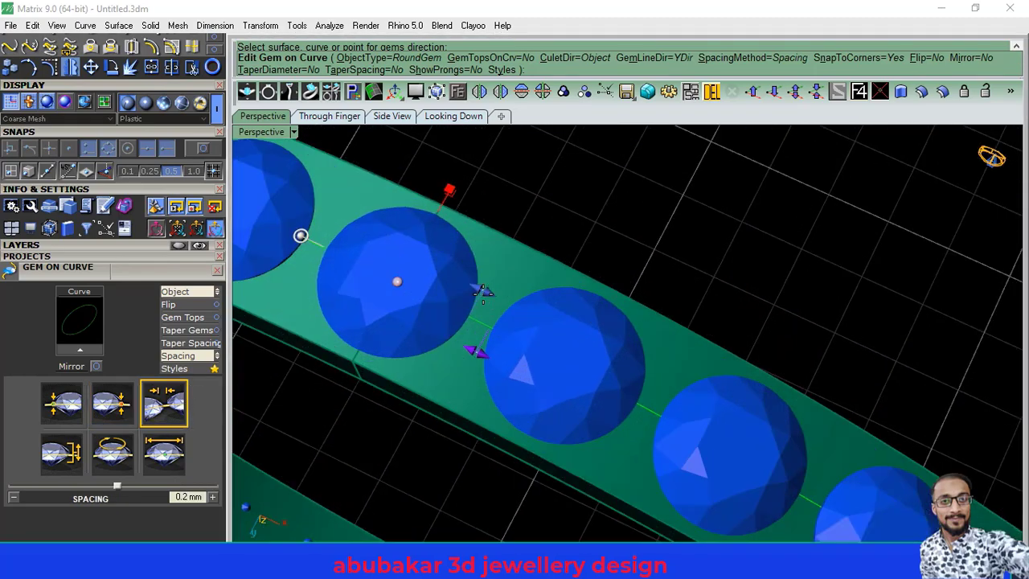
left_click_drag(474, 352, 465, 347)
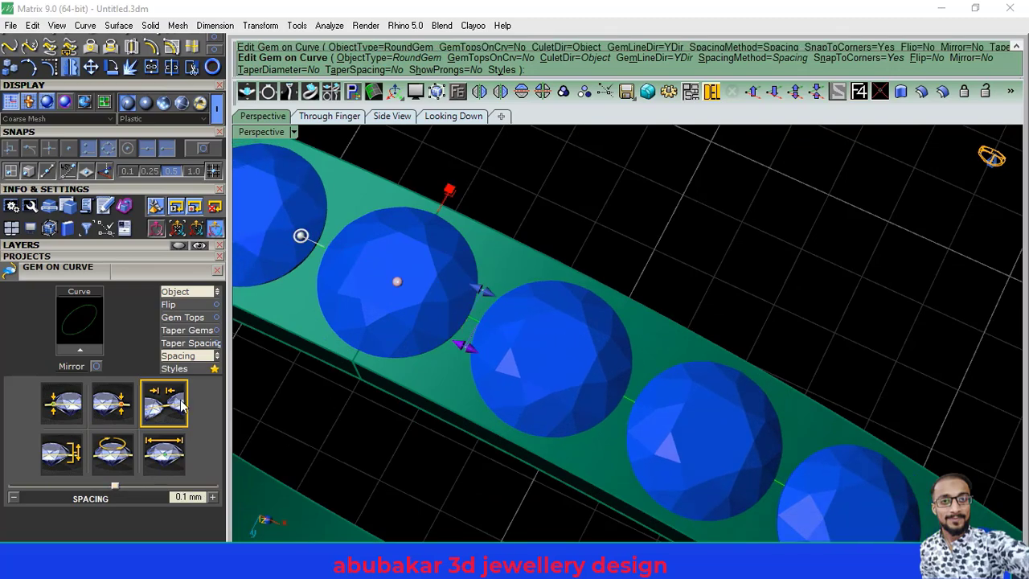
left_click(262, 116)
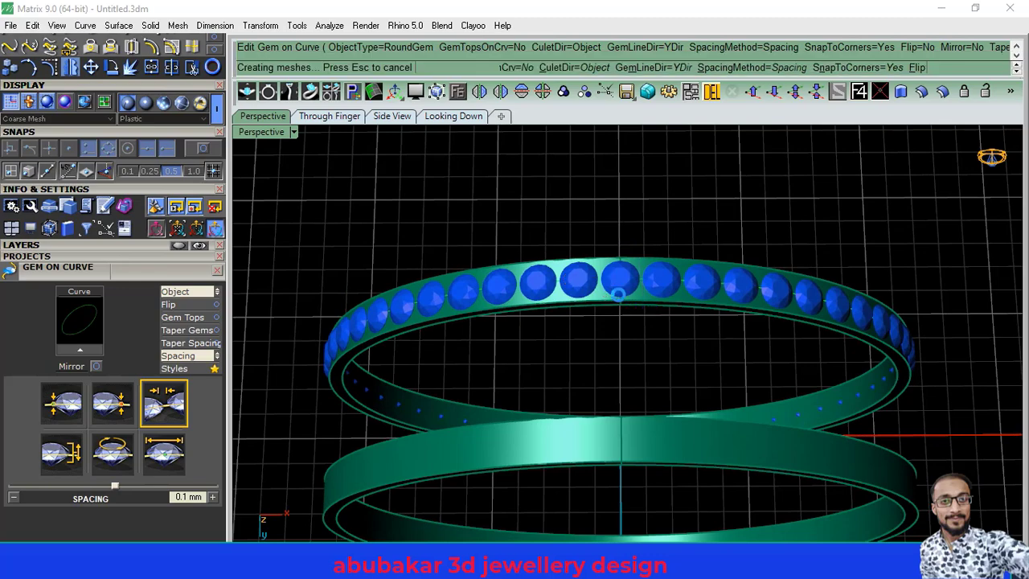
scroll(619, 289, "up", 5)
right_click(623, 287)
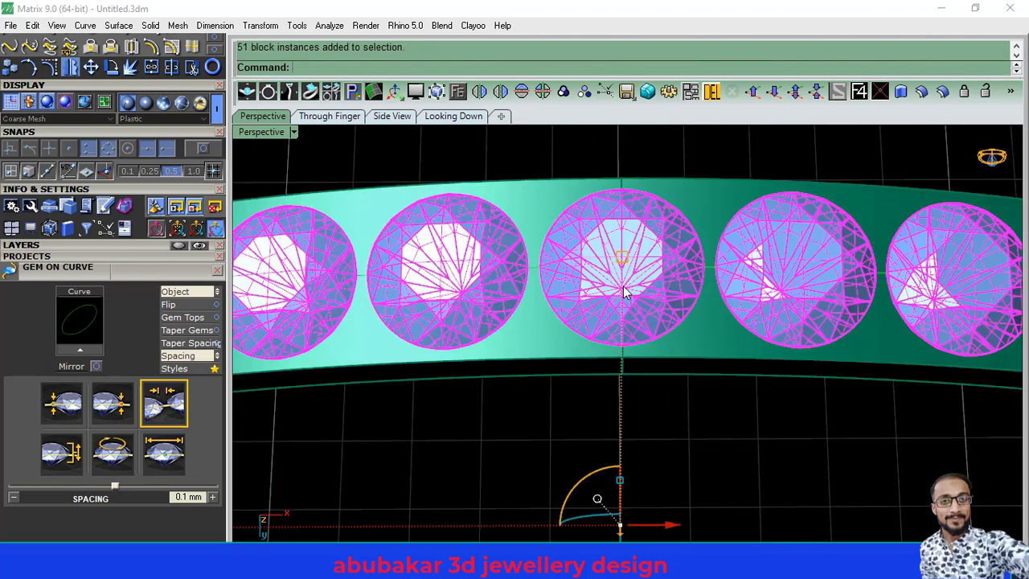
Step: Close Gem on Curve and generate gem cutters from the row of gems
left_click(217, 270)
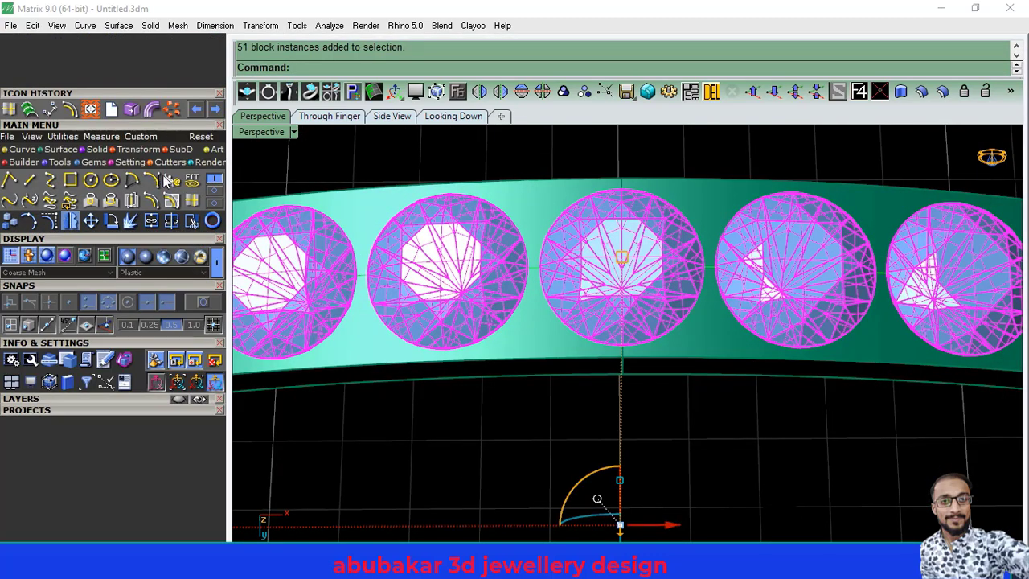
left_click(166, 180)
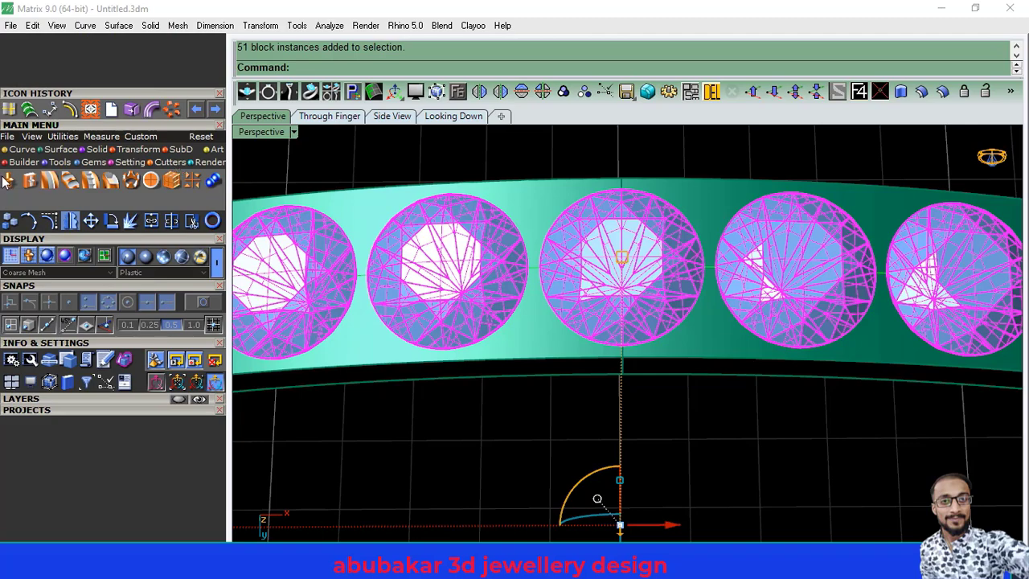
left_click(7, 181)
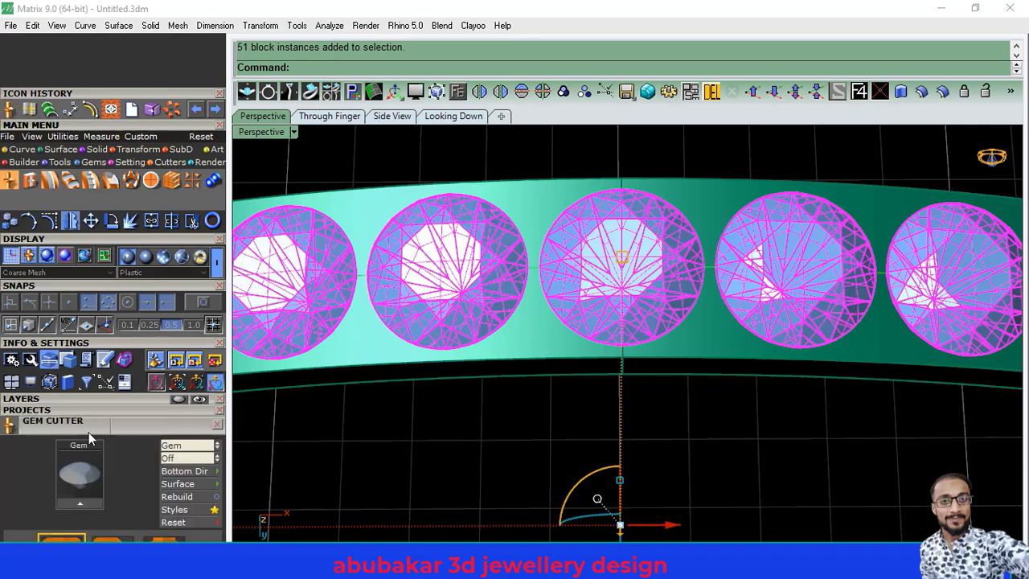
scroll(120, 227, "down", 3)
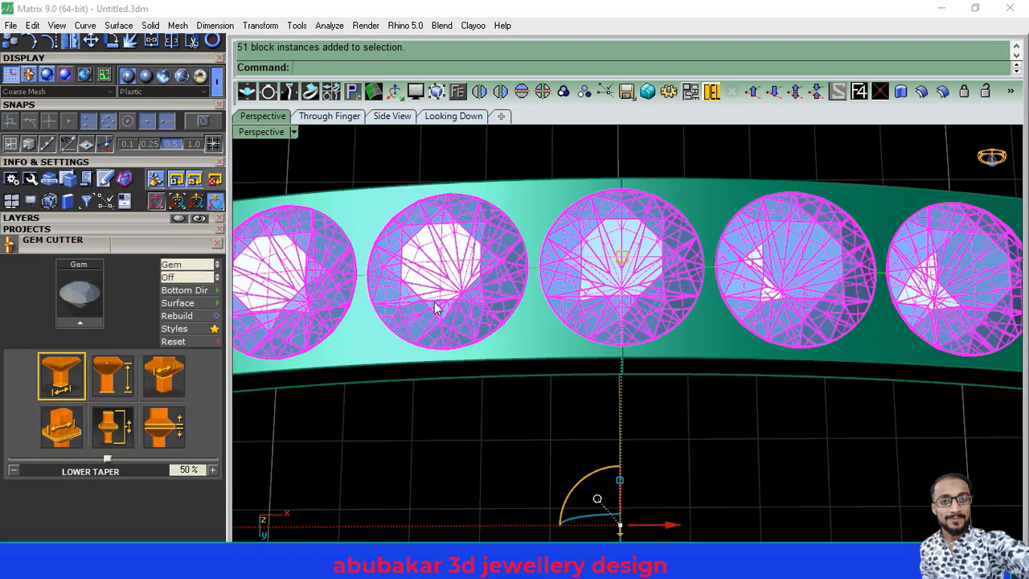
left_click(89, 323)
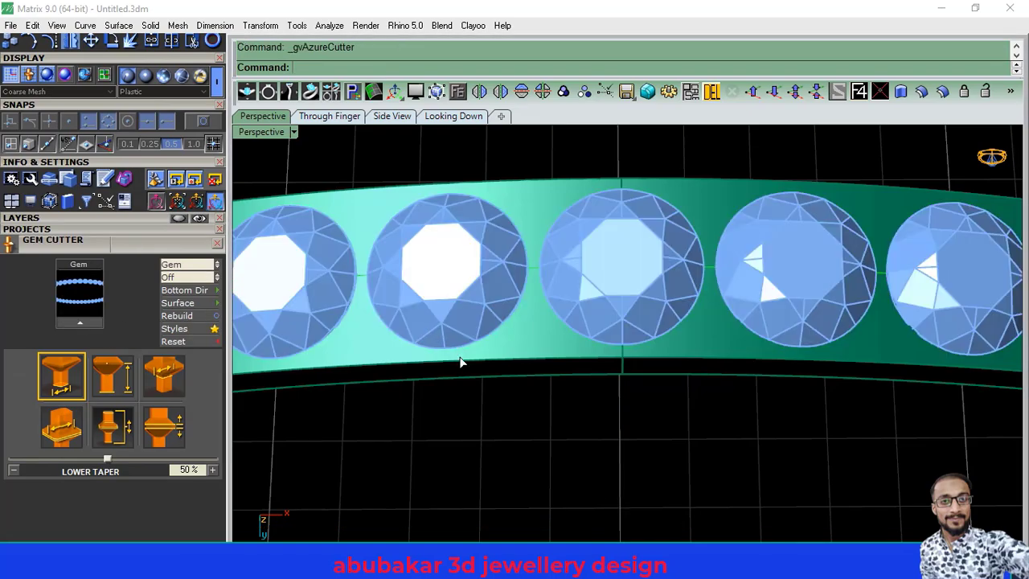
Step: Raise the cutters' lower seat size to 63%
scroll(576, 359, "down", 3)
mouse_move(576, 359)
right_mouse_down()
mouse_move(593, 265)
mouse_move(585, 138)
mouse_move(580, 526)
right_mouse_up()
scroll(473, 354, "up", 3)
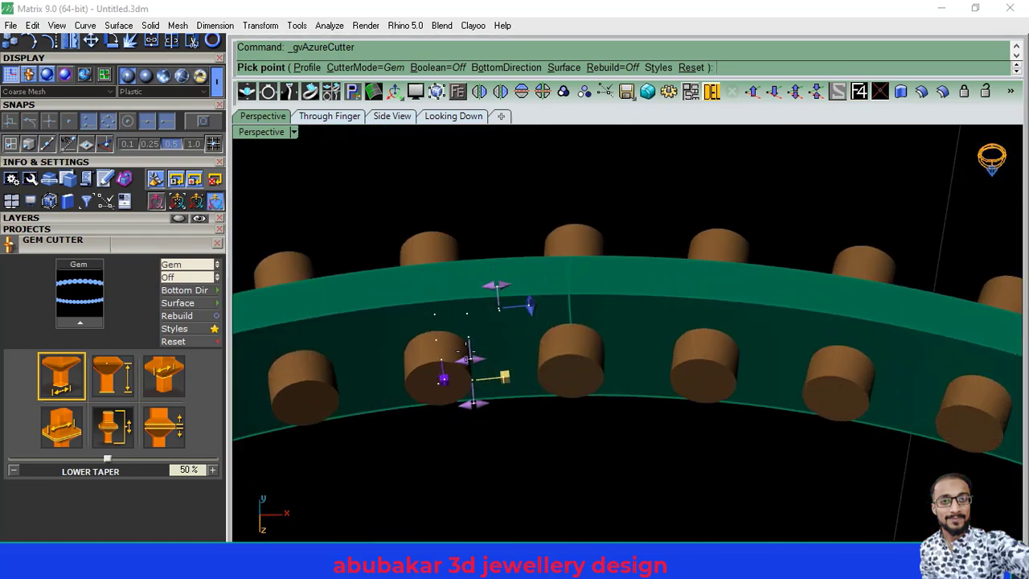
right_click_drag(487, 418, 472, 358)
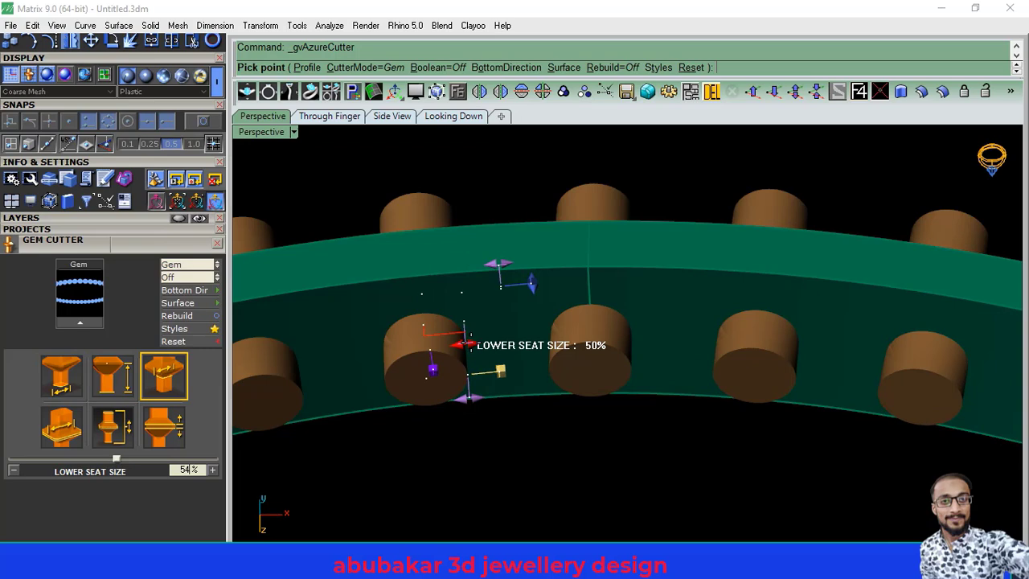
left_click_drag(463, 343, 398, 384)
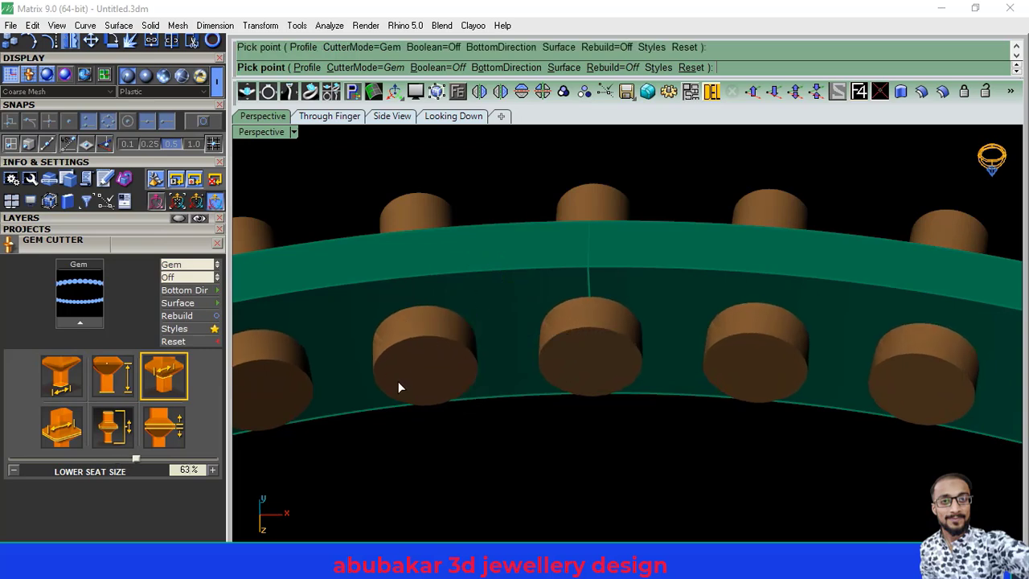
left_click(460, 357)
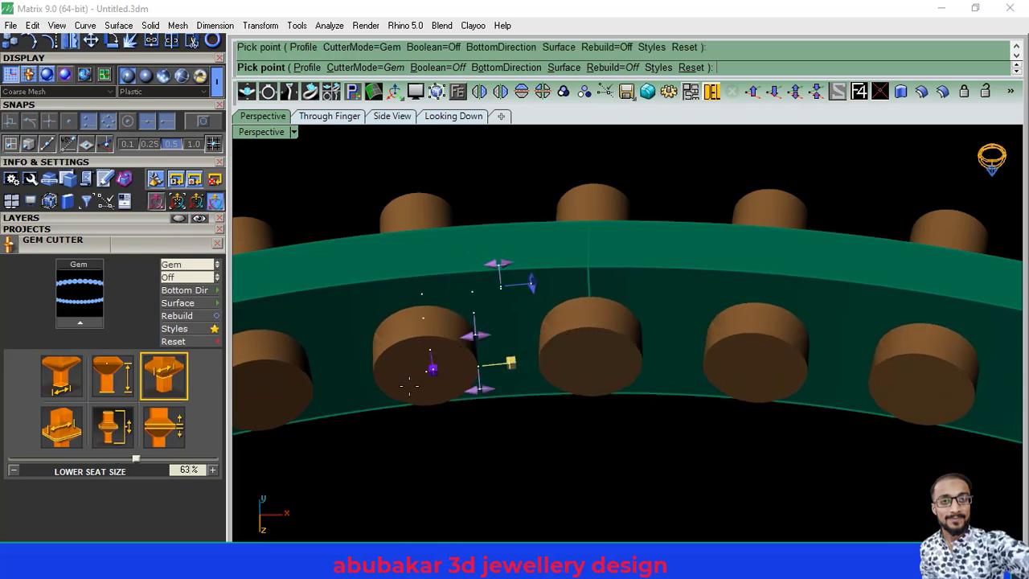
right_click_drag(530, 383, 522, 135)
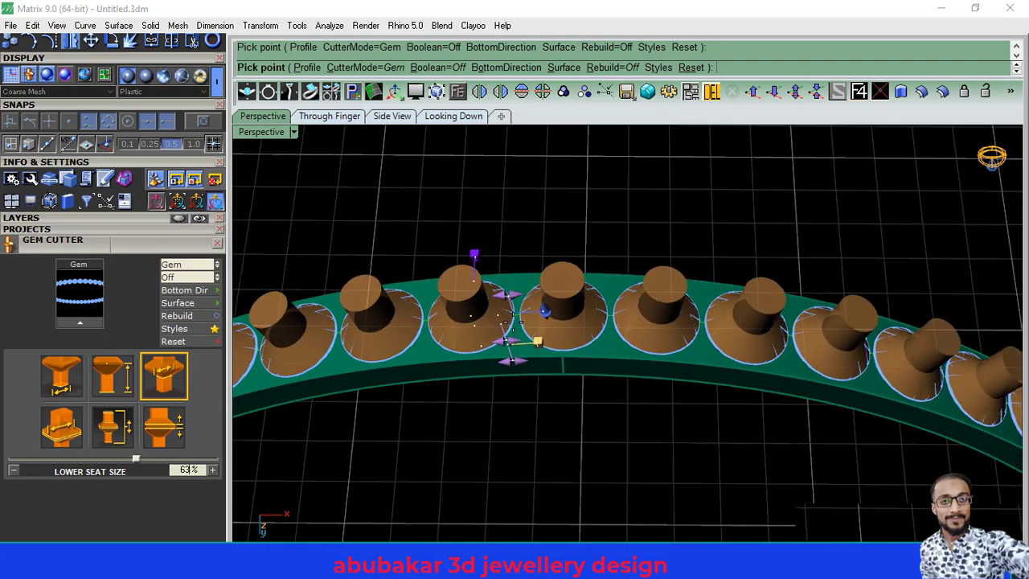
scroll(540, 298, "up", 3)
scroll(540, 297, "up", 3)
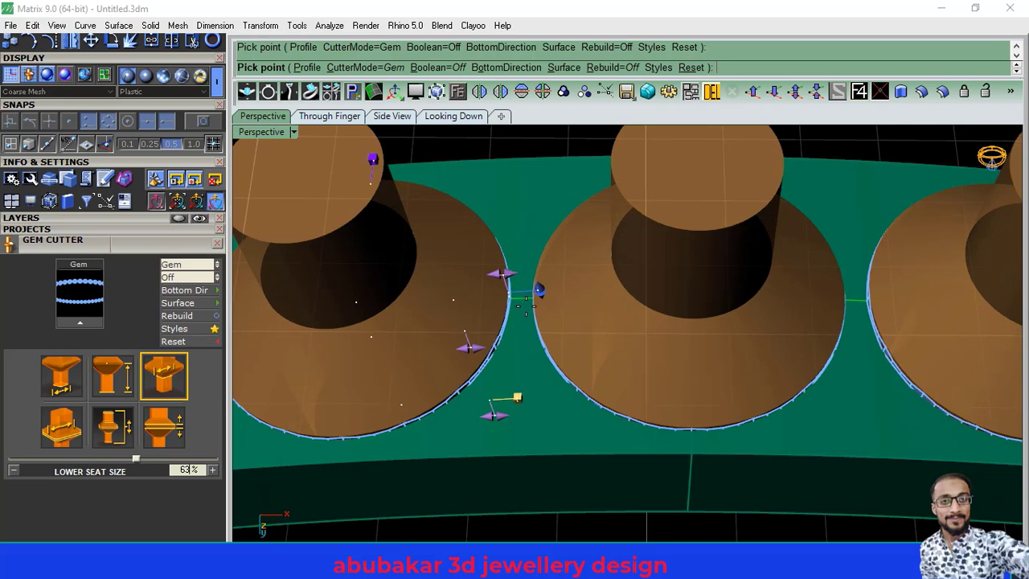
Step: Set the cutters' girdle scale to 97%, finish the cutters, and select the ring band
left_click(66, 430)
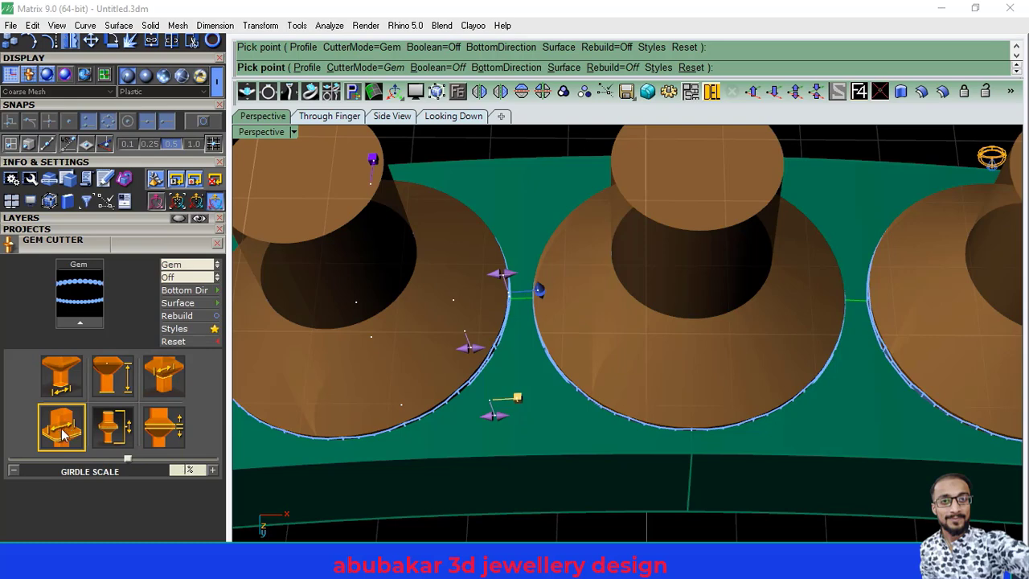
type("97")
key("Return")
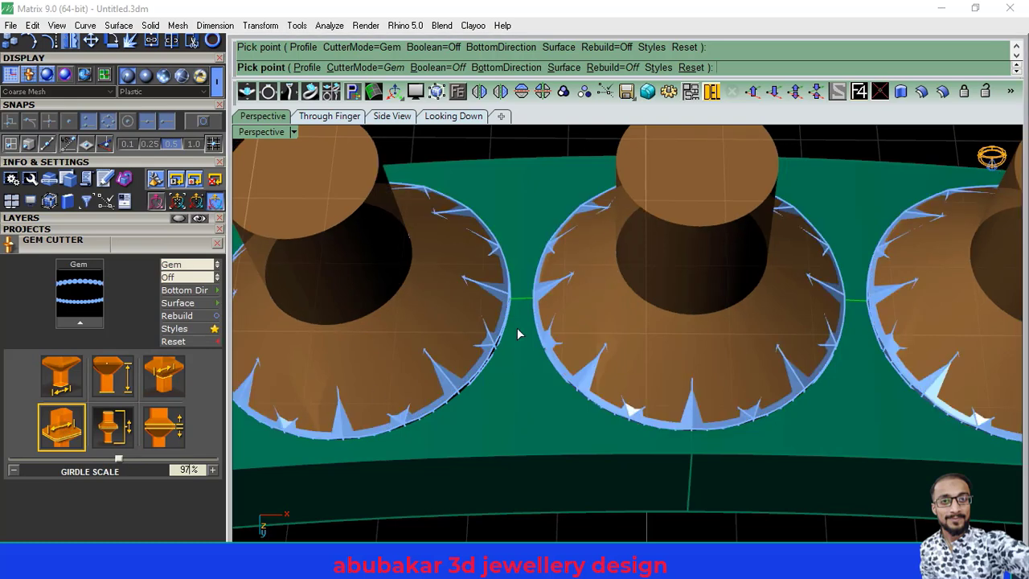
left_click(522, 295)
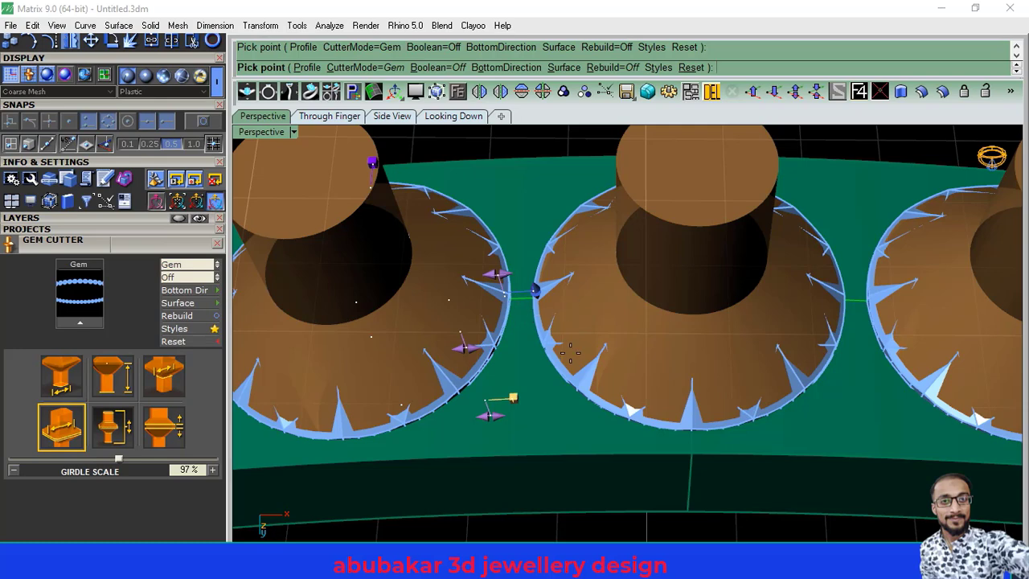
key("Return")
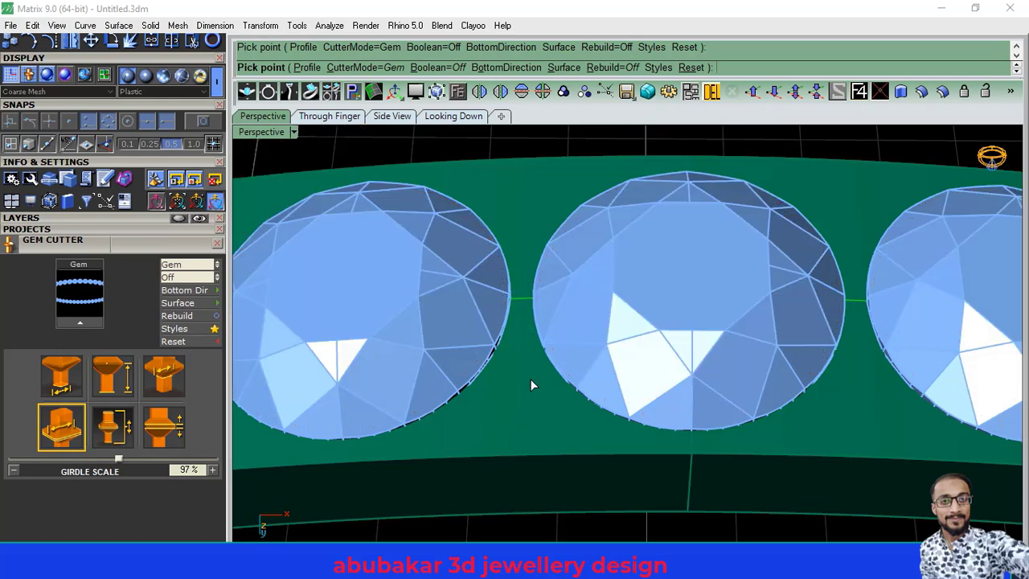
left_click(528, 393)
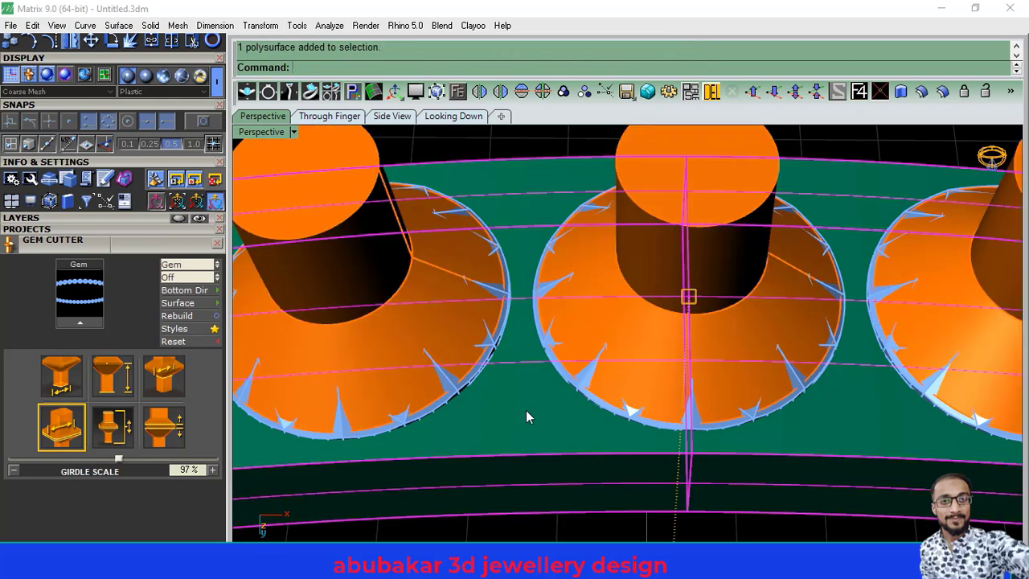
Step: Subtract all gem cutters from the ring band with Solid > Difference
key("Return")
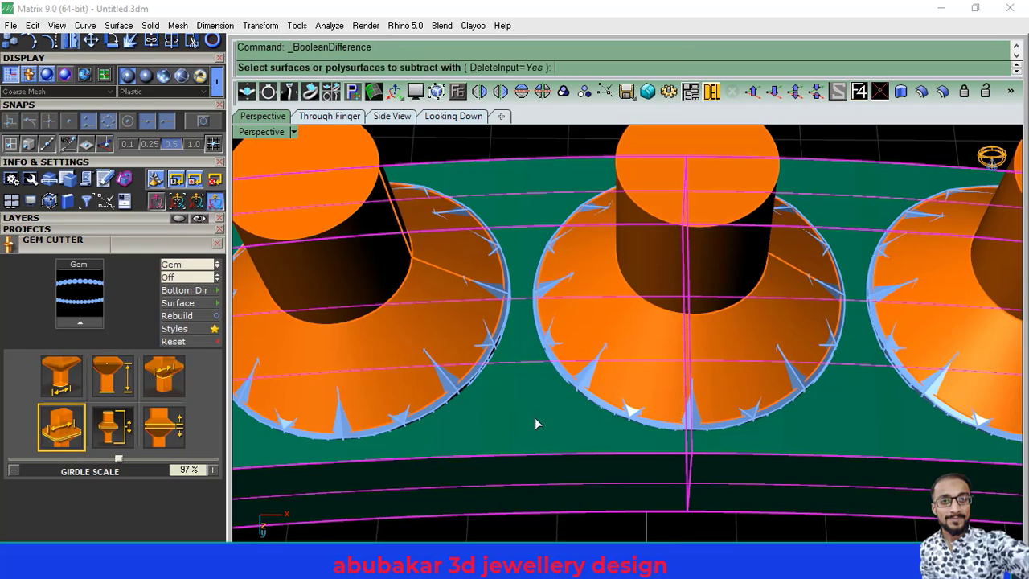
left_click(217, 243)
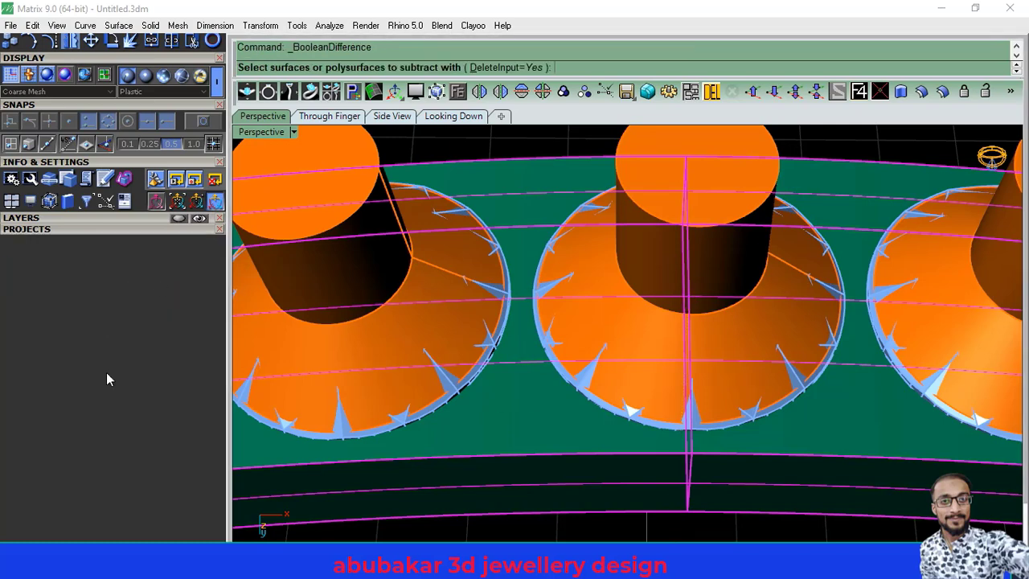
left_click(100, 224)
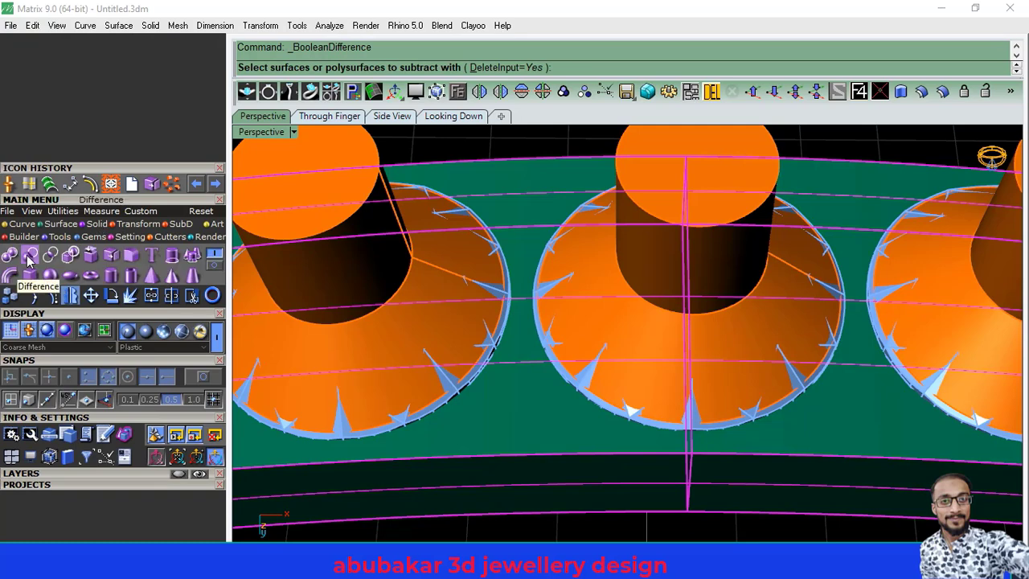
scroll(545, 426, "down", 2)
scroll(545, 333, "down", 2)
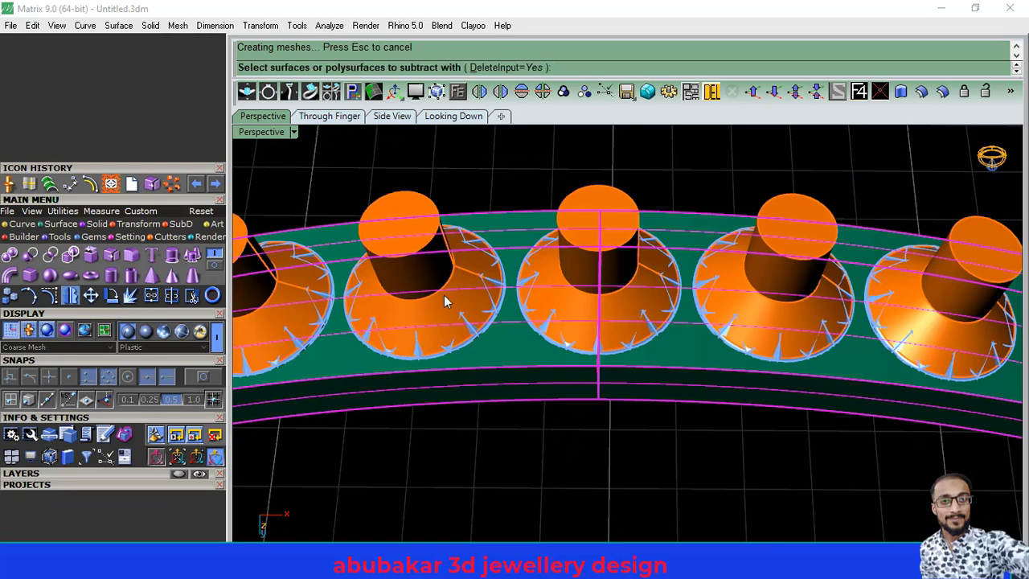
mouse_move(444, 295)
right_mouse_down()
mouse_move(616, 436)
mouse_move(589, 441)
right_mouse_up()
key("Return")
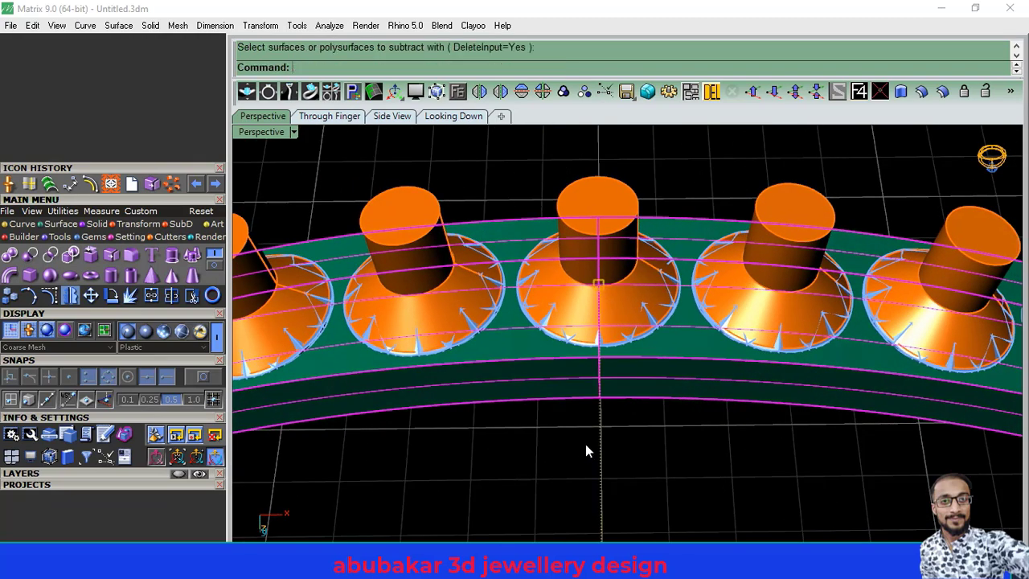
left_click(515, 346)
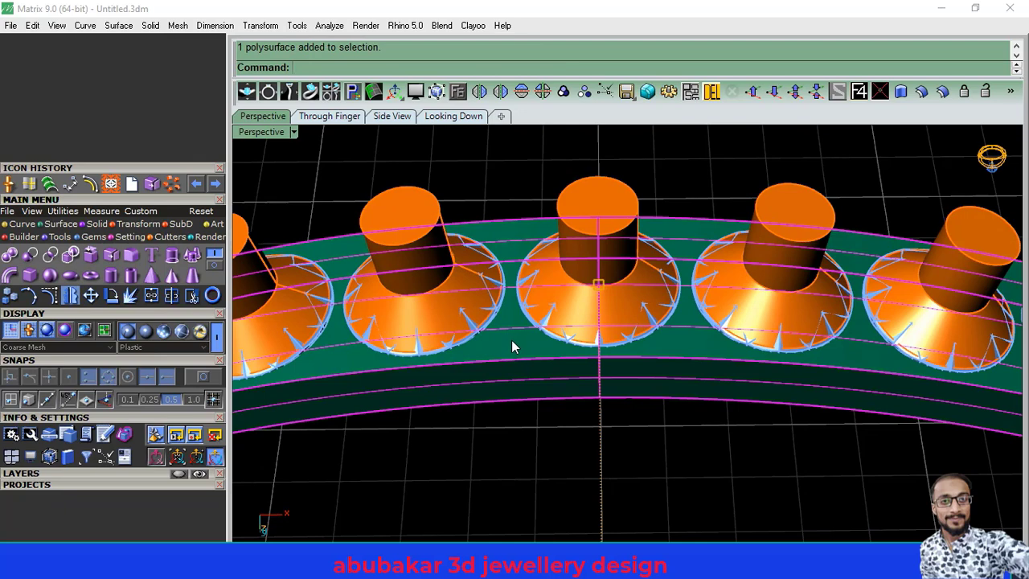
left_click(594, 258)
key("Return")
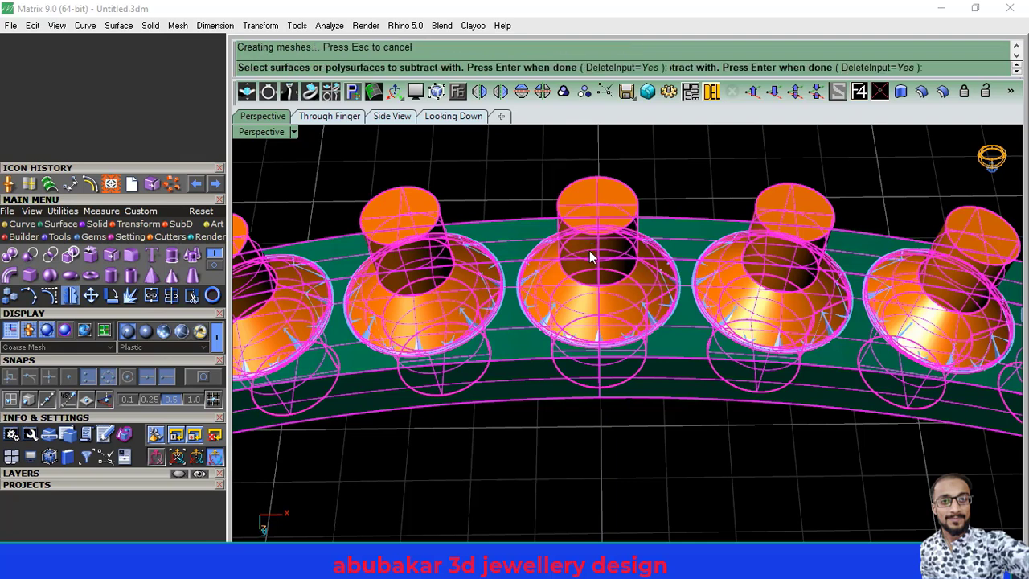
Step: Hide the gems to inspect the seats cut through the band, then show them again
left_click(139, 473)
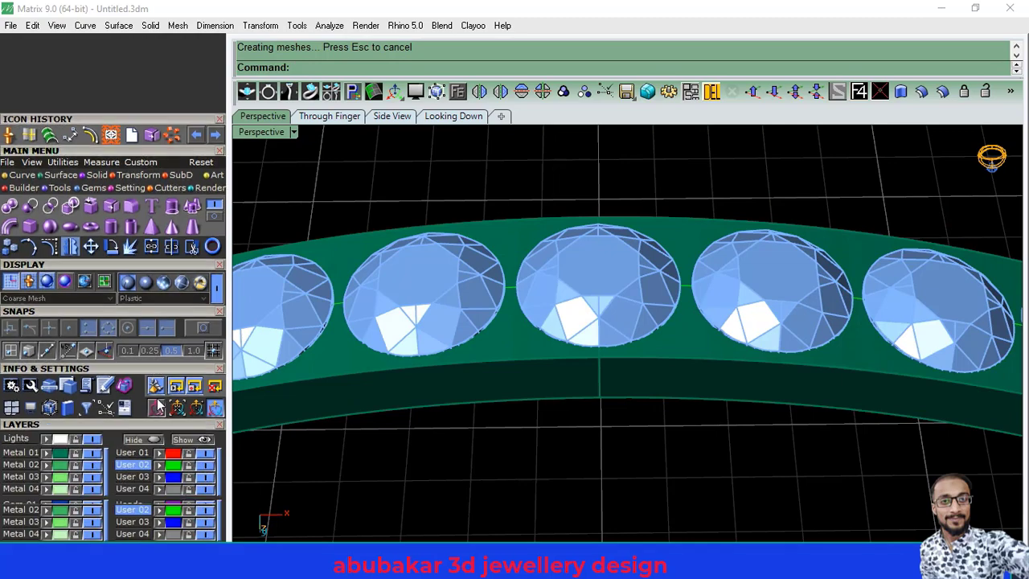
left_click(91, 514)
right_click_drag(424, 403, 339, 411)
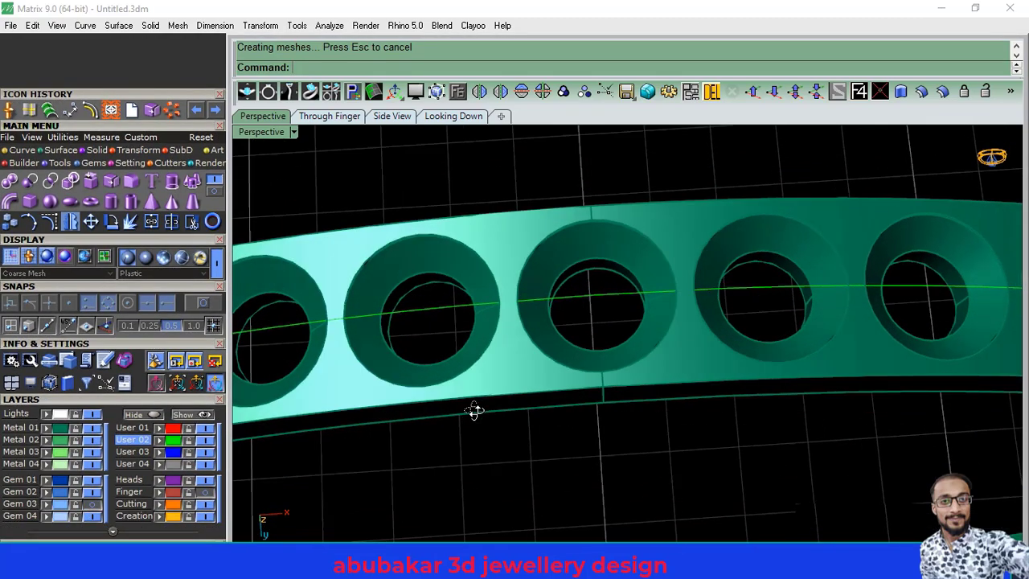
left_click(93, 504)
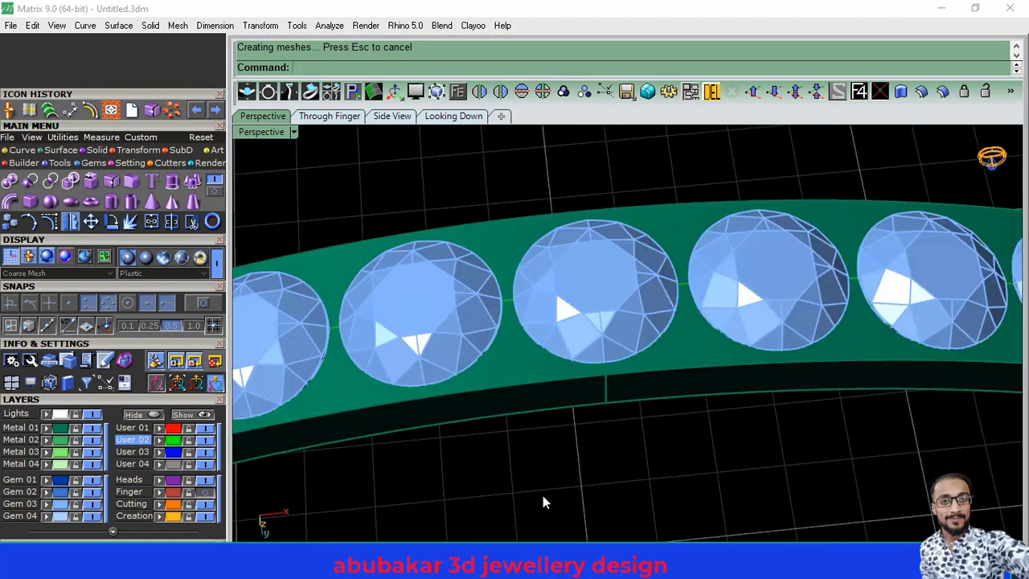
Step: Select all 51 gems and bring up the Builder's Prong Adder settings
left_click(597, 359)
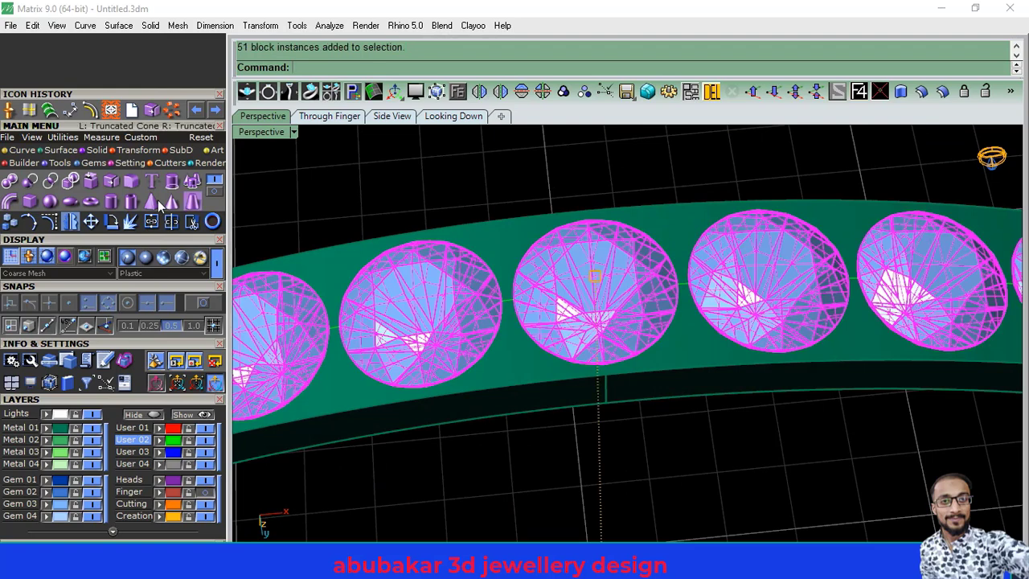
left_click(71, 180)
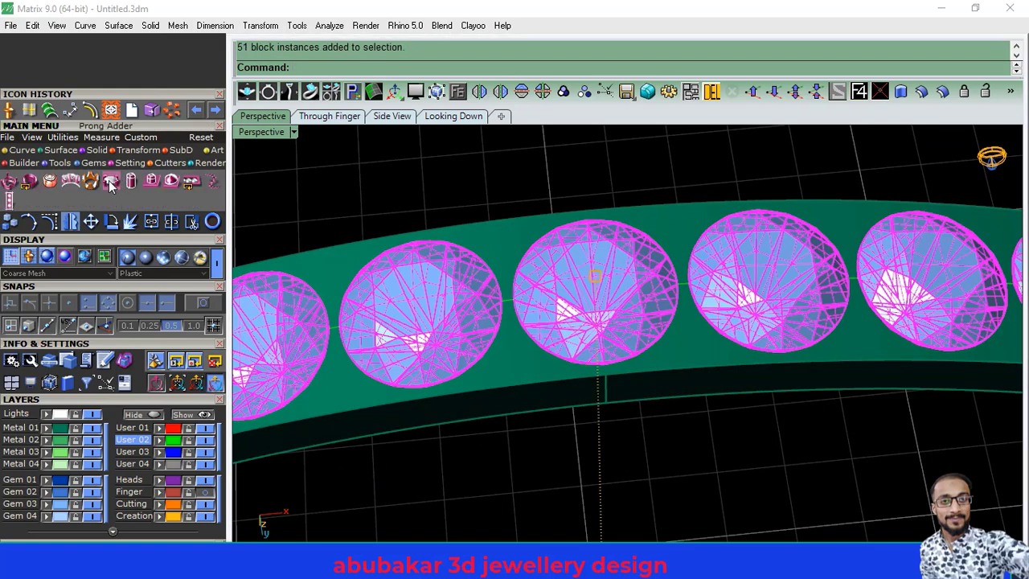
left_click(110, 184)
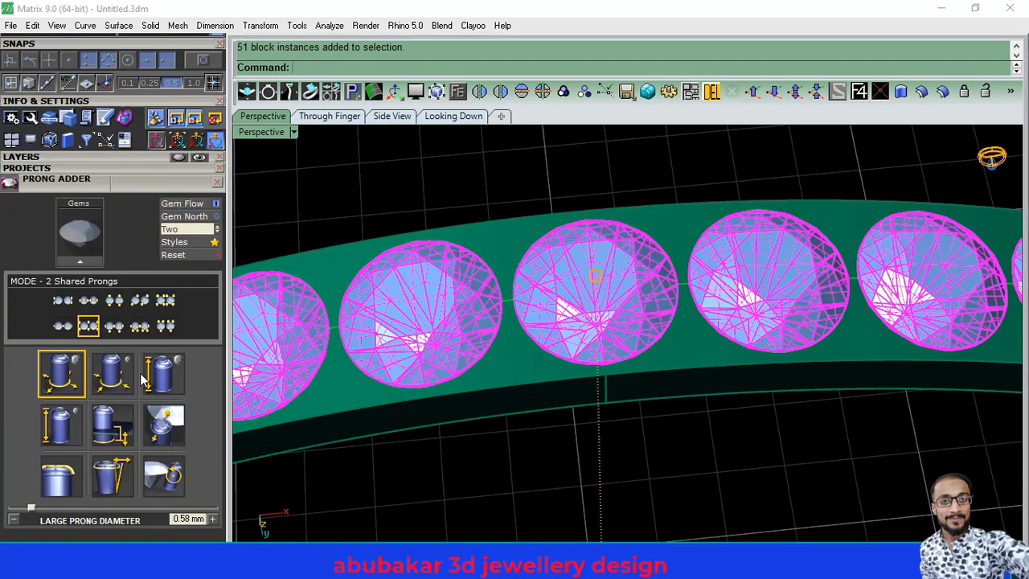
Step: Start placing shared prongs with 0.45 mm diameter and 0.65 mm large prong height
left_click(81, 267)
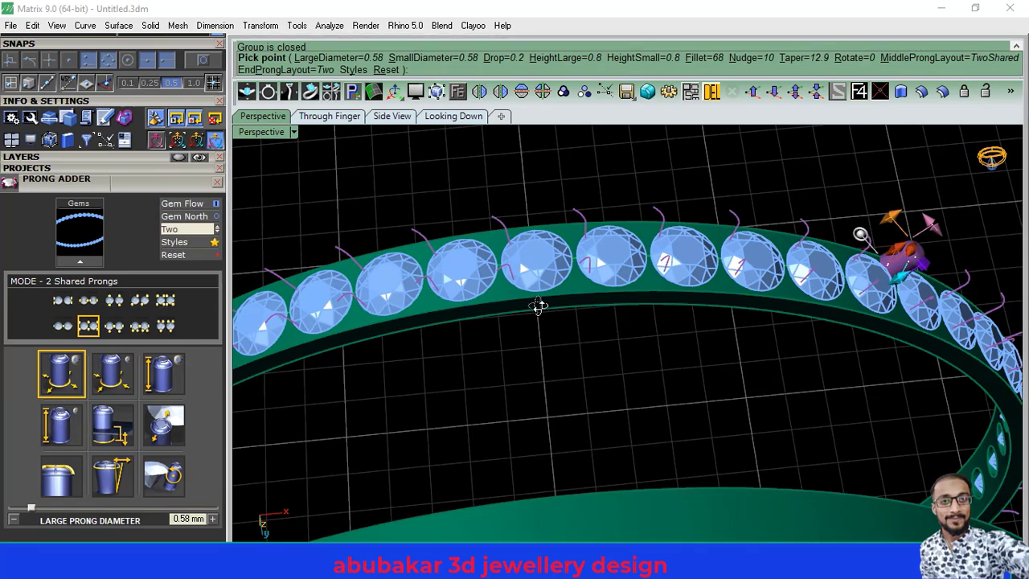
scroll(635, 266, "up", 3)
mouse_move(635, 266)
right_mouse_down()
mouse_move(590, 269)
mouse_move(537, 407)
right_mouse_up()
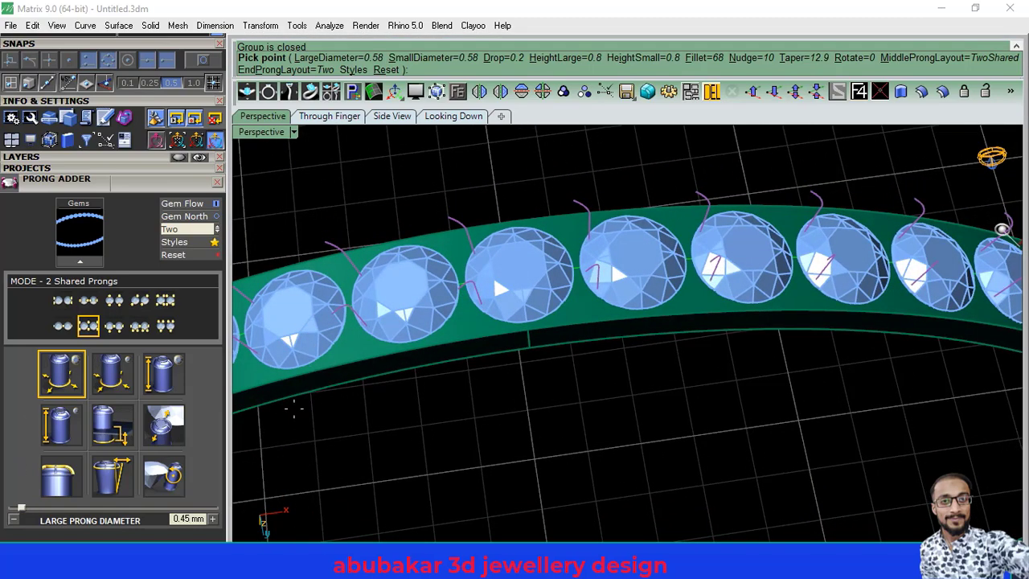
left_click(113, 371)
type("0")
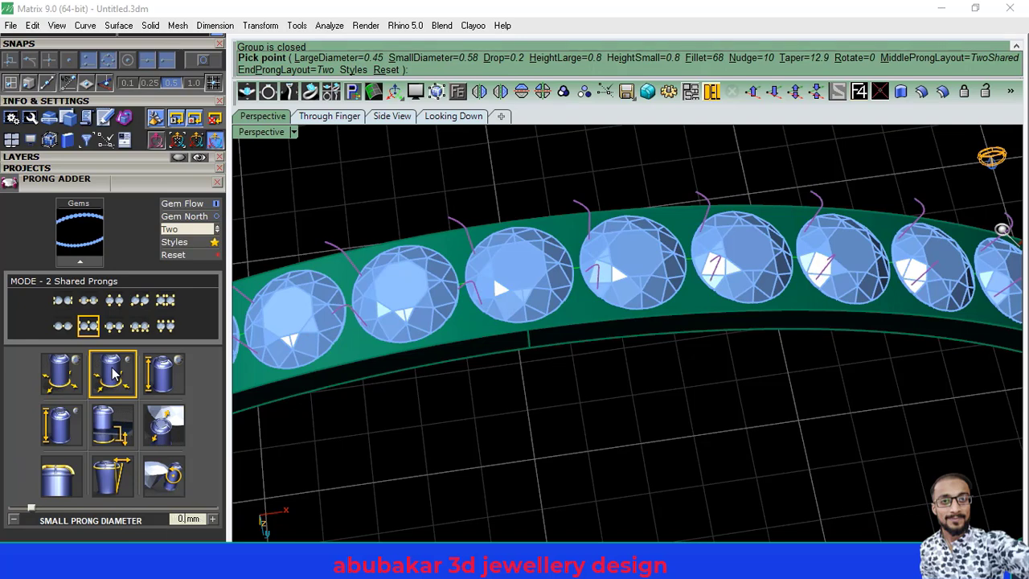
type(".45")
left_click(167, 378)
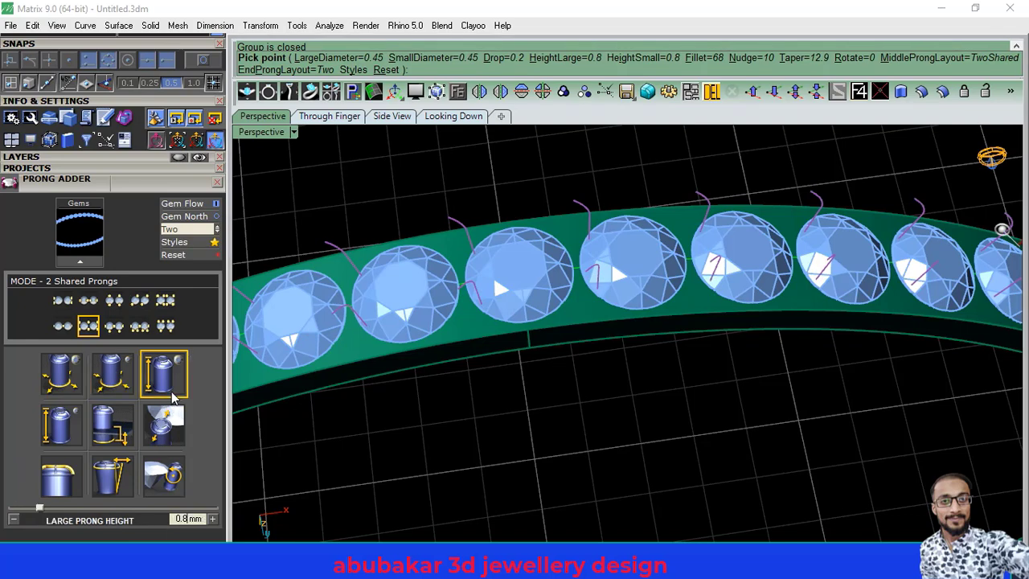
type("0.65")
key("Return")
Step: Set small prong height 0.65, drop 0.15 mm and nudge 0%, then create the prongs
left_click(62, 432)
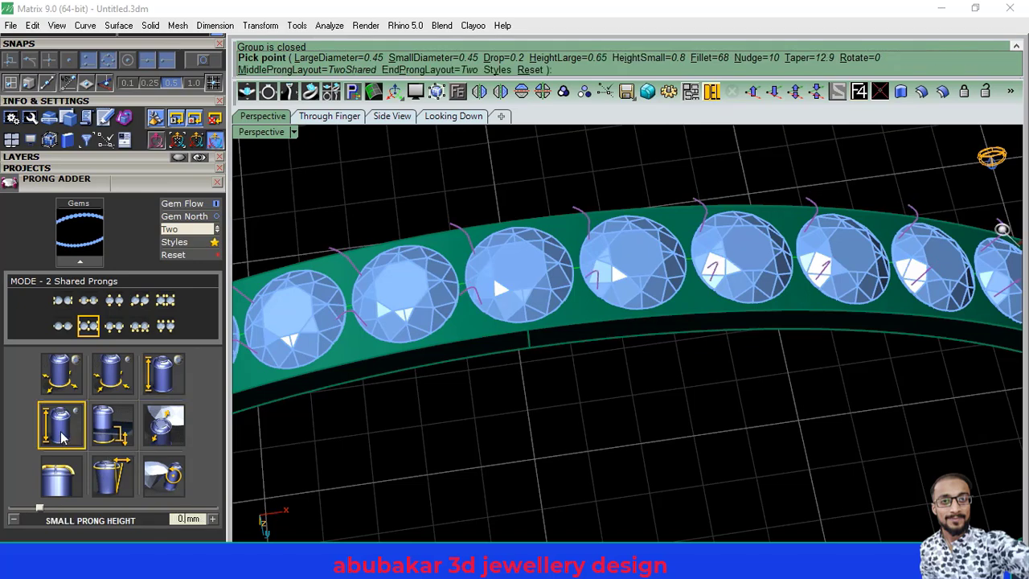
type(".65")
key("Return")
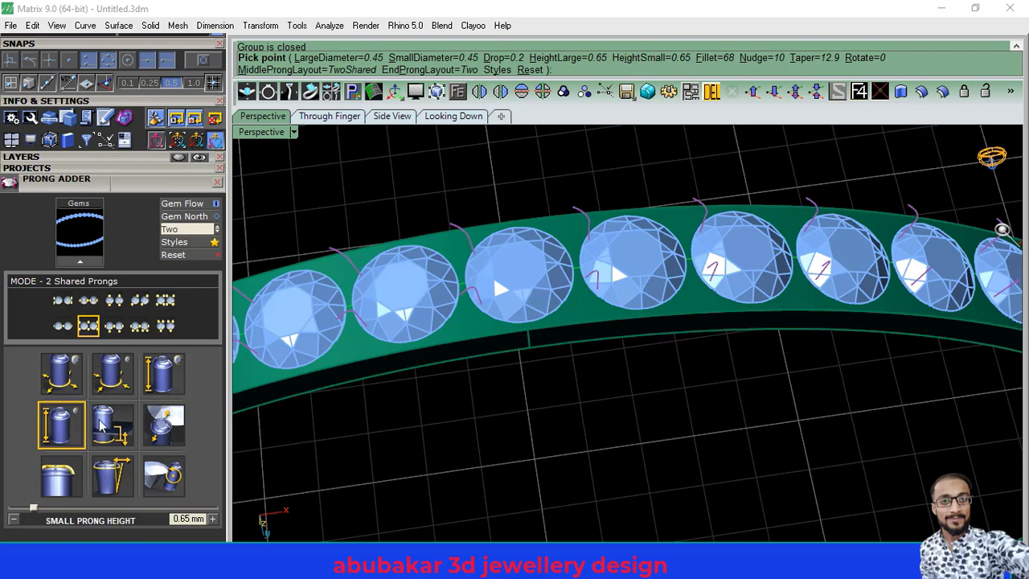
left_click(99, 420)
left_click(12, 517)
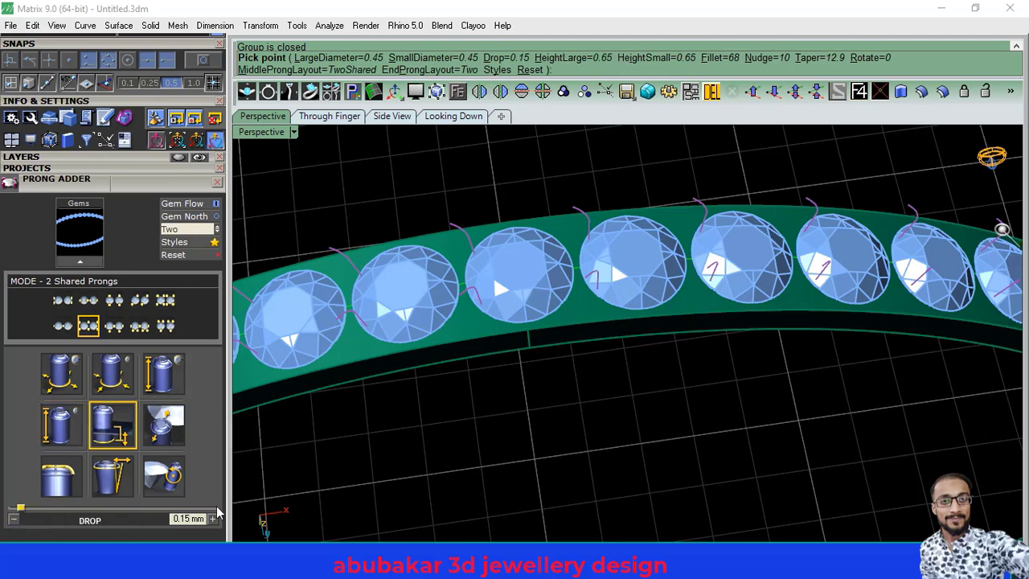
left_click(171, 437)
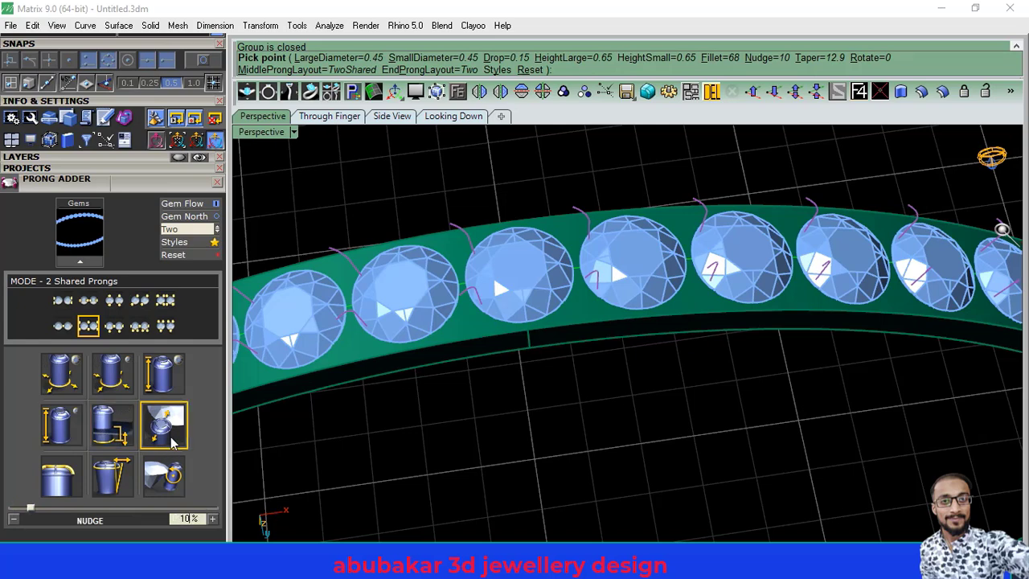
left_click_drag(30, 513, 8, 512)
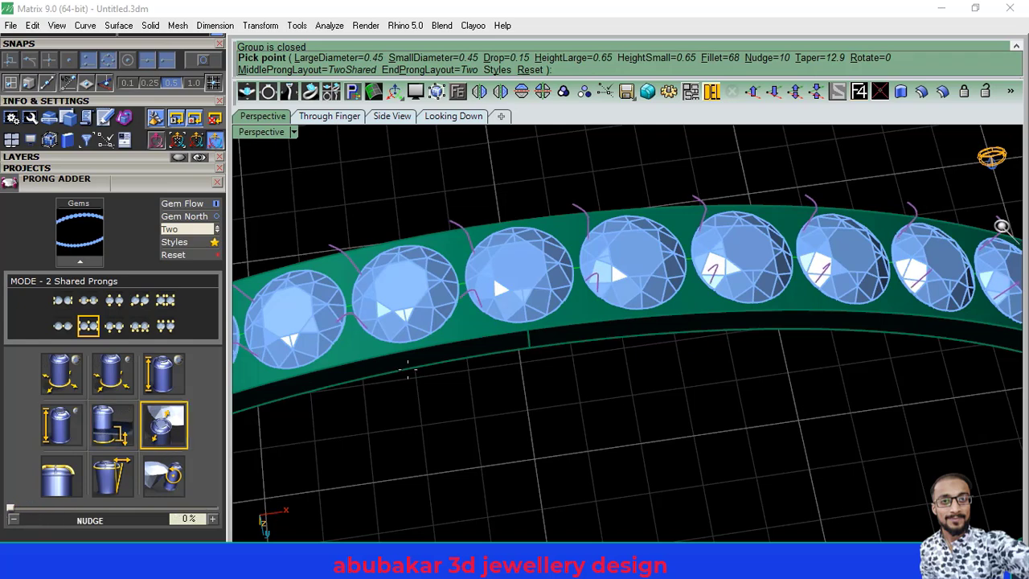
key("Return")
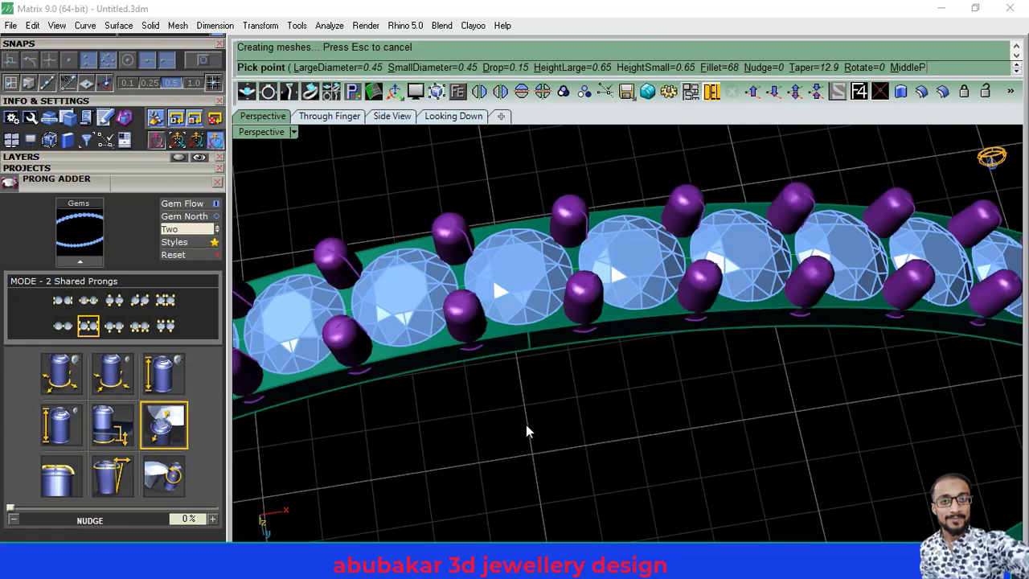
Step: Zoom and orbit around the band to inspect the new prongs, then pick one prong
mouse_move(584, 344)
right_mouse_down()
mouse_move(587, 386)
mouse_move(614, 247)
mouse_move(590, 276)
mouse_move(551, 230)
right_mouse_up()
scroll(552, 233, "up", 5)
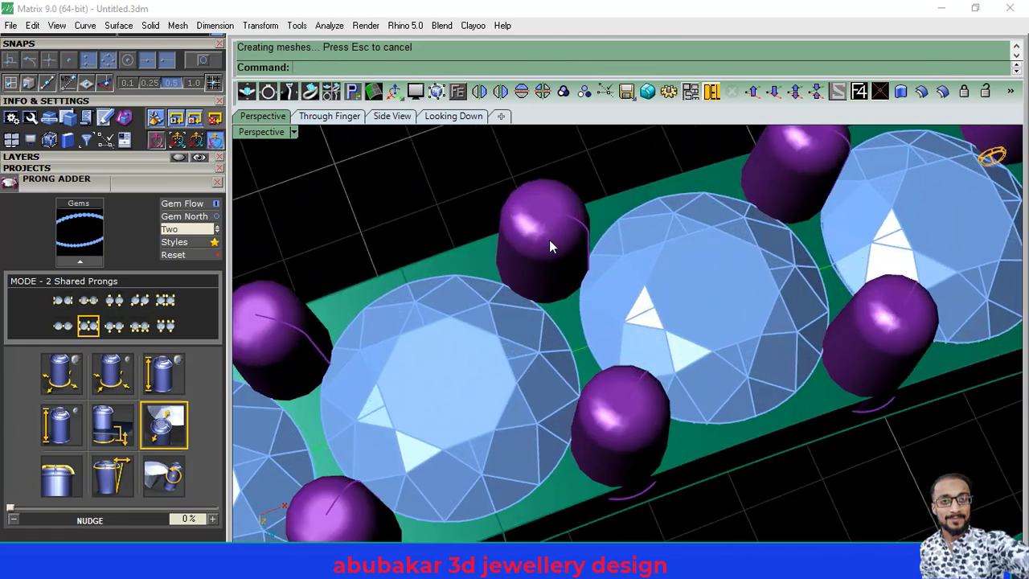
scroll(554, 266, "up", 2)
scroll(563, 281, "up", 2)
right_click_drag(563, 283, 570, 259)
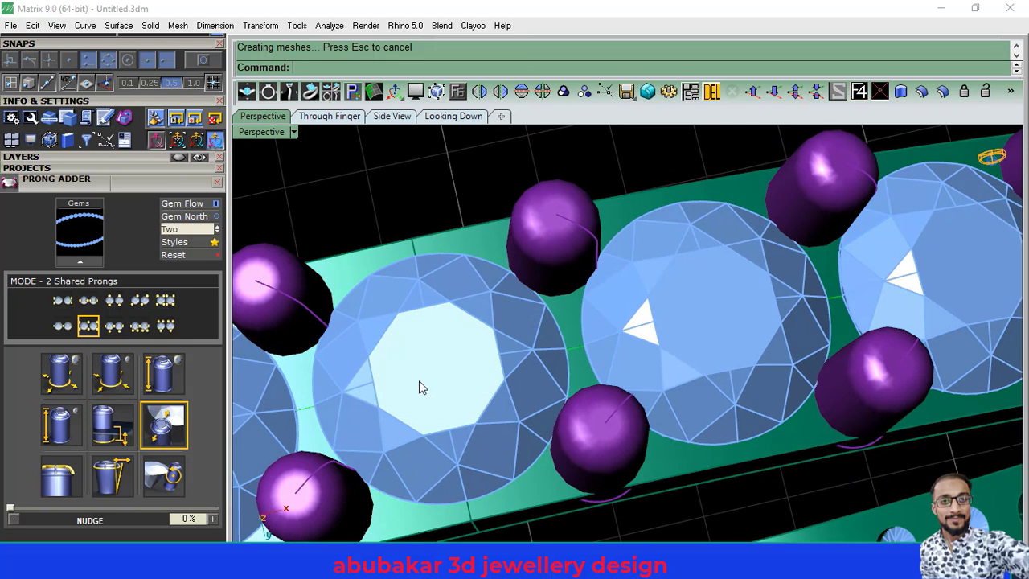
scroll(415, 391, "down", 5)
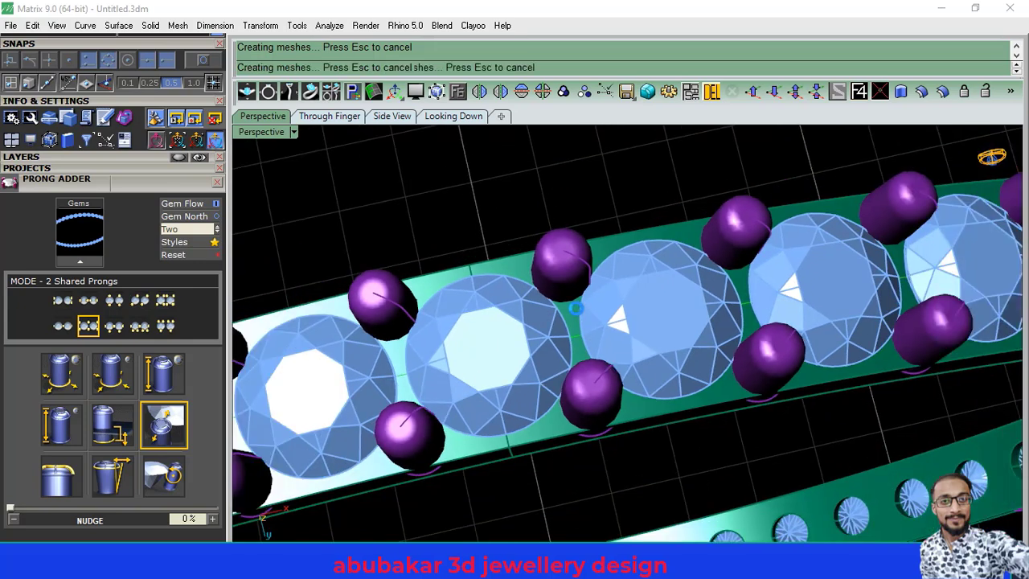
right_click_drag(416, 391, 558, 378)
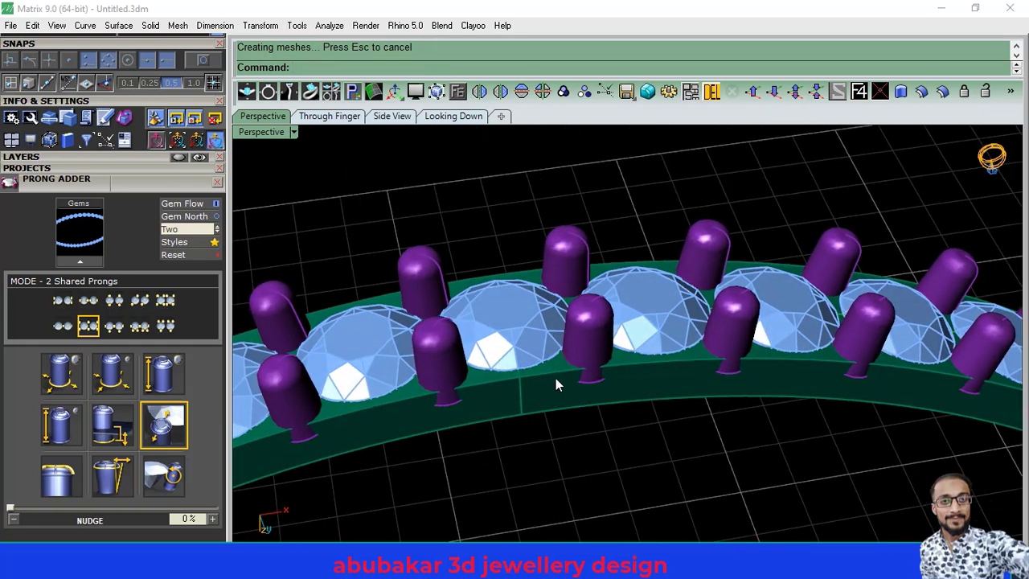
left_click(555, 384)
scroll(555, 394, "up", 3)
Step: Group all 102 prongs and move them onto the green Metal 01 layer
key("ctrl+a")
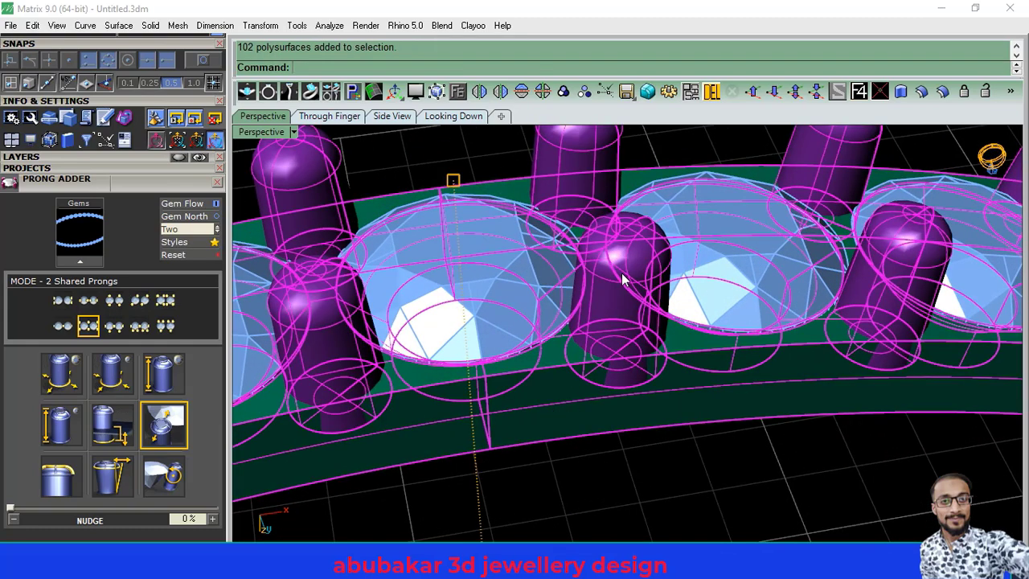
key("ctrl+g")
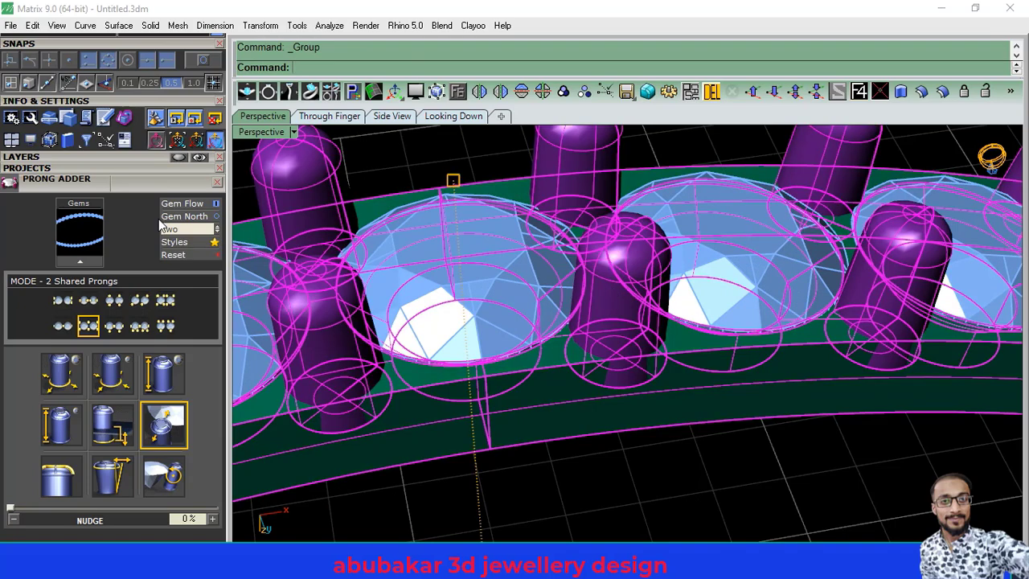
left_click(215, 180)
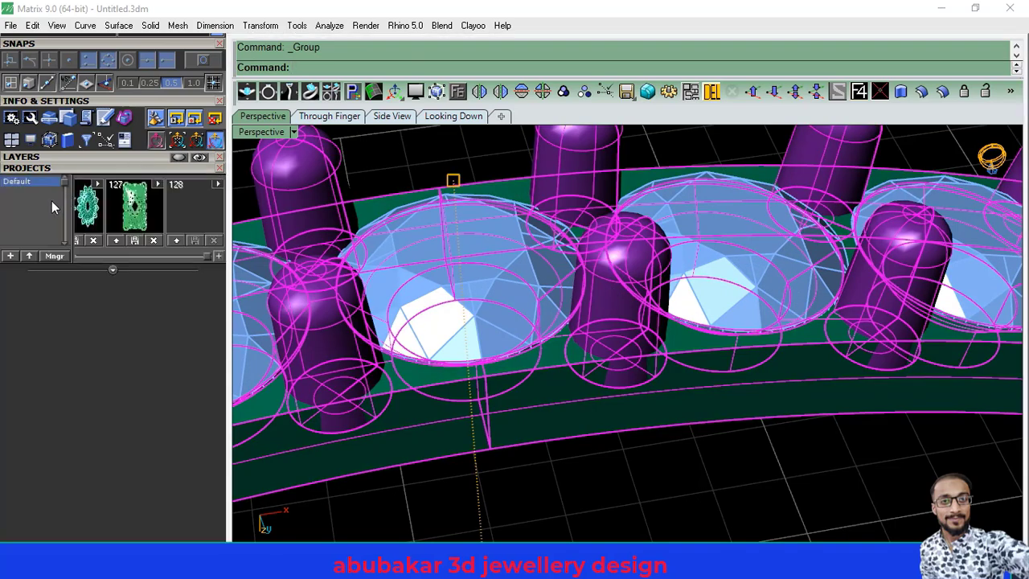
left_click(66, 158)
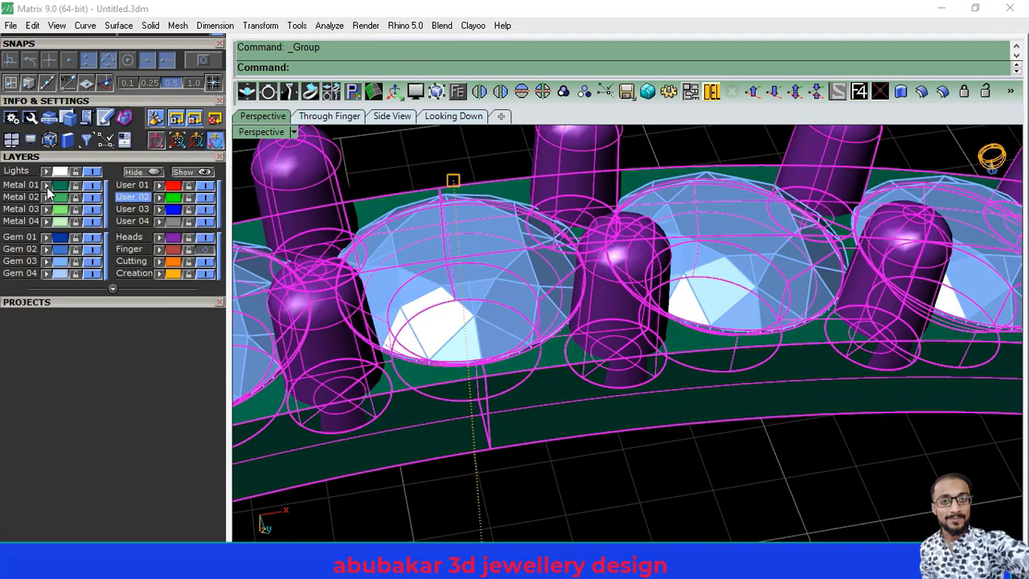
left_click(47, 191)
Step: Group the 51 gems and delete the spare plain band
left_click(447, 273)
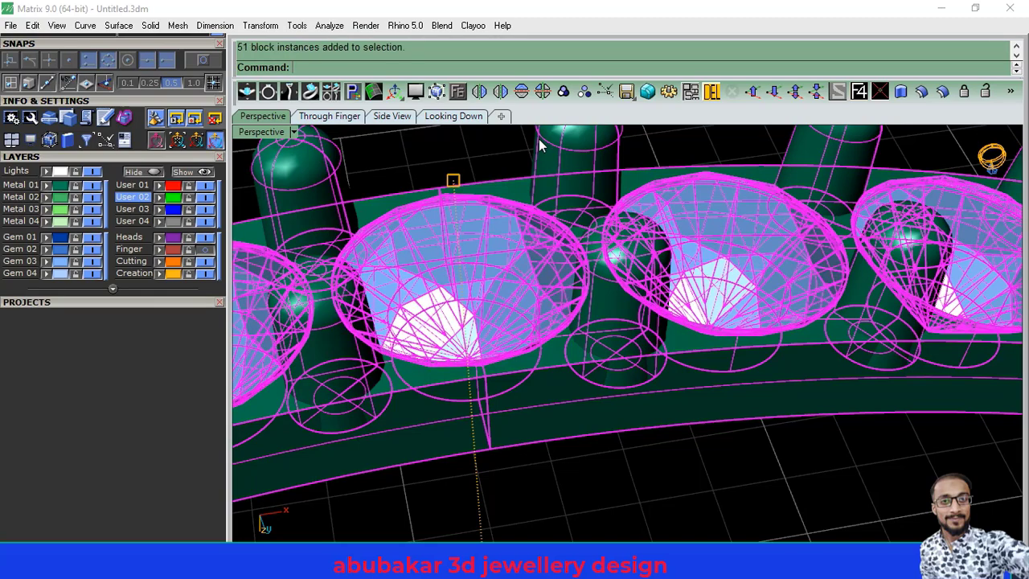
left_click(562, 91)
scroll(450, 241, "down", 3)
scroll(465, 297, "down", 3)
scroll(482, 345, "up", 2)
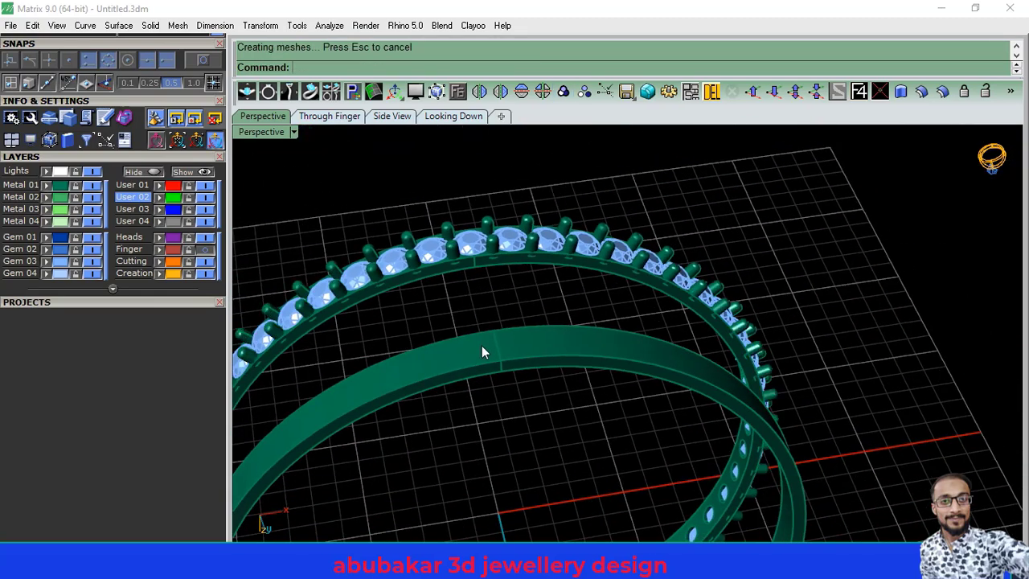
left_click(482, 346)
left_click(711, 91)
Step: Mirror a copy of the gem and prong ring across the plane from 0 to 1,0
left_click(483, 265)
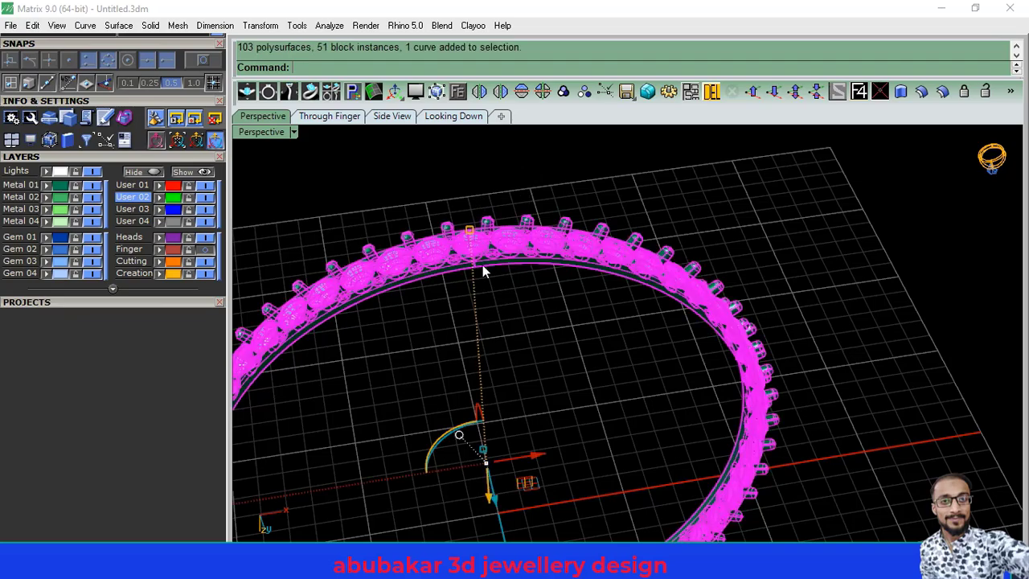
left_click(500, 91)
type("0")
key("Return")
type("1,0")
key("Return")
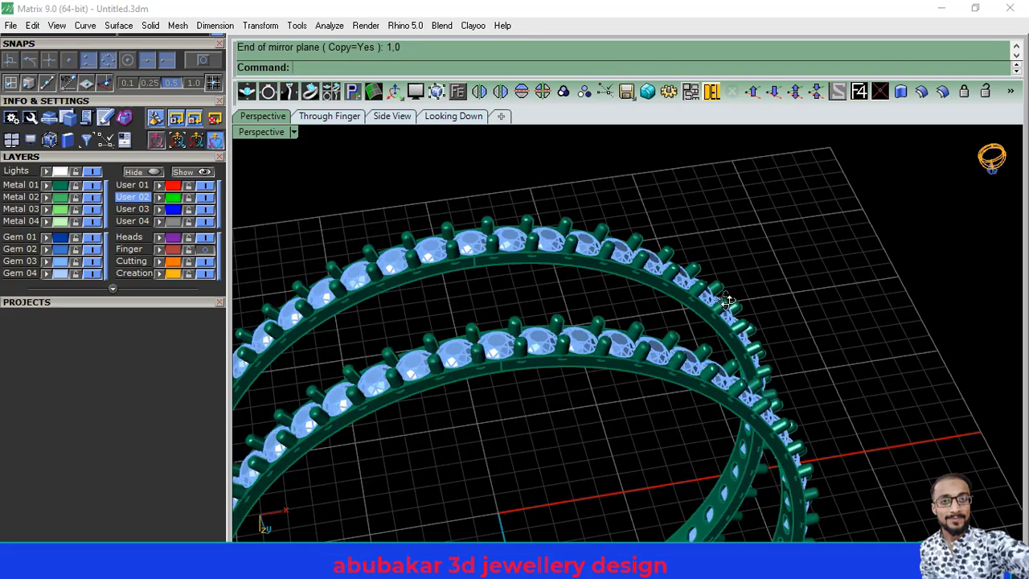
right_click_drag(726, 299, 629, 298)
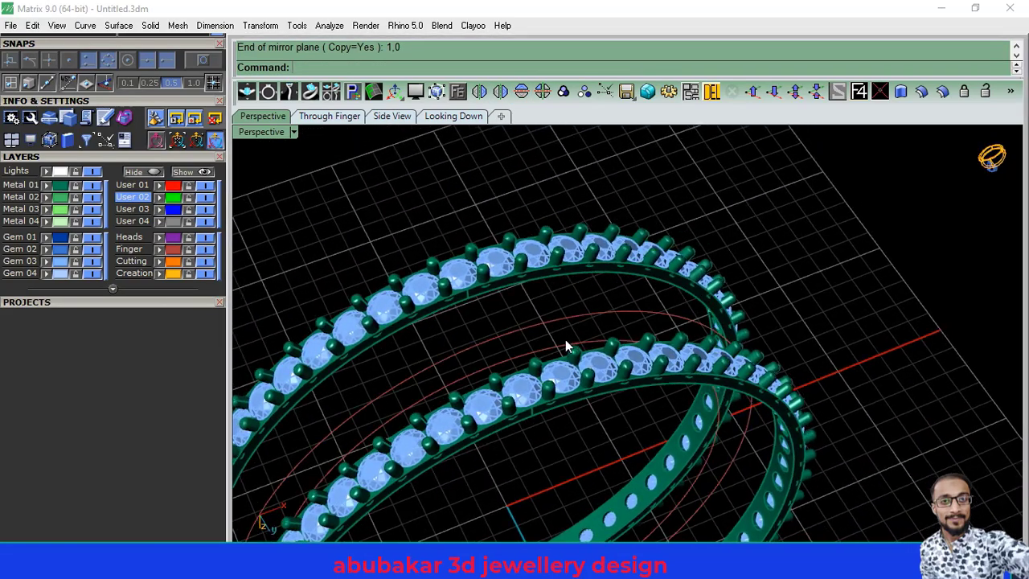
right_click_drag(567, 344, 247, 291)
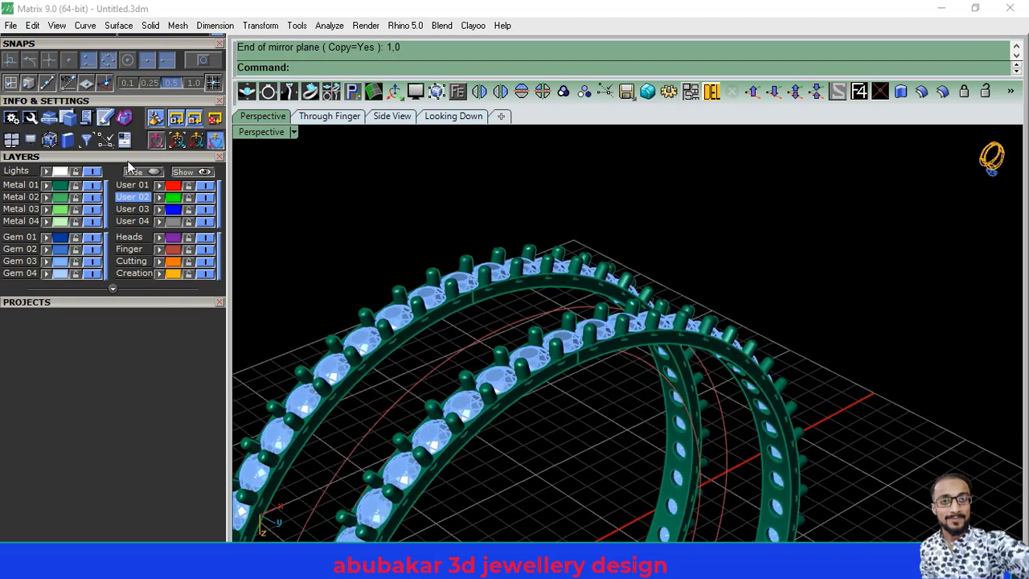
Step: Select the red finger-size circle in the through-finger view and start duplicating band border curves
left_click(123, 155)
left_click(330, 117)
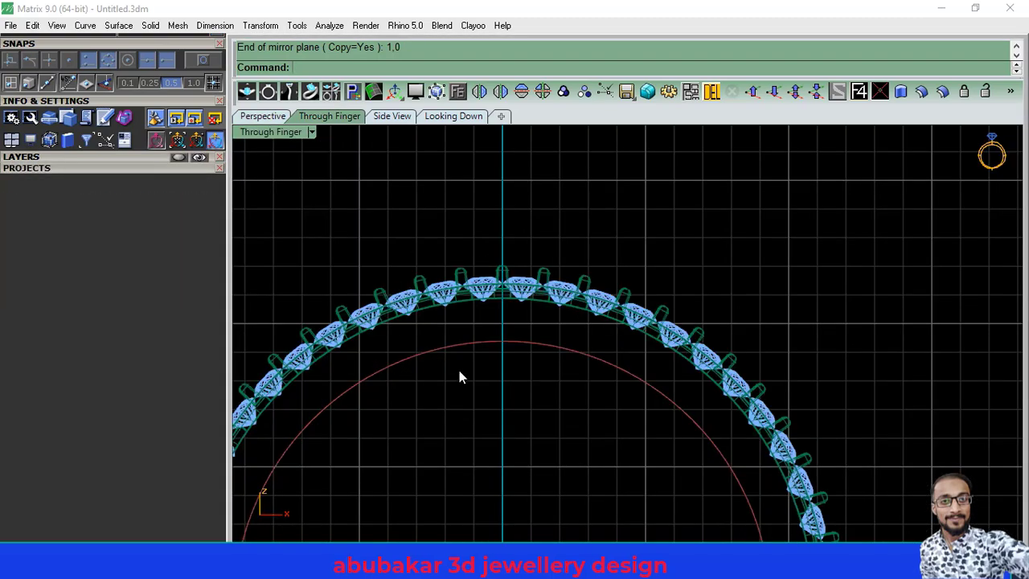
left_click_drag(504, 316, 486, 356)
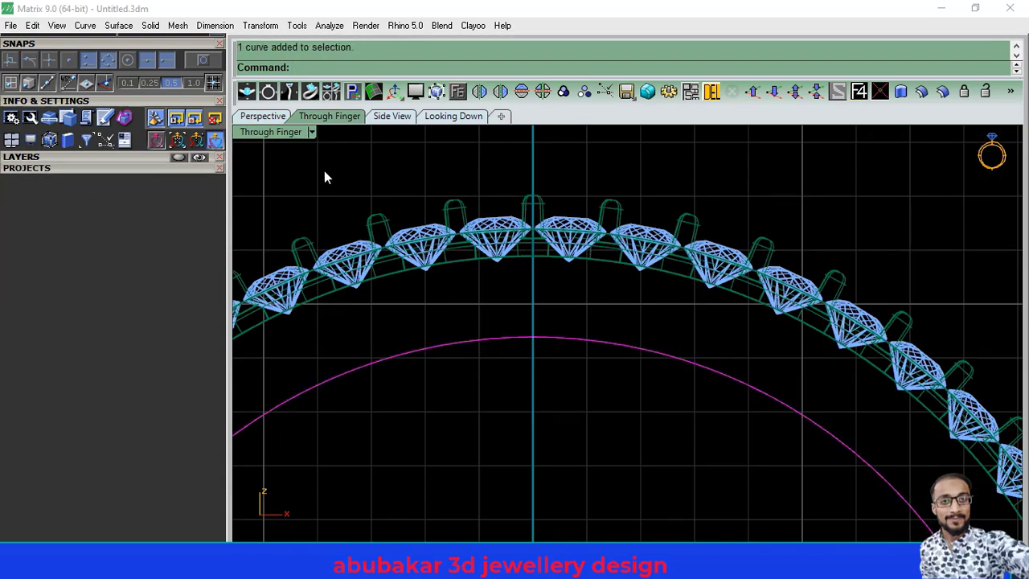
left_click(256, 118)
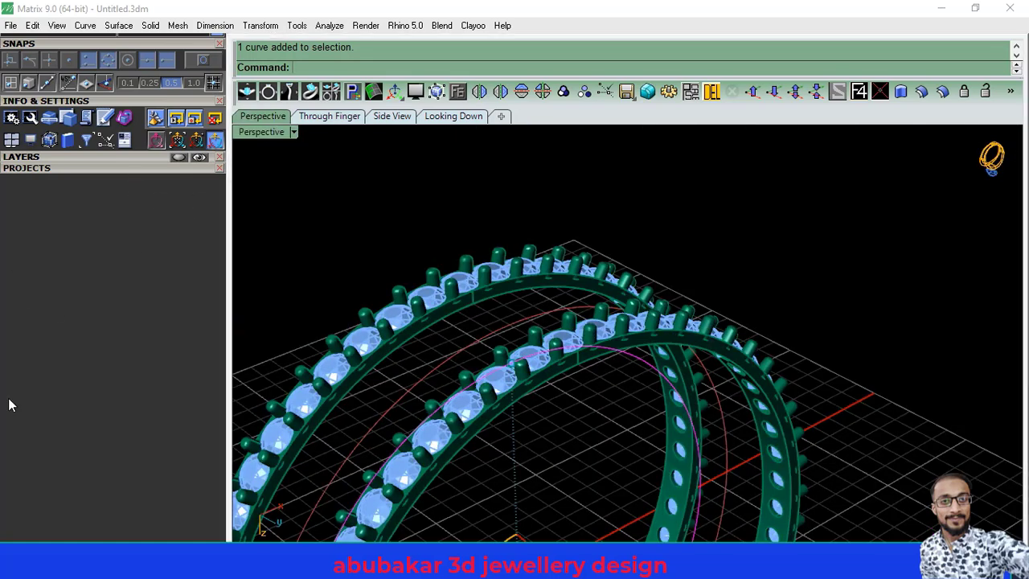
left_click(22, 139)
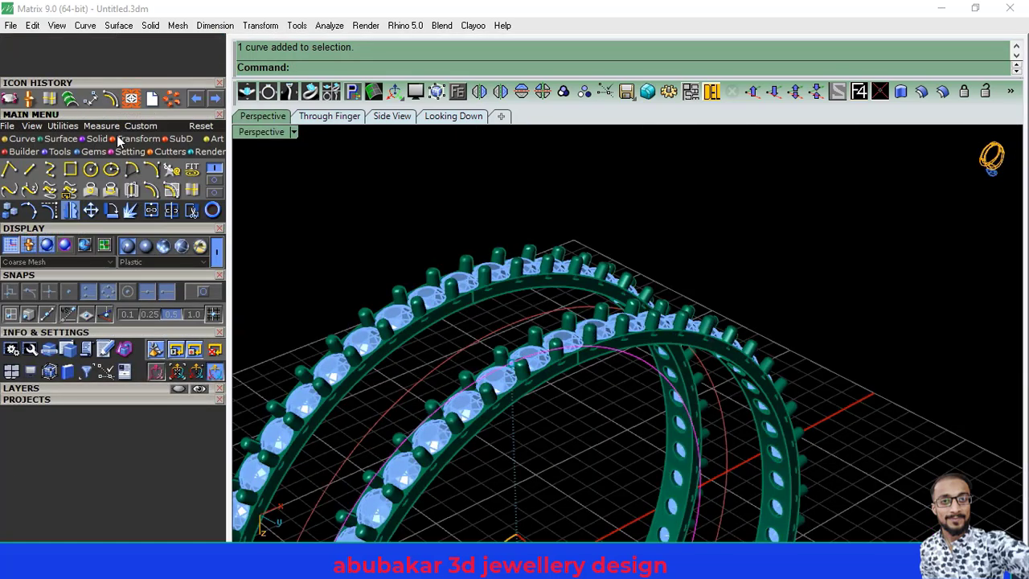
left_click(193, 191)
Step: Duplicate the ring edge, offset it inward, and loft a flat band between the two curves
scroll(487, 324, "up", 3)
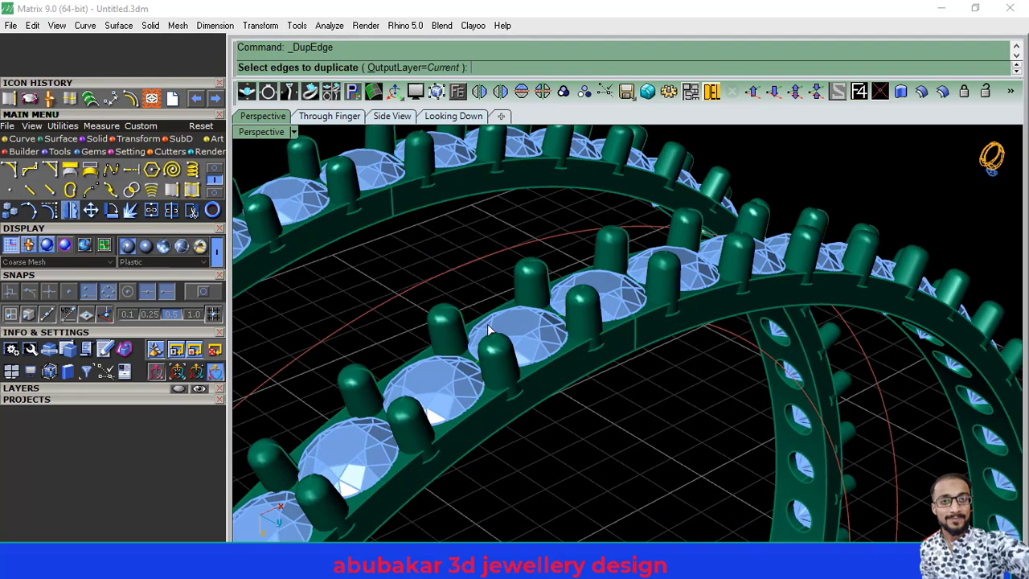
left_click(570, 390)
key("Return")
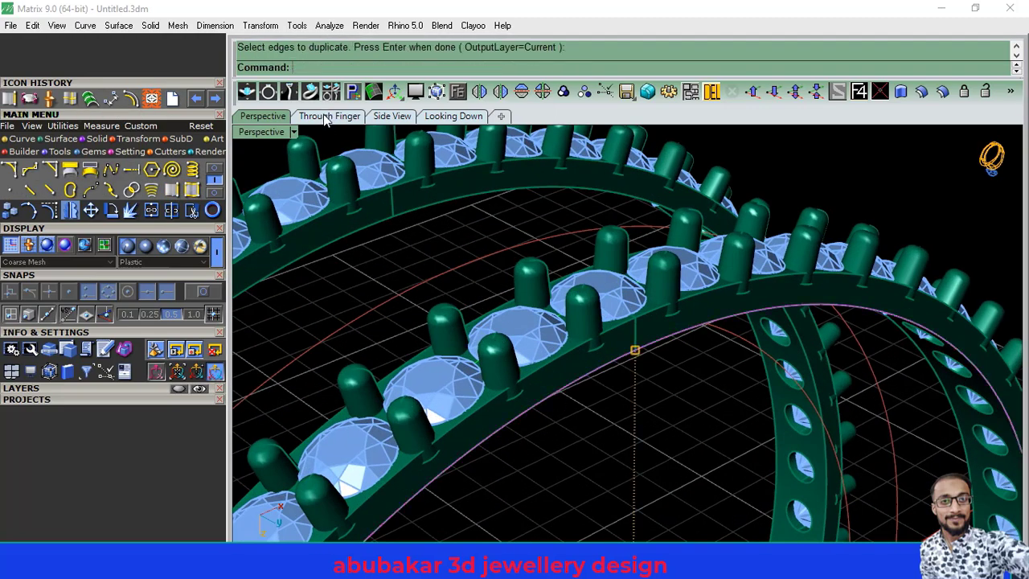
left_click(329, 116)
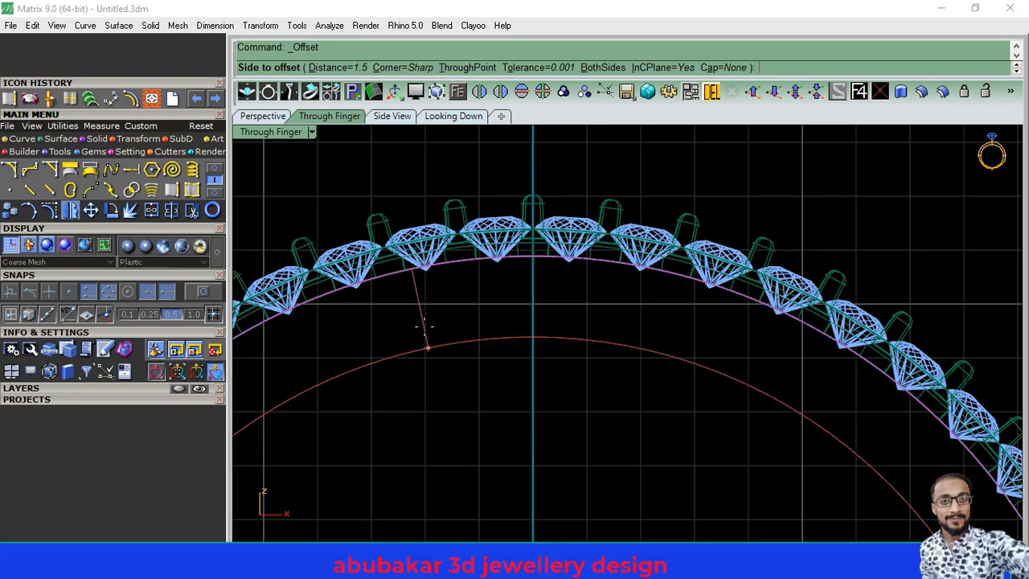
left_click(426, 329)
left_click(257, 116)
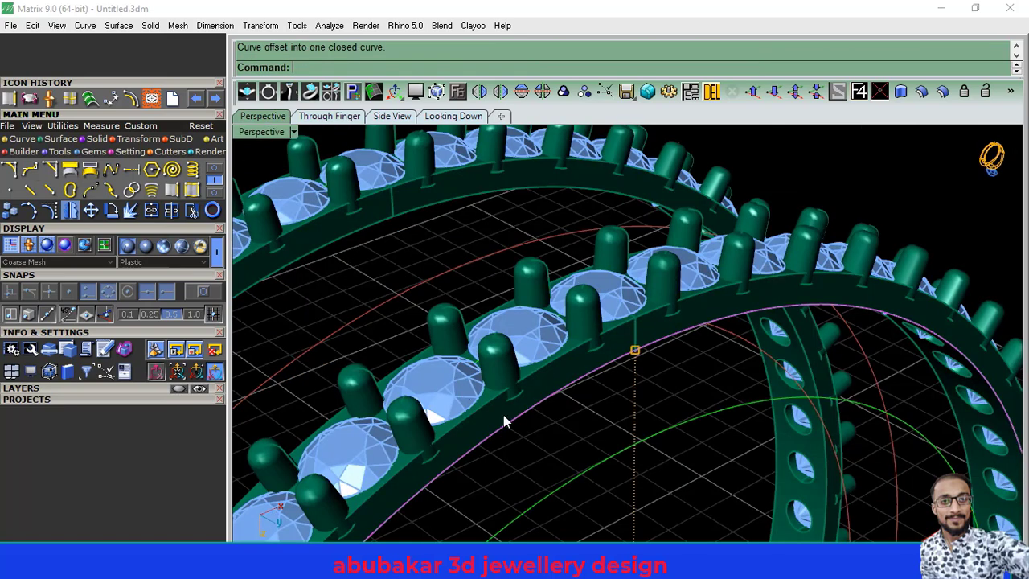
left_click(562, 476)
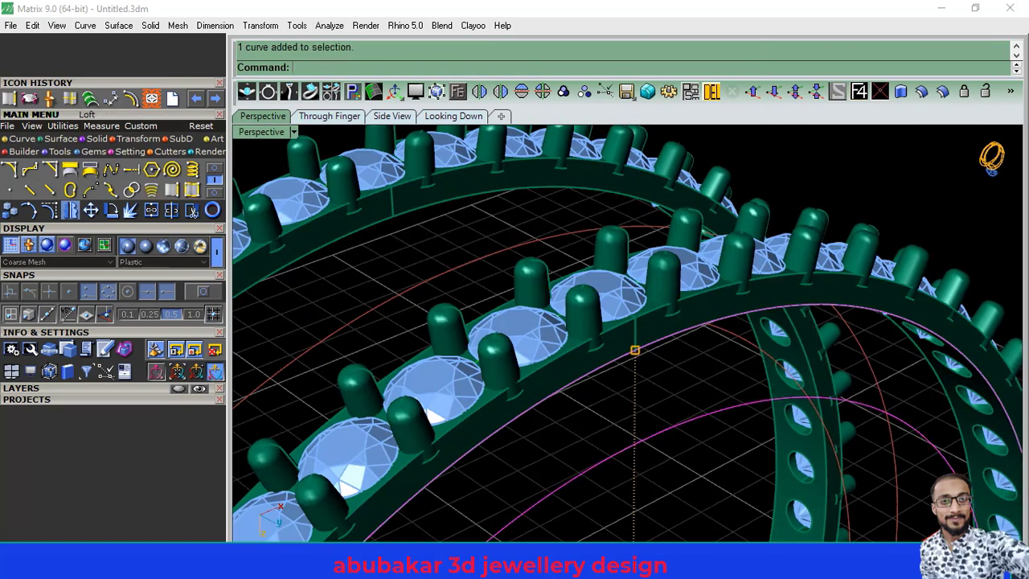
key("Return")
key("Return")
left_click(838, 378)
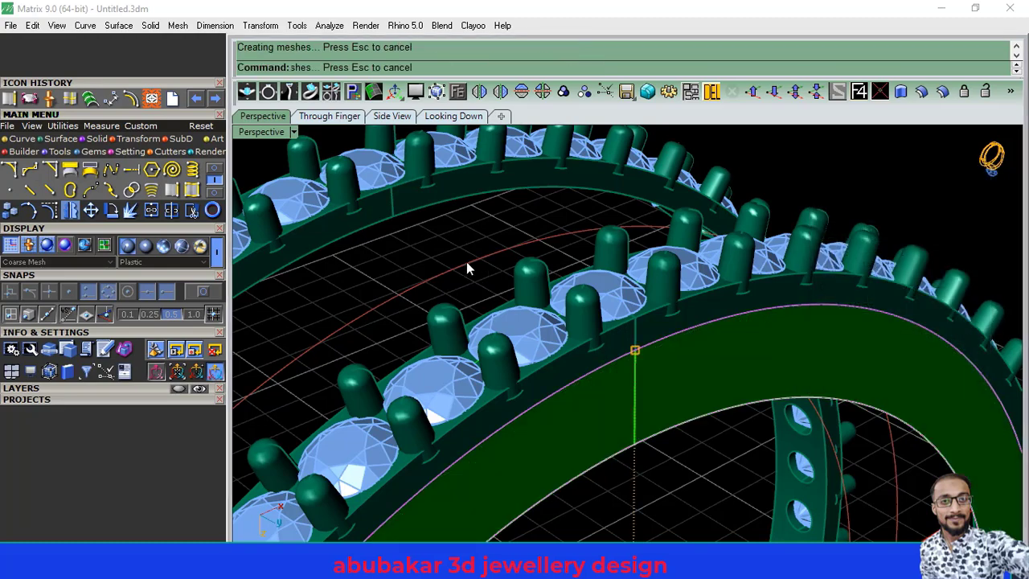
Step: Thicken the lofted band 0.5 into a solid and copy it onto the second ring
right_click_drag(464, 259, 628, 306)
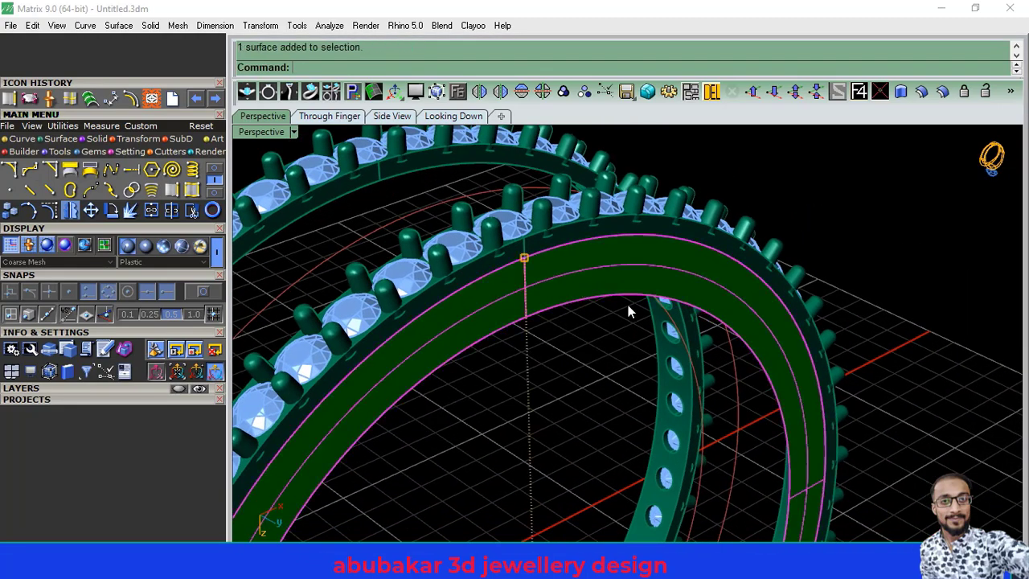
left_click(923, 92)
right_click_drag(558, 418, 538, 413)
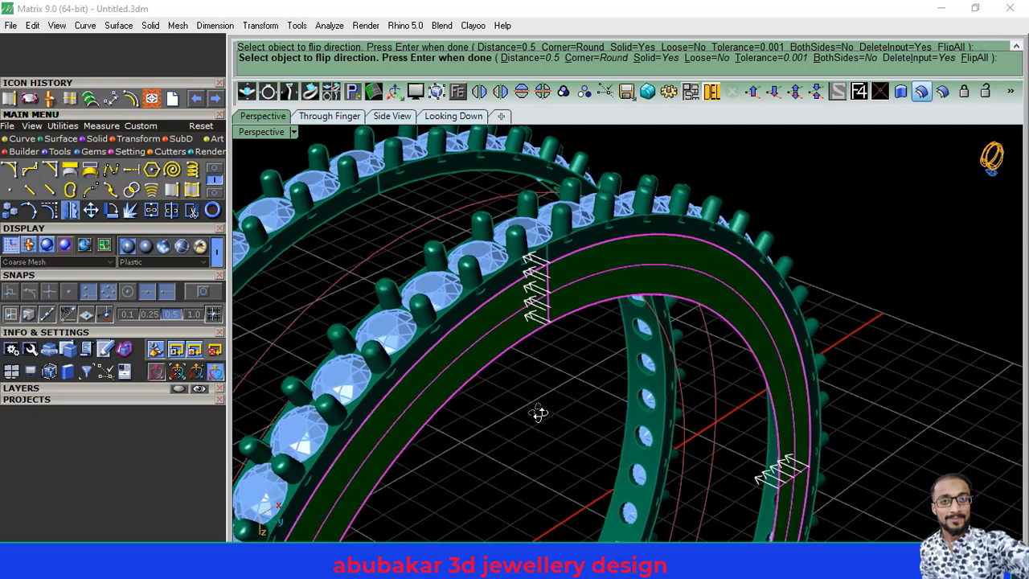
right_click(535, 412)
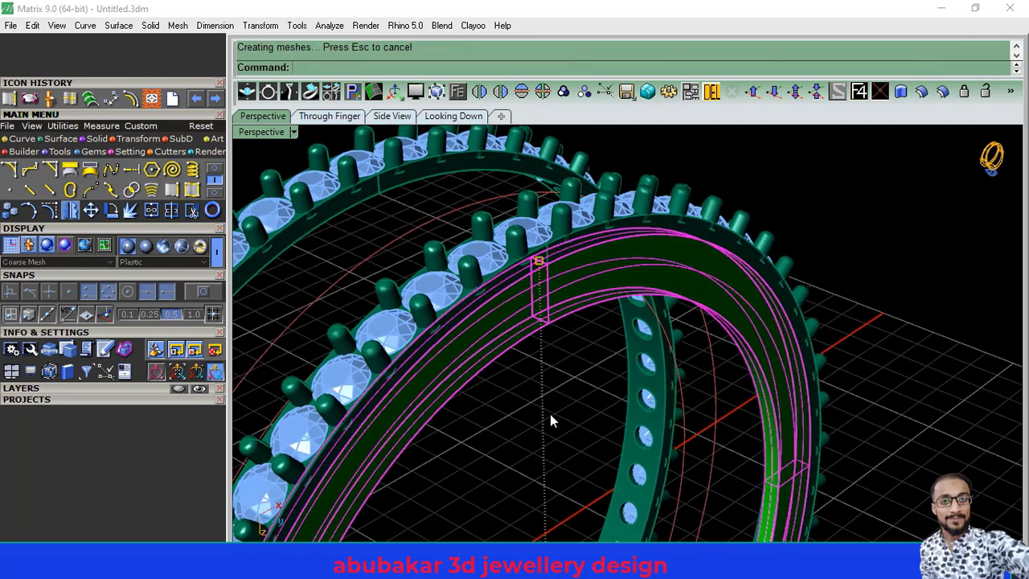
left_click(520, 91)
left_click(398, 231)
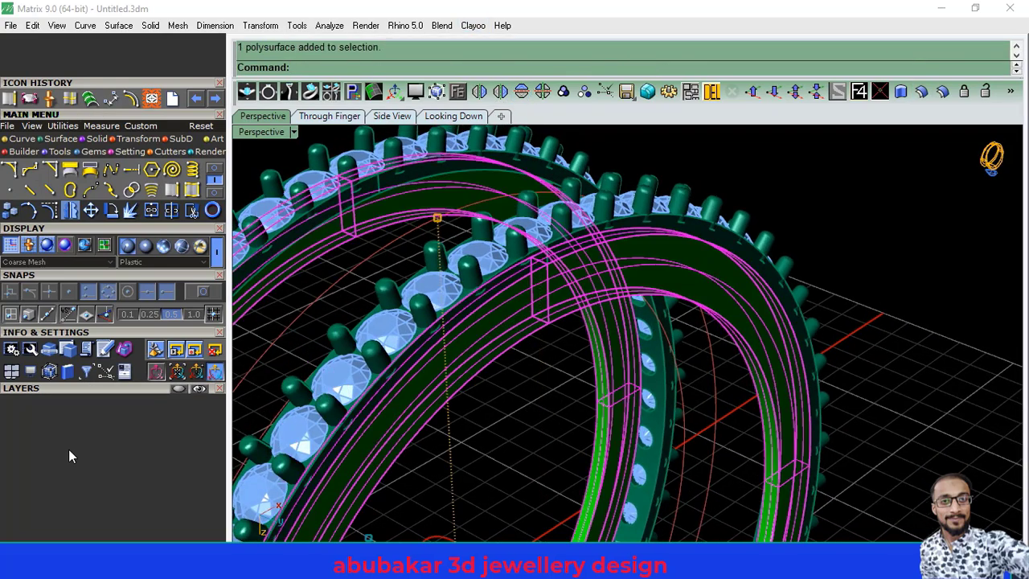
scroll(531, 315, "down", 5)
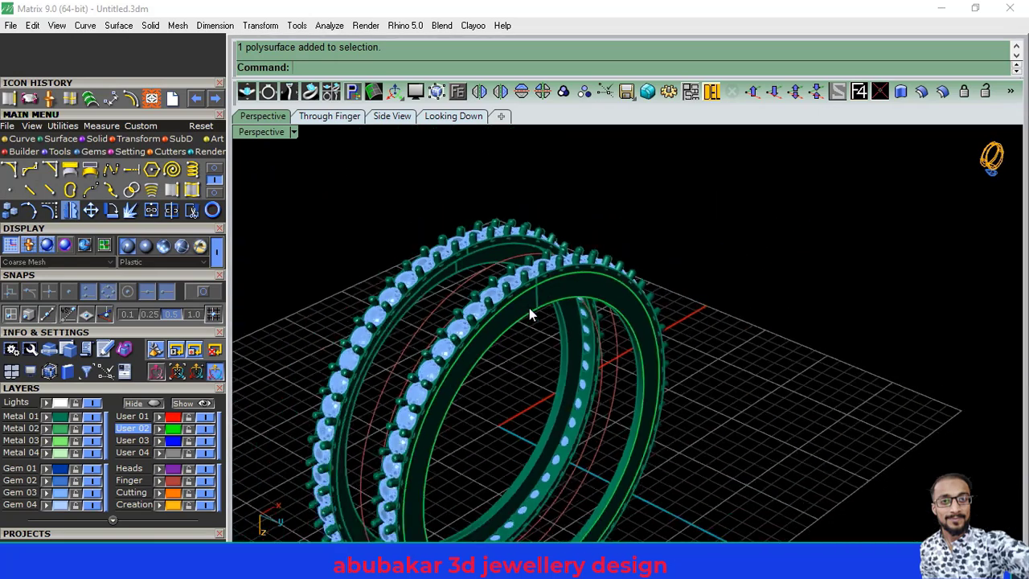
Step: Delete the four leftover construction curves and hide the red finger-size circles
left_click(177, 433)
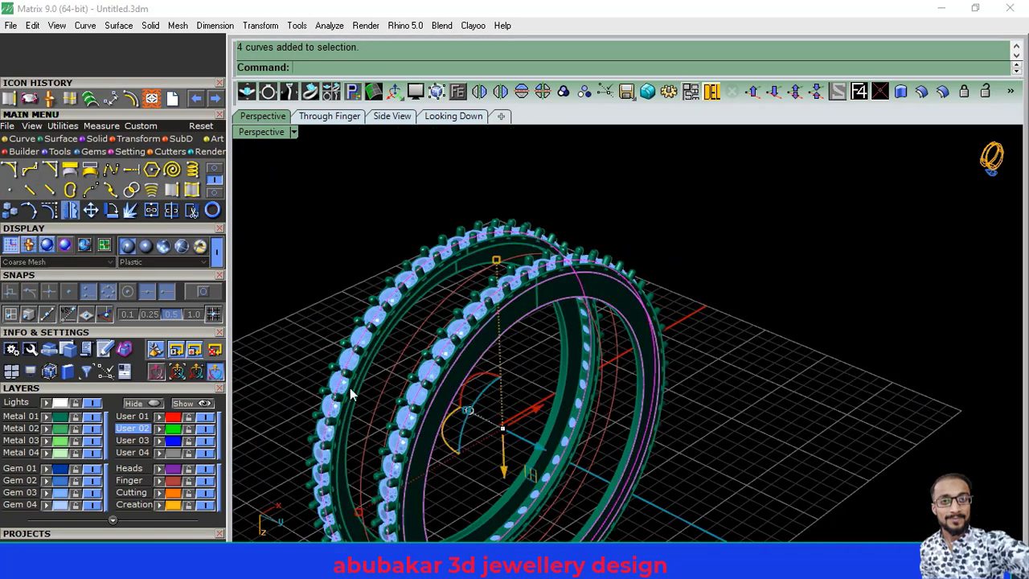
left_click(712, 92)
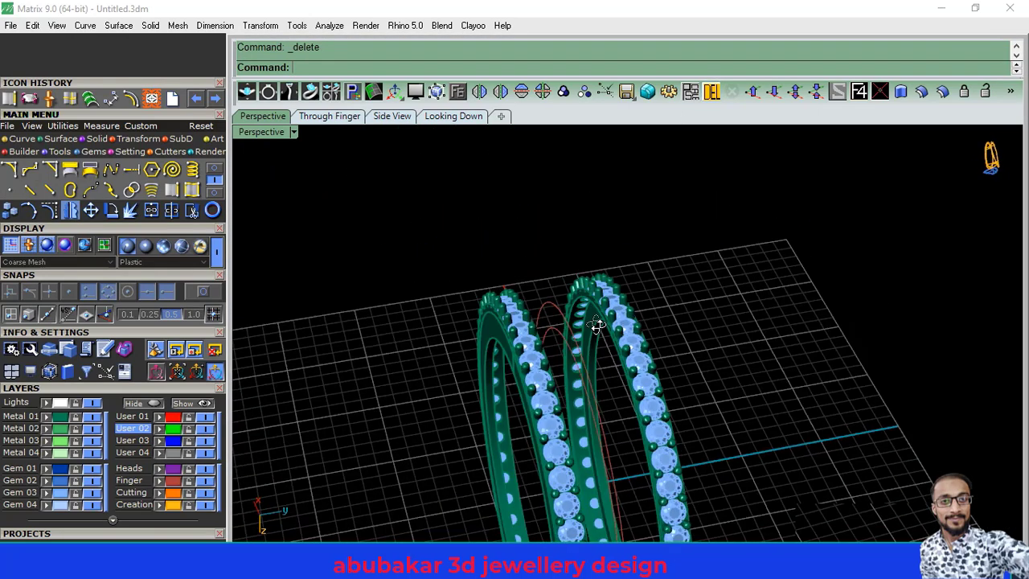
mouse_move(595, 321)
right_mouse_down()
mouse_move(561, 355)
mouse_move(700, 356)
mouse_move(712, 471)
mouse_move(616, 322)
mouse_move(609, 257)
mouse_move(507, 259)
mouse_move(459, 301)
mouse_move(602, 365)
mouse_move(624, 297)
mouse_move(664, 271)
mouse_move(714, 320)
right_mouse_up()
left_click(206, 480)
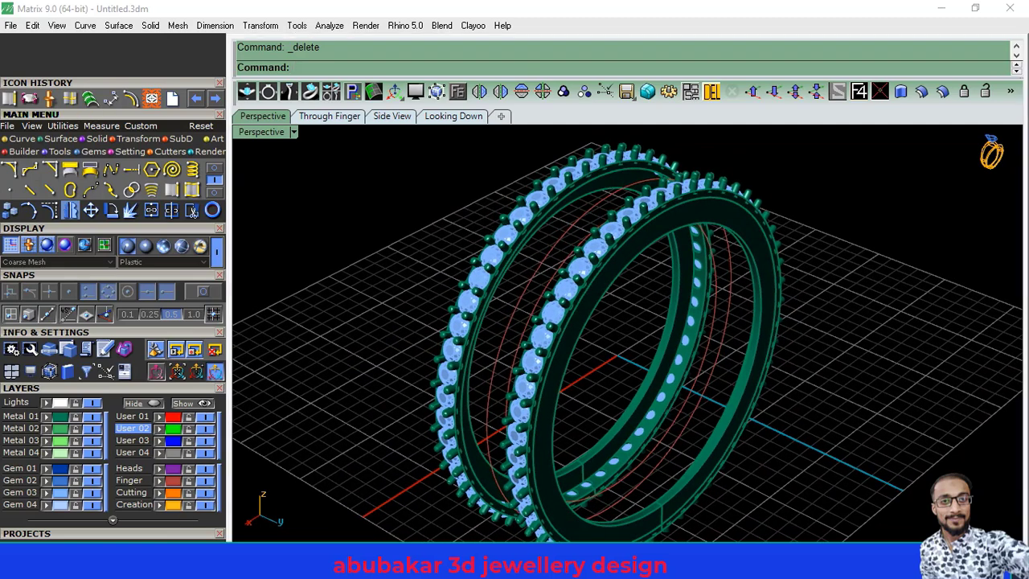
right_click_drag(603, 287, 626, 380, "shift")
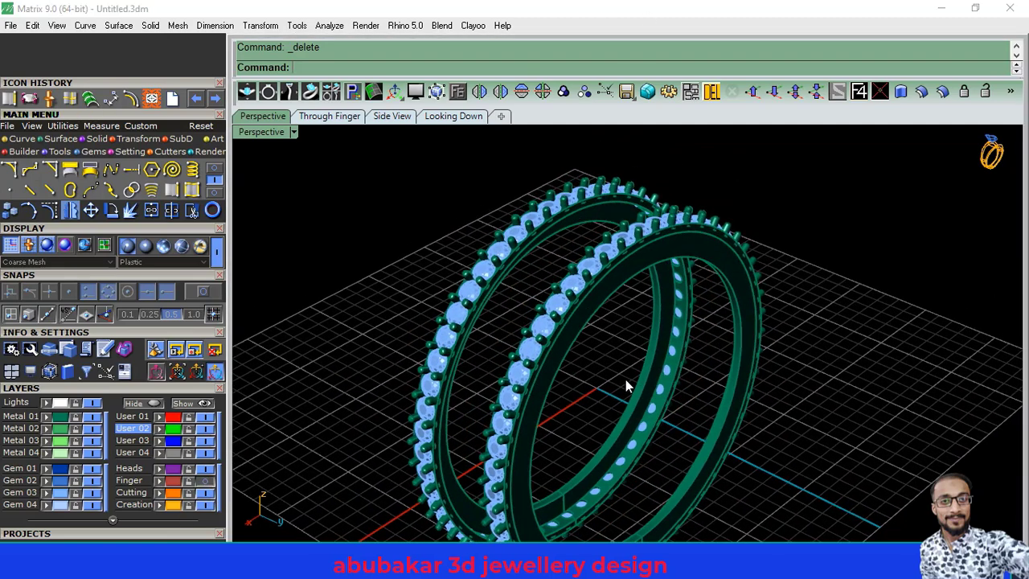
Step: Duplicate both band edges and loft them into a plain band surface
left_click(173, 190)
scroll(568, 227, "up", 5)
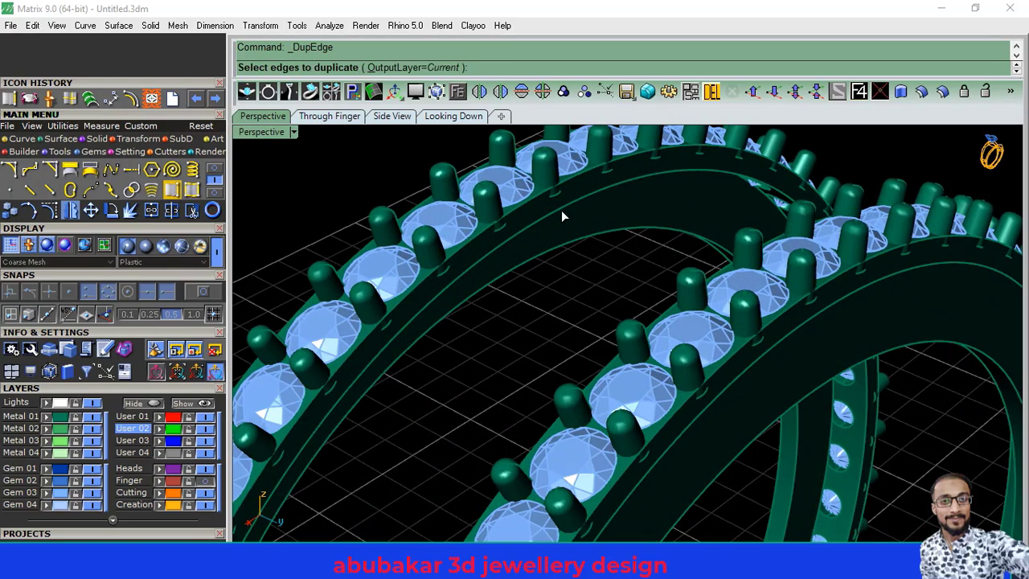
left_click(561, 210)
right_click_drag(561, 211, 744, 233)
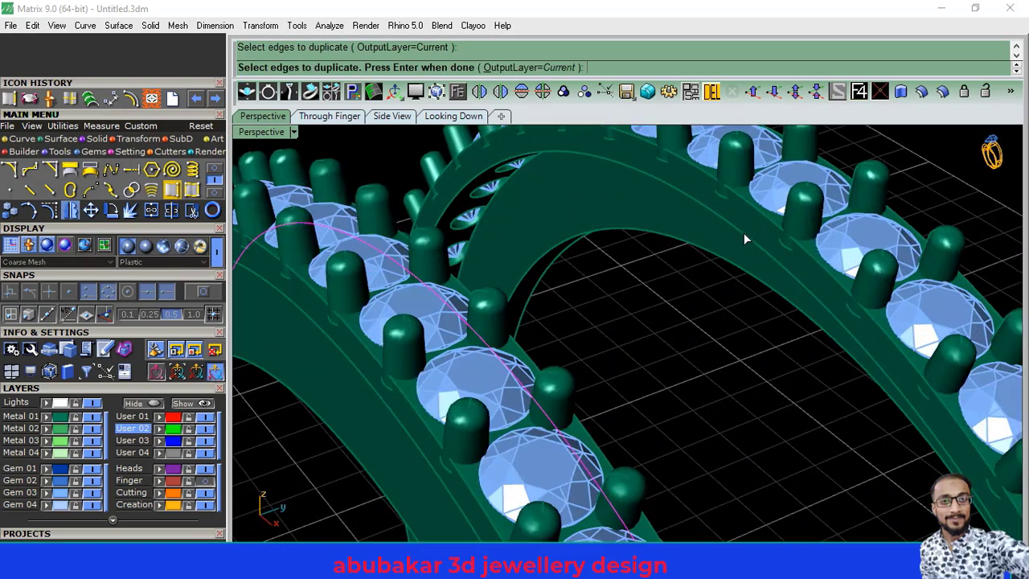
scroll(744, 233, "down", 2)
scroll(628, 255, "down", 6)
key("Return")
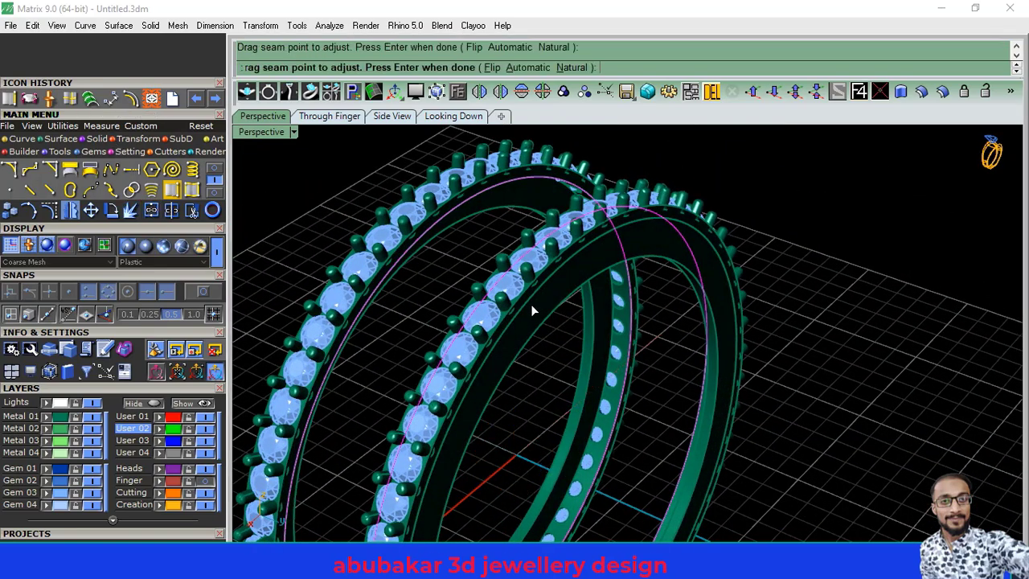
key("Return")
key("Return")
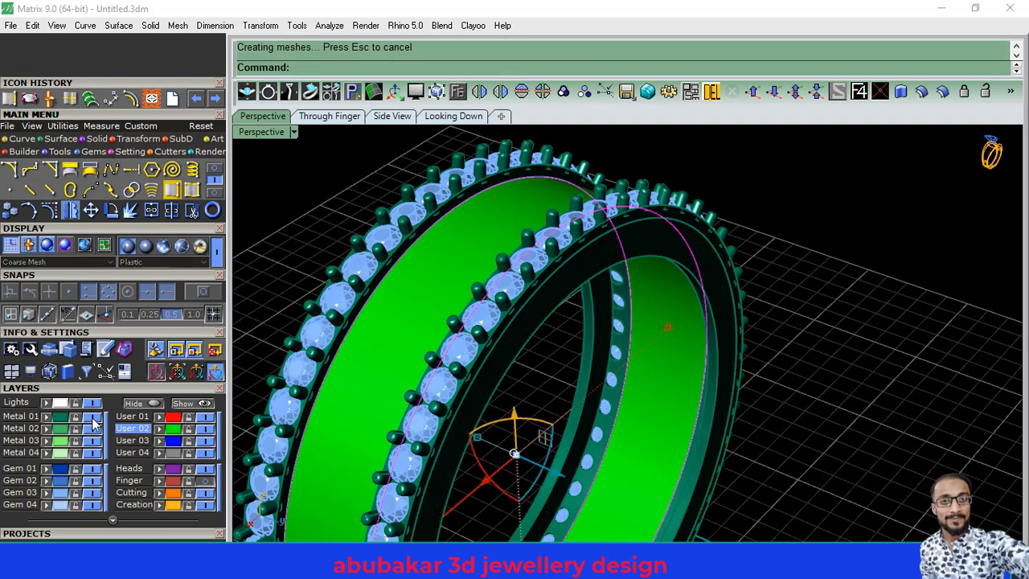
Step: Hide the Metal 01 and Gem 03 layers and move the band onto User 04
left_click(91, 417)
left_click(94, 492)
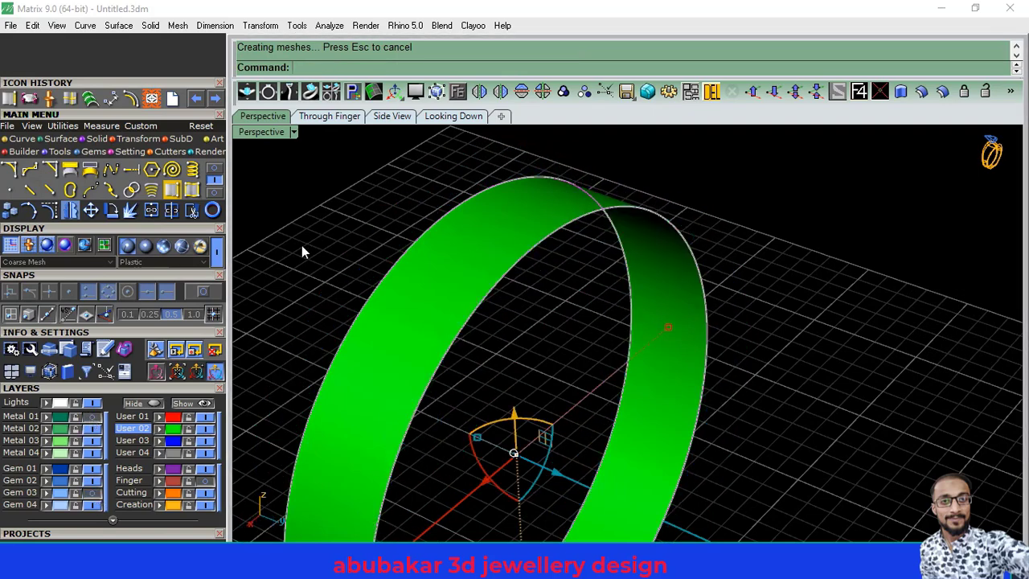
left_click(463, 271)
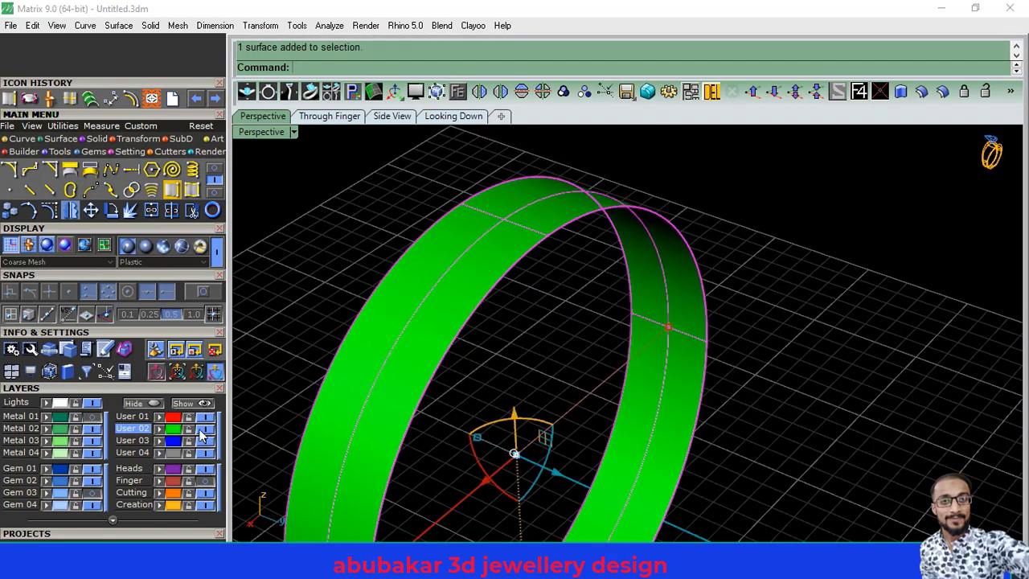
left_click(161, 456)
left_click(307, 268)
scroll(558, 238, "down", 5)
mouse_move(558, 238)
right_mouse_down()
mouse_move(515, 304)
mouse_move(680, 301)
mouse_move(473, 528)
mouse_move(413, 230)
mouse_move(512, 299)
mouse_move(505, 343)
mouse_move(500, 316)
mouse_move(579, 313)
mouse_move(492, 406)
mouse_move(597, 270)
mouse_move(535, 313)
mouse_move(555, 262)
right_mouse_up()
scroll(556, 262, "up", 2)
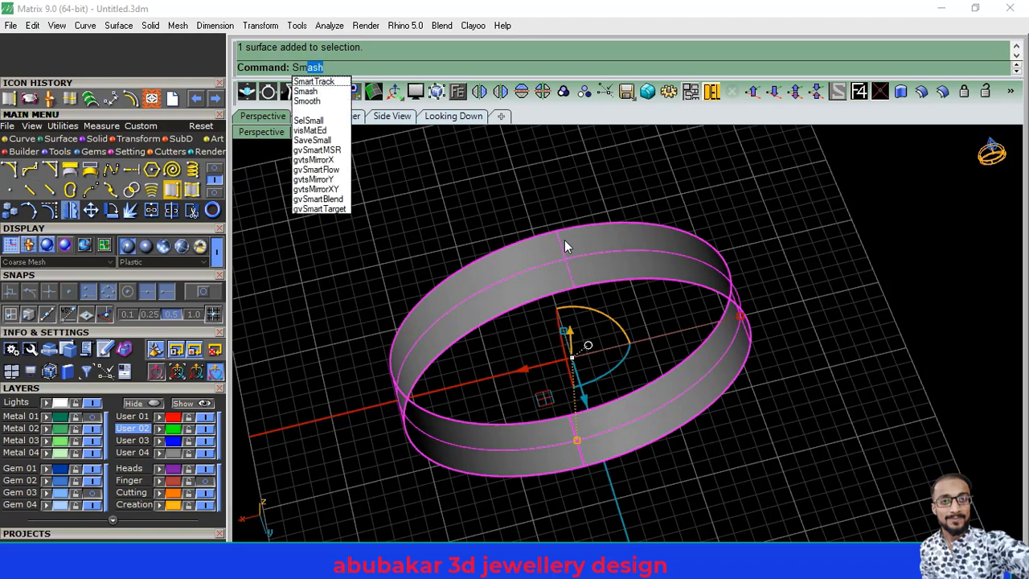
Step: Smash the band into a flat strip with numbered labels turned on
left_click(306, 93)
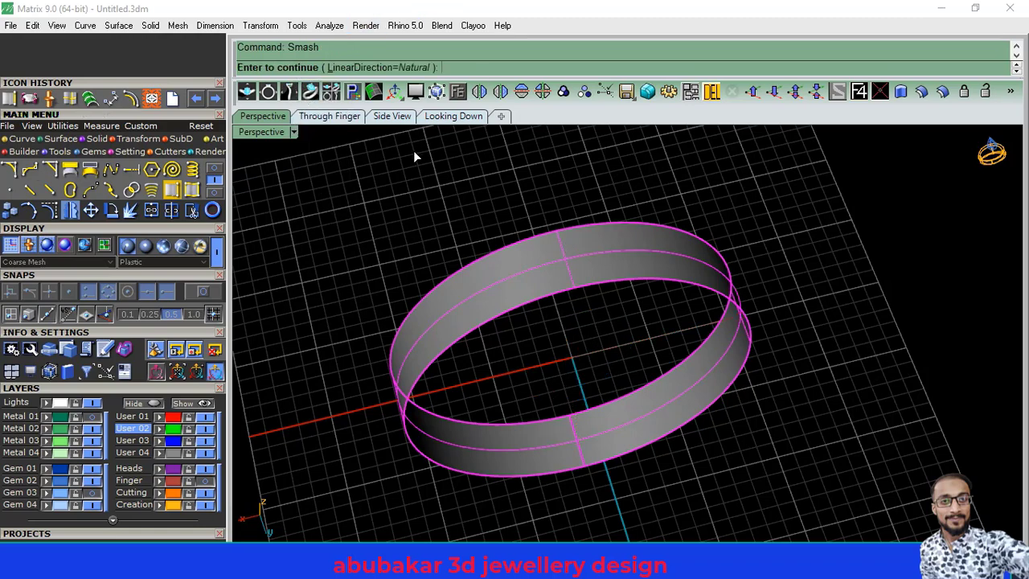
key("Return")
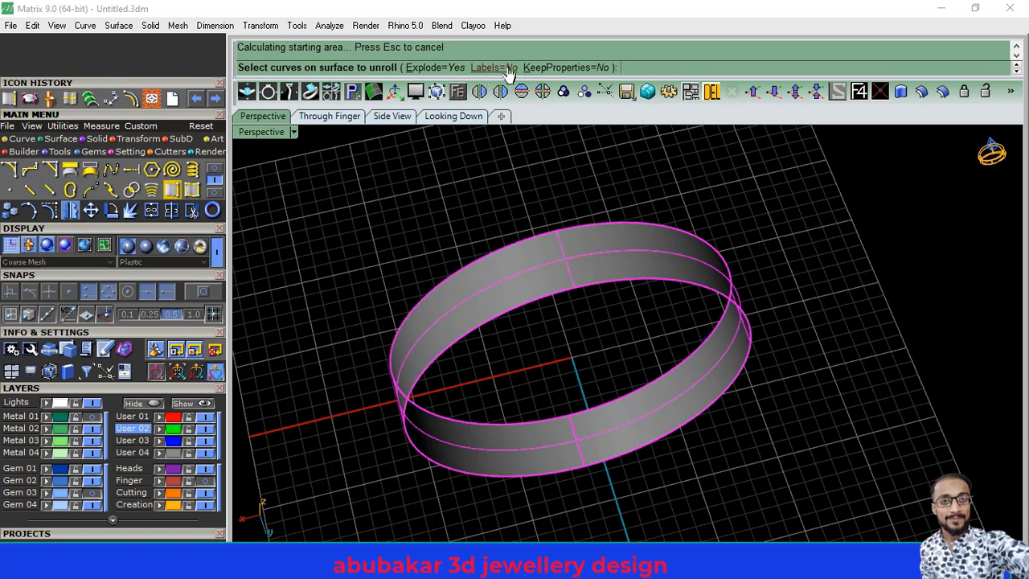
left_click(507, 68)
right_click(403, 297)
scroll(450, 230, "down", 3)
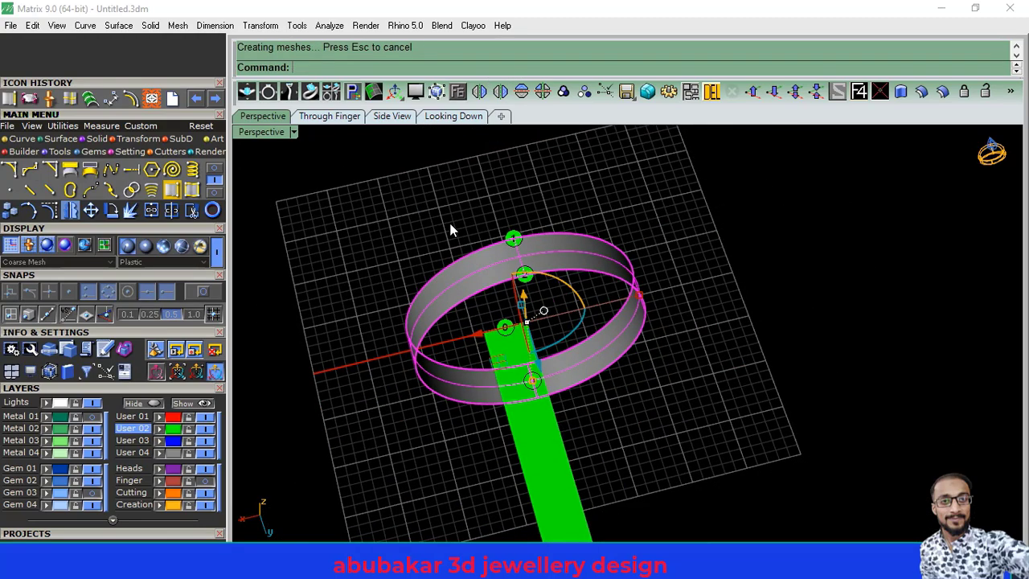
mouse_move(450, 230)
right_mouse_down()
mouse_move(523, 388)
mouse_move(535, 290)
right_mouse_up()
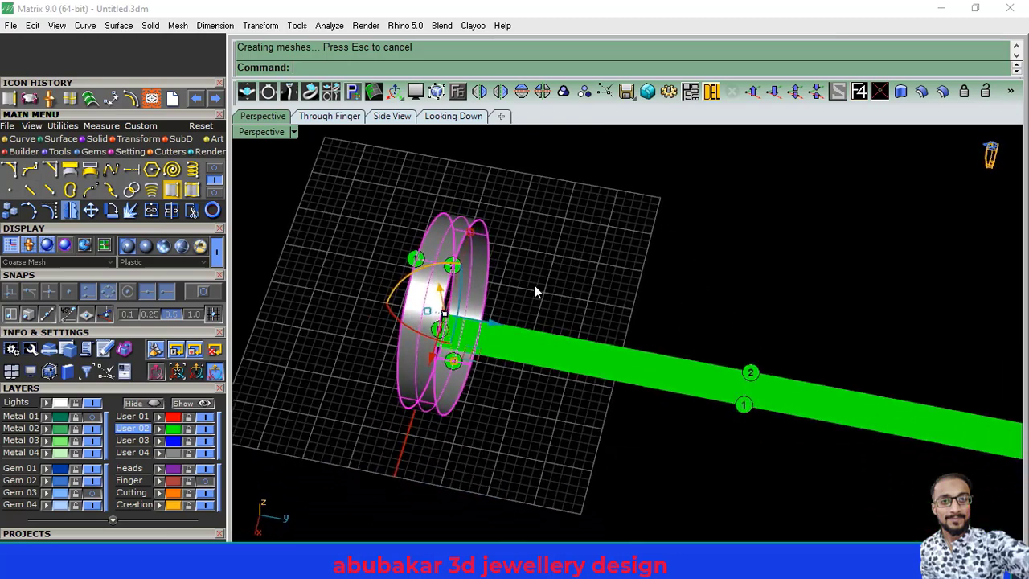
scroll(657, 315, "up", 2)
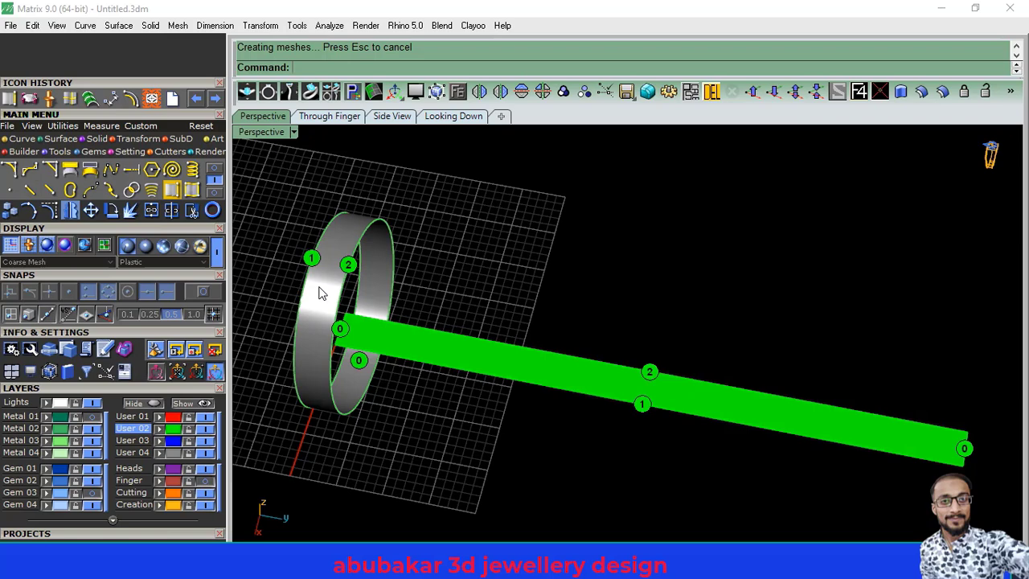
Step: Hide the layers holding the green flat strip and the ring bands, leaving an empty grid
left_click(550, 362)
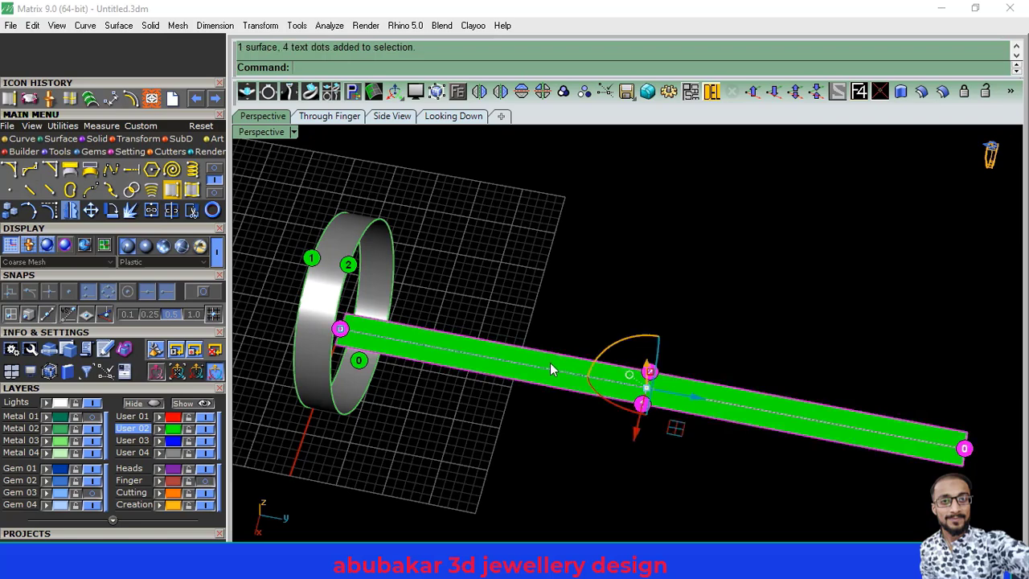
left_click(554, 275)
left_click_drag(308, 228, 315, 230)
right_click_drag(321, 230, 450, 281)
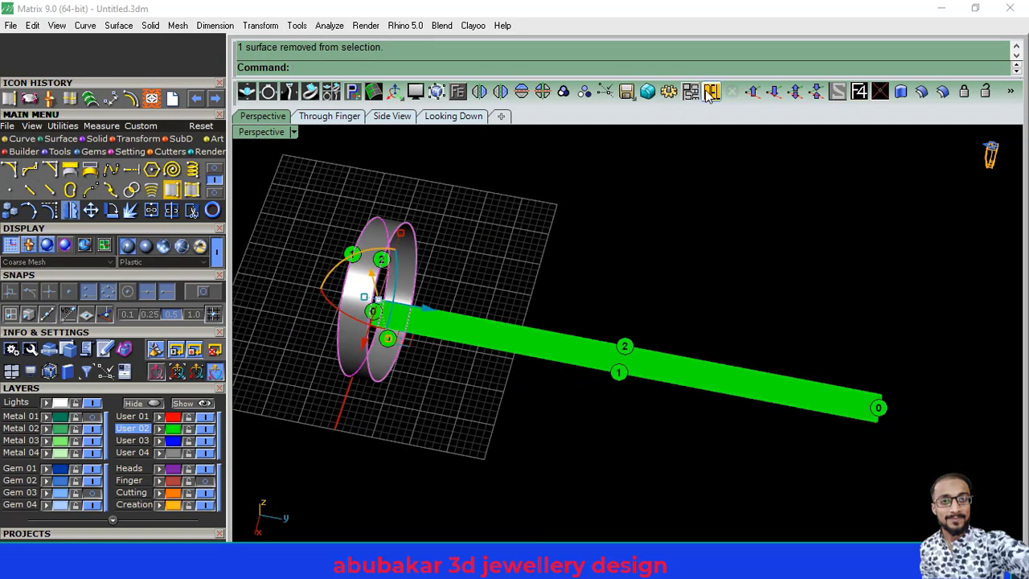
left_click(712, 92)
left_click(550, 354)
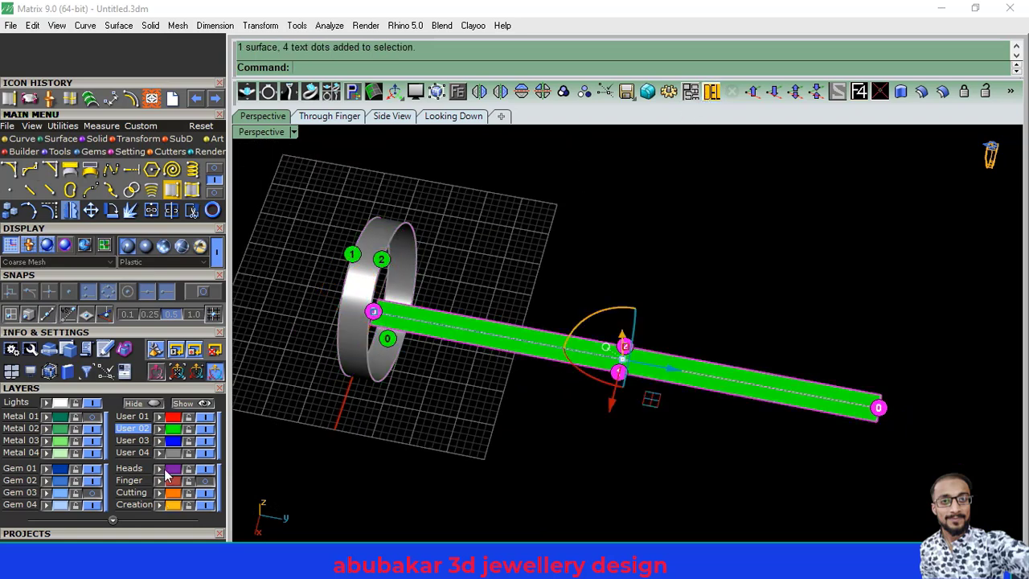
left_click(114, 524)
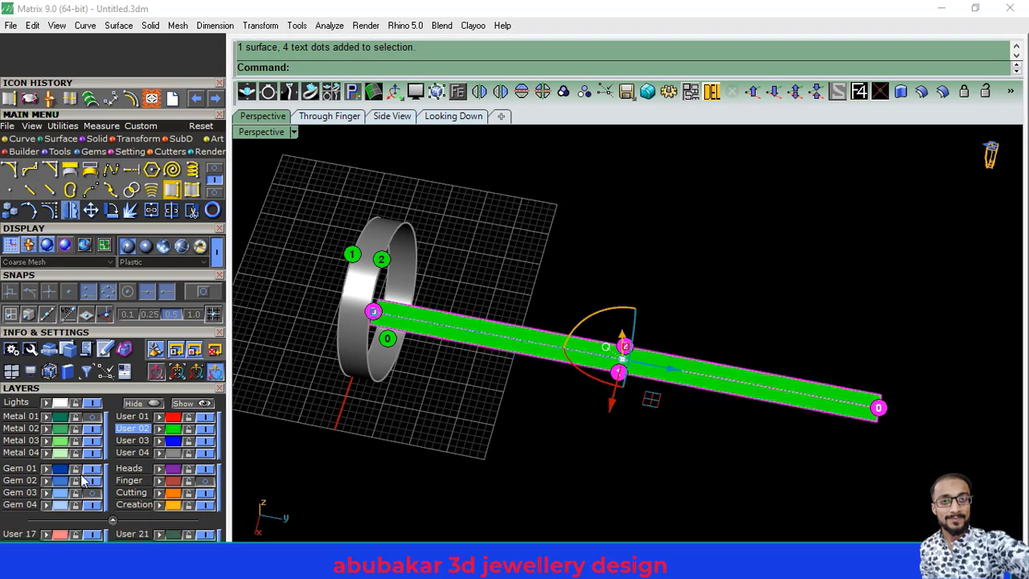
left_click(93, 428)
right_click_drag(480, 192, 506, 208, "shift")
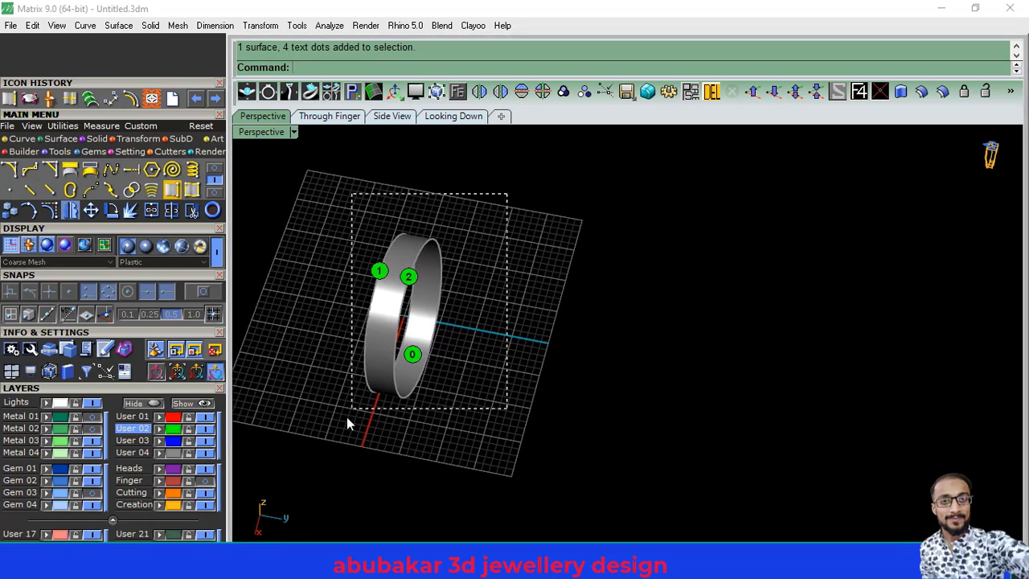
left_click_drag(347, 418, 164, 440)
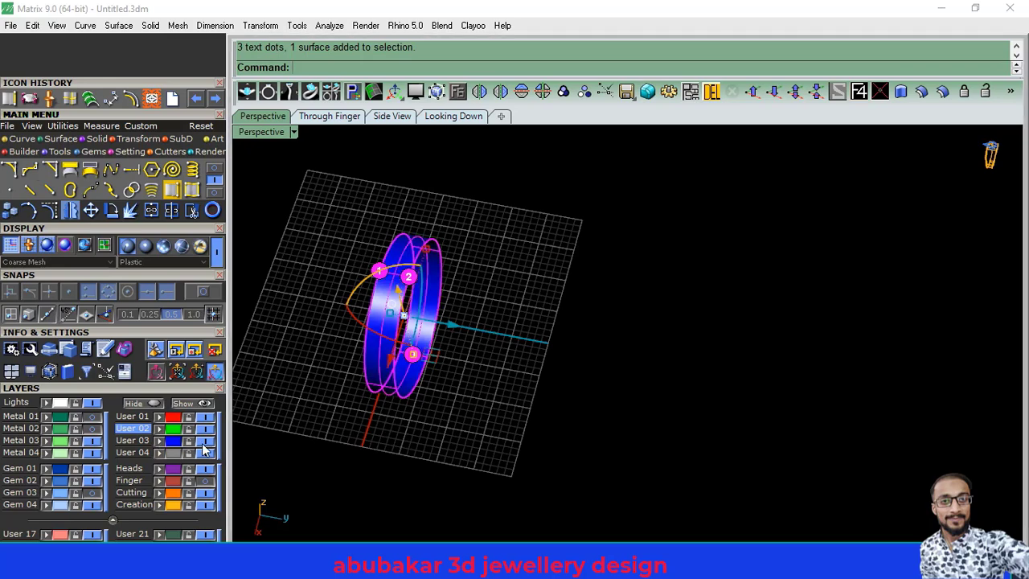
left_click(205, 441)
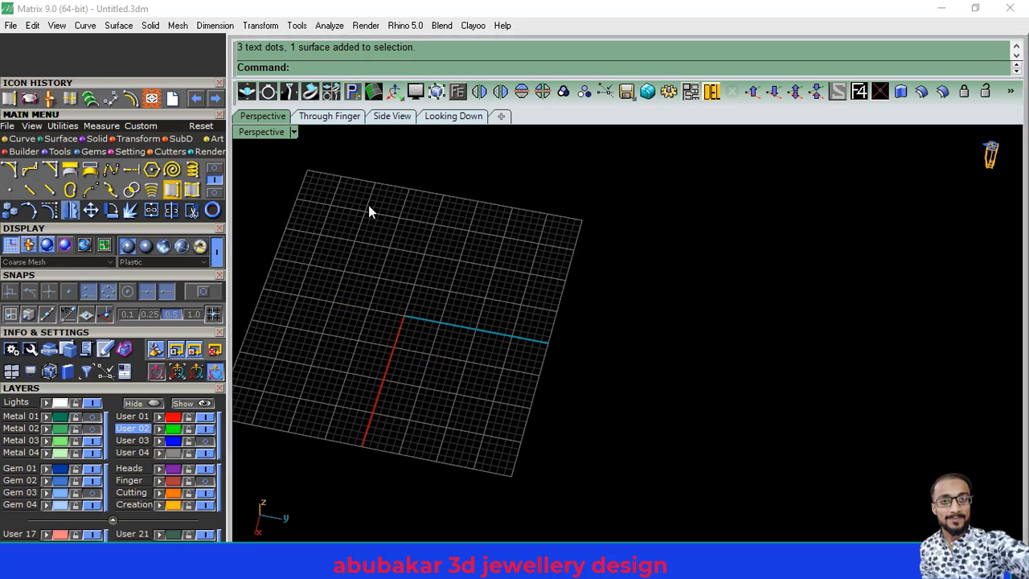
Step: In the top-down view, start an ellipsoid centred at 0,0,0
left_click(442, 117)
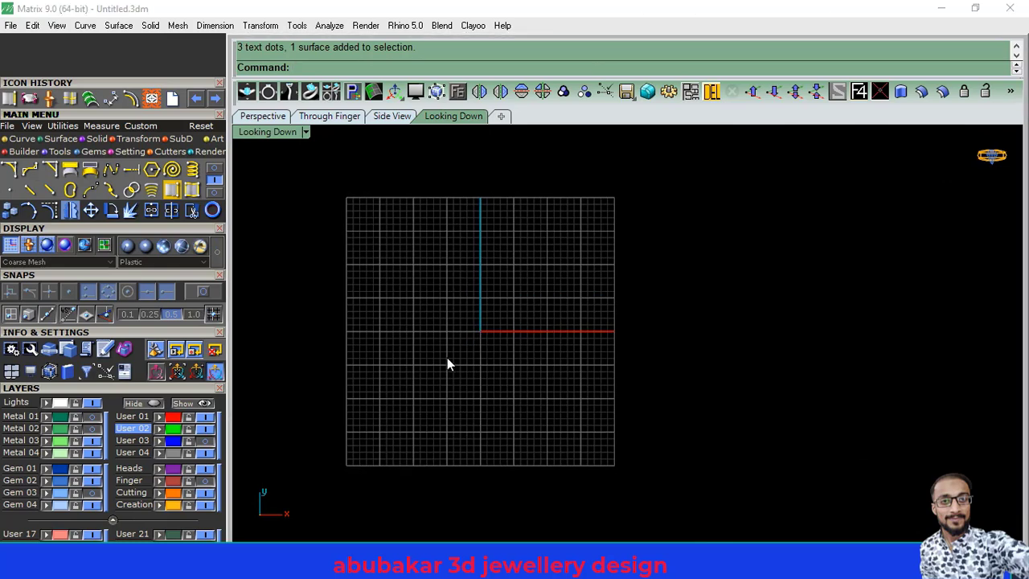
left_click(96, 140)
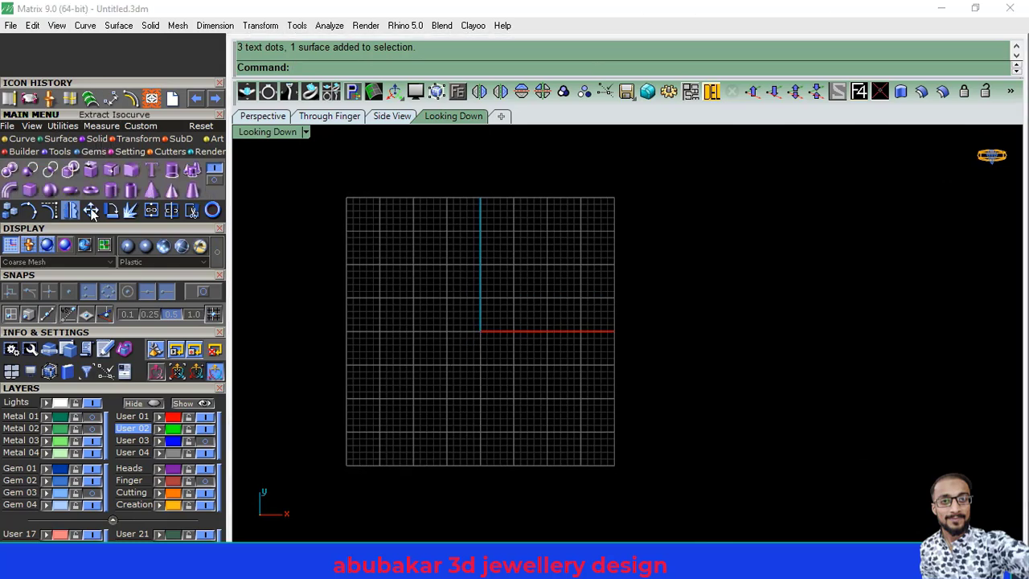
left_click(70, 190)
type("0,0,0")
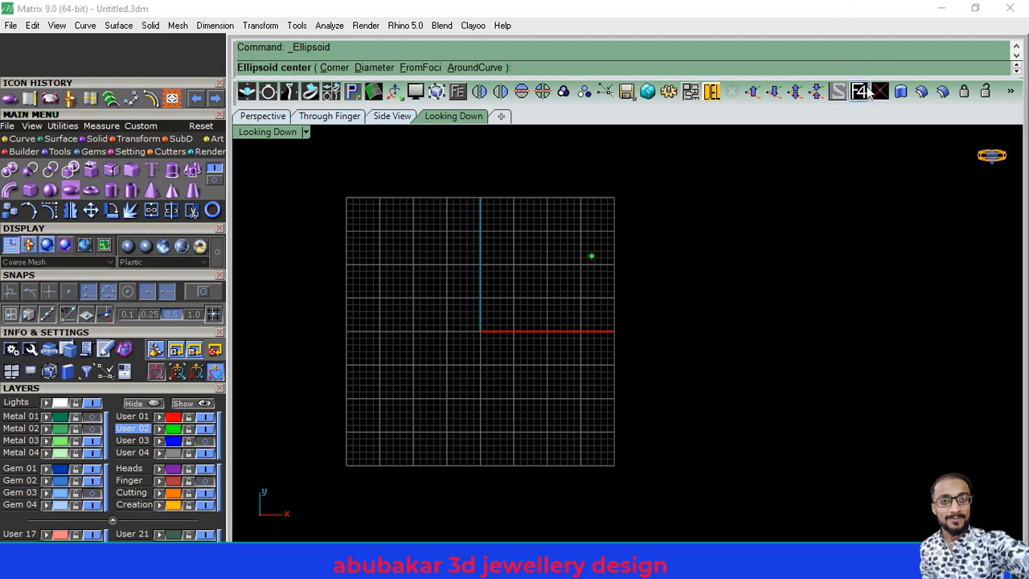
key("Return")
scroll(482, 336, "up", 2)
scroll(432, 309, "up", 1)
scroll(433, 293, "up", 2)
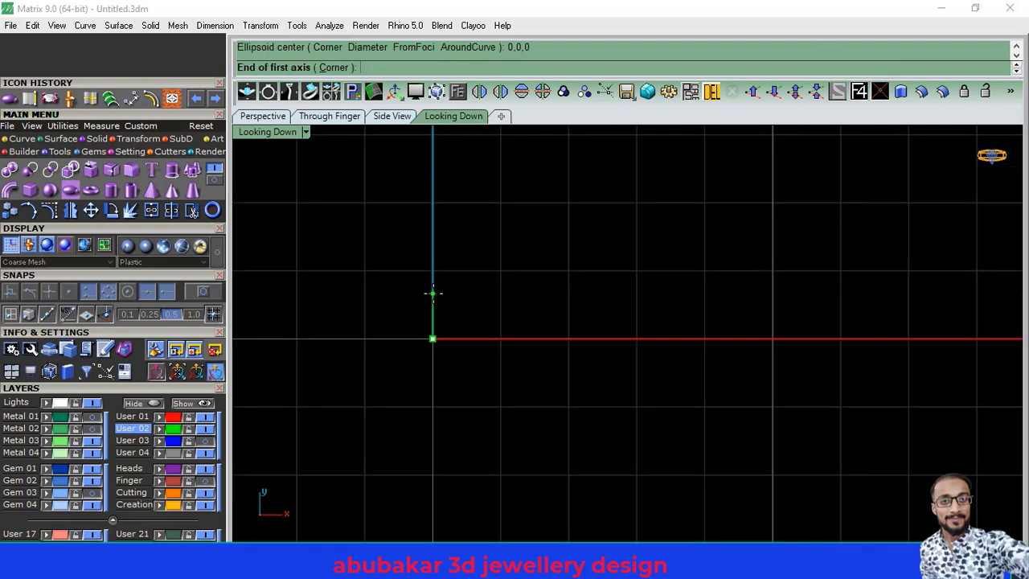
Step: Set the ellipsoid's two horizontal axes and a shorter height, then select it in Side View
left_click(432, 293)
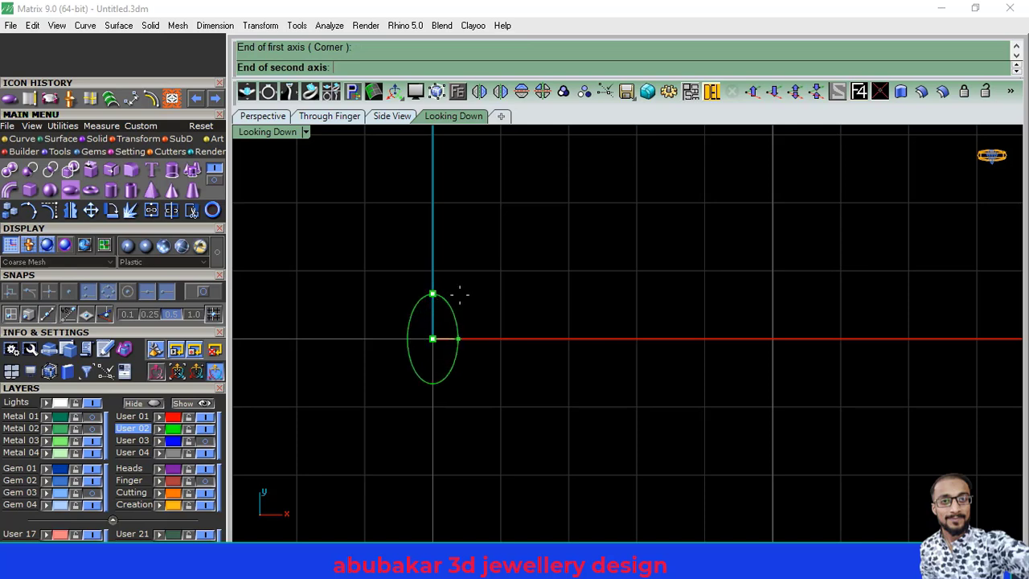
left_click(459, 294)
left_click(339, 116)
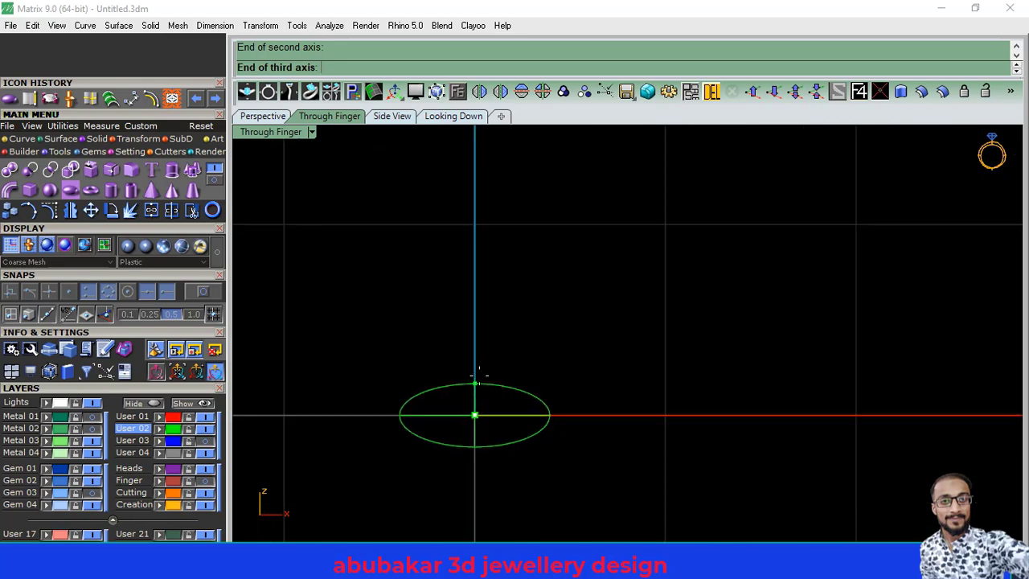
left_click(480, 369)
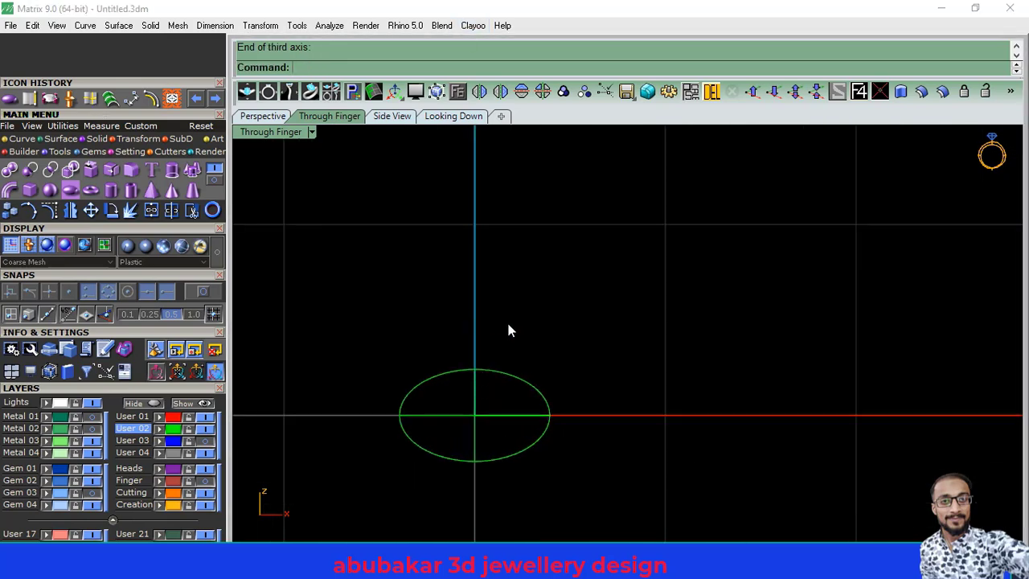
left_click(460, 436)
left_click(392, 116)
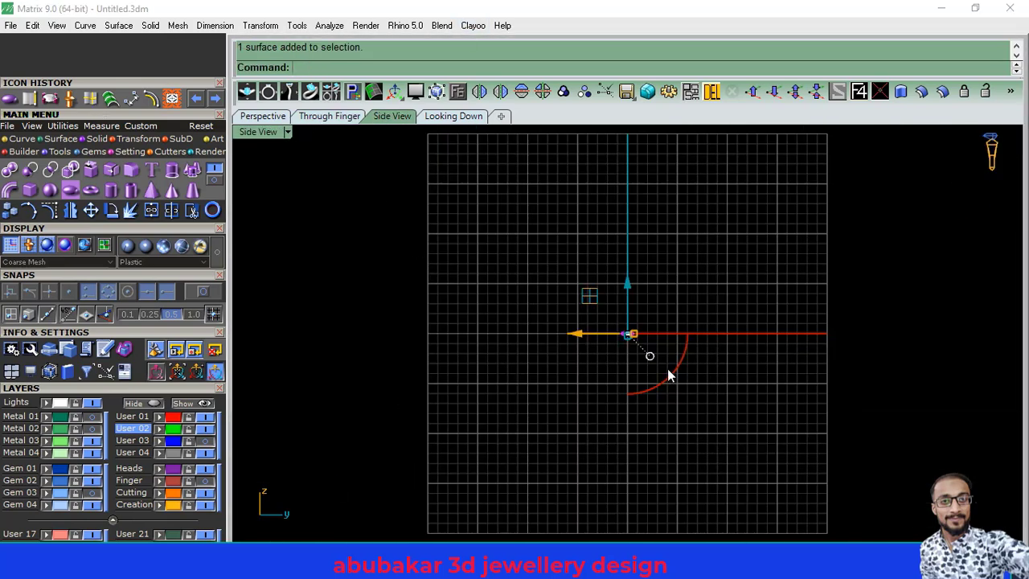
Step: Bend the ellipsoid along a spine running right from its edge, through a chosen point
left_click(138, 138)
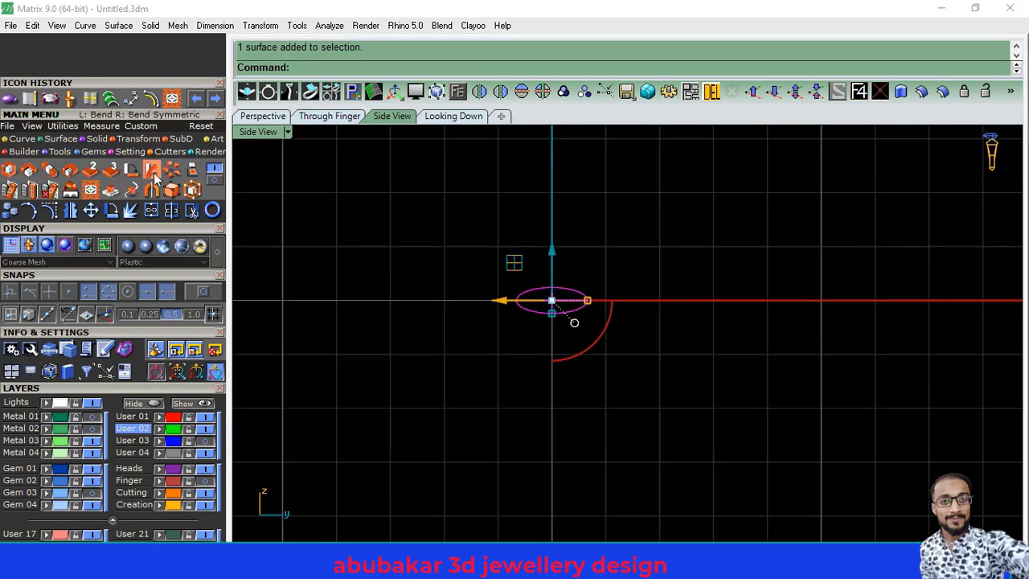
left_click(152, 170)
left_click(517, 299)
scroll(636, 299, "up", 1)
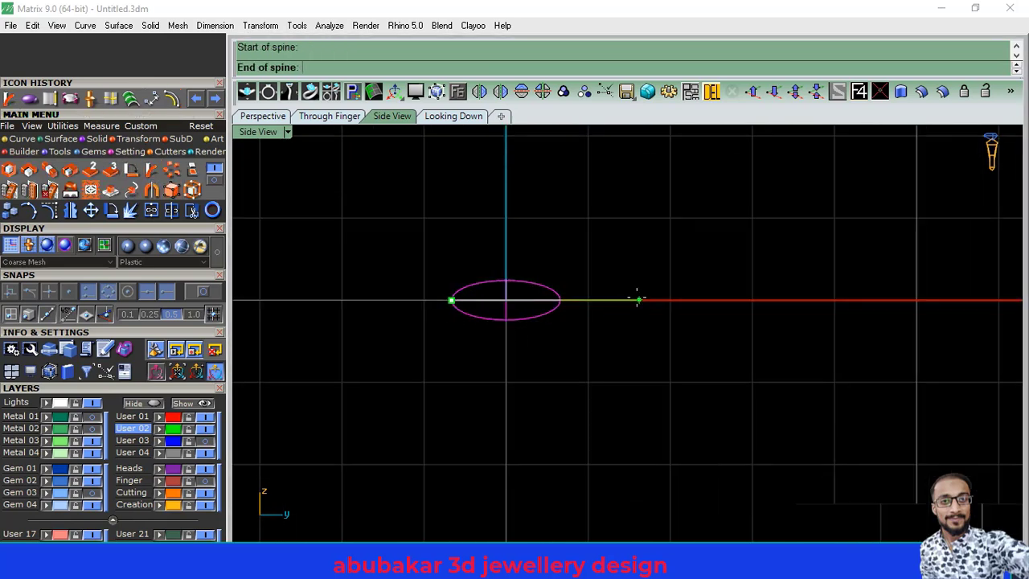
scroll(637, 299, "up", 1)
left_click(636, 298)
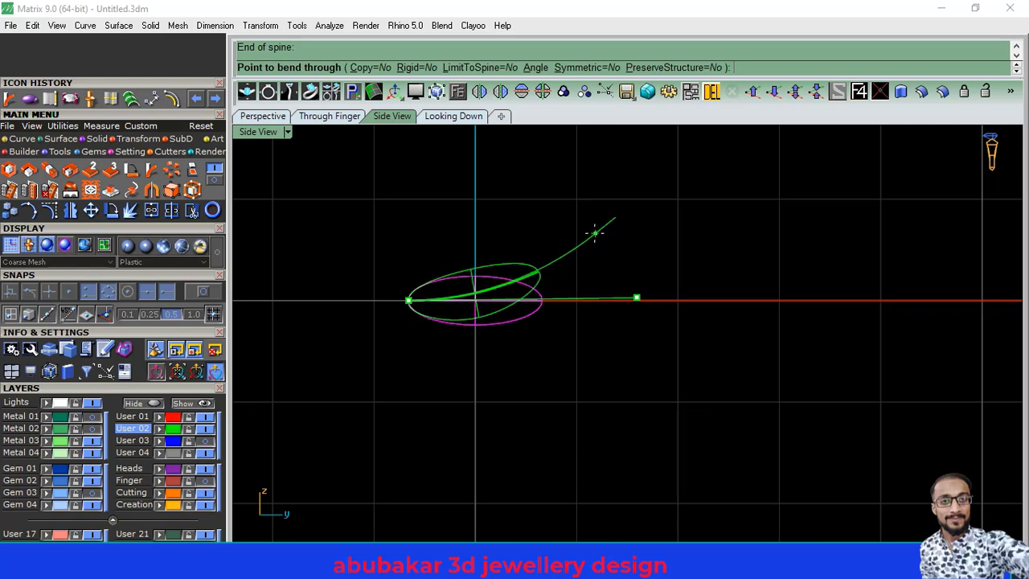
left_click(592, 230)
Step: In the front view, re-bend the ellipsoid into a dome with a centre-to-X-axis spine and Symmetric=Yes
left_click(327, 118)
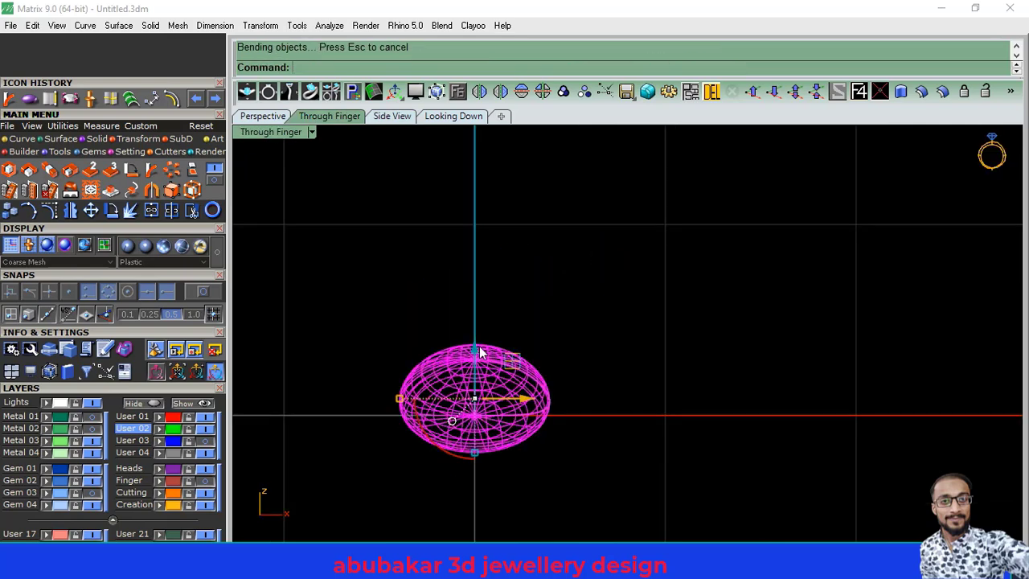
key("Return")
left_click(480, 412)
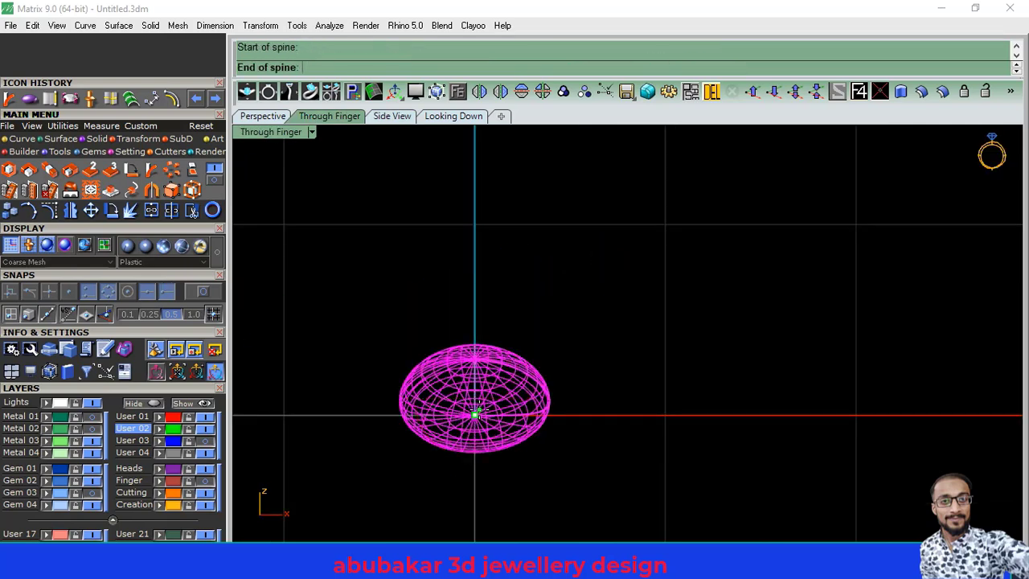
scroll(621, 384, "down", 1)
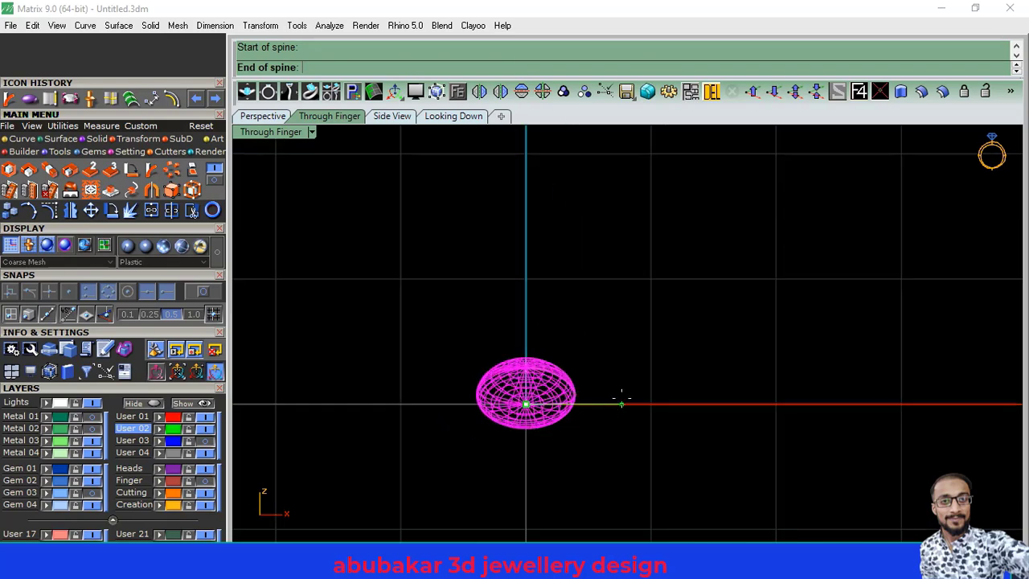
left_click(621, 403)
left_click(580, 67)
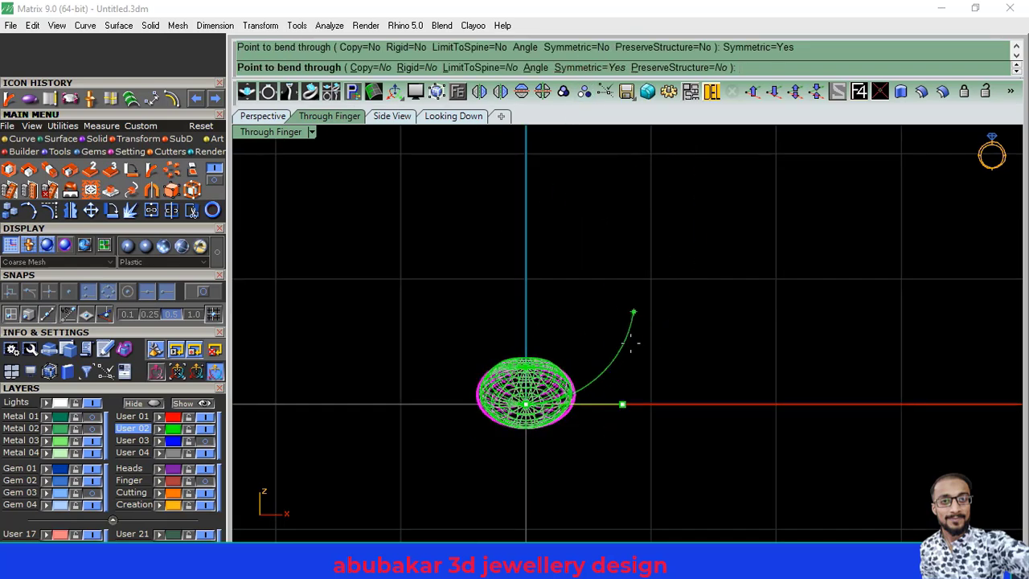
left_click(566, 466)
Step: Orbit the Perspective view to inspect the bent pebble, then select it
left_click(262, 116)
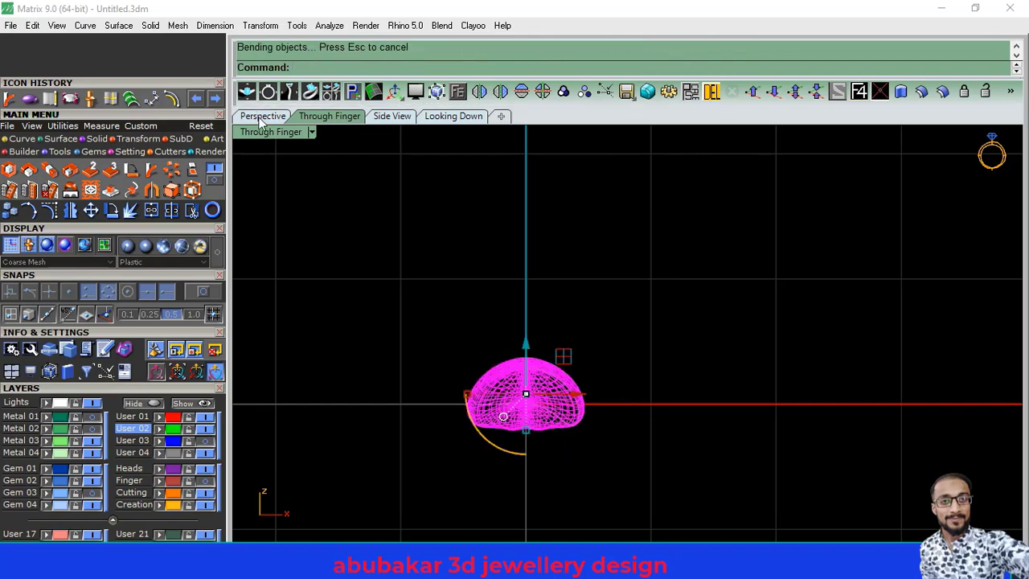
scroll(391, 322, "up", 5)
mouse_move(389, 316)
right_mouse_down()
mouse_move(685, 323)
mouse_move(778, 349)
mouse_move(624, 373)
mouse_move(545, 363)
mouse_move(605, 244)
mouse_move(500, 249)
mouse_move(526, 230)
mouse_move(720, 418)
mouse_move(539, 364)
mouse_move(586, 287)
mouse_move(719, 314)
mouse_move(596, 330)
mouse_move(661, 269)
right_mouse_up()
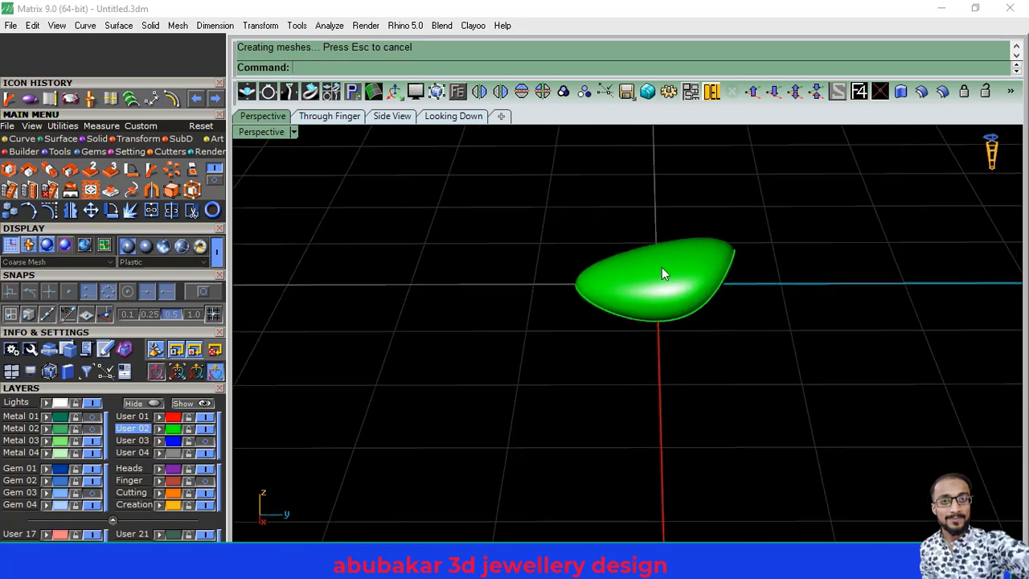
left_click(661, 270)
Step: In the top view, put a bounding-box control cage with default point counts around the pebble
left_click(433, 117)
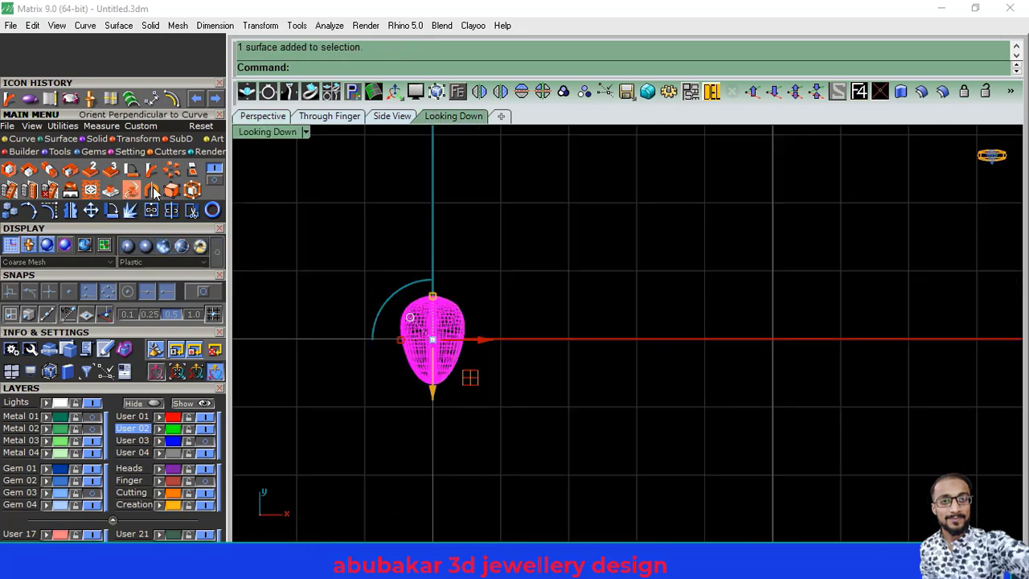
left_click(192, 190)
left_click(372, 68)
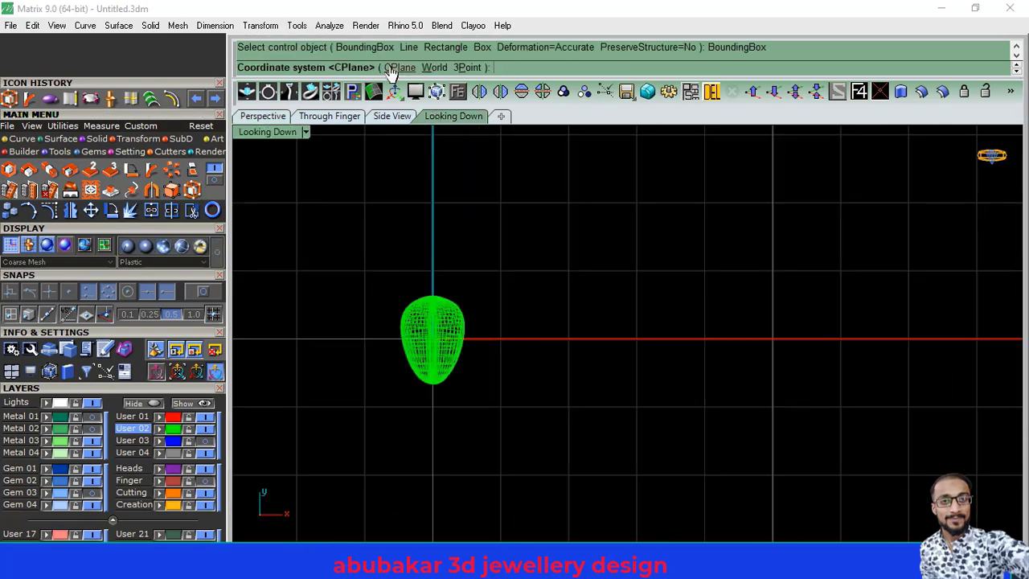
key("Return")
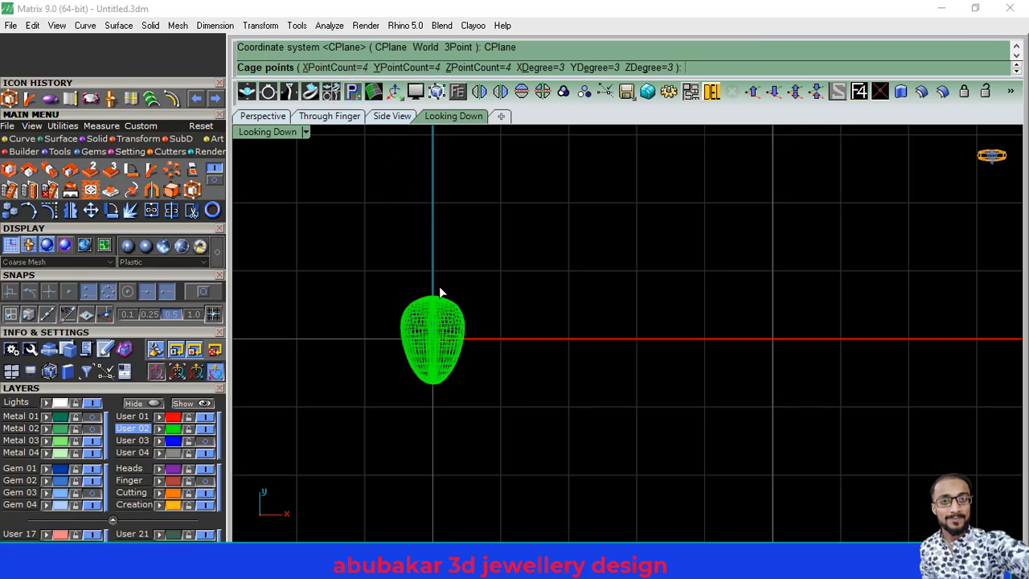
left_click(127, 245)
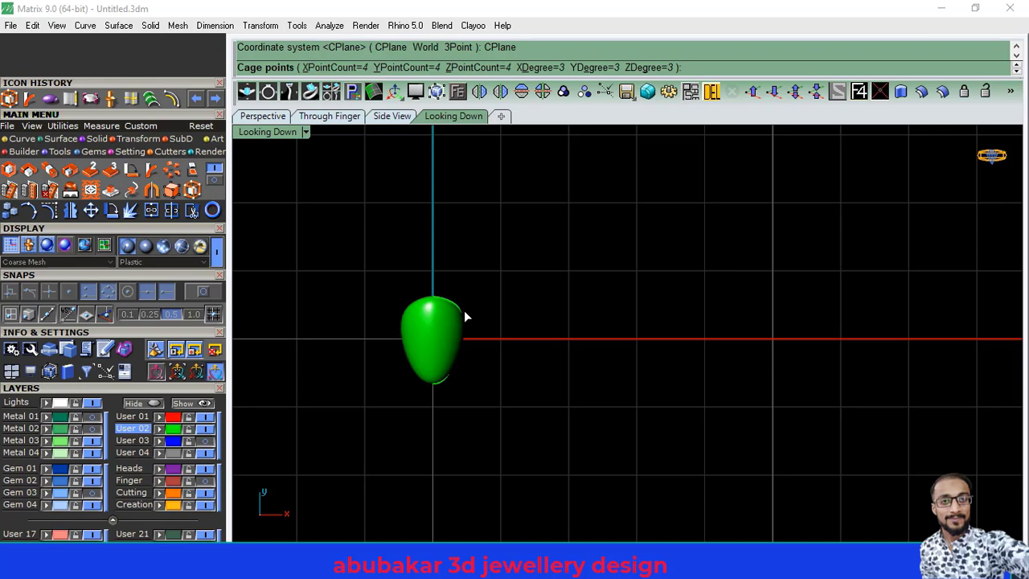
key("Return")
key("Return")
Step: Move the middle row of cage points down and scale it outward to widen the pebble
scroll(498, 339, "up", 1)
left_click_drag(508, 314, 347, 388)
scroll(424, 334, "up", 2)
left_click_drag(440, 310, 440, 323)
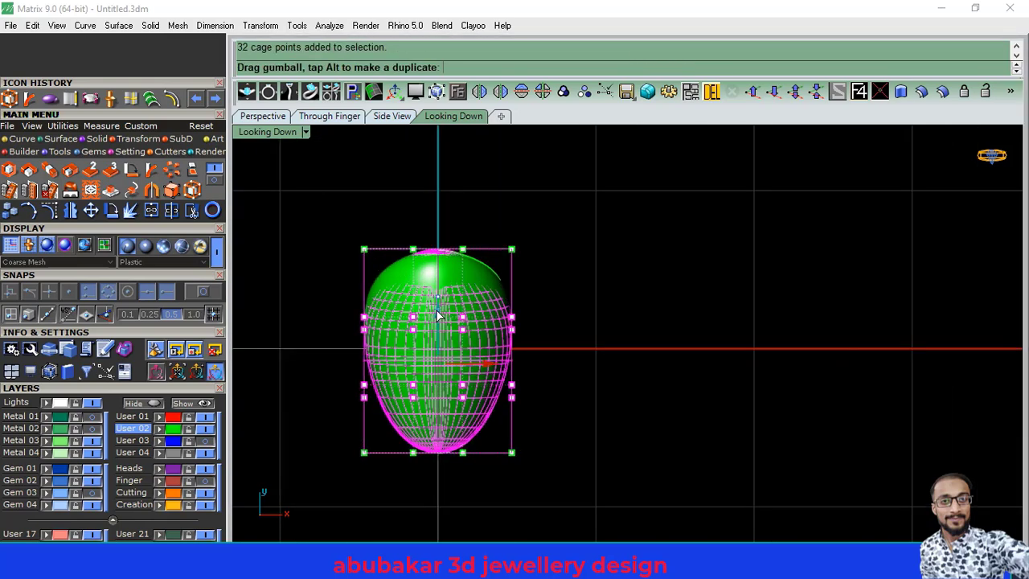
key("ctrl+z")
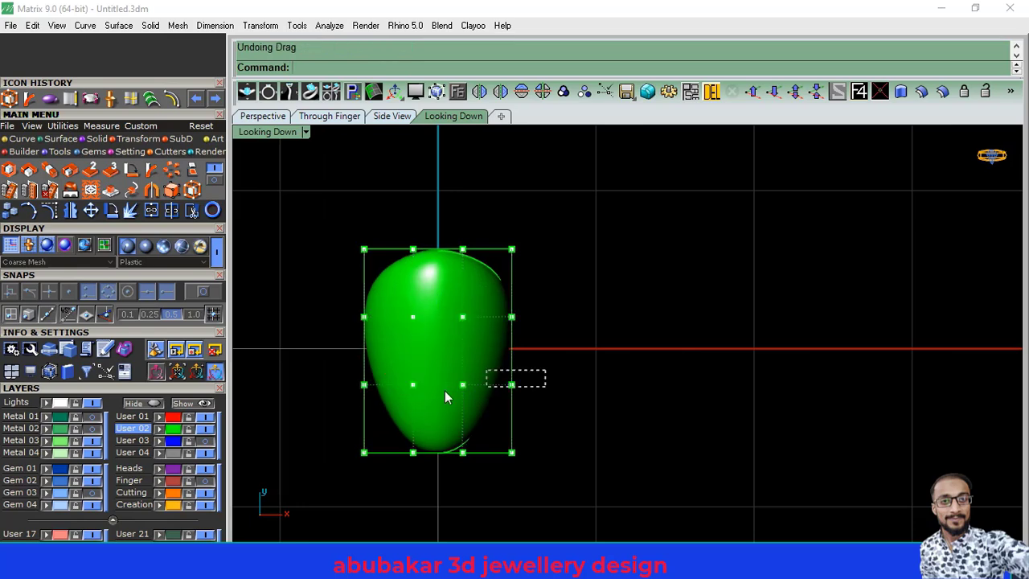
left_click_drag(343, 407, 363, 387)
left_click_drag(439, 349, 439, 363)
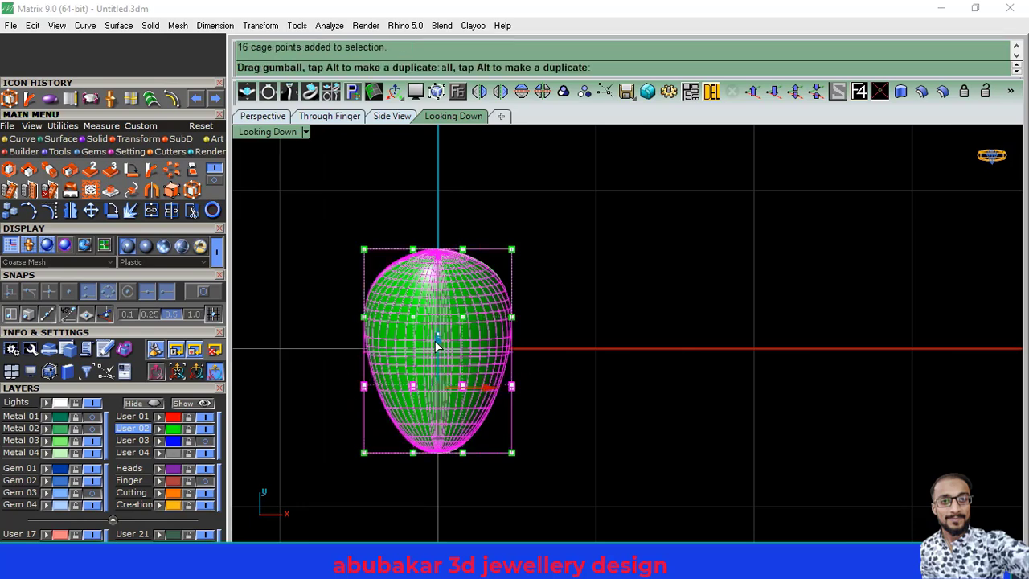
left_click_drag(361, 400, 331, 399)
left_click_drag(503, 316, 557, 285)
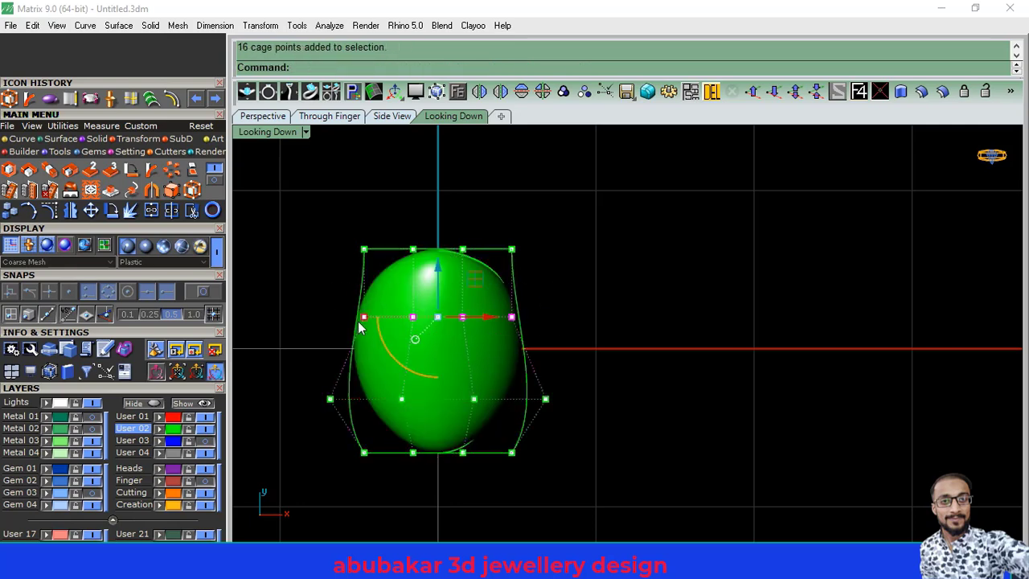
Step: Narrow the pebble's upper-middle section and widen its lower part by adjusting cage rows
left_click_drag(365, 320, 369, 320)
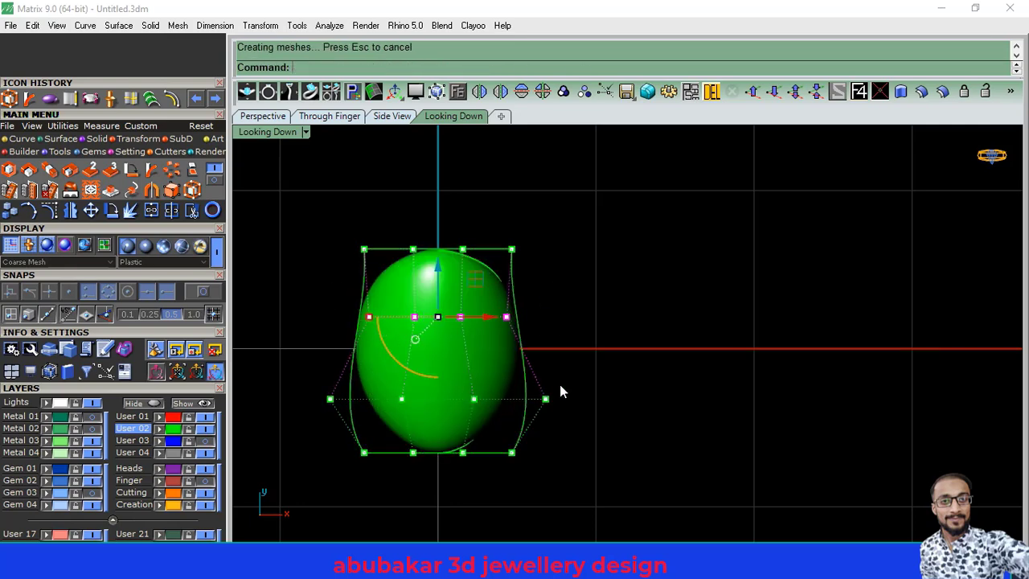
mouse_move(592, 381)
left_mouse_down()
mouse_move(306, 406)
mouse_move(318, 403)
left_mouse_up()
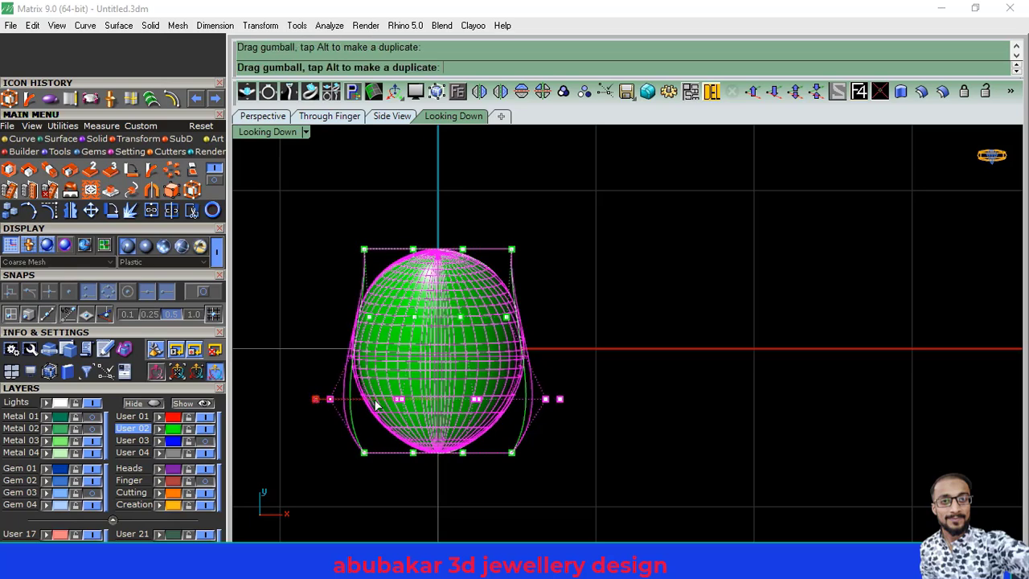
left_click_drag(440, 360, 436, 380)
left_click(370, 316)
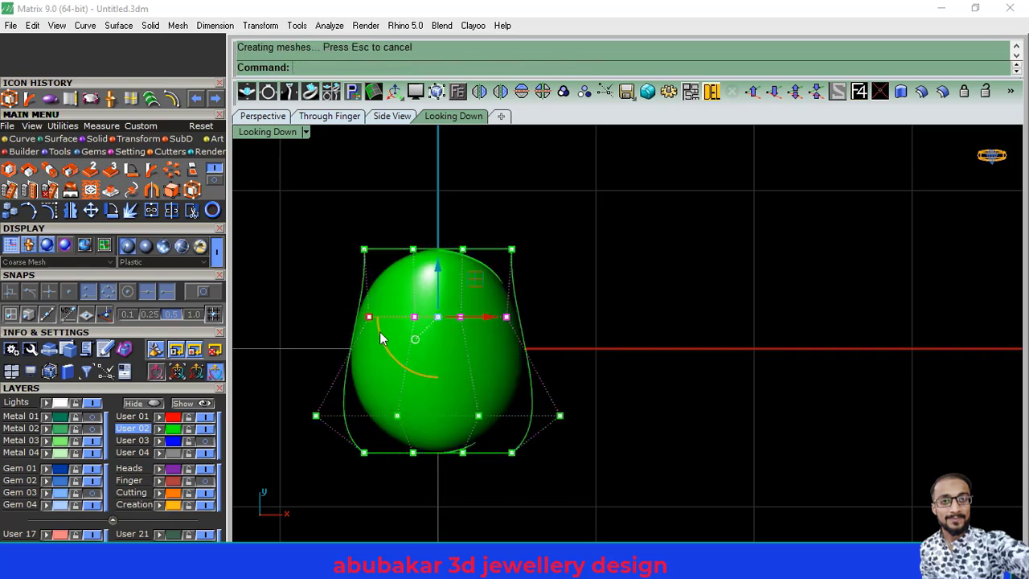
scroll(371, 317, "up", 2)
left_click_drag(384, 320, 402, 326)
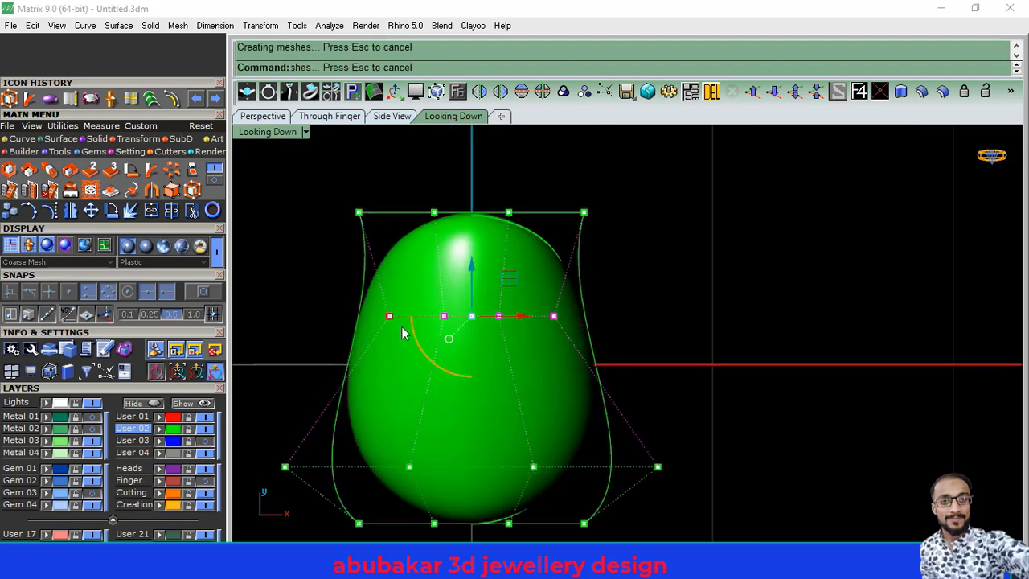
key("Escape")
Step: Delete the leftover outline curve, check the pebble in Perspective, then return to the zoomed-out top view
left_click(379, 213)
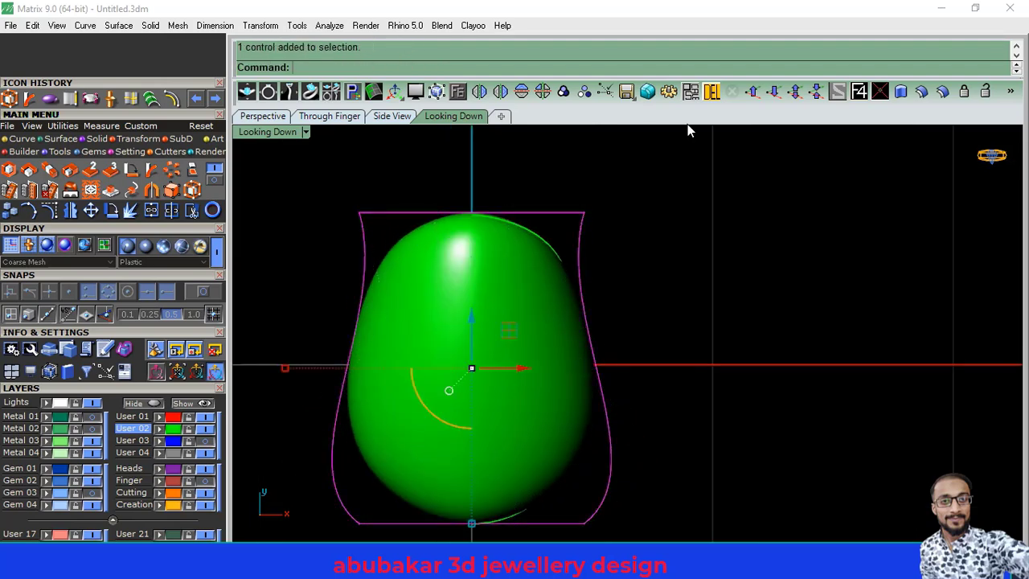
left_click(713, 93)
left_click(263, 115)
mouse_move(383, 284)
right_mouse_down()
mouse_move(630, 255)
mouse_move(562, 297)
mouse_move(726, 289)
mouse_move(651, 305)
mouse_move(597, 340)
mouse_move(664, 222)
mouse_move(595, 333)
mouse_move(612, 328)
right_mouse_up()
left_click(613, 327)
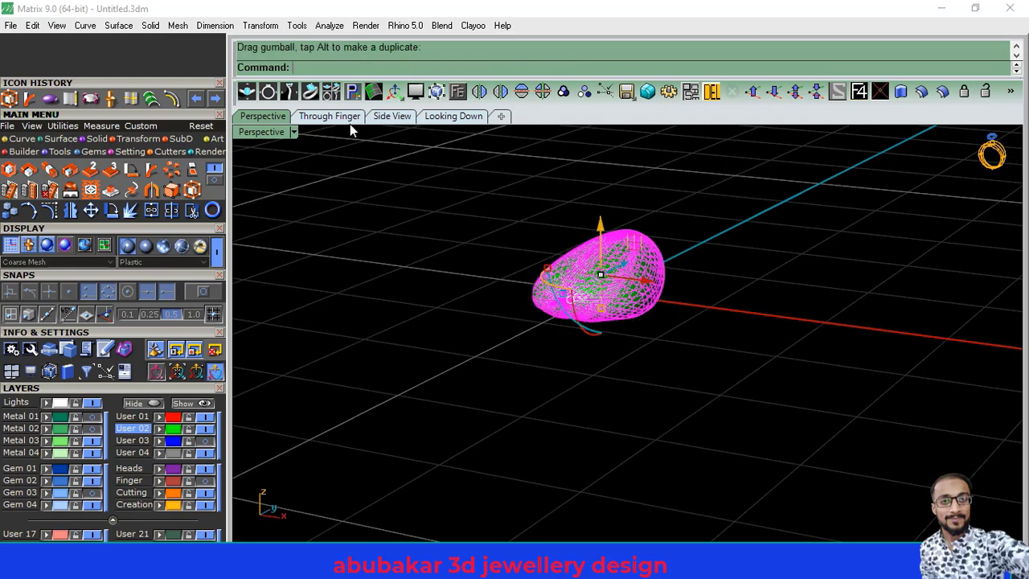
left_click(433, 120)
key("Escape")
scroll(393, 222, "down", 3)
scroll(413, 339, "down", 3)
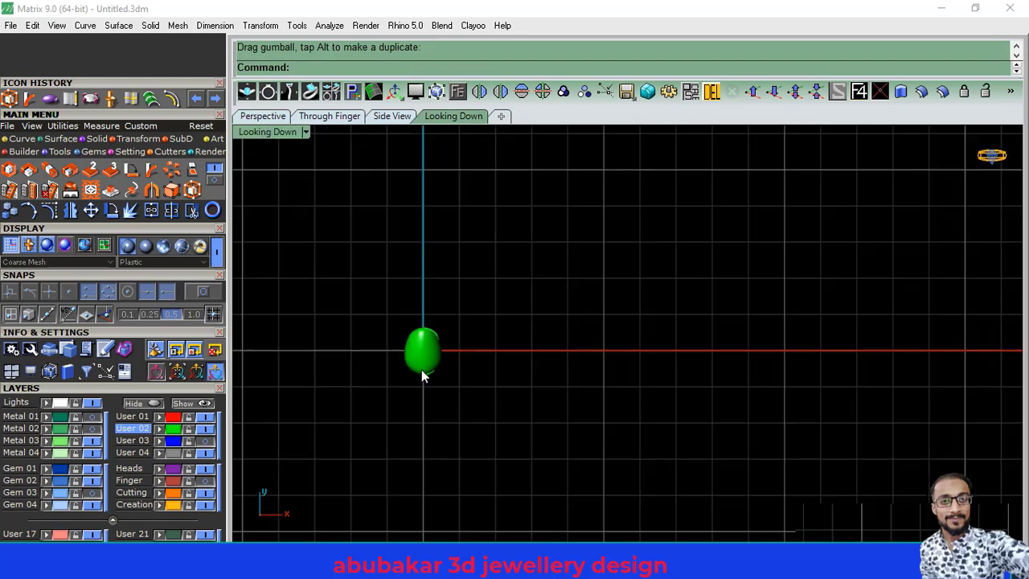
Step: Start a rectangular array (rr) of the pebble with 20 copies in X and 20 in Y
left_click(420, 364)
type("A")
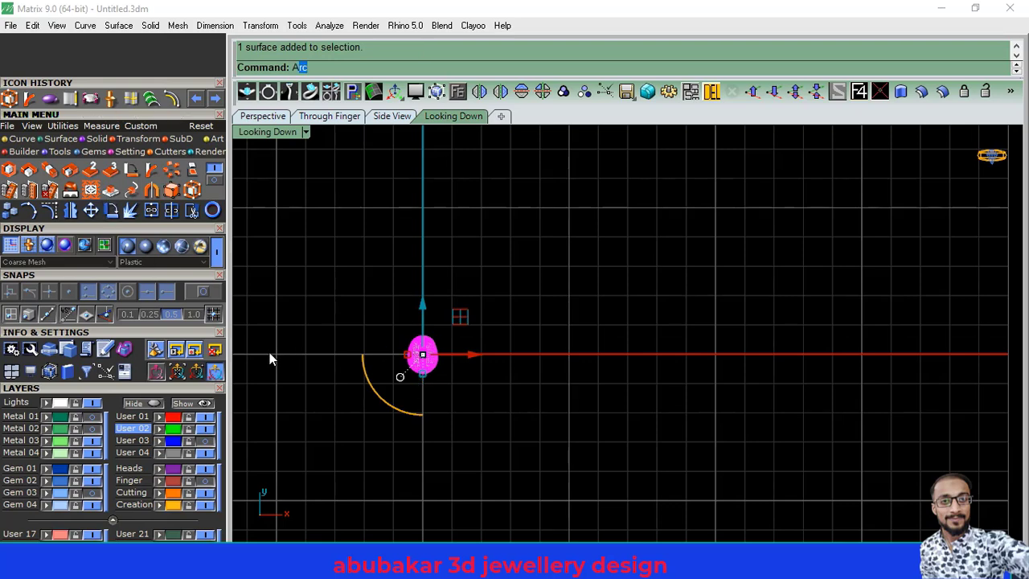
type("r")
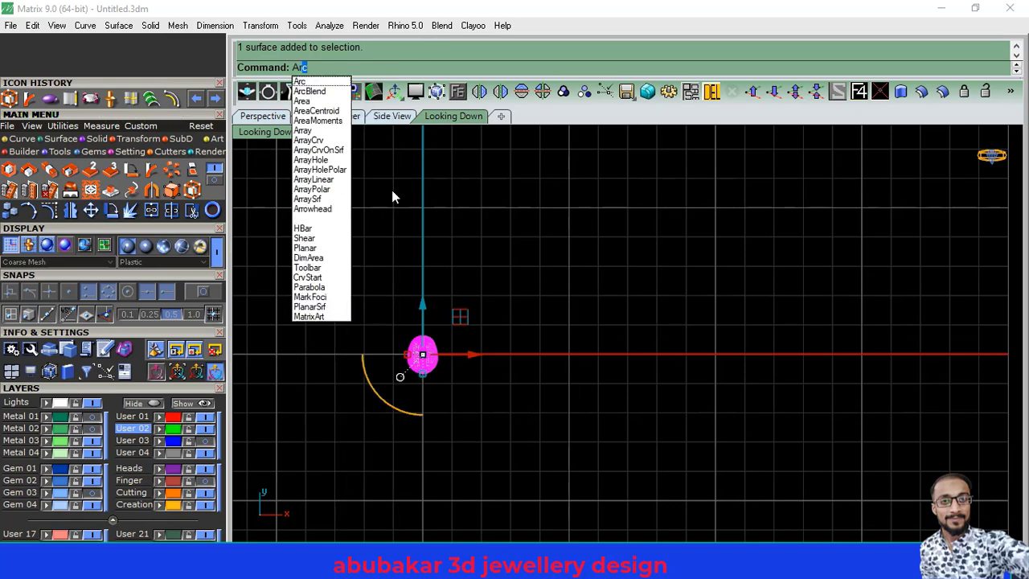
type("rayPolar")
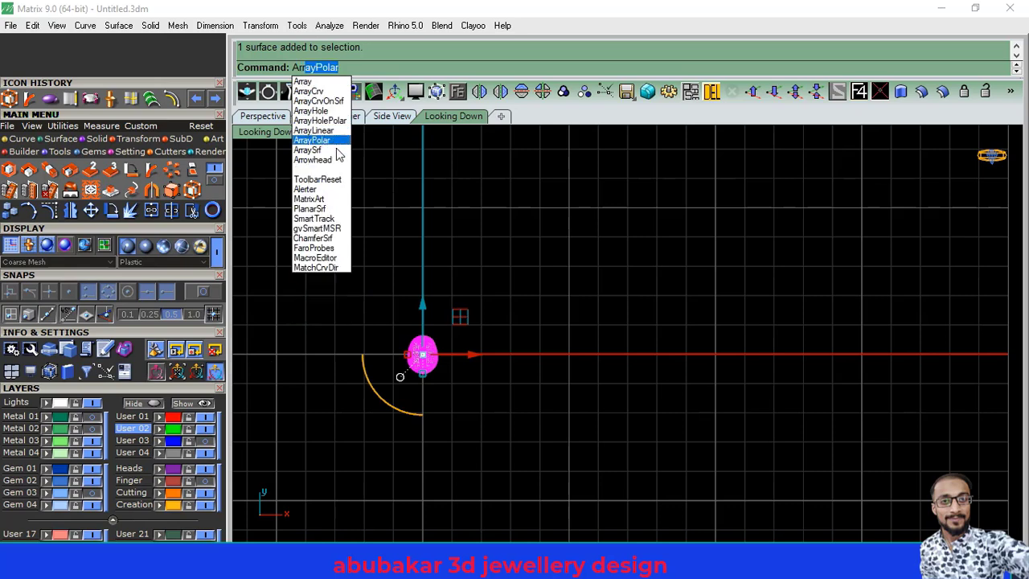
left_click(304, 81)
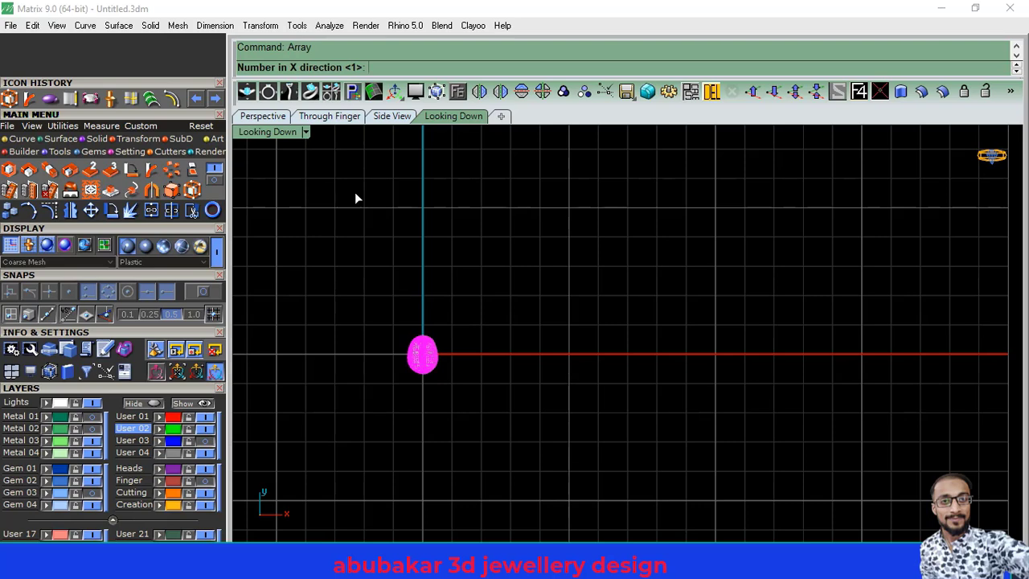
type("20")
key("Return")
type("20")
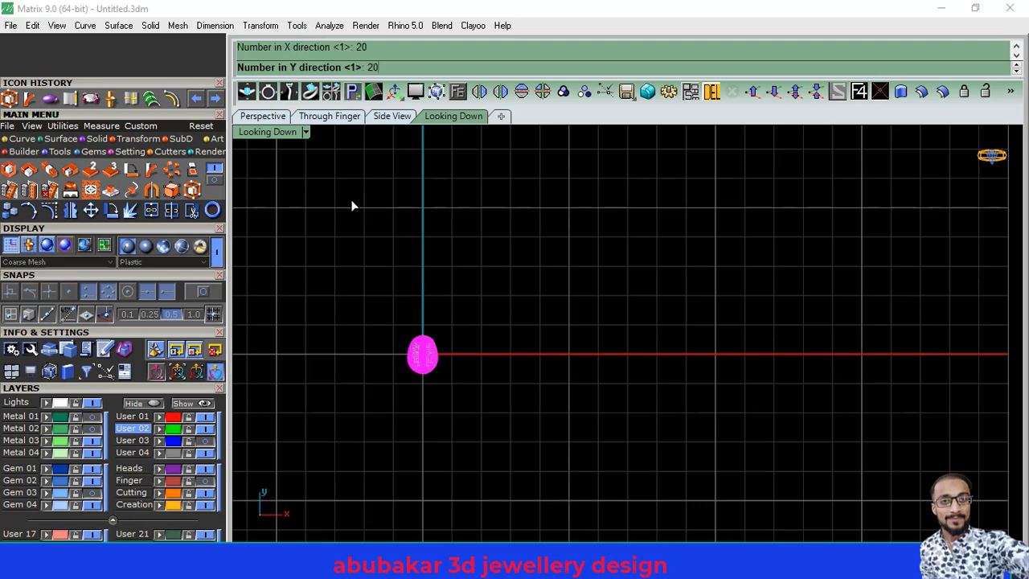
key("Return")
key("Return")
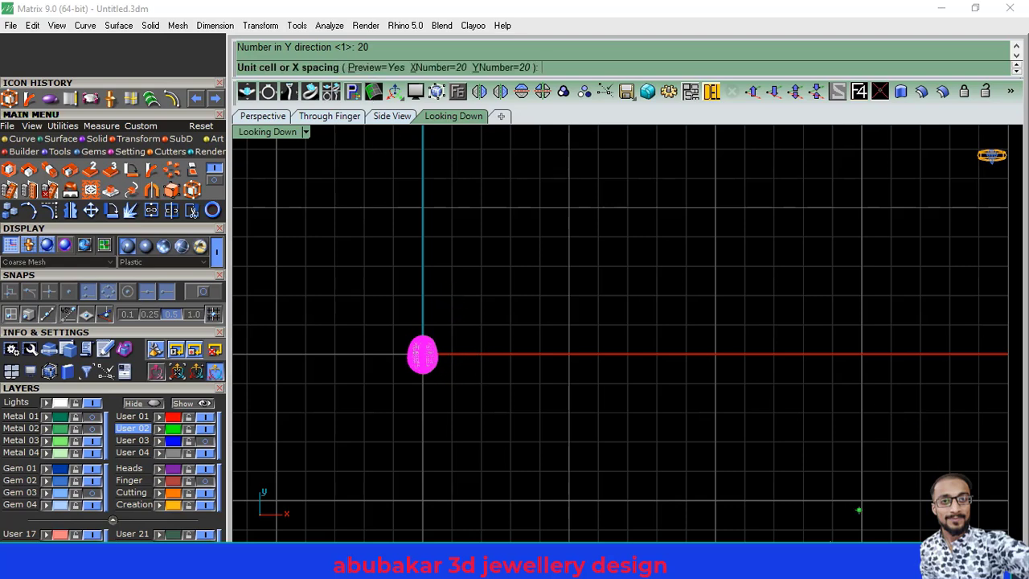
Step: With snaps off, pick the array cell corners for touching spacing and accept the 20 × 20 grid
left_click(428, 387)
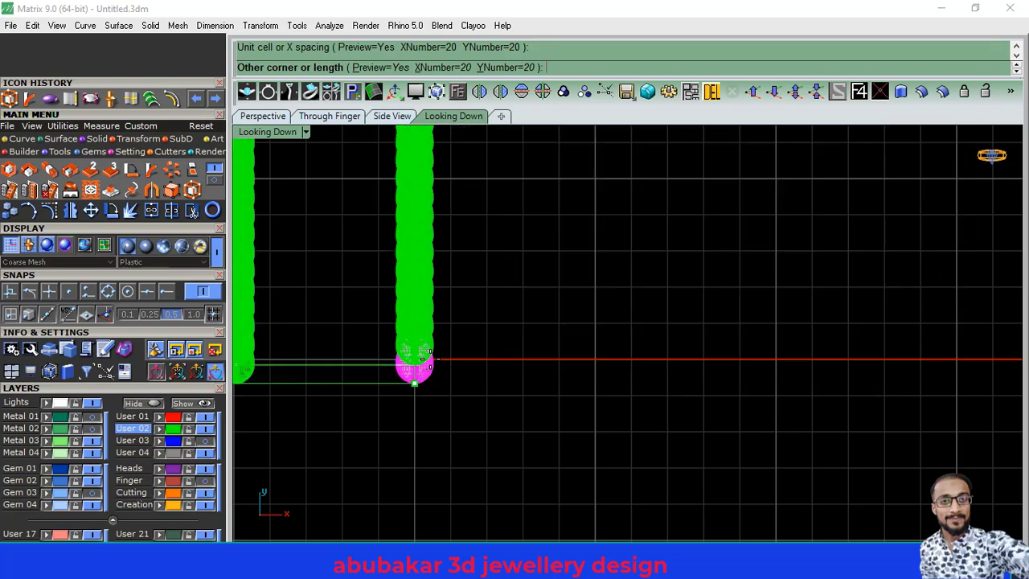
left_click(203, 291)
scroll(429, 328, "up", 1)
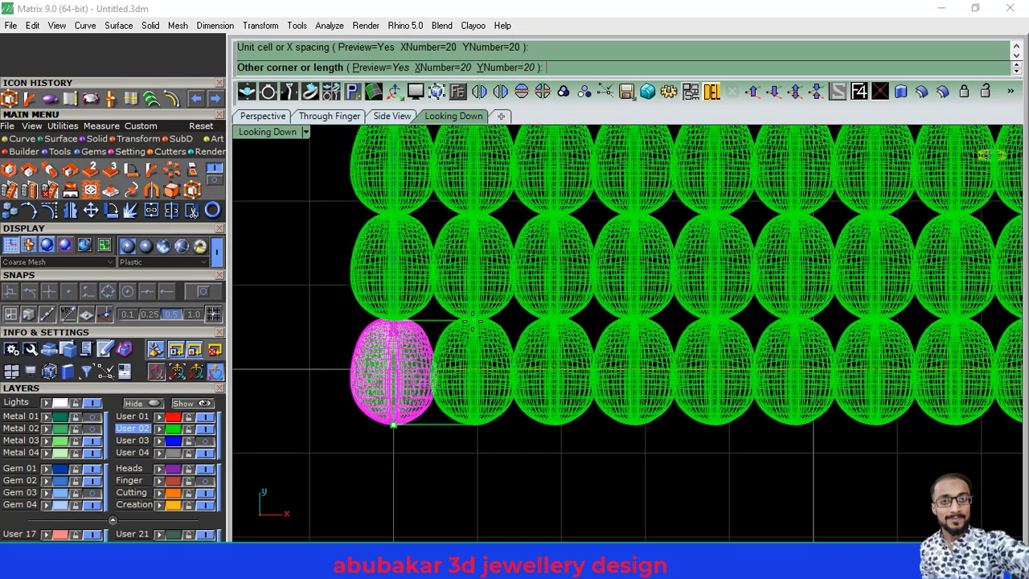
left_click(473, 325)
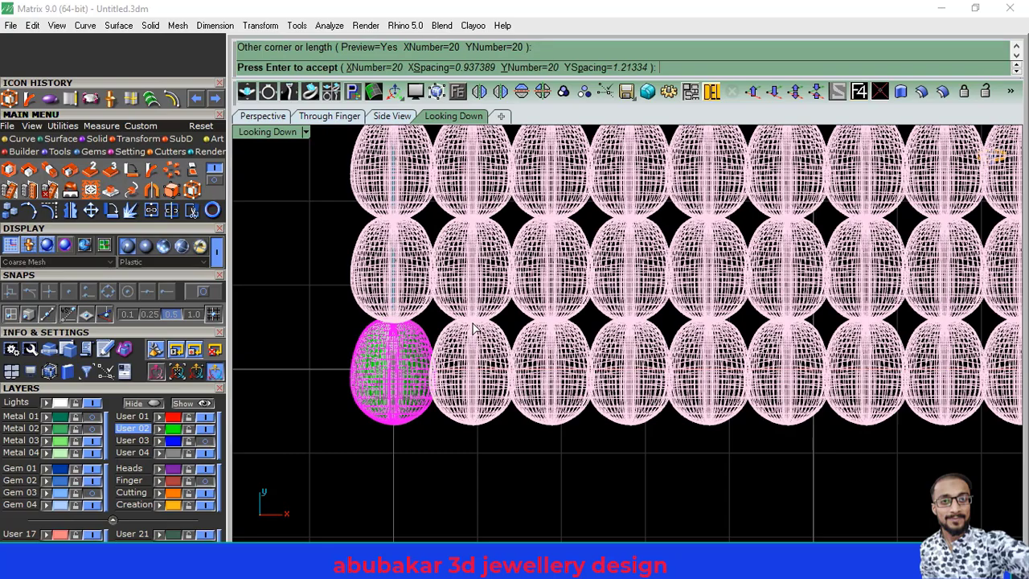
scroll(368, 419, "down", 2)
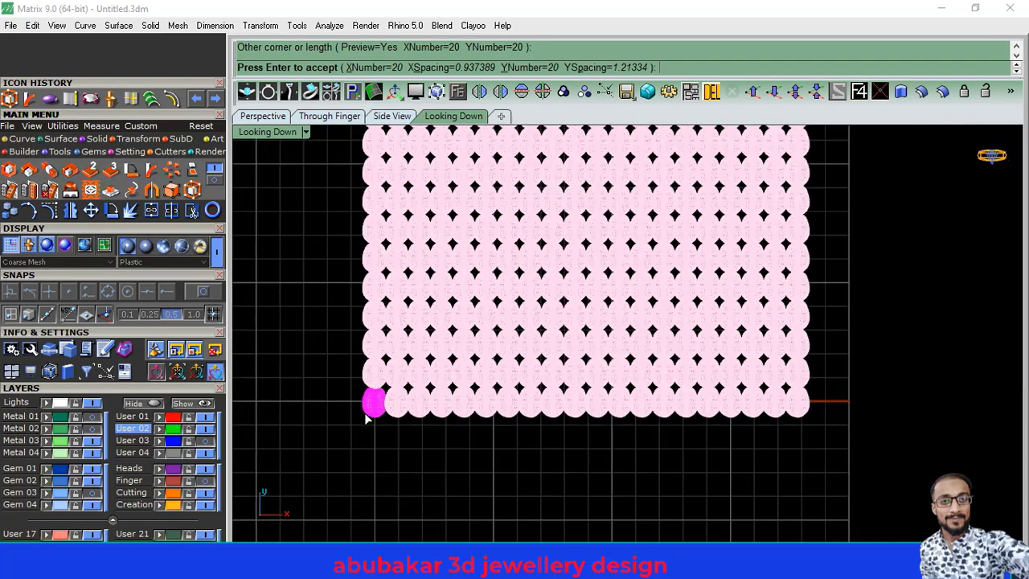
scroll(368, 418, "down", 1)
scroll(368, 419, "down", 1)
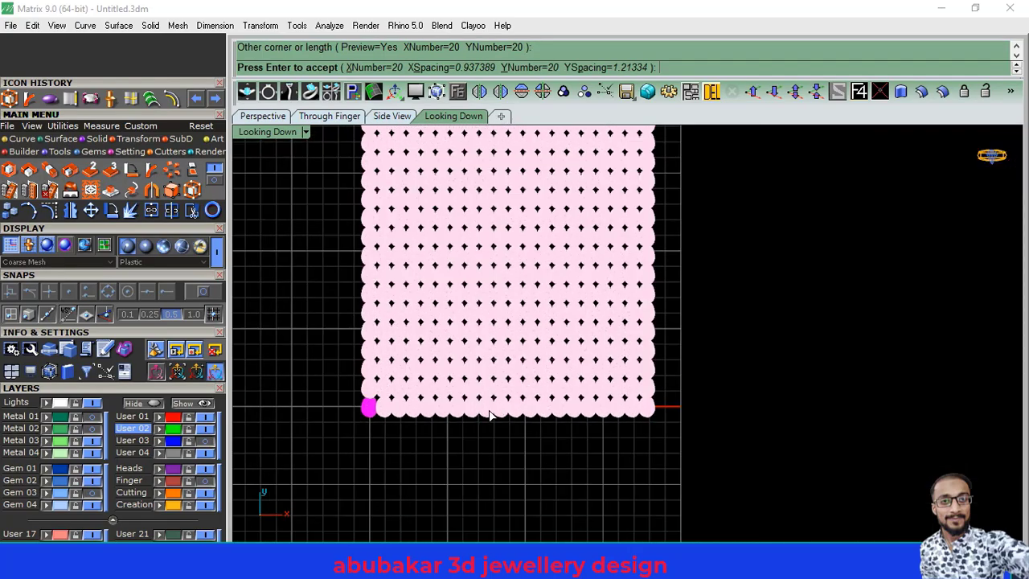
right_click_drag(490, 415, 464, 436)
scroll(463, 435, "down", 1)
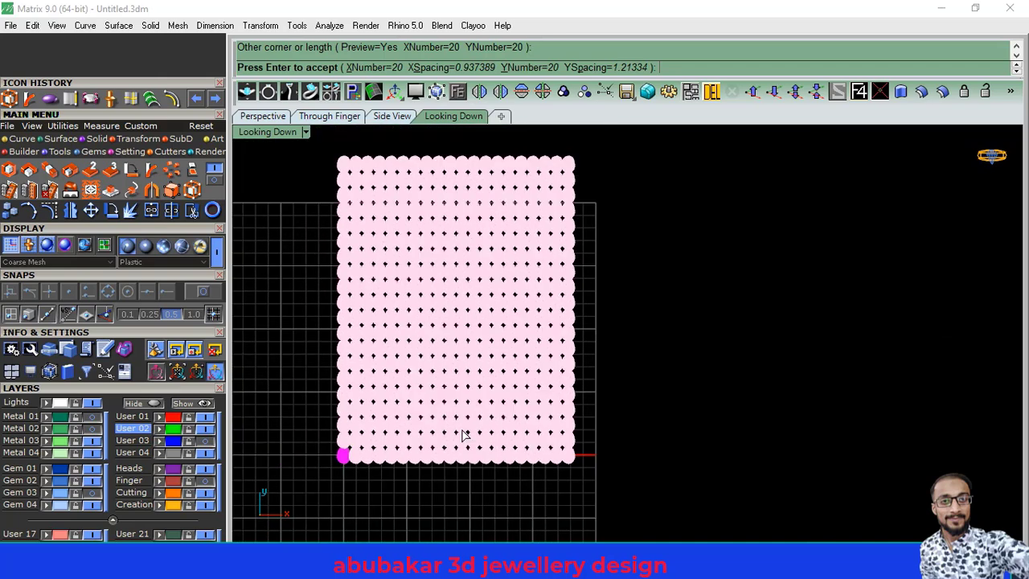
scroll(463, 435, "down", 1)
left_click(614, 389)
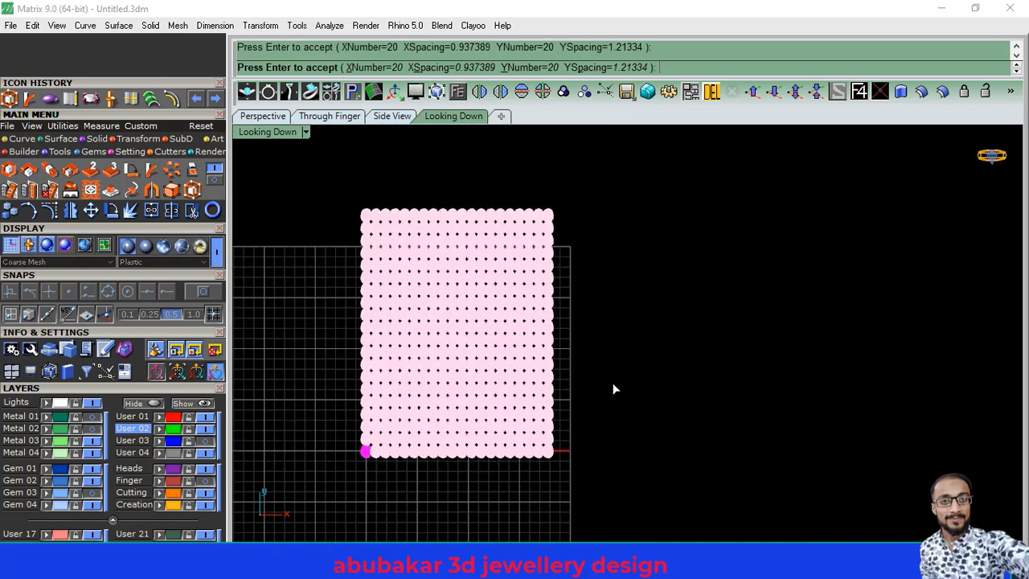
key("Return")
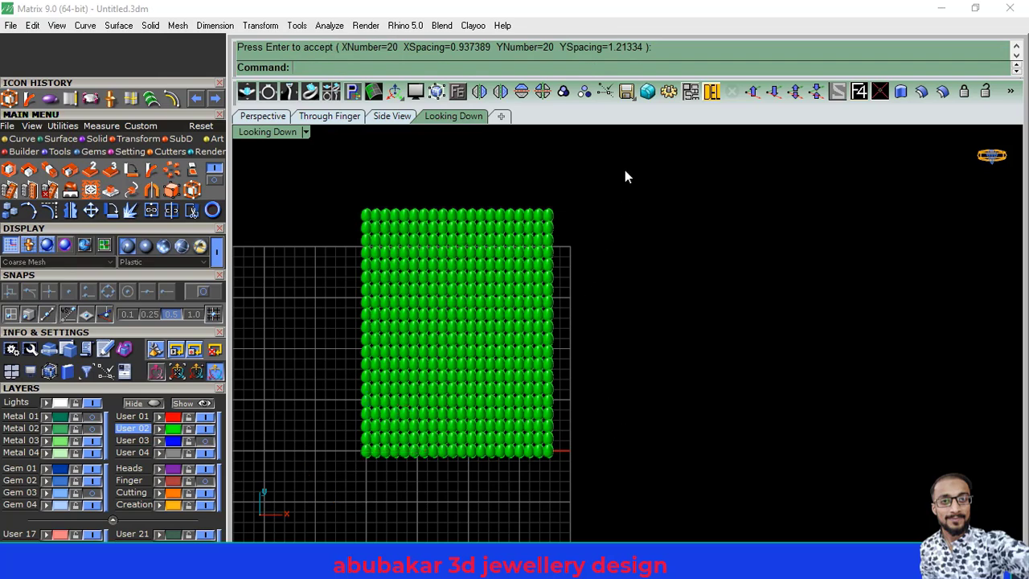
Step: Window-select all 400 pebbles and group them into one object
left_click_drag(327, 502, 317, 509)
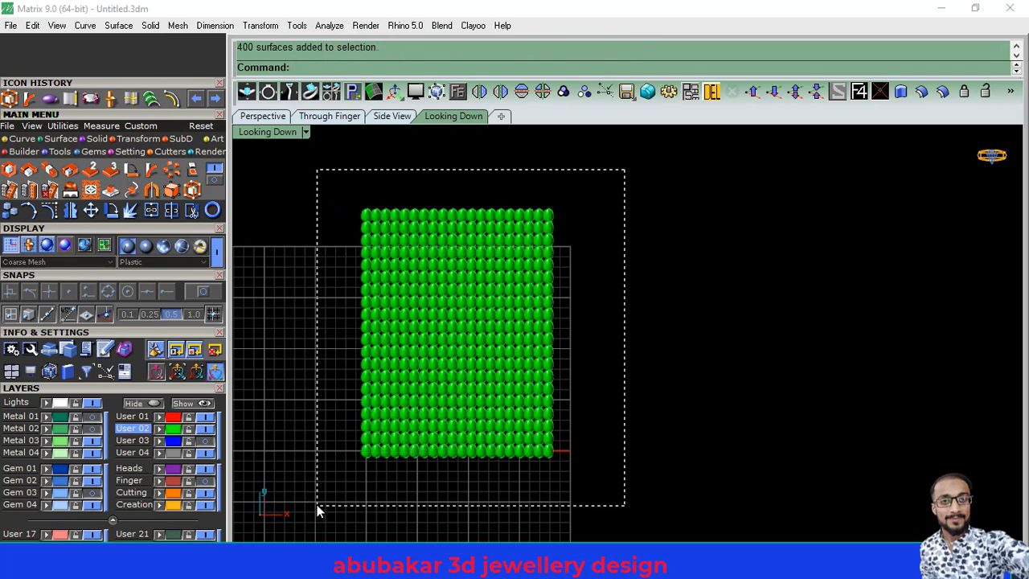
left_click(562, 91)
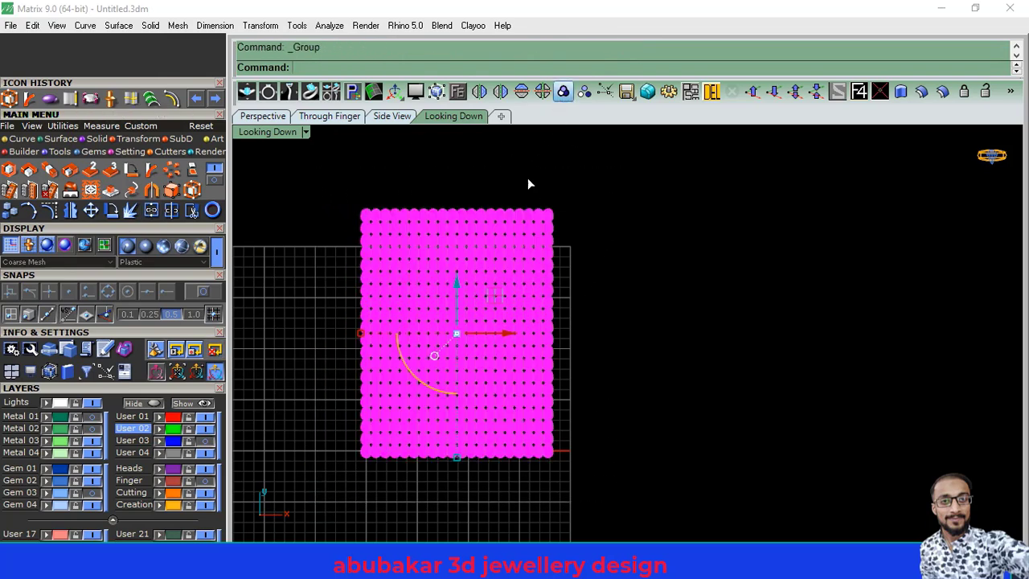
left_click(10, 210)
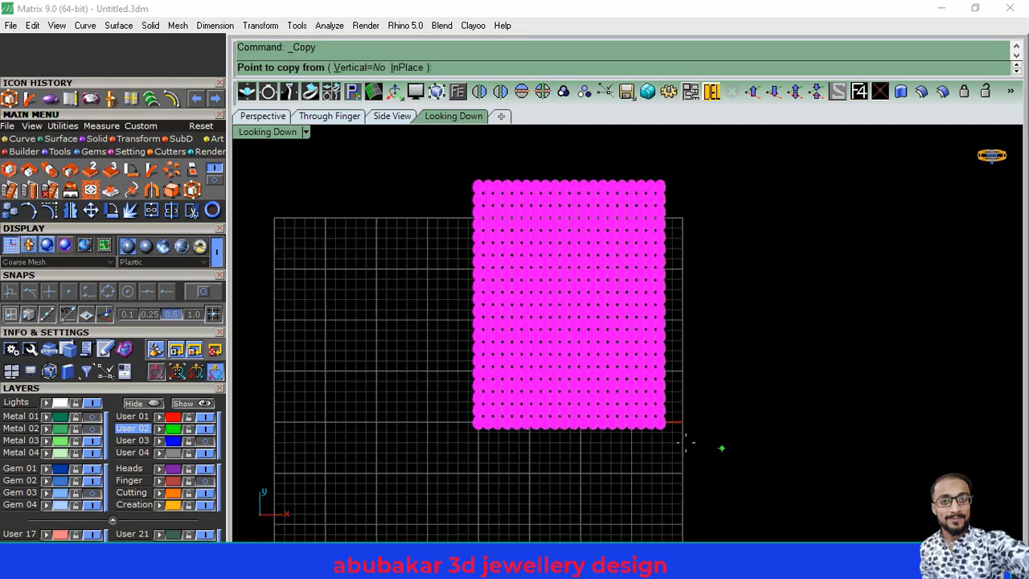
Step: Copy the grouped grid from its bottom-right corner and place the copy beside the original
scroll(639, 437, "up", 1)
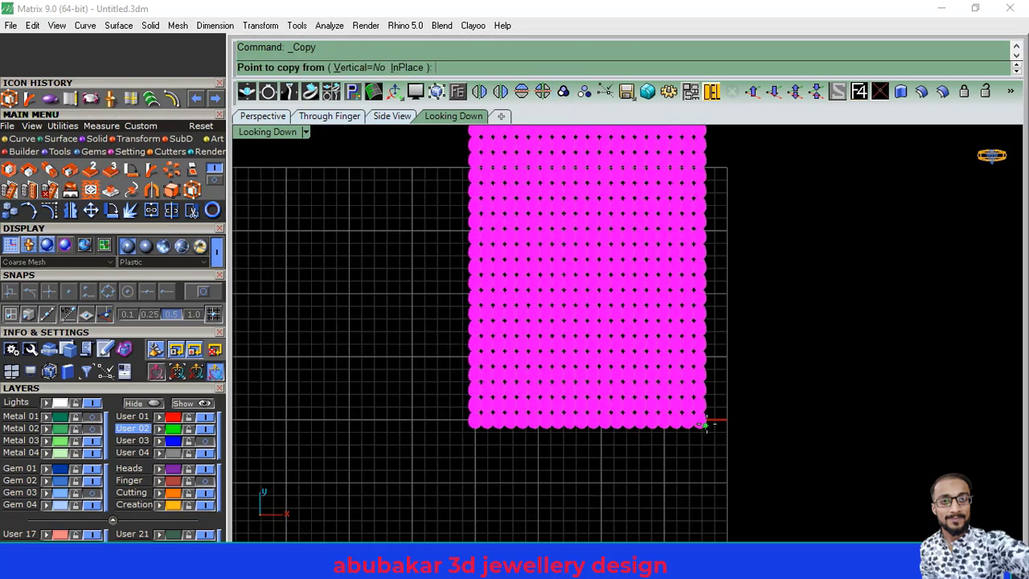
left_click(704, 425)
scroll(457, 419, "up", 1)
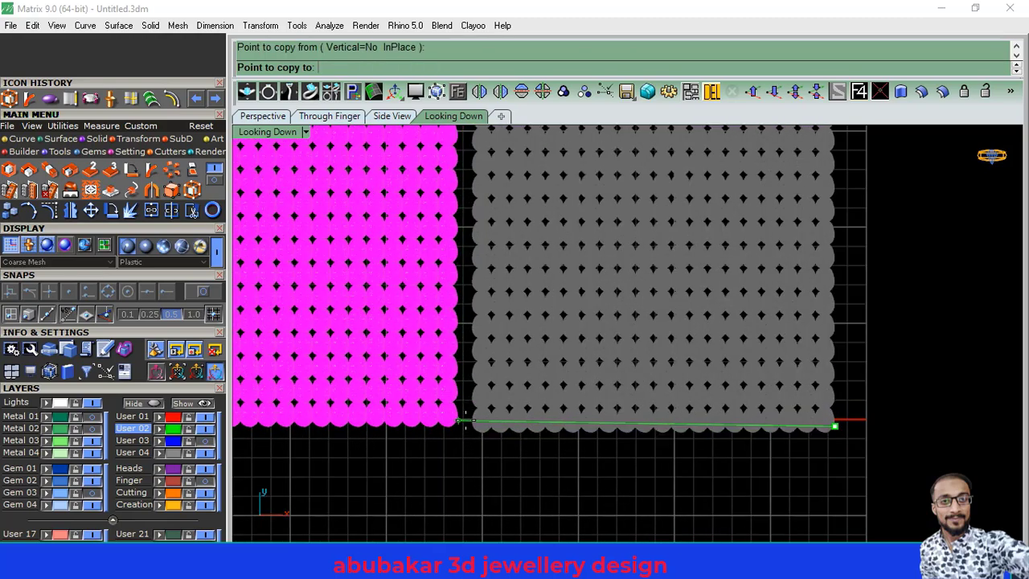
scroll(465, 419, "up", 1)
scroll(465, 419, "up", 1)
scroll(465, 418, "up", 1)
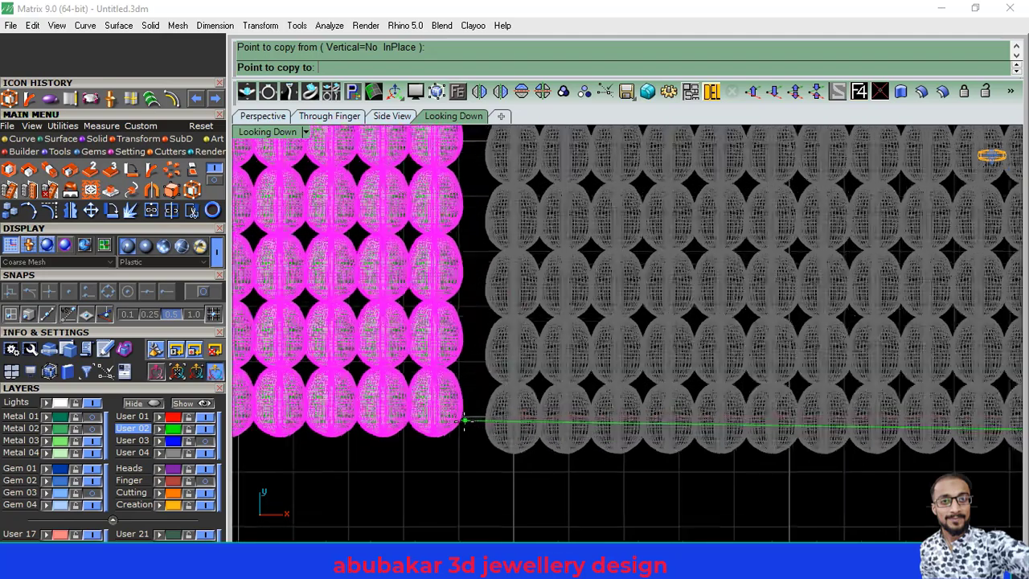
scroll(465, 422, "up", 1)
scroll(465, 426, "up", 1)
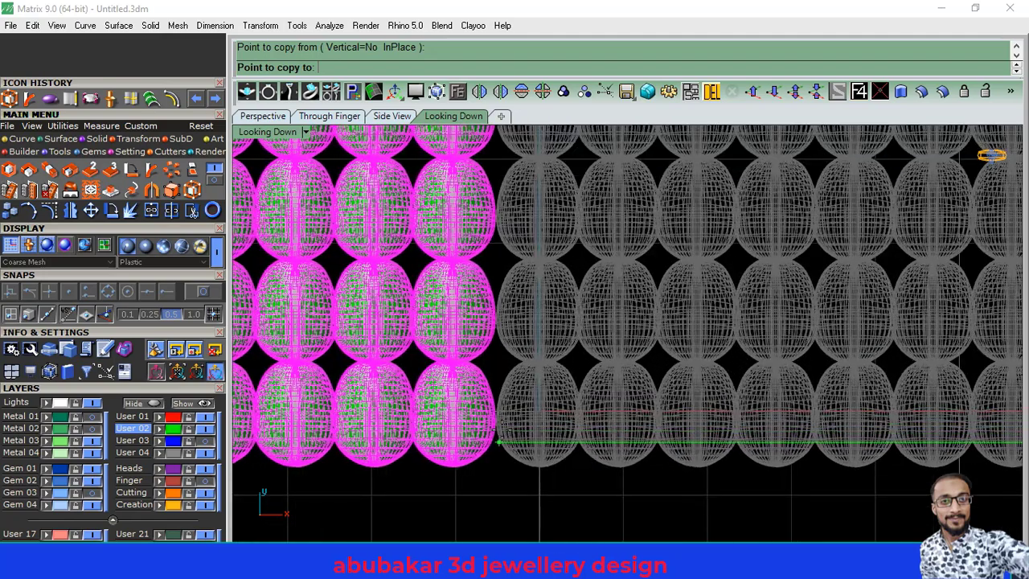
left_click(508, 438)
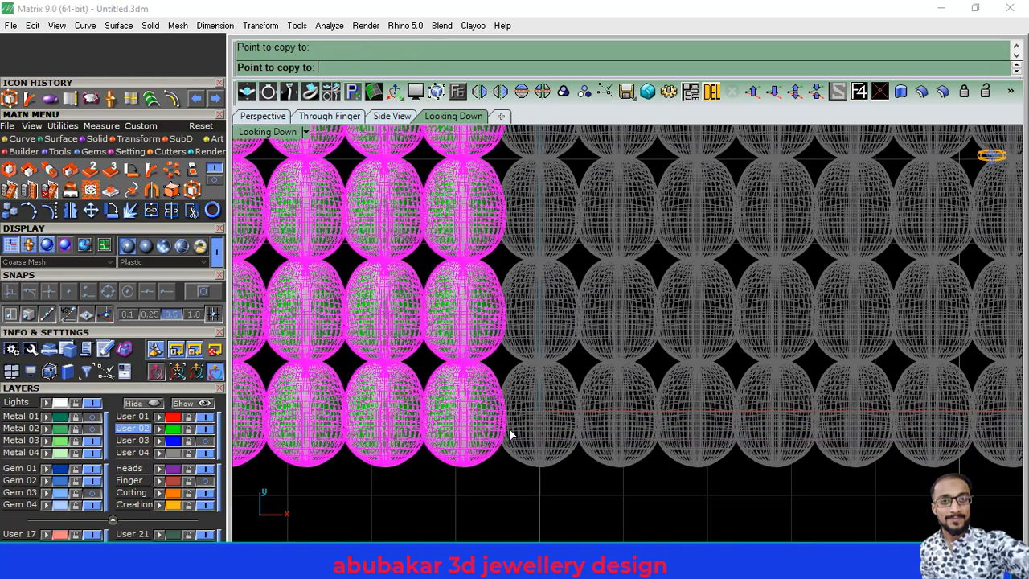
scroll(445, 364, "down", 2)
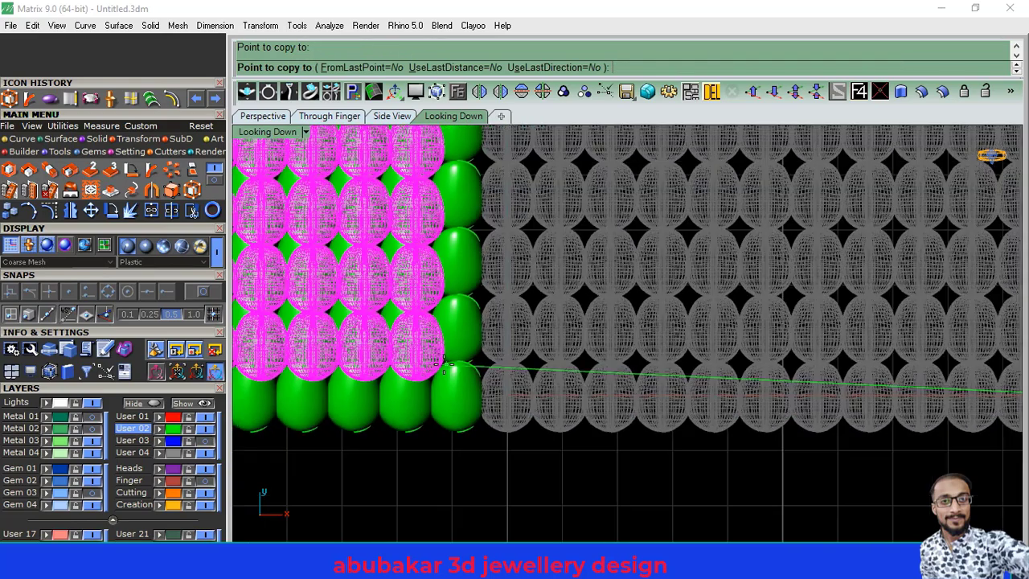
key("Return")
Step: Clear the new copy's selection and zoom out to review the enlarged pebble grid
scroll(464, 439, "down", 2)
key("Escape")
scroll(442, 469, "down", 2)
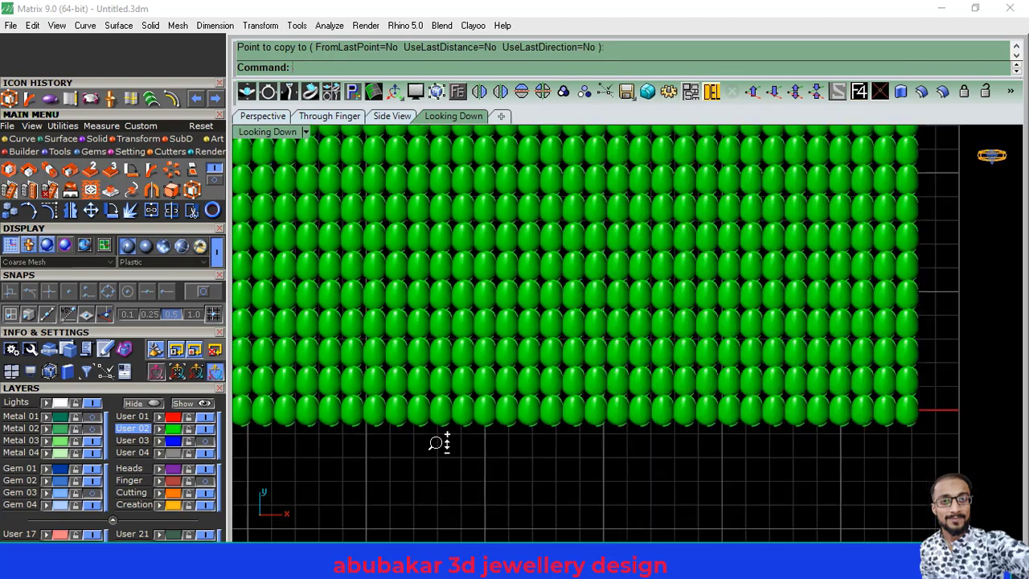
scroll(438, 476, "down", 1)
scroll(438, 479, "down", 1)
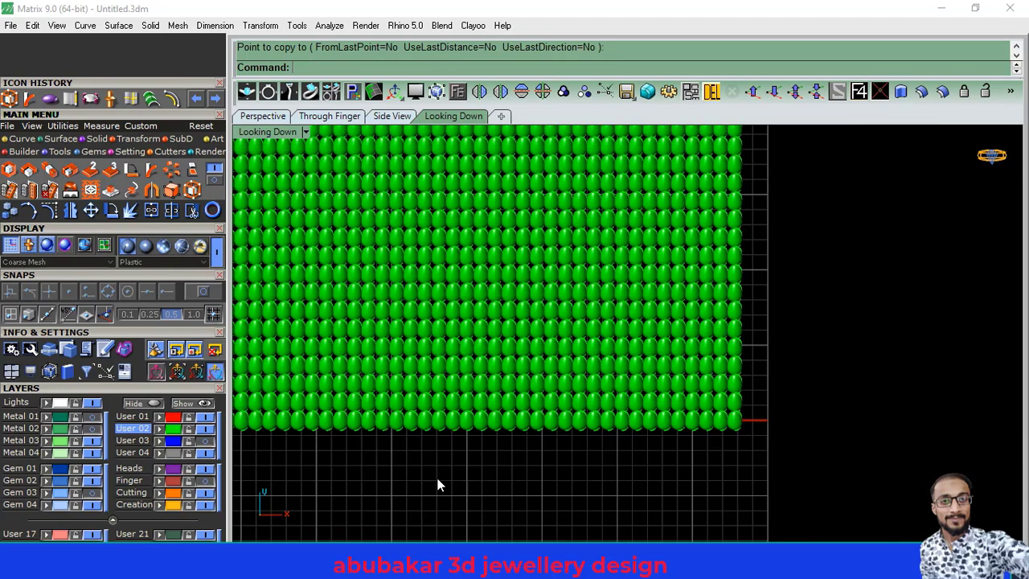
scroll(501, 426, "down", 2)
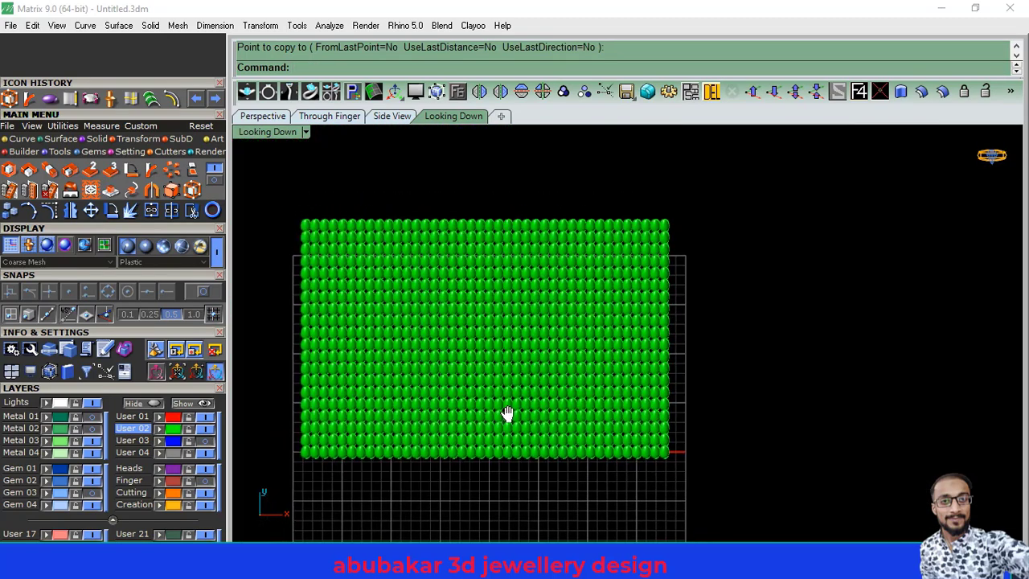
scroll(434, 430, "up", 3)
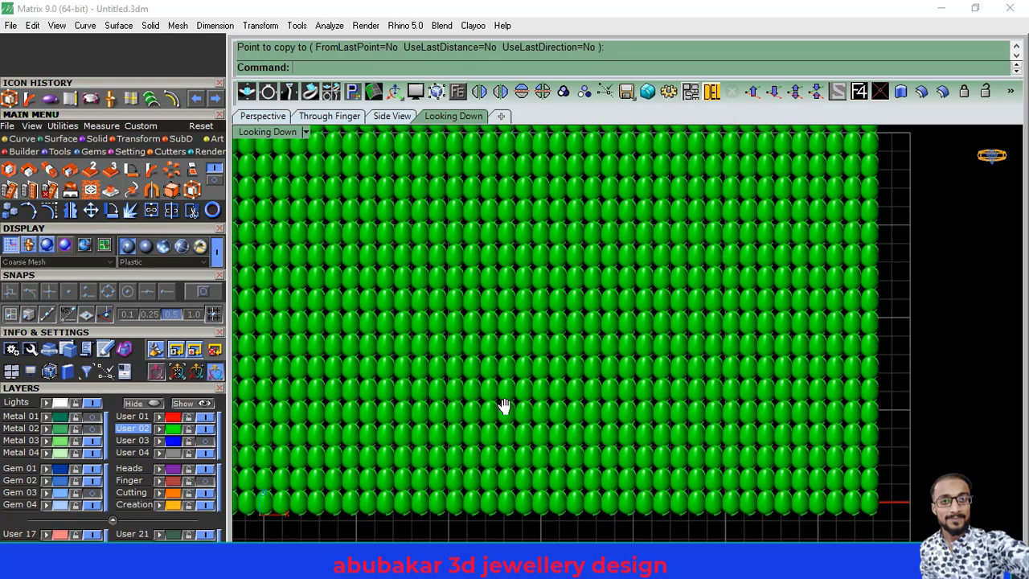
scroll(499, 408, "up", 1)
scroll(496, 409, "down", 2)
scroll(443, 370, "down", 1)
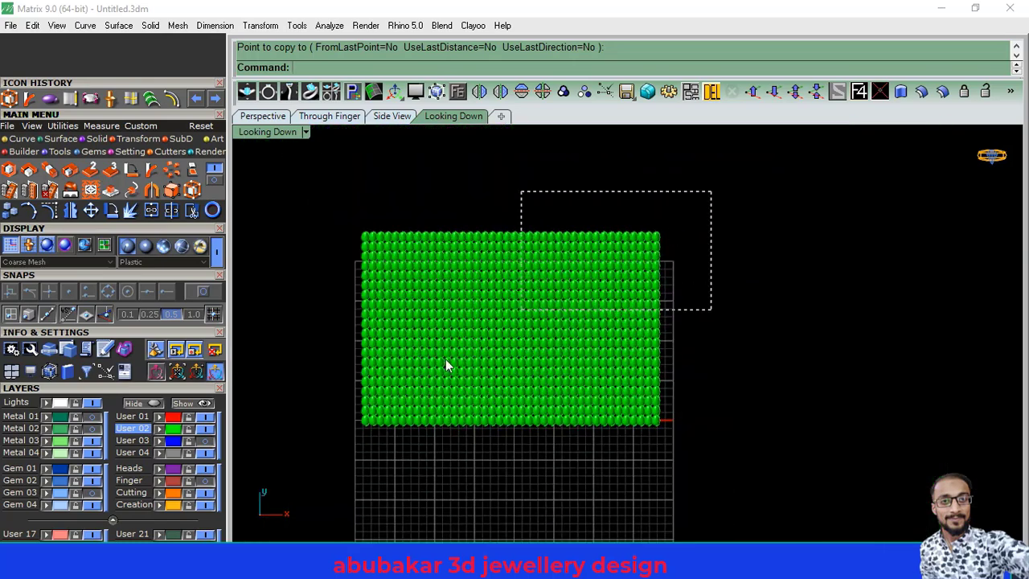
Step: Select all 800 pebbles and copy them using the grid's bottom edge as base point
left_click_drag(337, 478, 337, 478)
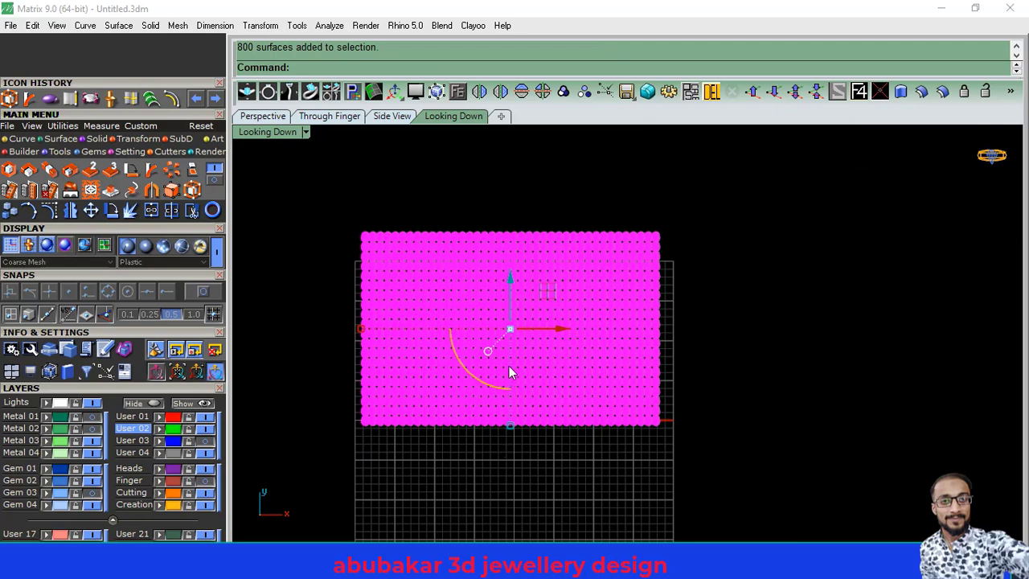
key("ctrl+shift+c")
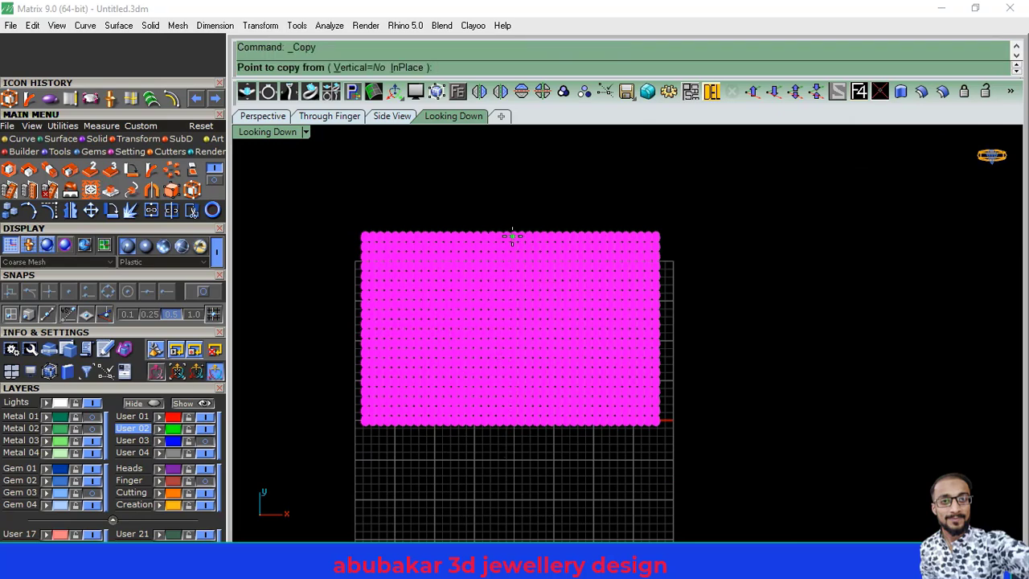
left_click(512, 236)
left_click(492, 435)
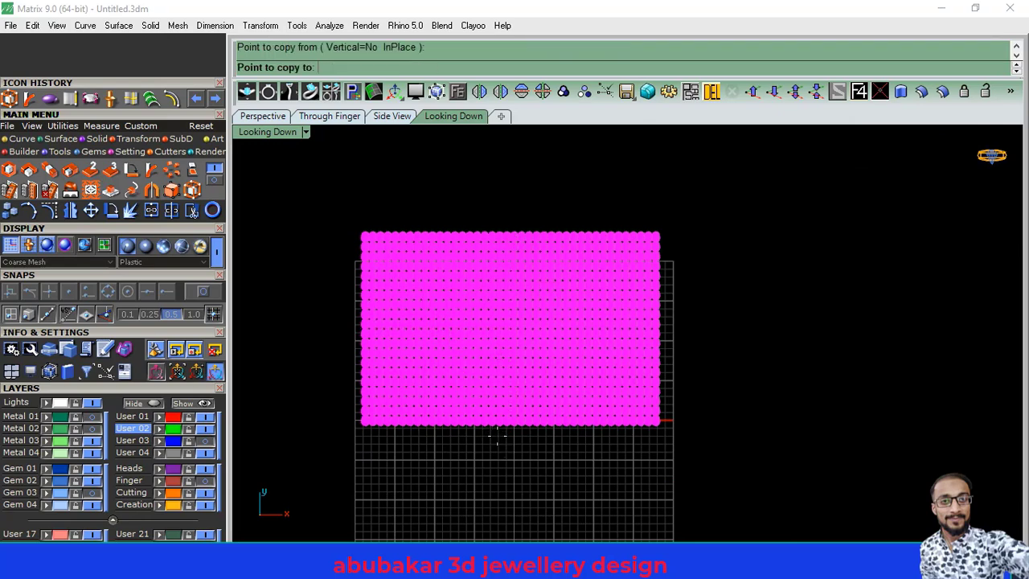
Step: Place the copied grid directly against the original and finish the copy
scroll(498, 440, "up", 1)
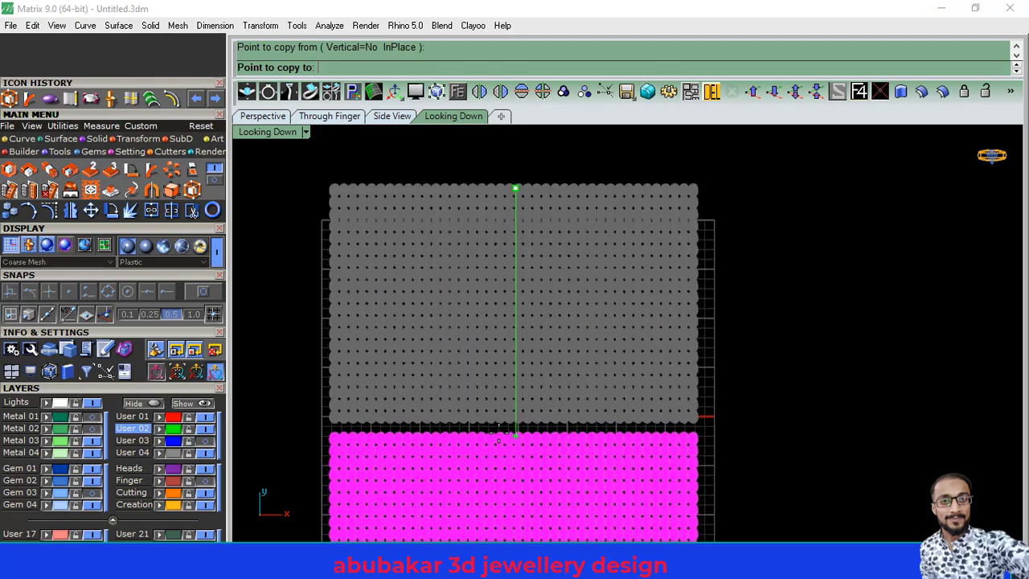
scroll(498, 426, "up", 1)
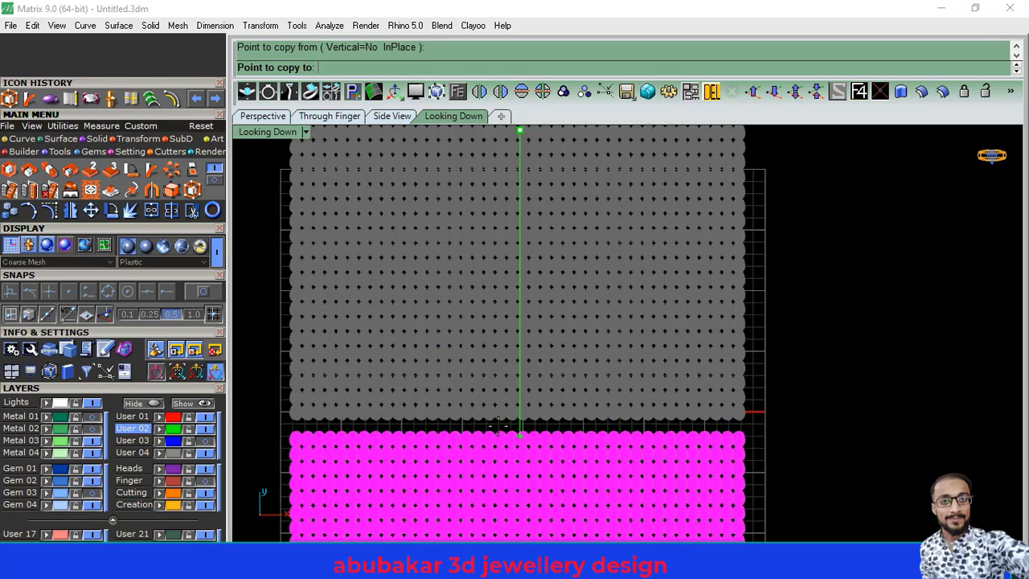
scroll(498, 427, "up", 1)
scroll(497, 426, "up", 1)
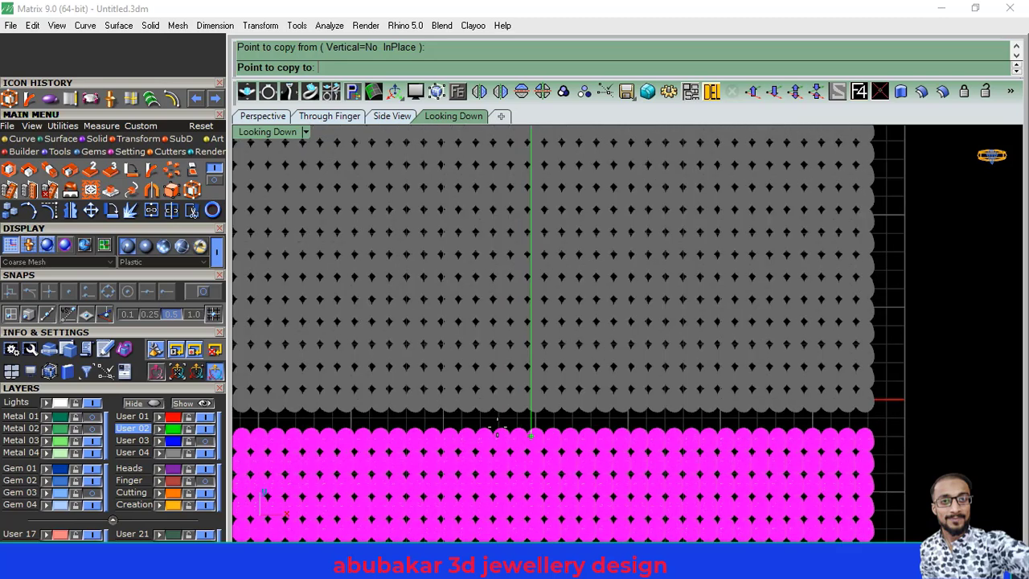
scroll(497, 426, "up", 1)
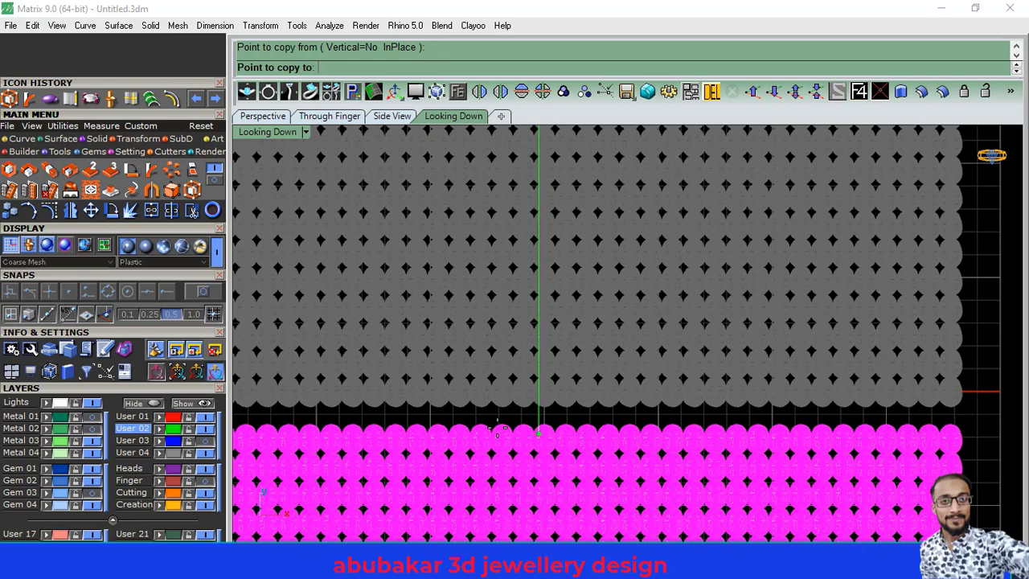
scroll(497, 427, "up", 1)
scroll(497, 428, "up", 1)
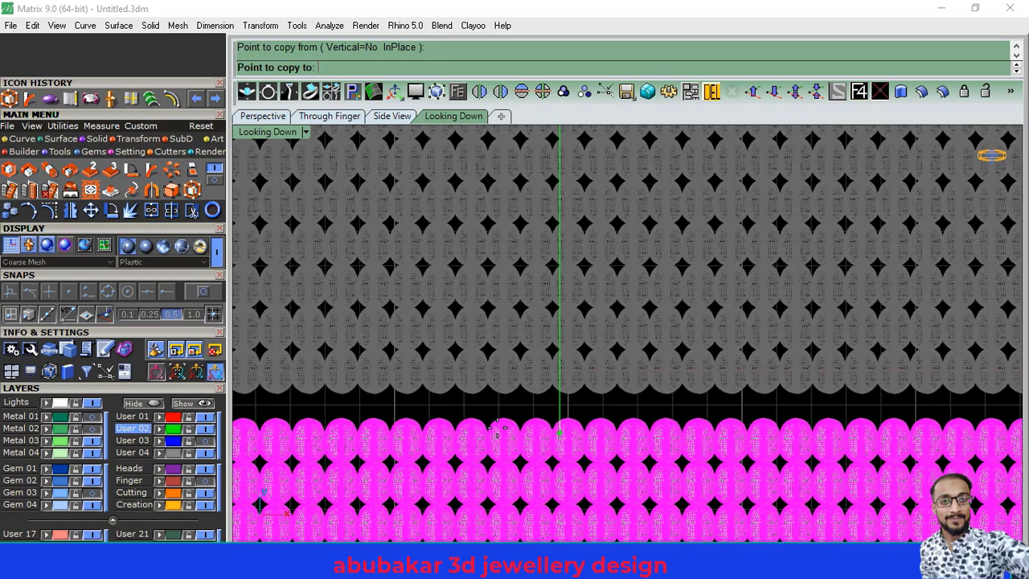
scroll(497, 425, "up", 1)
scroll(497, 418, "up", 1)
scroll(499, 410, "up", 1)
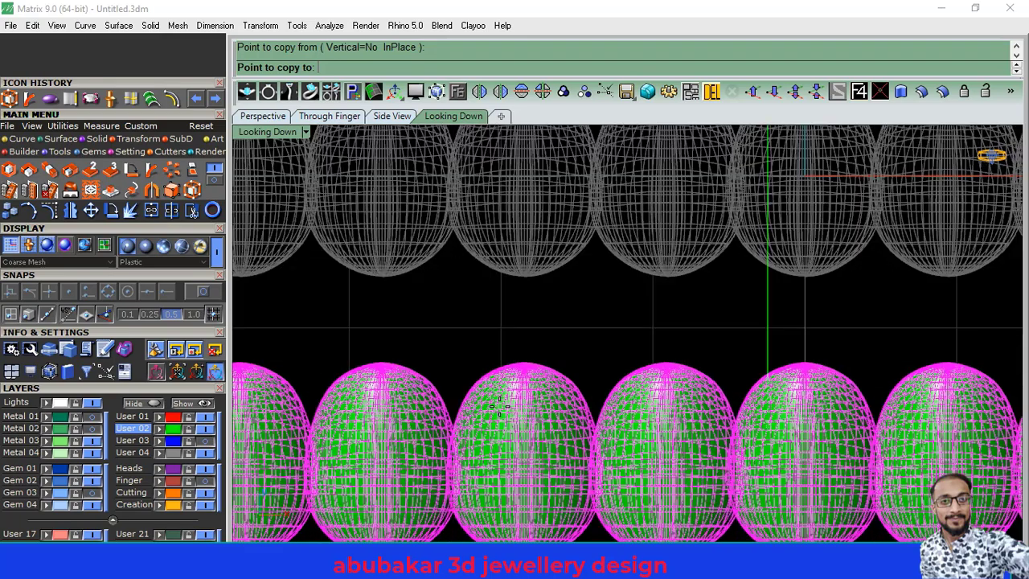
scroll(498, 408, "up", 1)
scroll(499, 409, "up", 1)
scroll(498, 410, "up", 1)
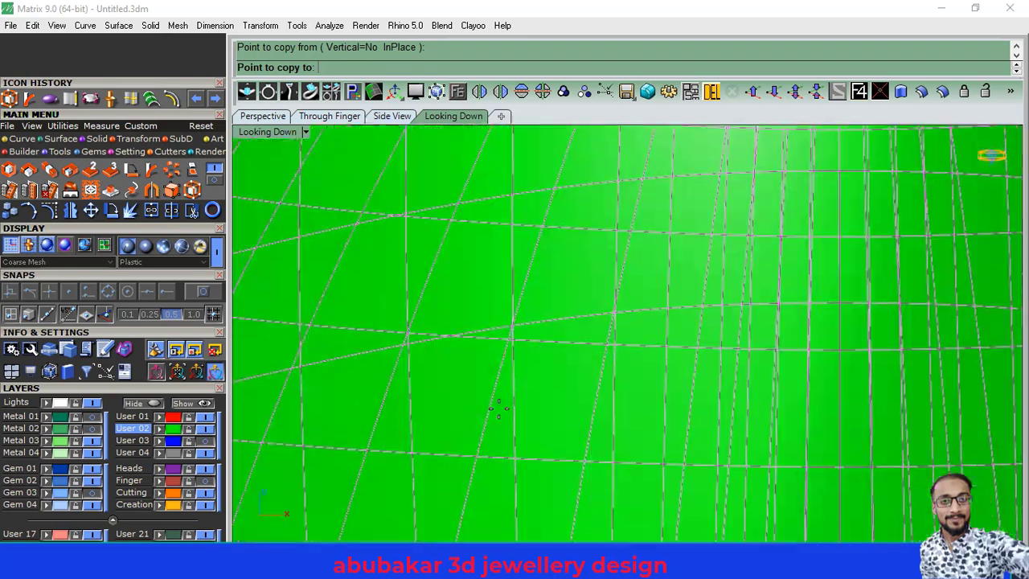
scroll(496, 411, "down", 1)
scroll(493, 418, "down", 1)
scroll(494, 420, "down", 1)
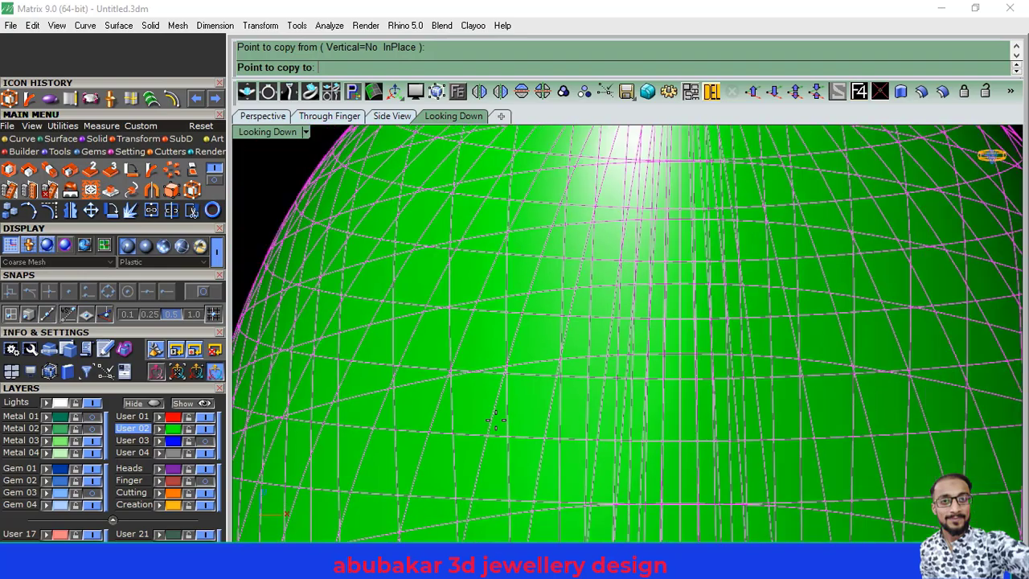
scroll(494, 420, "down", 1)
scroll(494, 419, "down", 1)
scroll(495, 420, "down", 1)
scroll(494, 420, "down", 1)
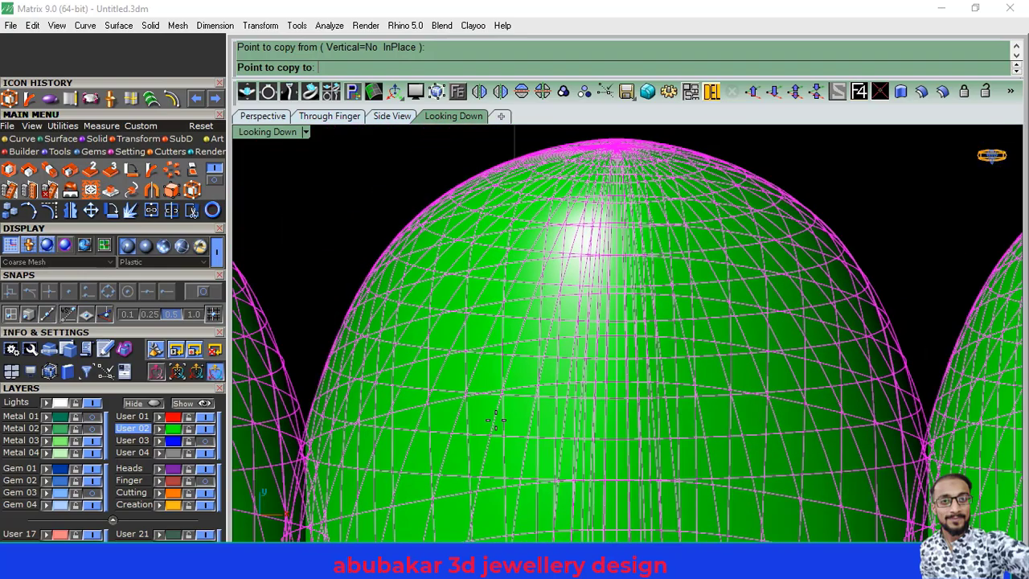
scroll(494, 420, "down", 1)
scroll(494, 419, "down", 3)
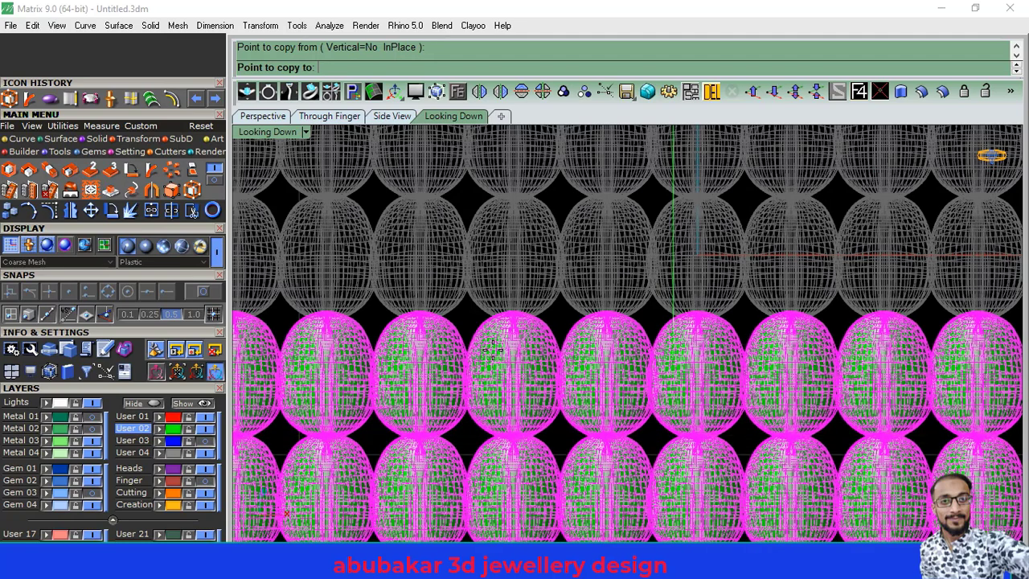
left_click(493, 354)
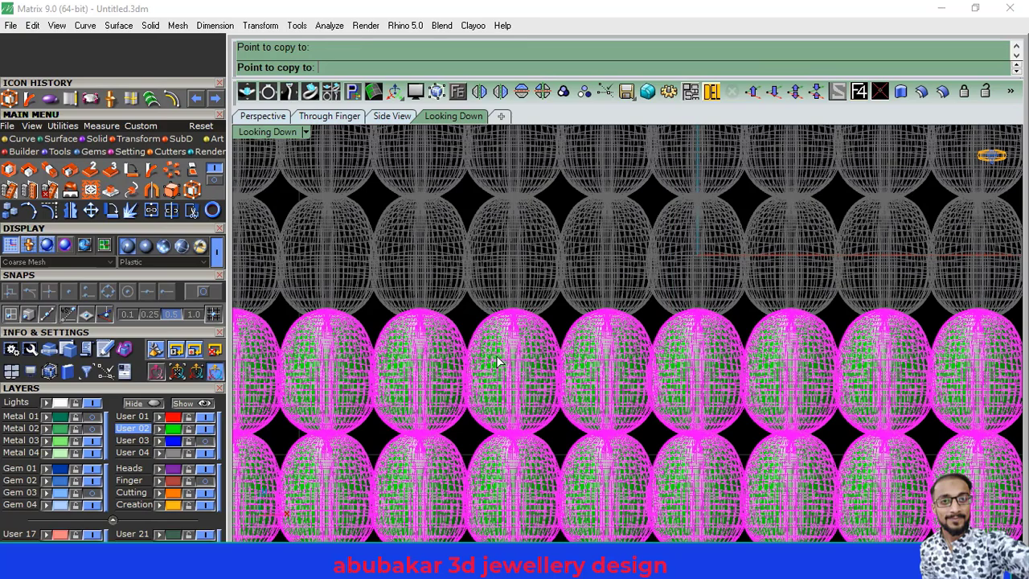
key("Return")
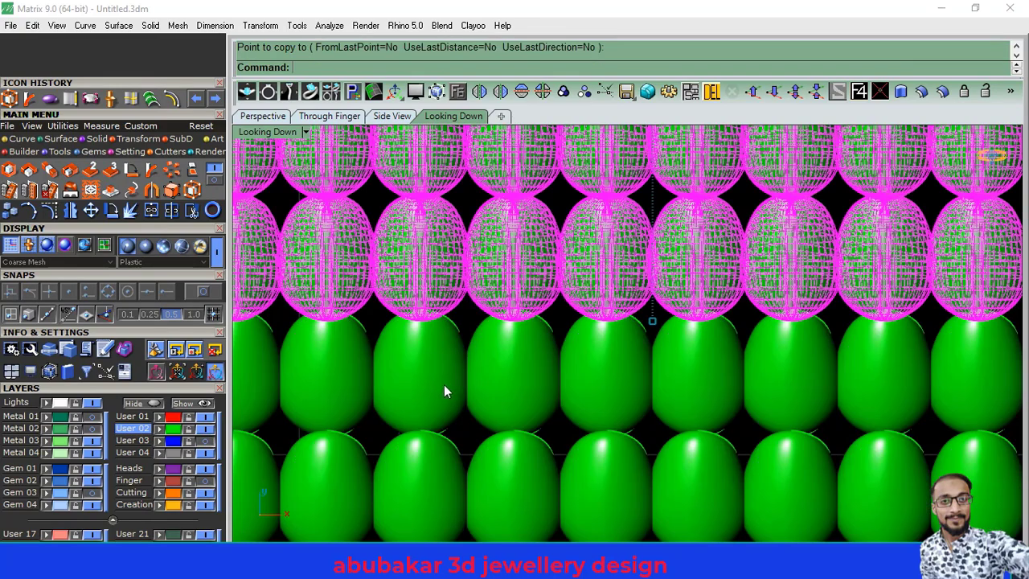
Step: Zoom out over the doubled grid, deselect everything, and end any pending command
scroll(444, 385, "down", 3)
scroll(443, 389, "down", 2)
scroll(438, 402, "down", 1)
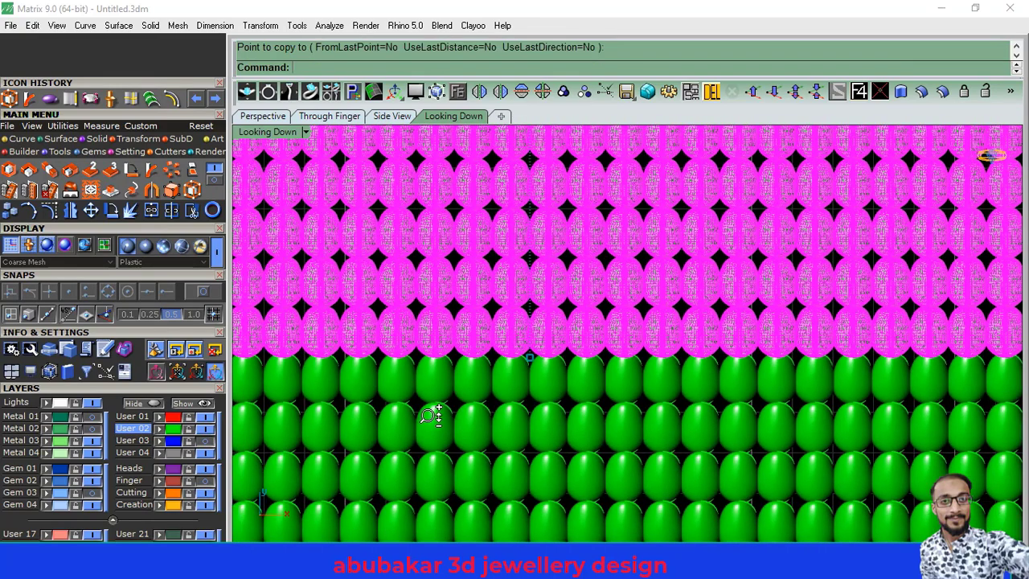
scroll(430, 411, "down", 1)
scroll(438, 404, "down", 1)
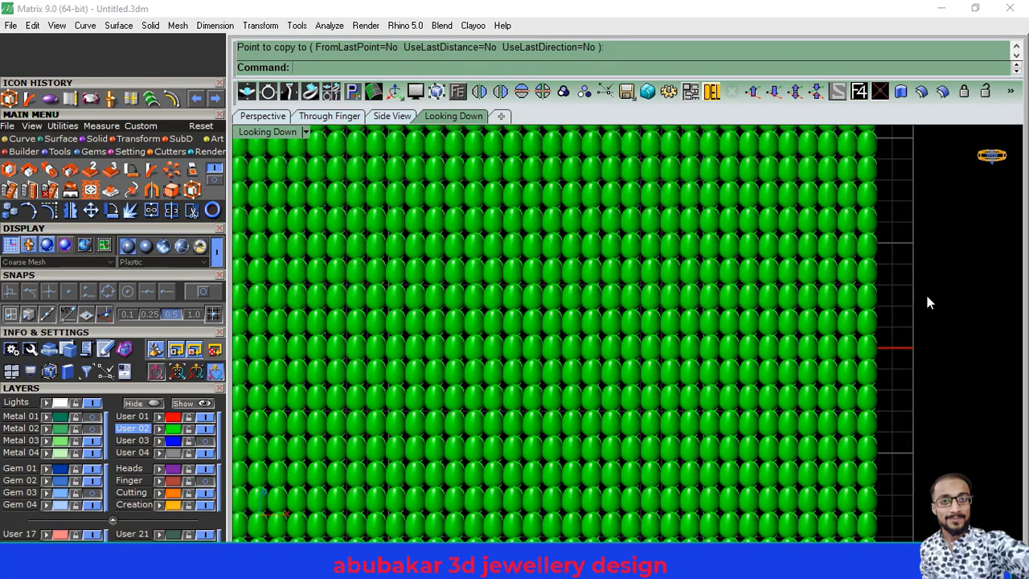
mouse_move(623, 389)
right_mouse_down()
mouse_move(703, 425)
mouse_move(753, 430)
right_mouse_up()
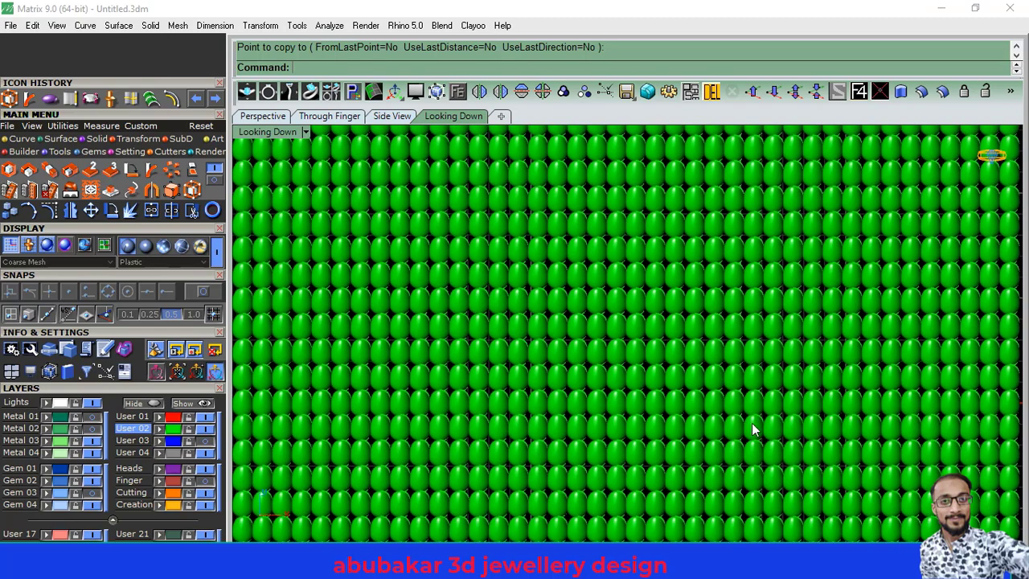
scroll(955, 250, "down", 1)
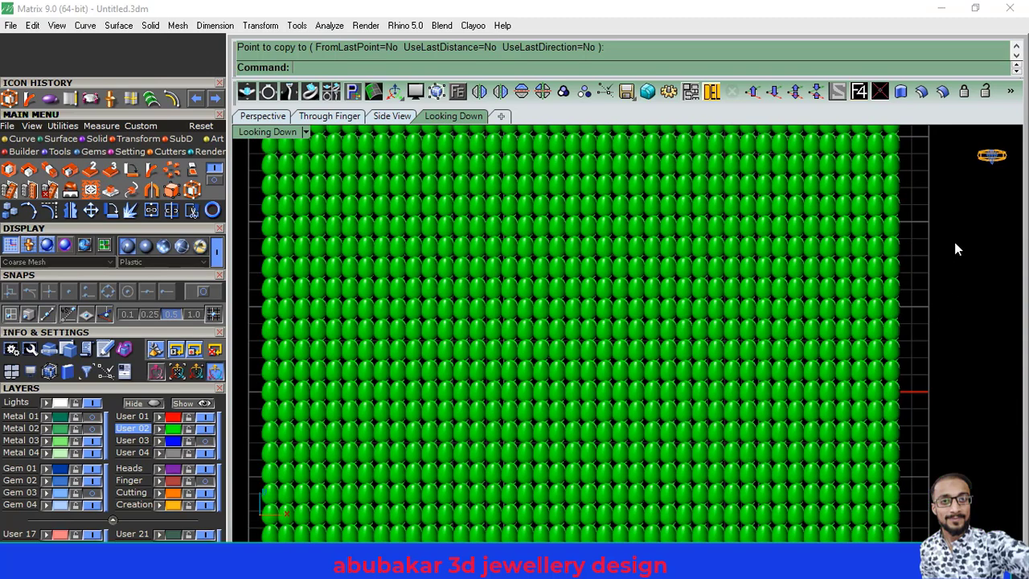
scroll(831, 313, "down", 1)
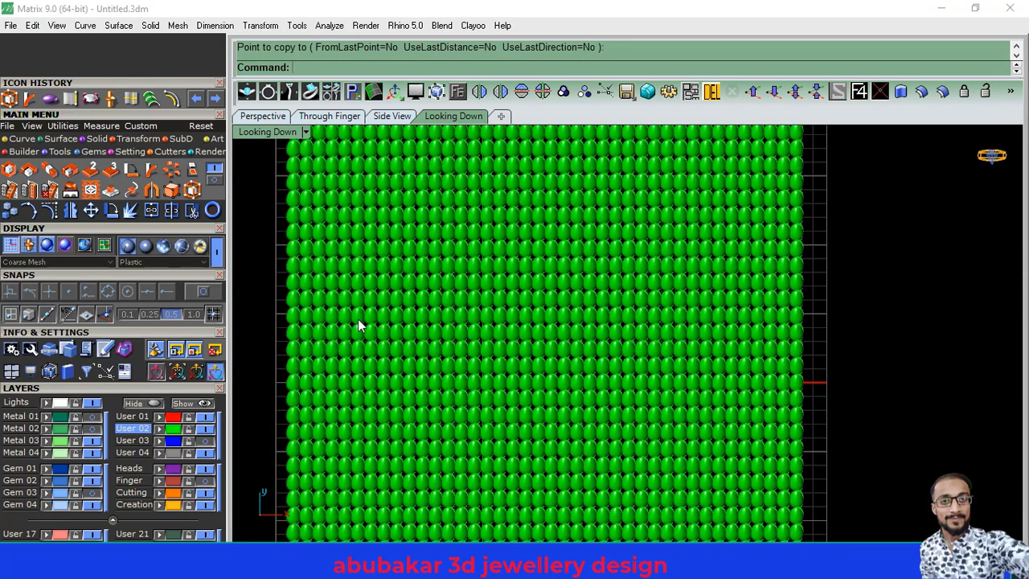
scroll(378, 338, "up", 1)
scroll(391, 349, "up", 1)
key("Return")
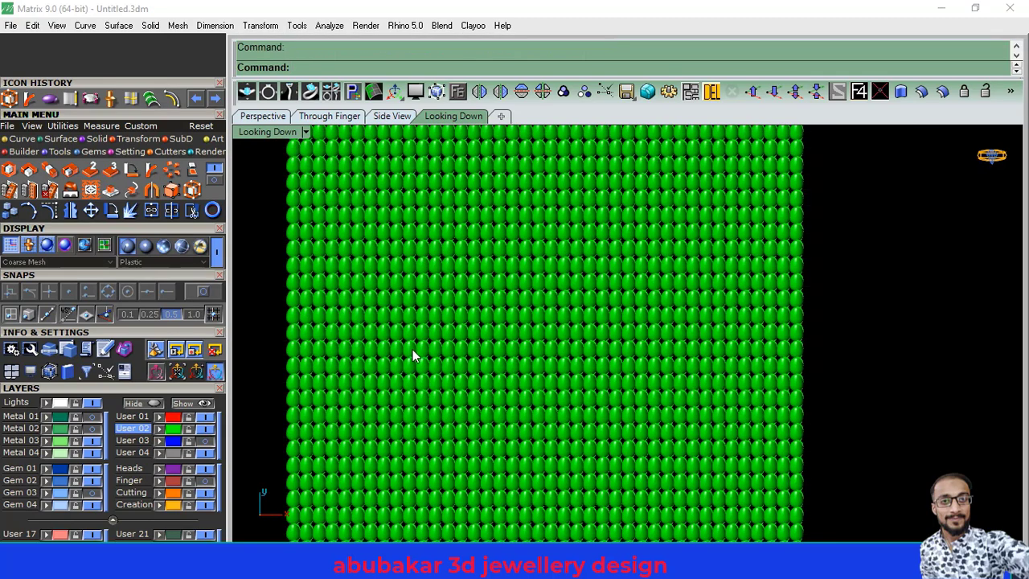
scroll(406, 365, "up", 2)
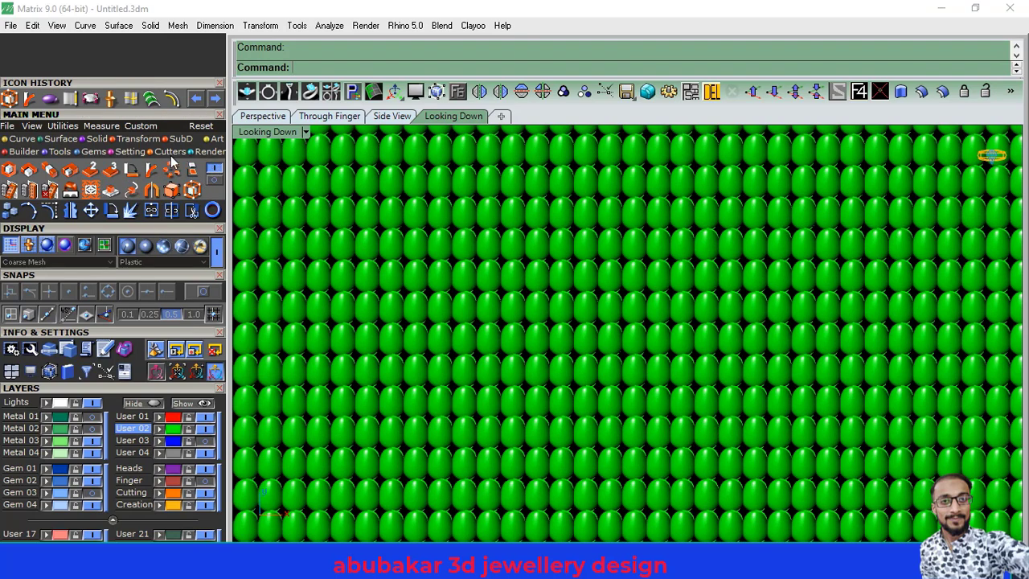
Step: Open the MatrixArt panel from the Art group and switch between its Utilities and View tabs
left_click(214, 139)
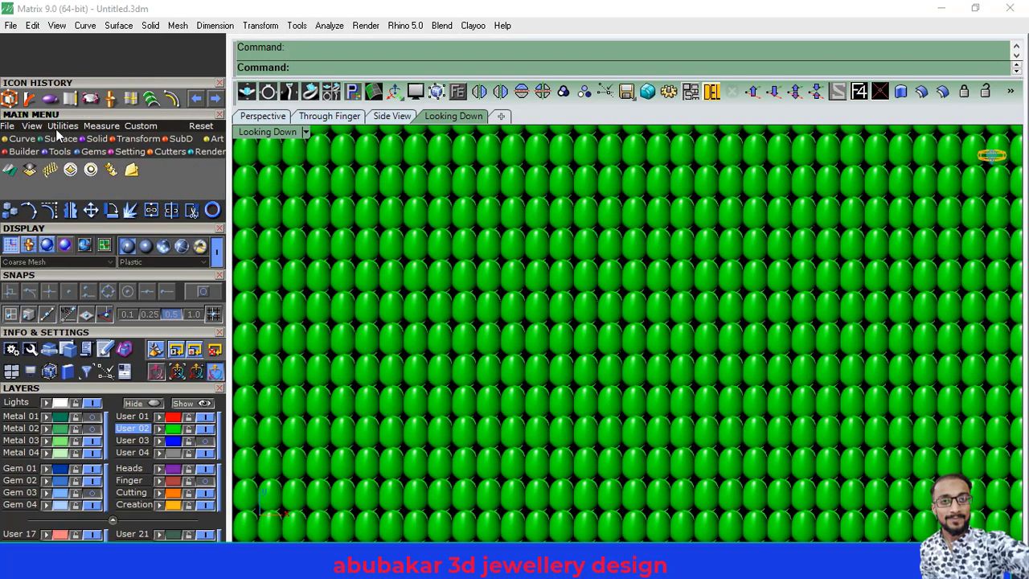
left_click(10, 172)
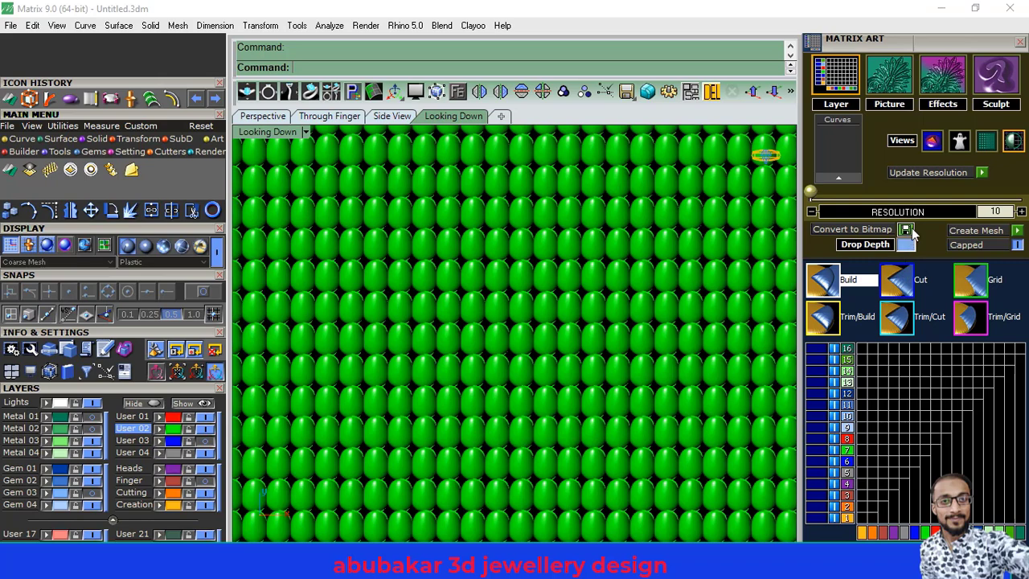
left_click(62, 127)
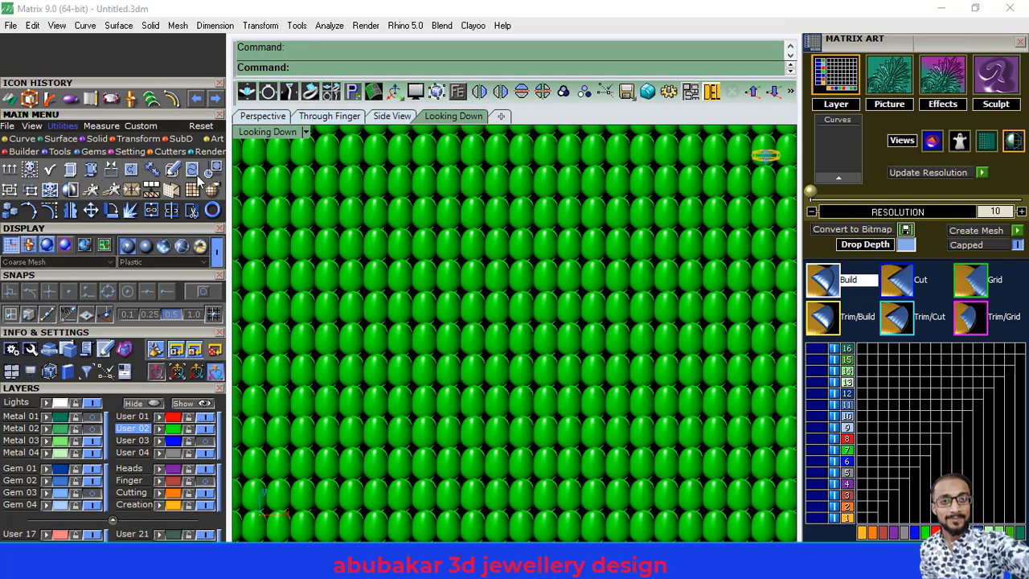
left_click(33, 128)
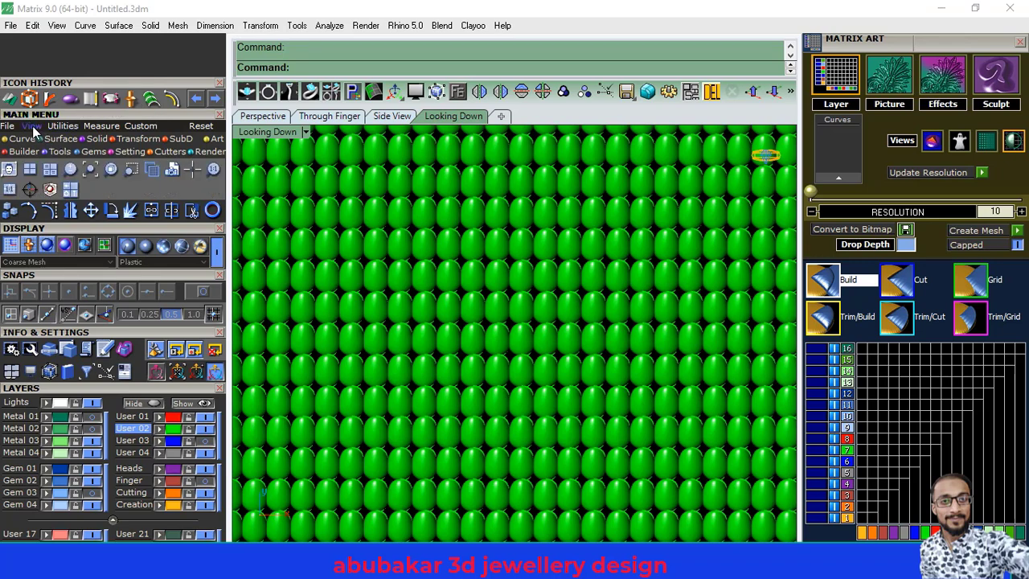
left_click(64, 128)
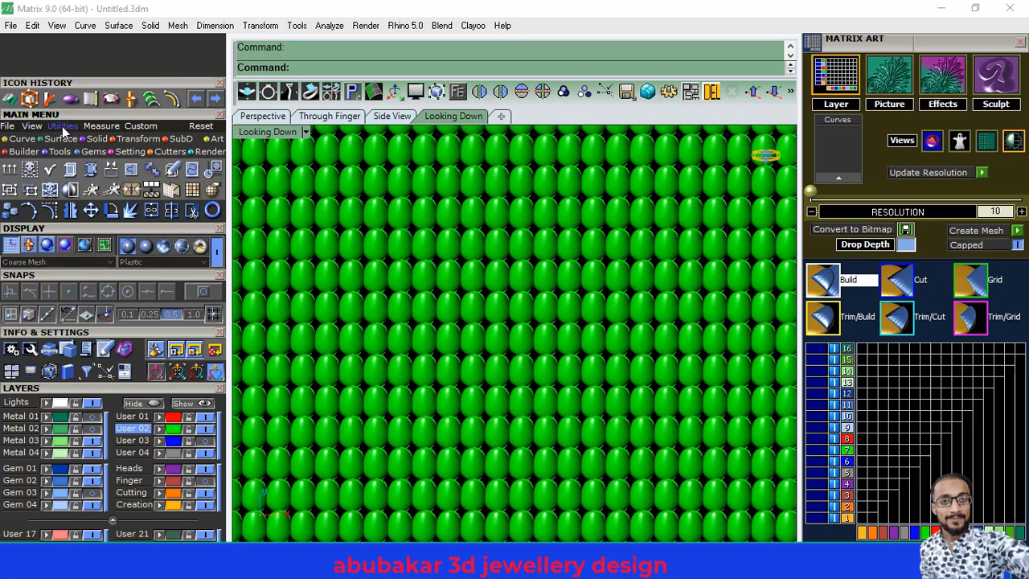
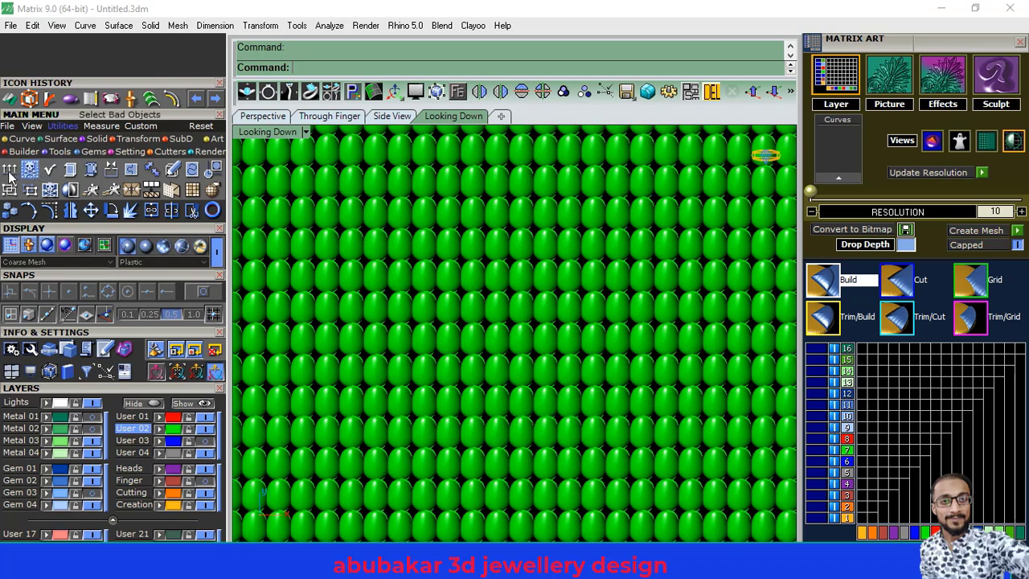
Step: Show the bead grid as a grayscale Z-buffer depth image and start a heightfield bitmap capture
left_click(836, 534)
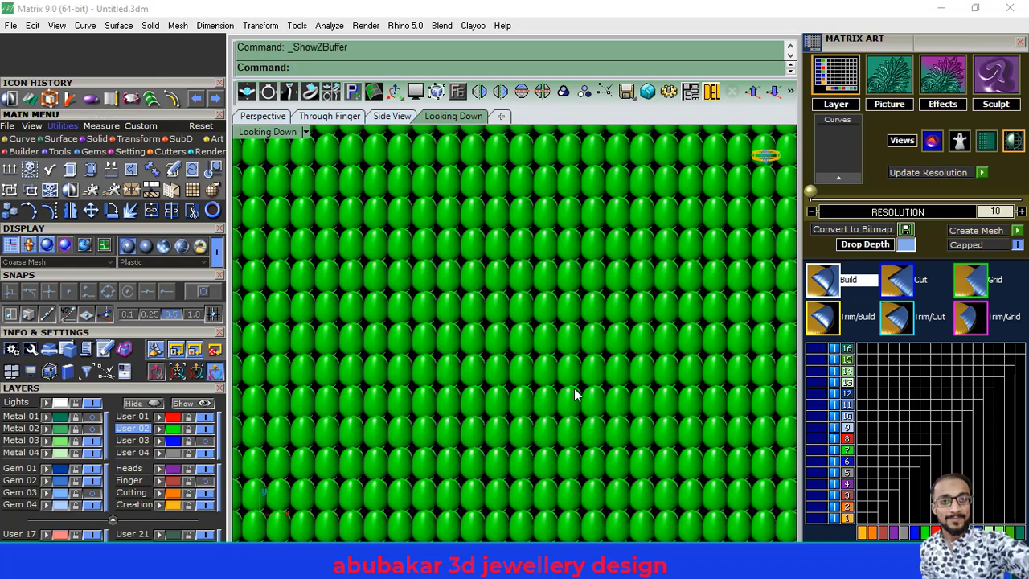
scroll(469, 385, "down", 1)
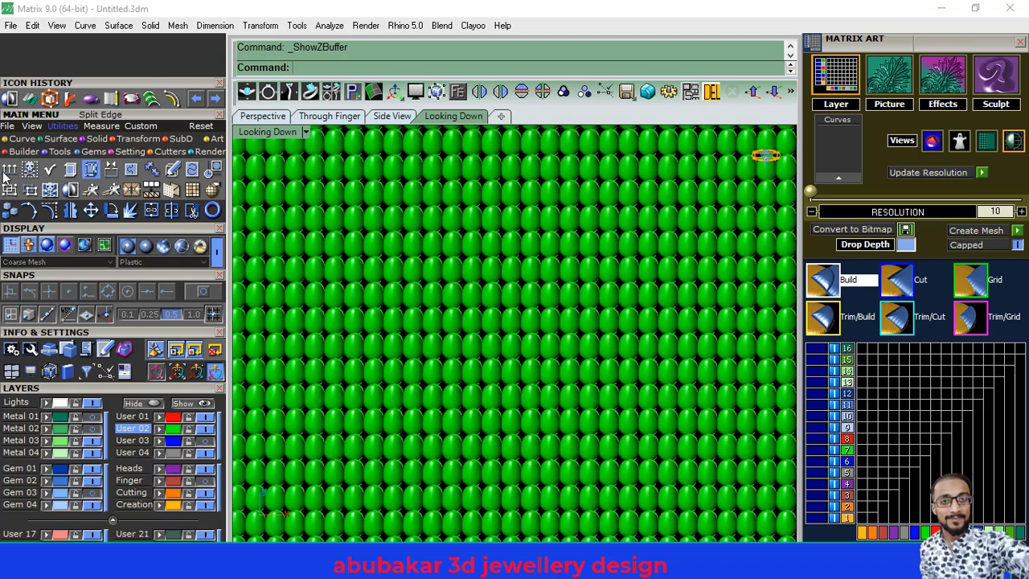
left_click(73, 193)
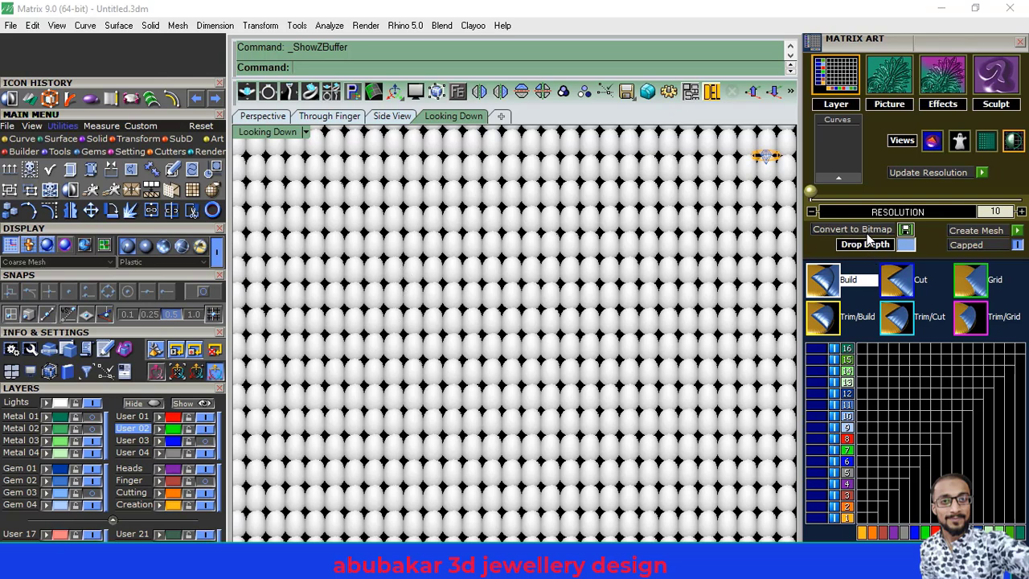
left_click(905, 232)
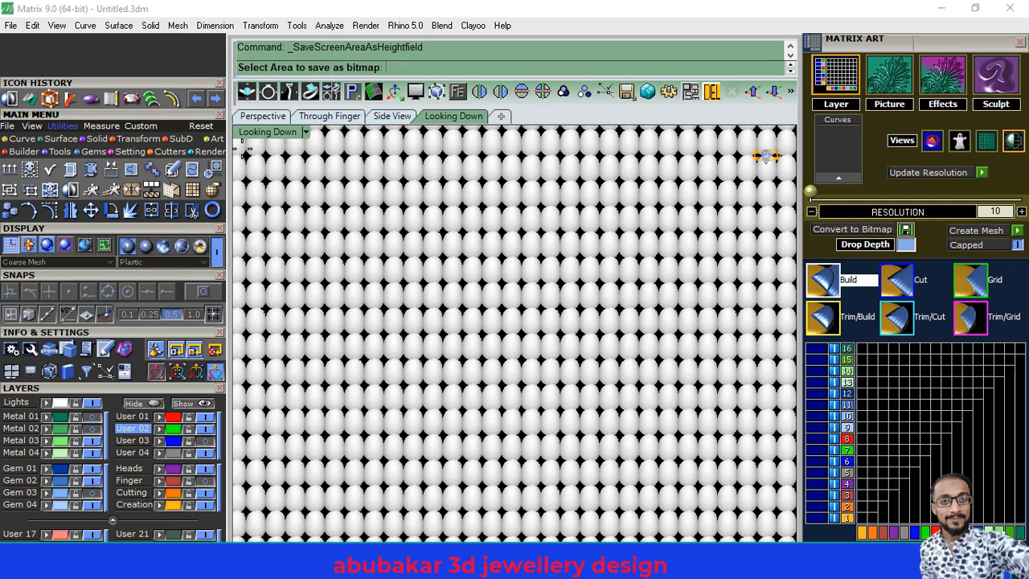
Step: Save the whole bead pattern area as heightfield bitmap 76, then turn off the Z-buffer view
mouse_move(240, 139)
left_mouse_down()
mouse_move(788, 482)
mouse_move(794, 538)
mouse_move(783, 537)
left_mouse_up()
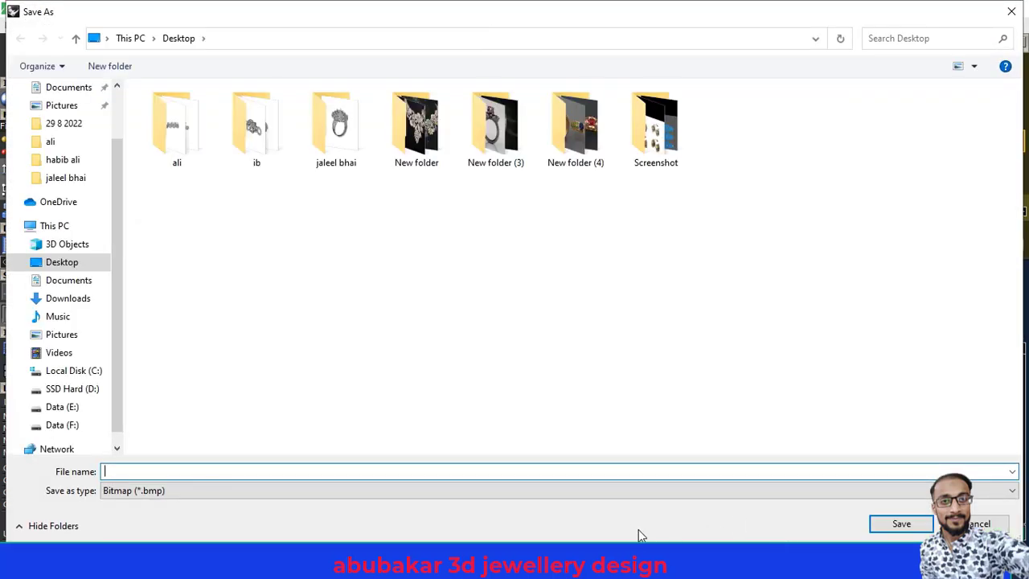
mouse_move(62, 262)
left_click(172, 471)
key("Return")
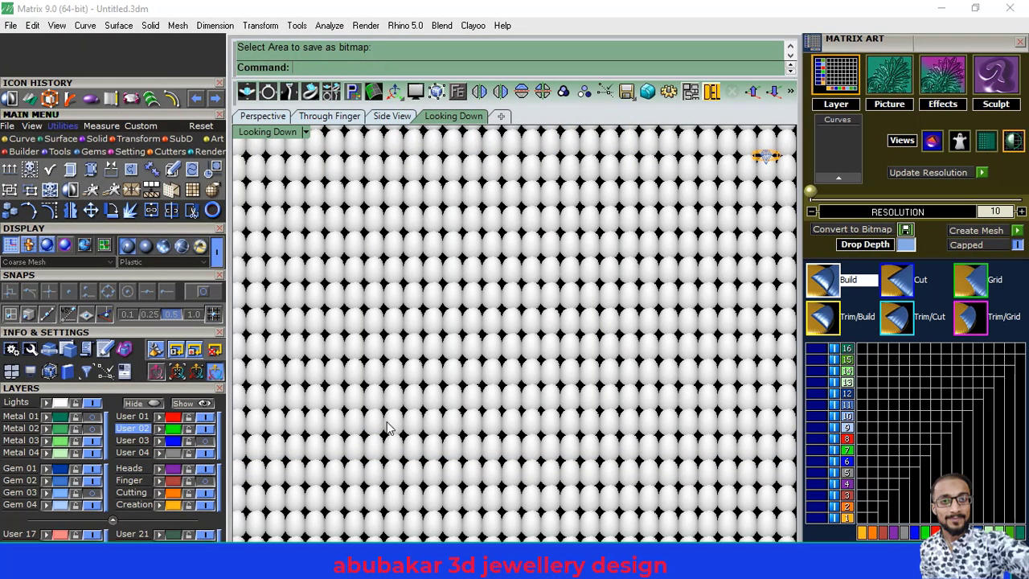
left_click(70, 190)
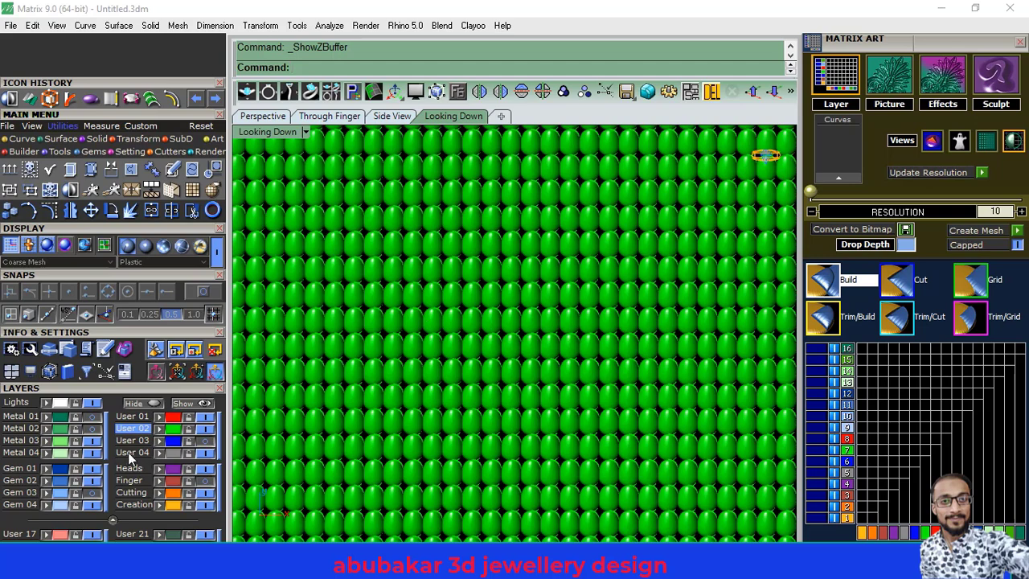
Step: Hide the bead mesh layer User 02 and show the green strip in perspective view
left_click(131, 417)
left_click(206, 430)
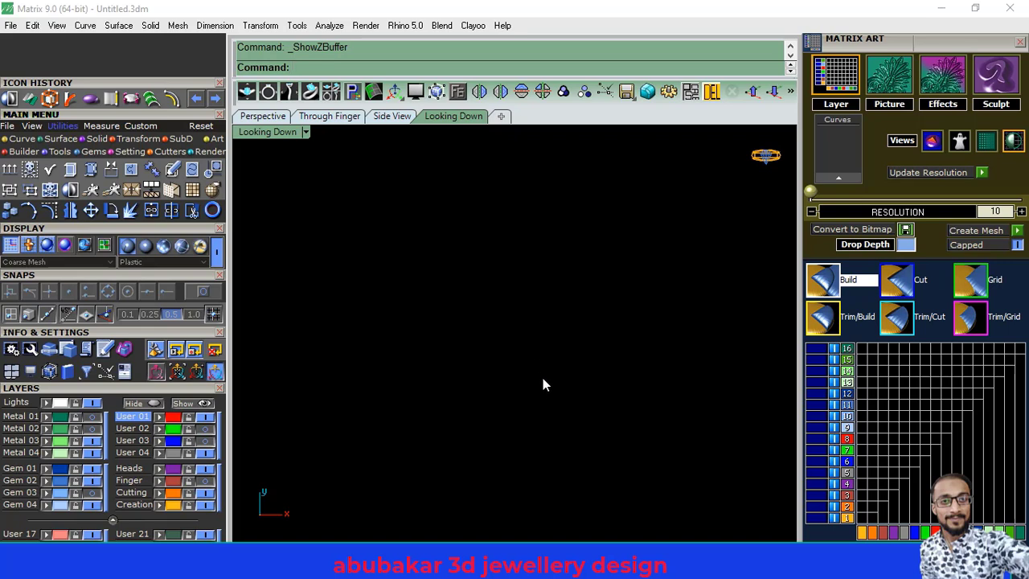
key("Escape")
scroll(495, 306, "up", 2)
scroll(495, 306, "up", 3)
scroll(498, 305, "up", 2)
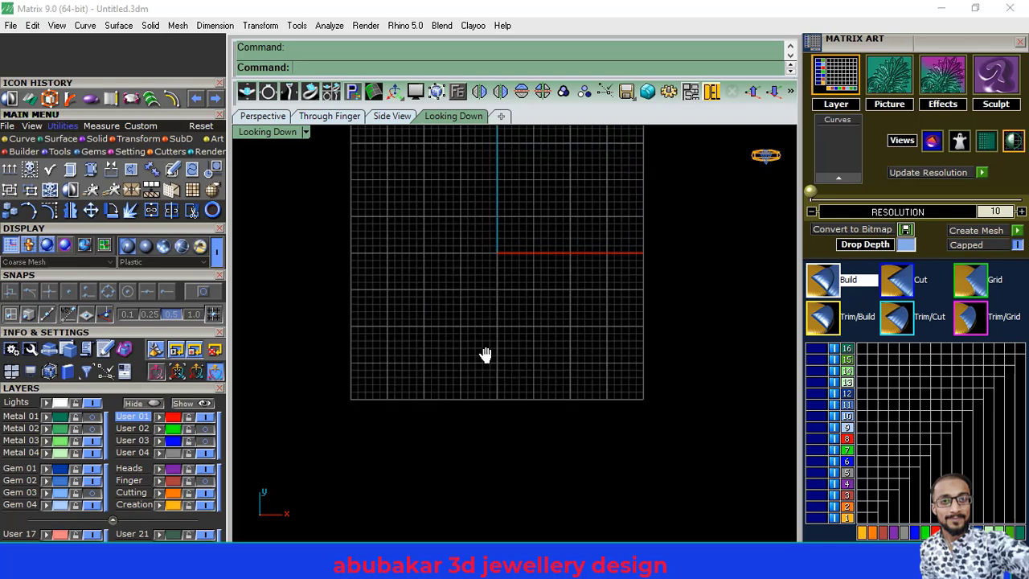
left_click(92, 430)
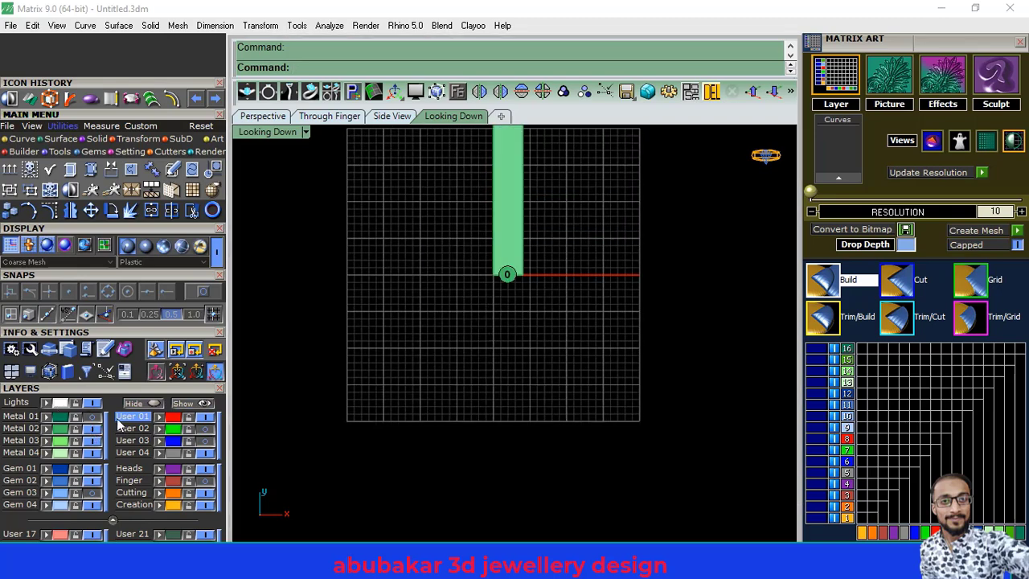
left_click(258, 116)
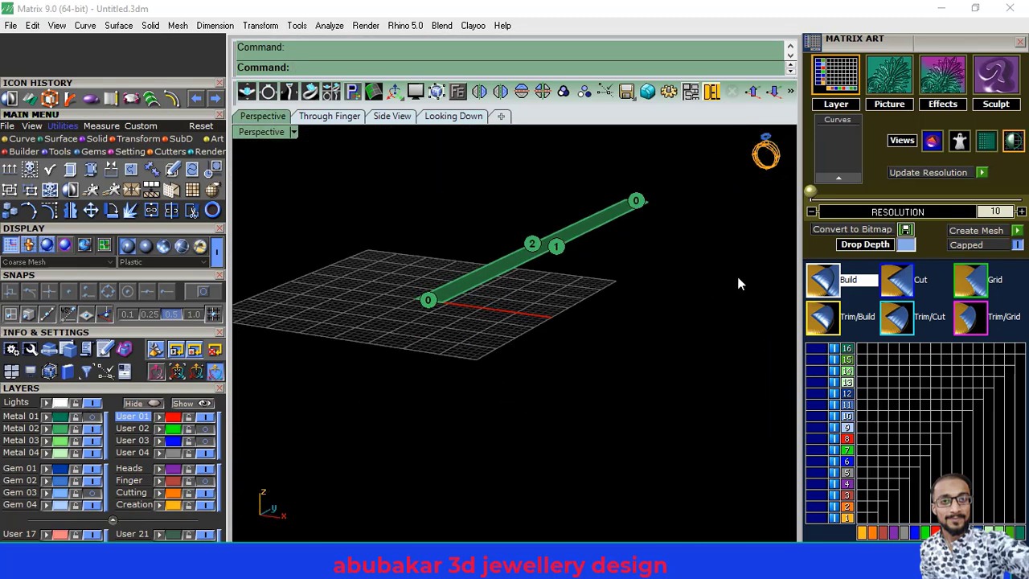
right_click_drag(544, 389, 423, 392)
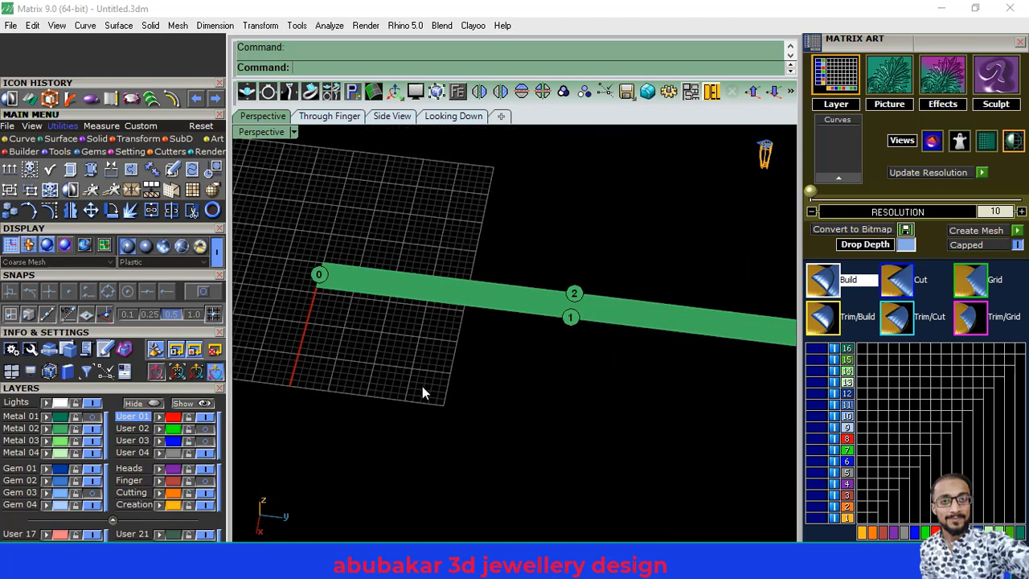
Step: Show the blue ring layer, duplicate the green strip's border as curves, and delete the strip
left_click(203, 441)
mouse_move(362, 337)
right_mouse_down()
mouse_move(551, 372)
mouse_move(595, 446)
right_mouse_up()
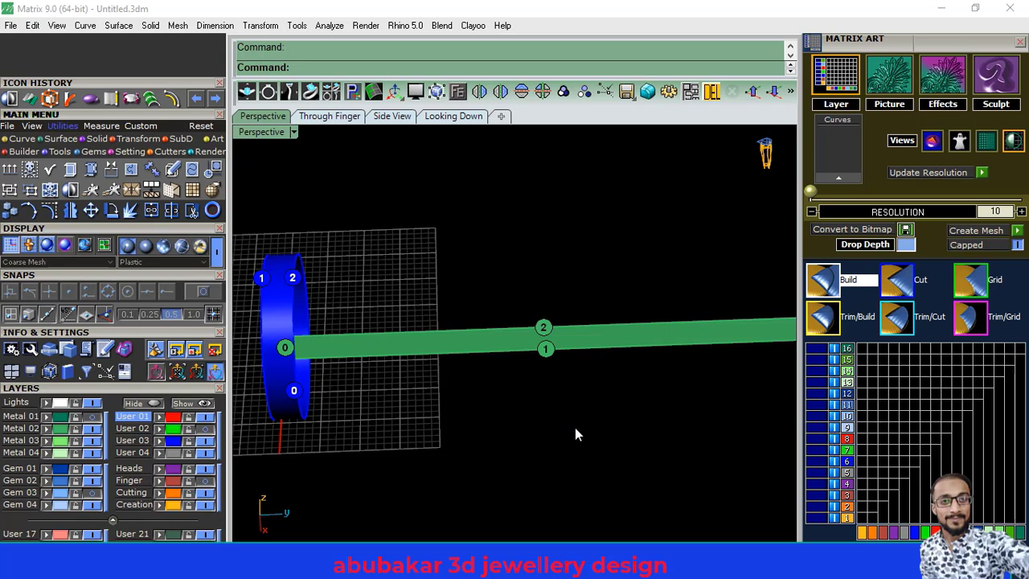
mouse_move(555, 378)
right_mouse_down()
mouse_move(528, 397)
mouse_move(527, 331)
right_mouse_up()
left_click(526, 330)
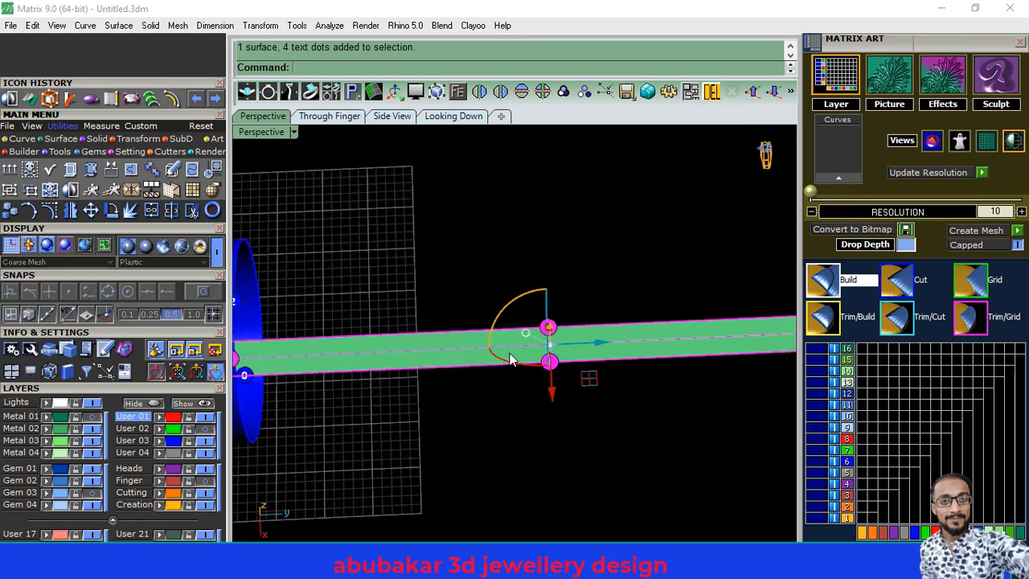
left_click(23, 139)
left_click(192, 190)
left_click(478, 253)
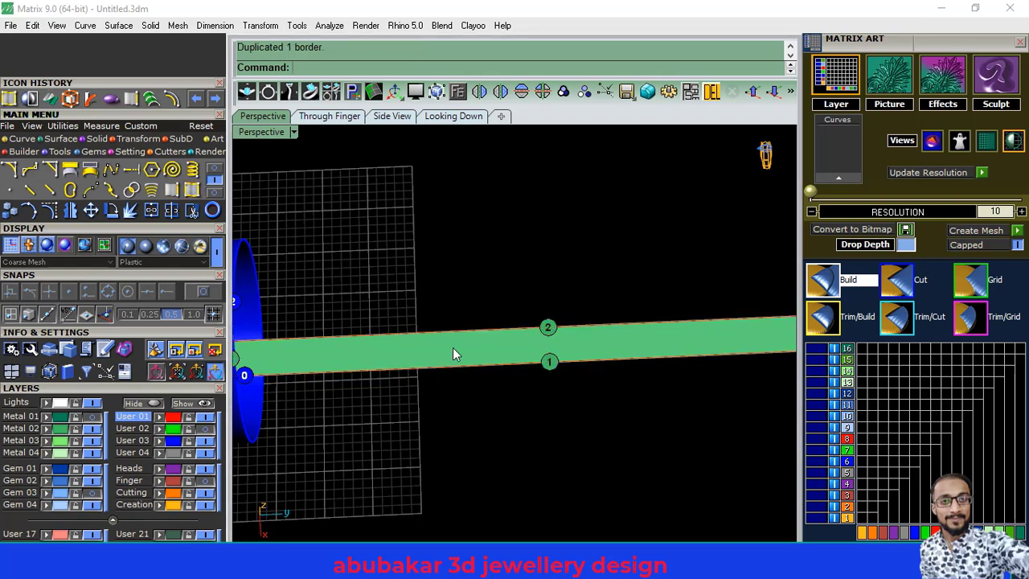
key("Delete")
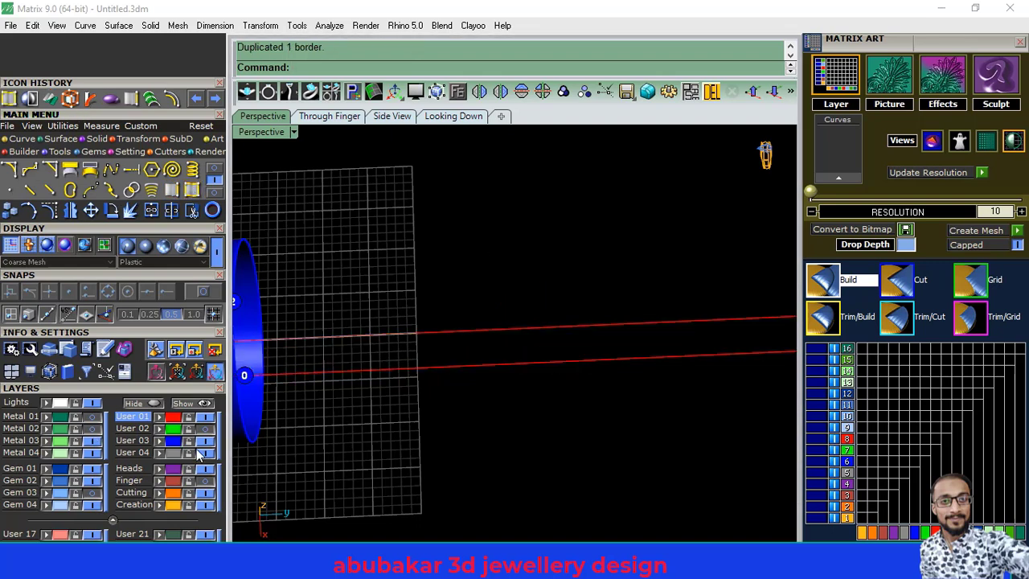
Step: Add one red border curve as a MatrixArt rail
scroll(422, 338, "down", 3)
scroll(408, 376, "down", 1)
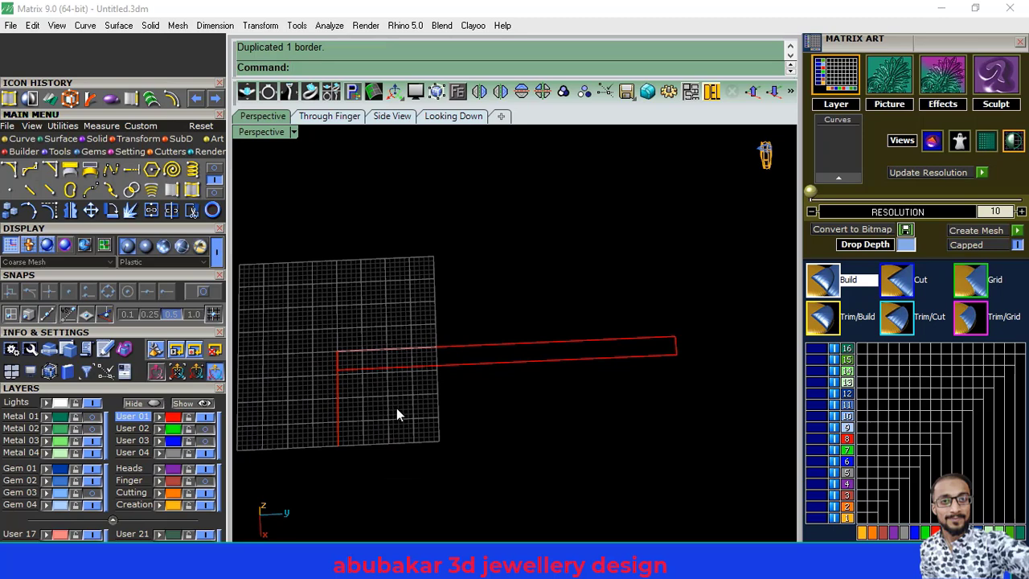
left_click(643, 354)
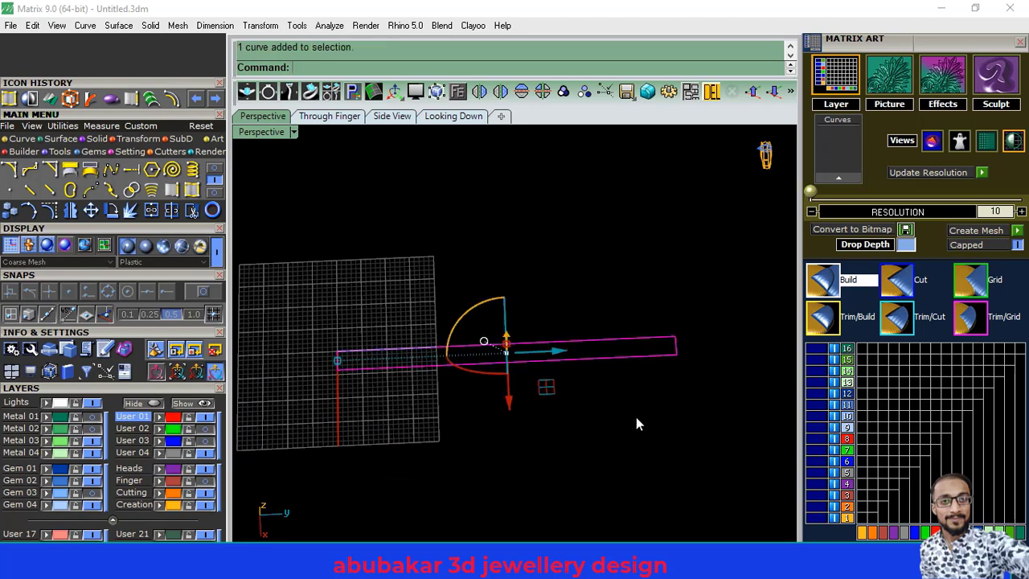
left_click(837, 184)
mouse_move(761, 218)
right_mouse_down()
mouse_move(682, 365)
mouse_move(569, 320)
mouse_move(576, 353)
mouse_move(533, 313)
mouse_move(658, 356)
right_mouse_up()
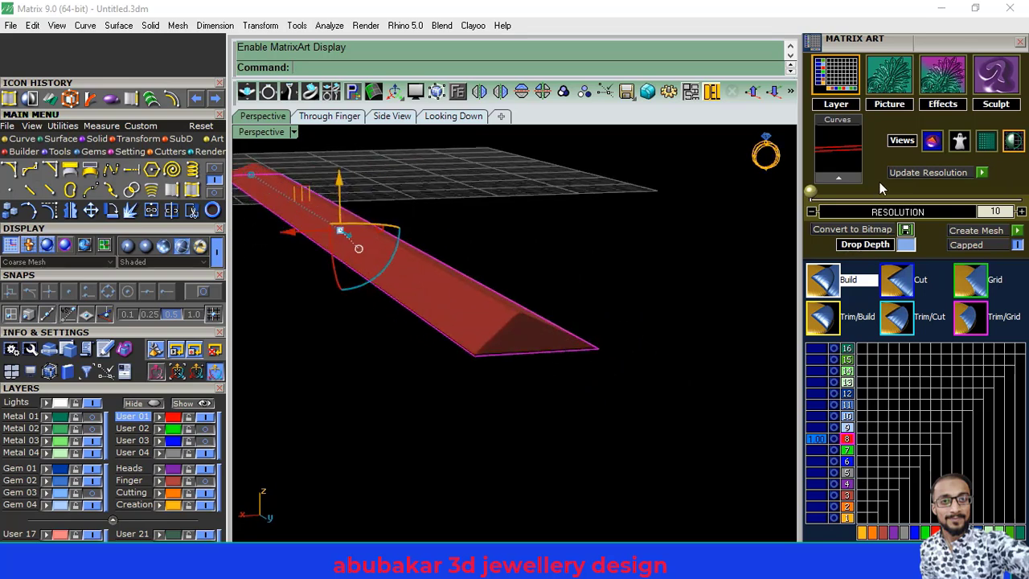
Step: Float the MatrixArt panel, apply the chisel 1 profile to the rail, and steepen its profile curve
scroll(874, 142, "down", 1)
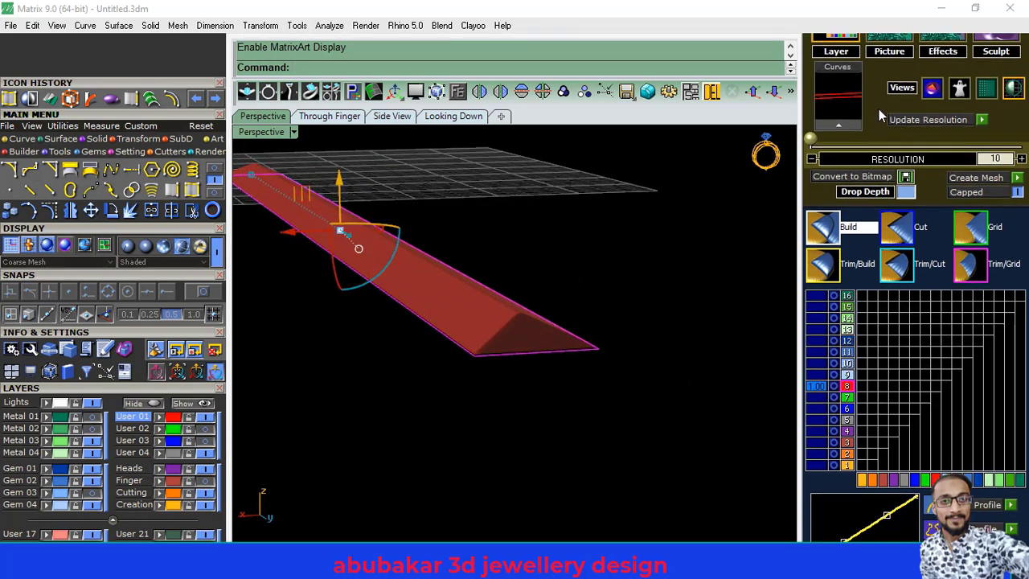
scroll(876, 109, "up", 3)
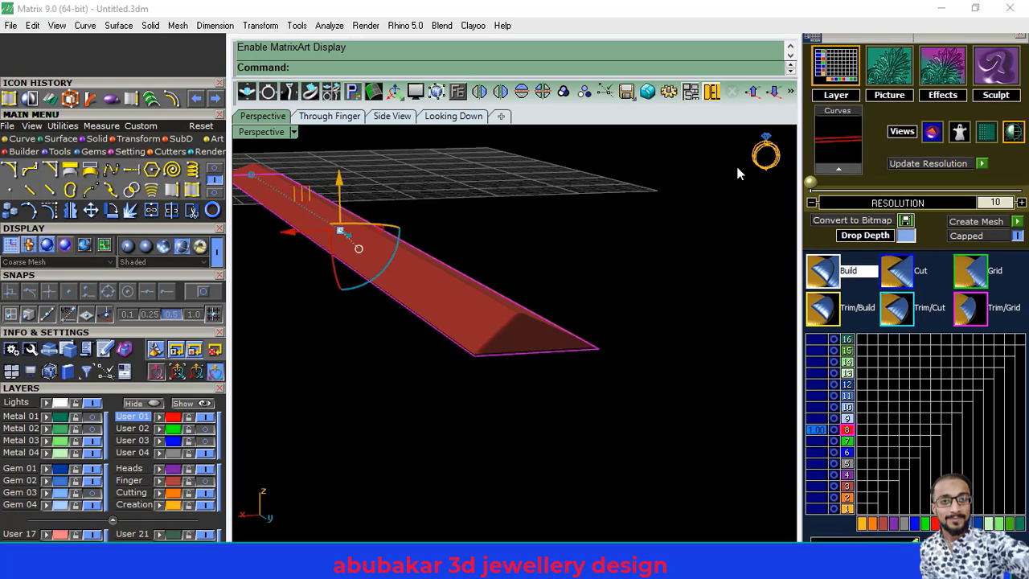
mouse_move(812, 115)
left_mouse_down()
mouse_move(681, 111)
mouse_move(694, 92)
mouse_move(904, 59)
left_mouse_up()
mouse_move(494, 259)
right_mouse_down()
mouse_move(533, 299)
mouse_move(471, 328)
mouse_move(483, 299)
right_mouse_up()
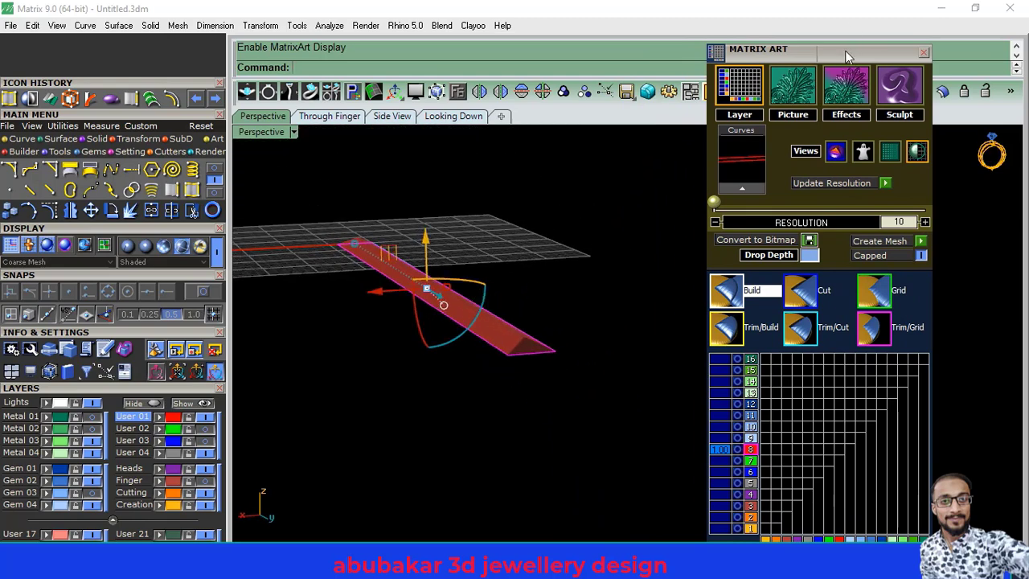
left_click_drag(846, 56, 852, 29)
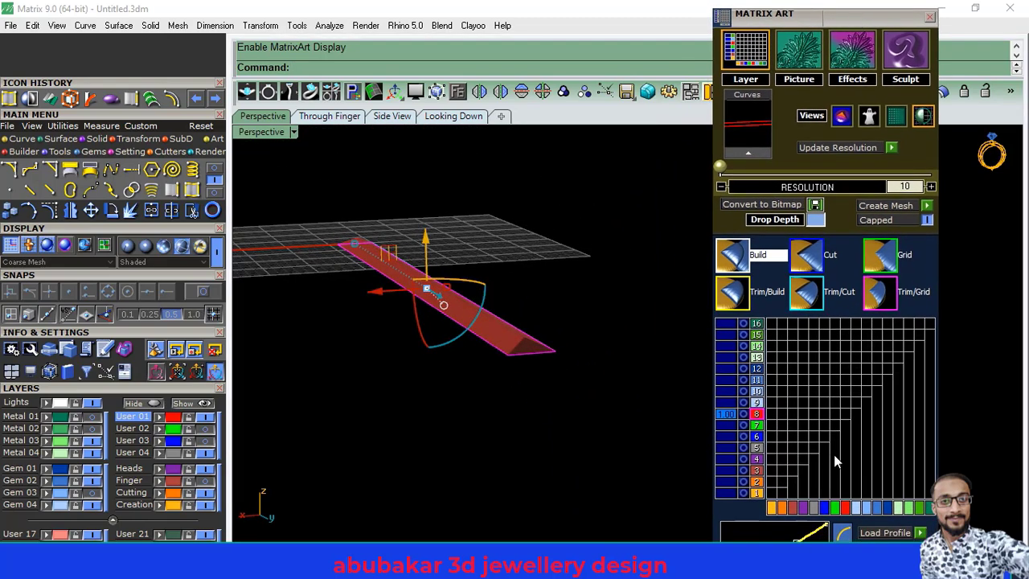
left_click(920, 533)
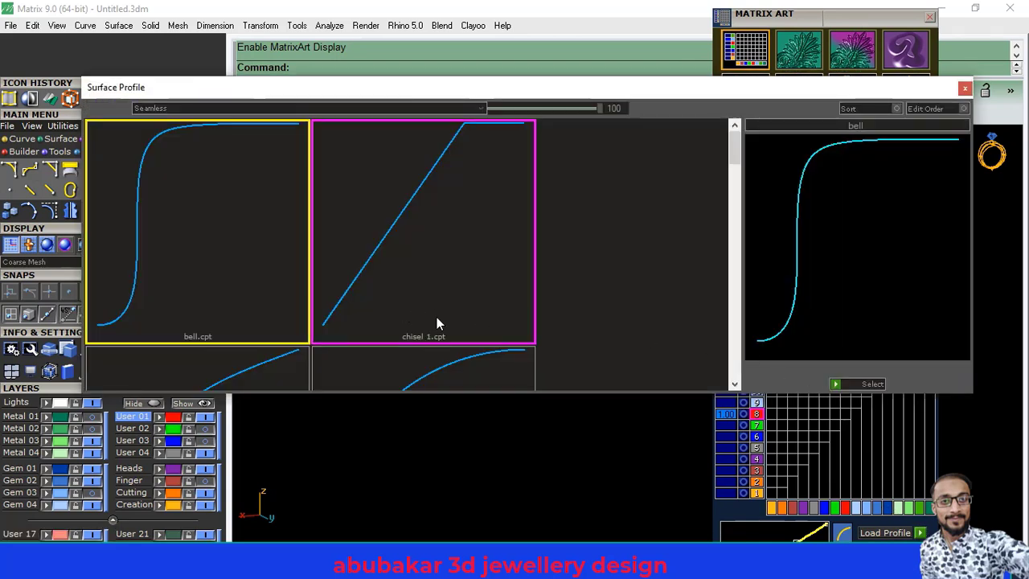
left_click(480, 213)
left_click(836, 384)
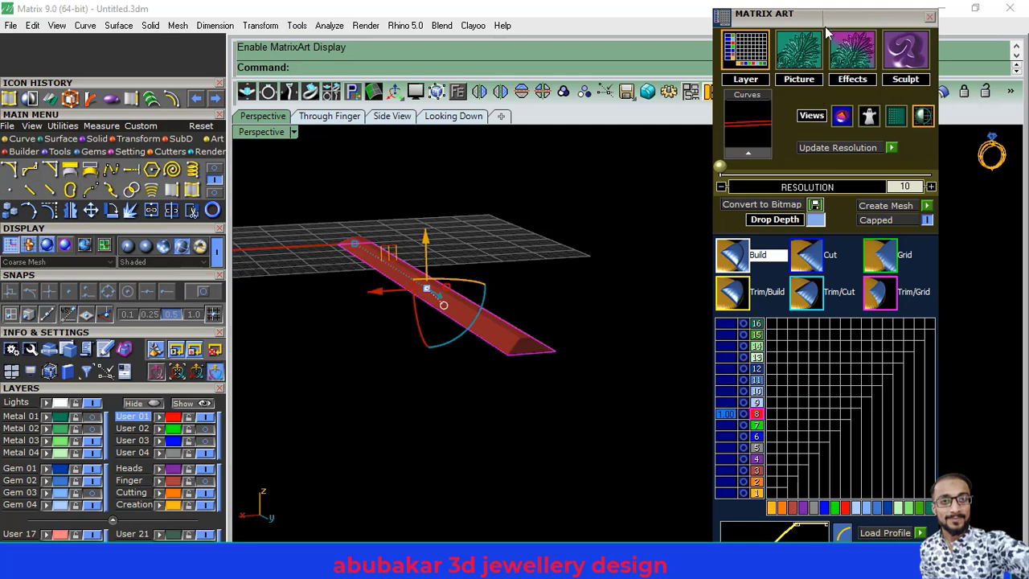
left_click_drag(834, 21, 837, 5)
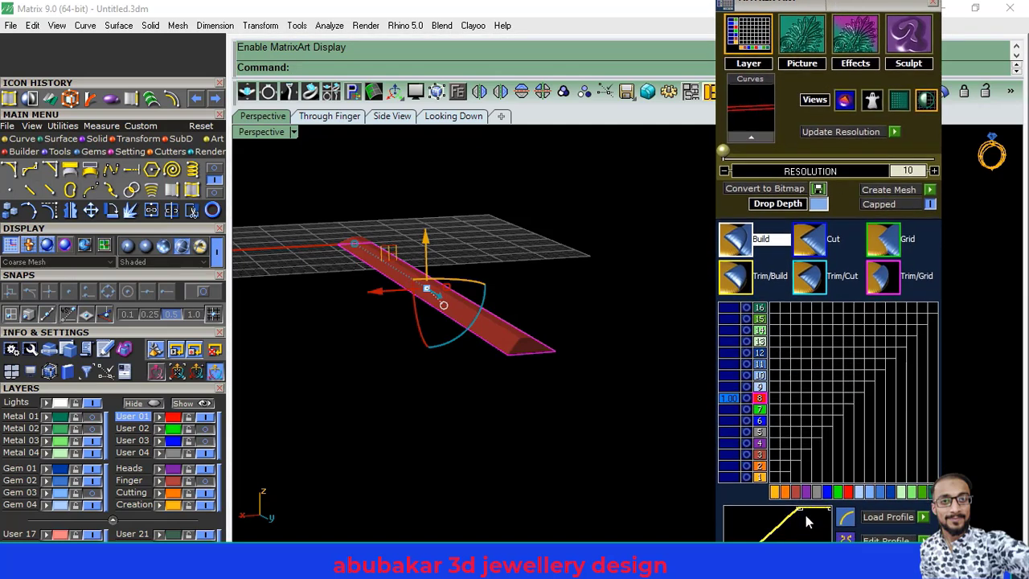
mouse_move(808, 523)
left_mouse_down()
mouse_move(822, 522)
mouse_move(830, 540)
left_mouse_up()
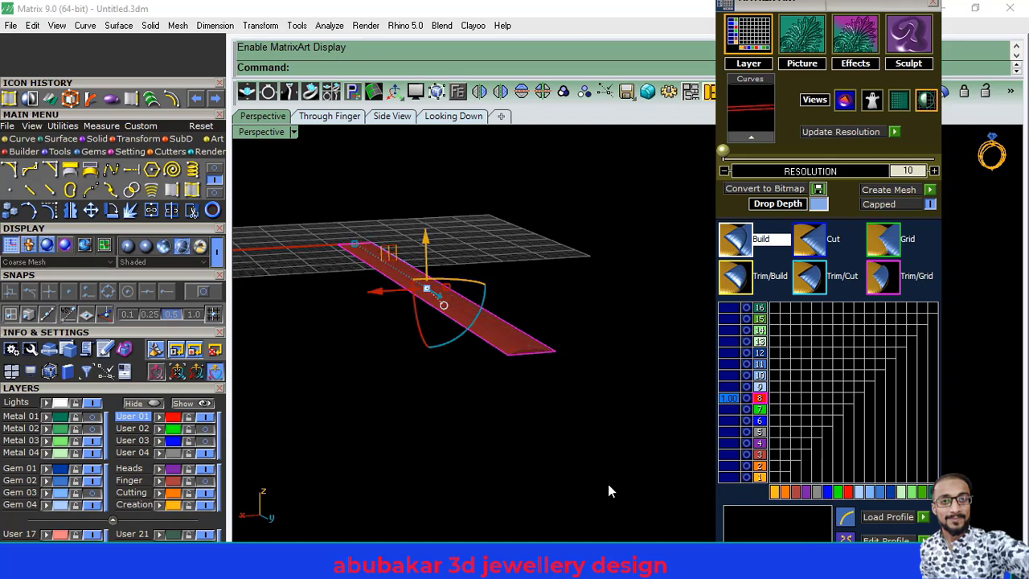
mouse_move(609, 487)
right_mouse_down()
mouse_move(443, 393)
mouse_move(522, 448)
mouse_move(546, 397)
mouse_move(450, 394)
mouse_move(471, 419)
mouse_move(475, 360)
mouse_move(577, 413)
mouse_move(507, 384)
mouse_move(533, 409)
mouse_move(611, 401)
right_mouse_up()
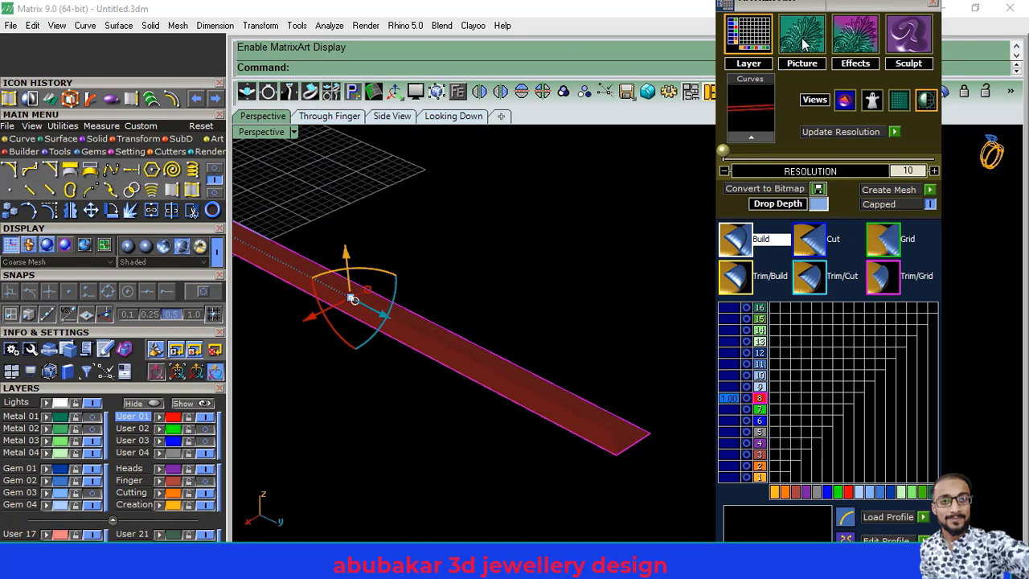
Step: Load bitmap 76 from the Desktop as the MatrixArt relief picture
left_click(802, 42)
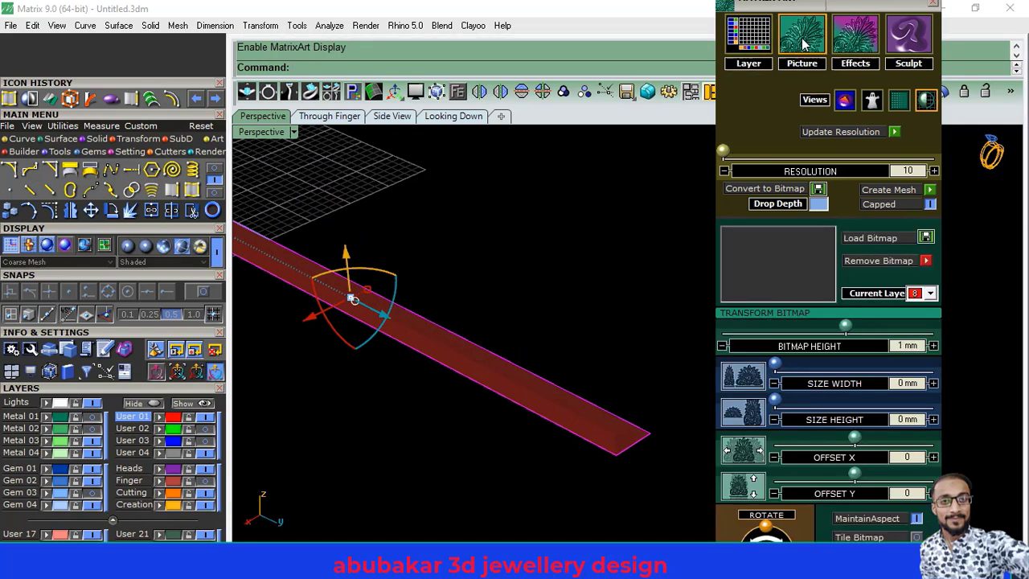
left_click(799, 257)
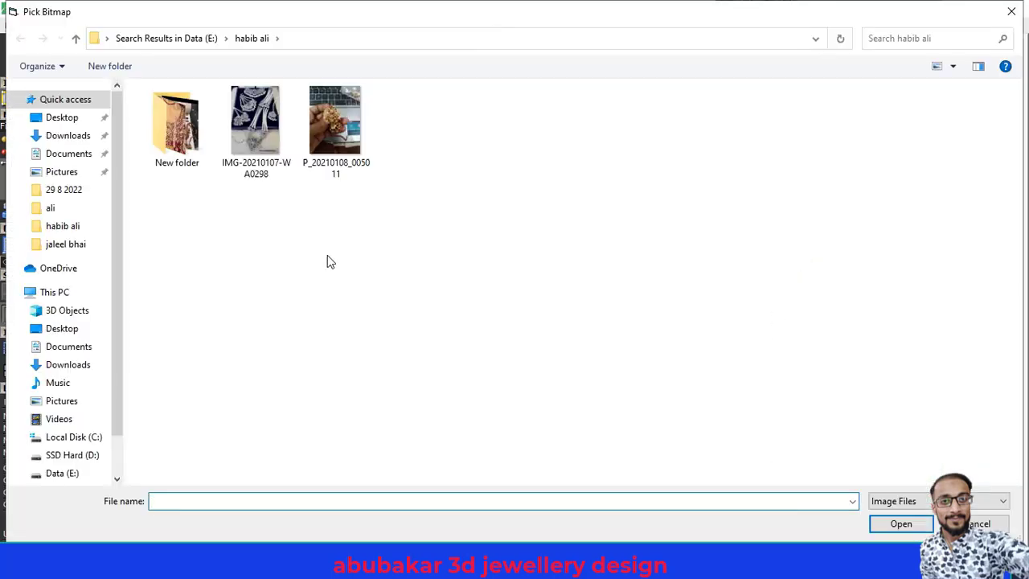
left_click(71, 119)
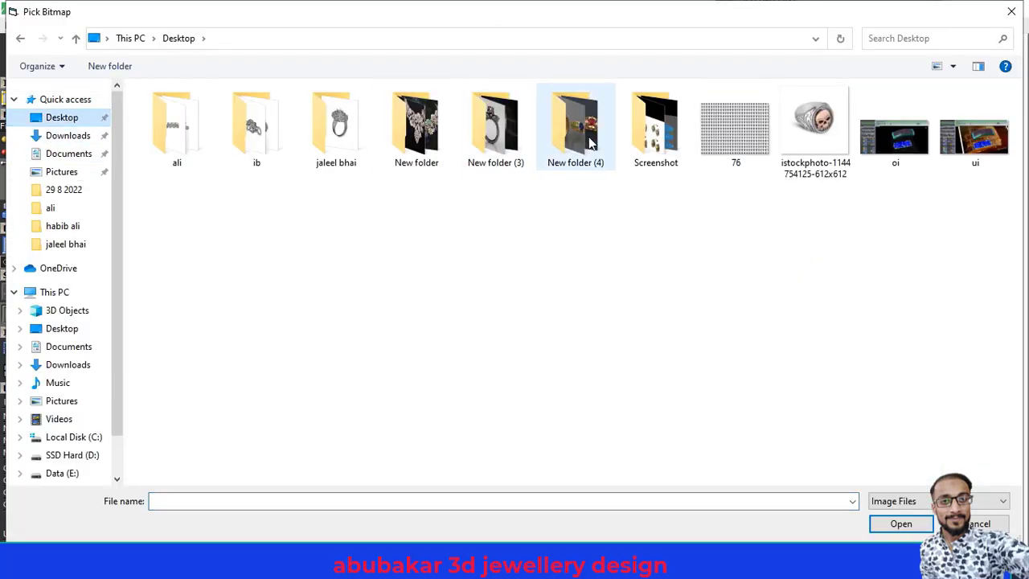
left_click(719, 142)
left_click(910, 529)
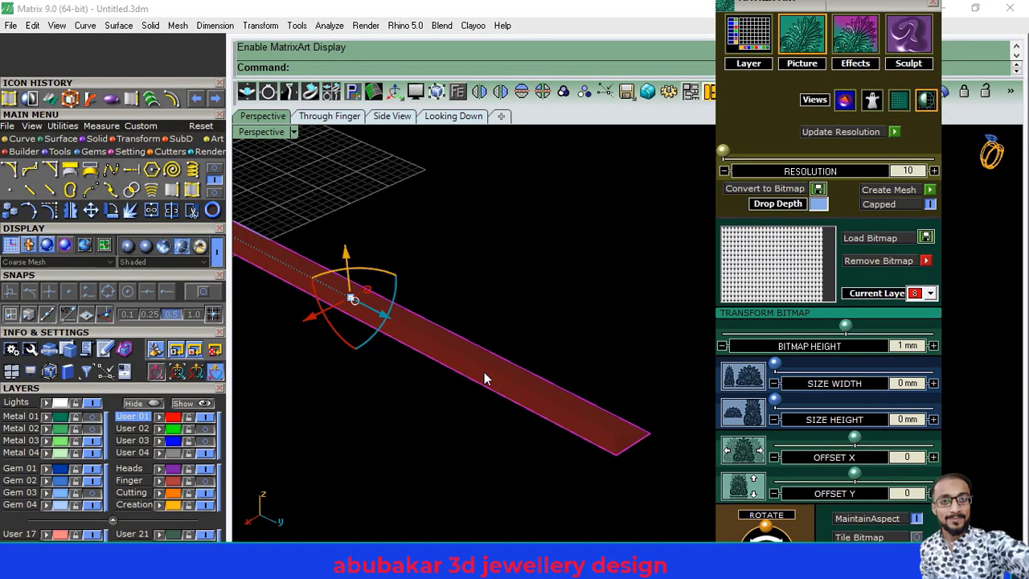
Step: Apply the bead bitmap relief to the strip and set its height to 0.5 mm
right_click_drag(530, 366, 450, 426)
scroll(417, 438, "up", 3)
scroll(497, 421, "down", 3)
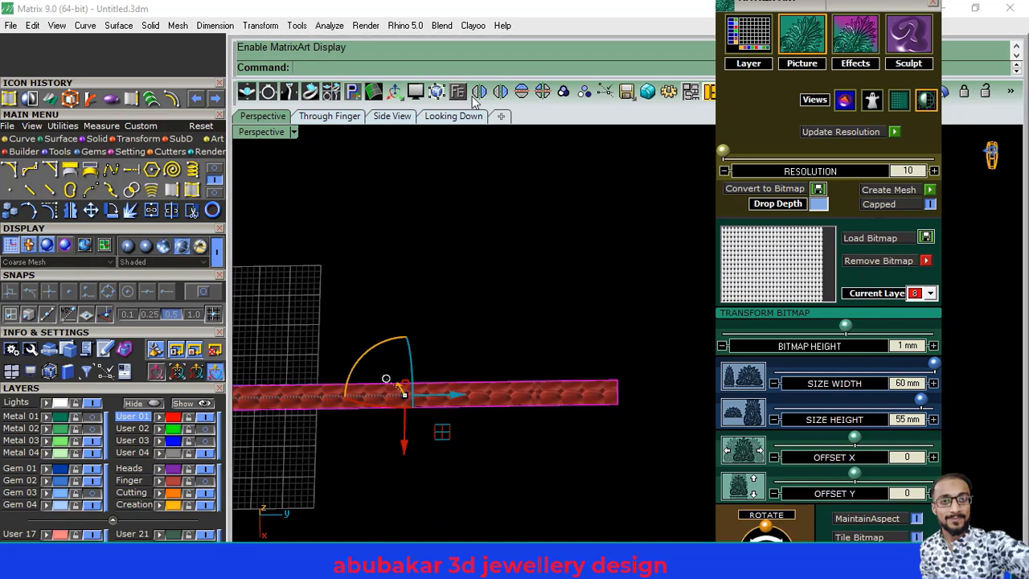
left_click(450, 116)
right_click_drag(540, 302, 438, 334)
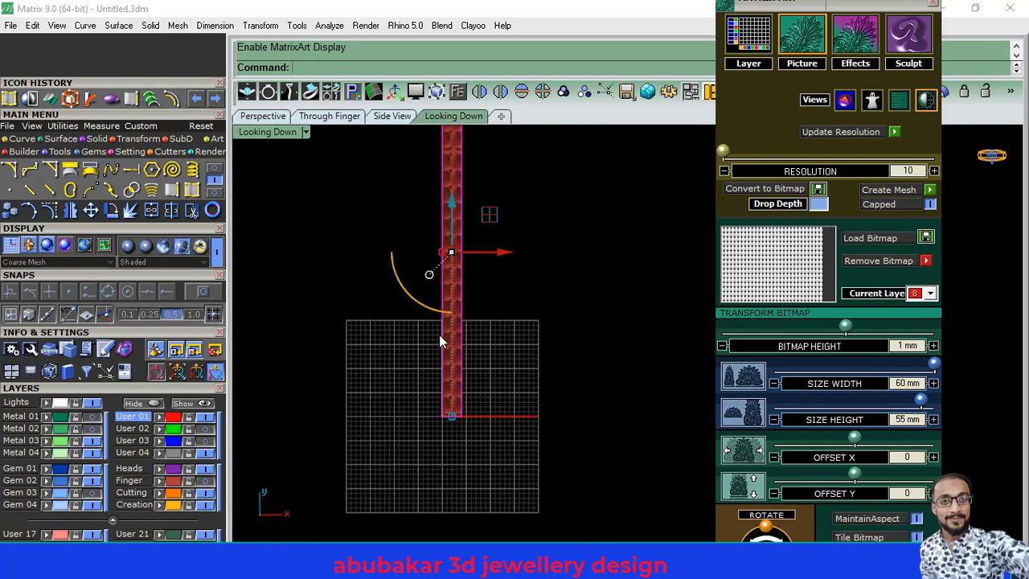
scroll(450, 322, "up", 2)
right_click_drag(469, 210, 449, 358)
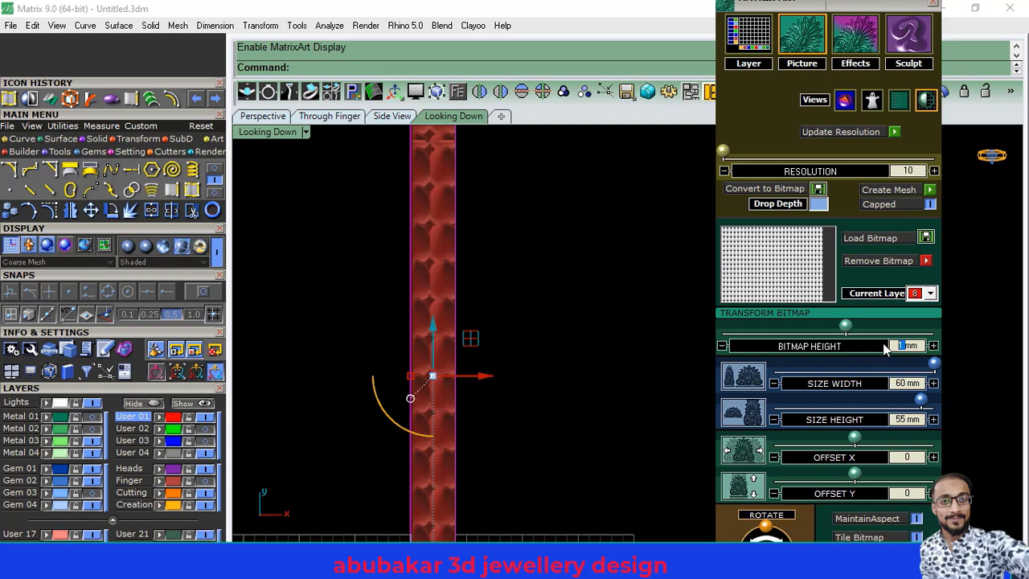
key("BackSpace")
type("0.5")
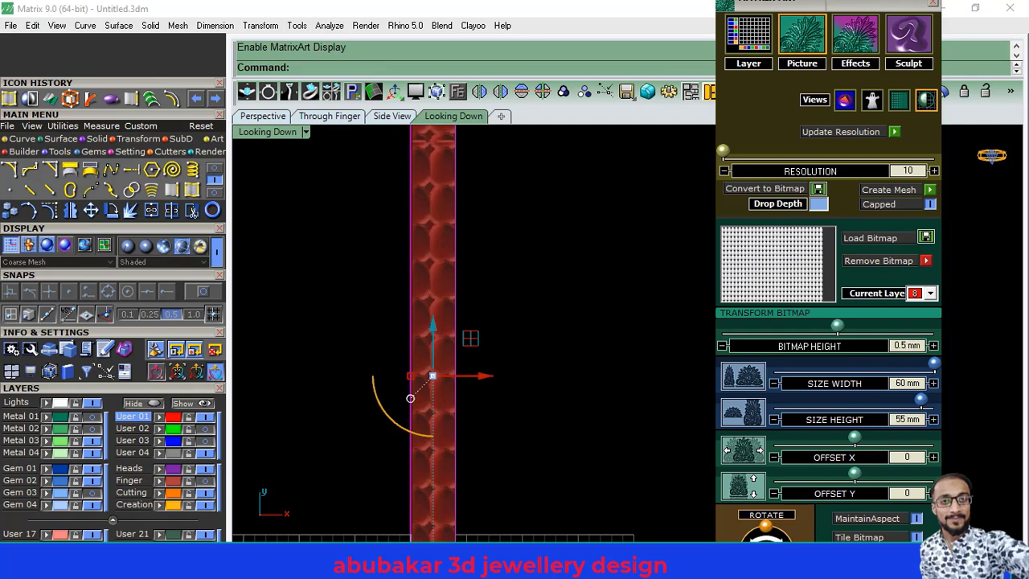
scroll(458, 317, "up", 5)
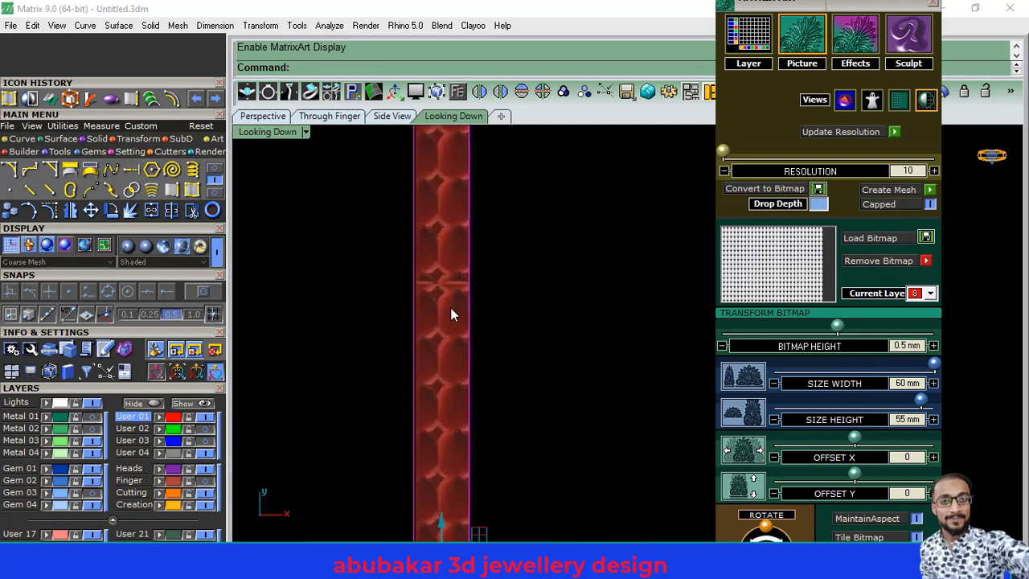
scroll(588, 329, "down", 2)
scroll(551, 340, "down", 2)
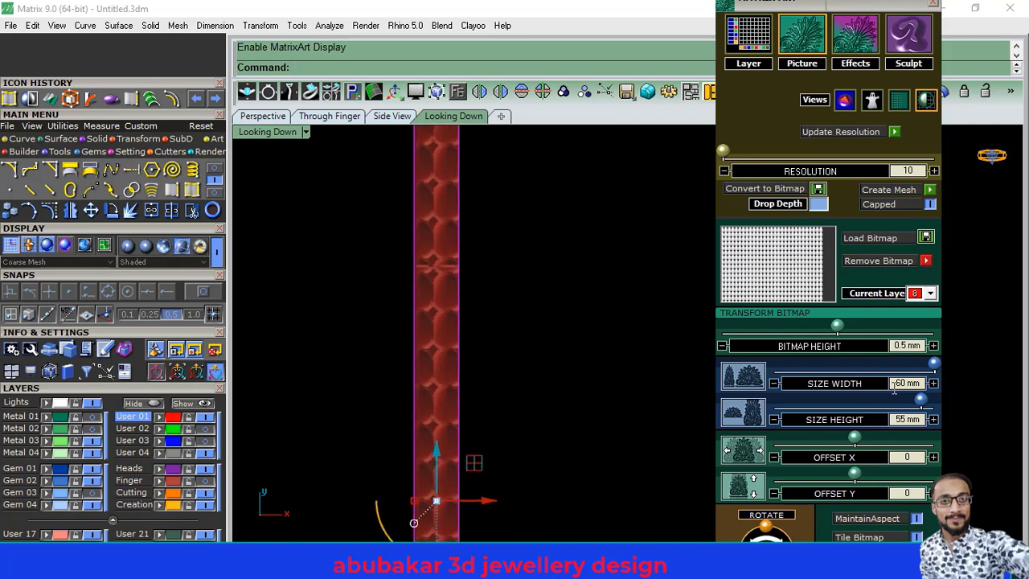
Step: Scale the bead pattern down to a width of 38.21 mm
left_click_drag(935, 363, 889, 367)
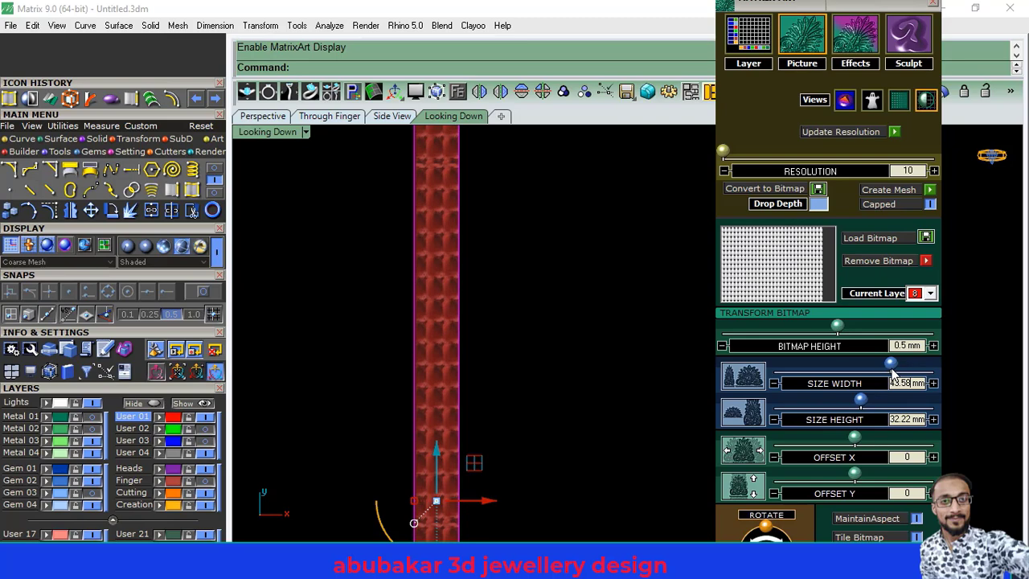
left_click(263, 115)
scroll(526, 272, "down", 2)
scroll(390, 349, "up", 2)
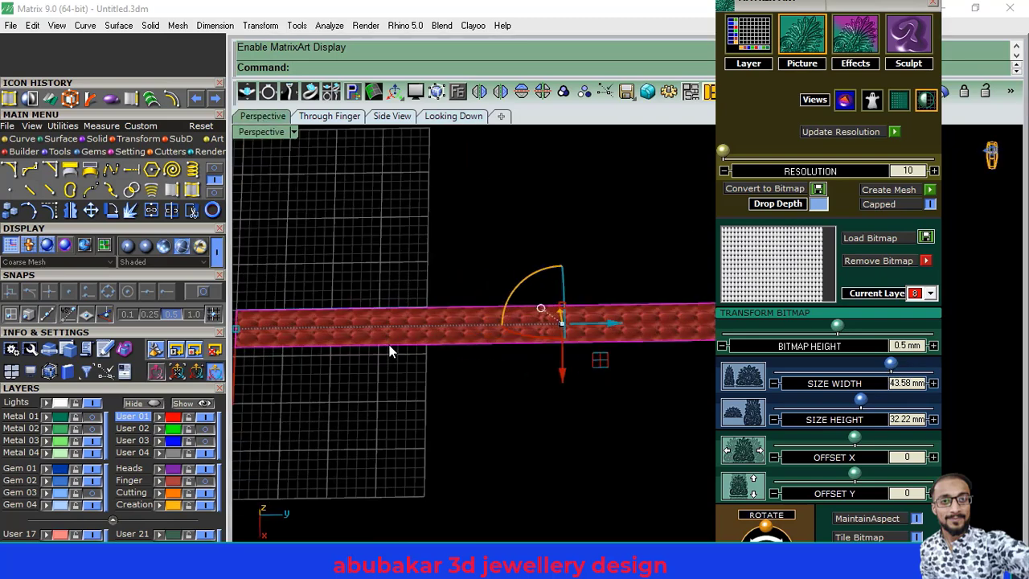
scroll(402, 344, "up", 2)
mouse_move(402, 344)
right_mouse_down()
mouse_move(436, 260)
mouse_move(453, 271)
mouse_move(356, 335)
right_mouse_up()
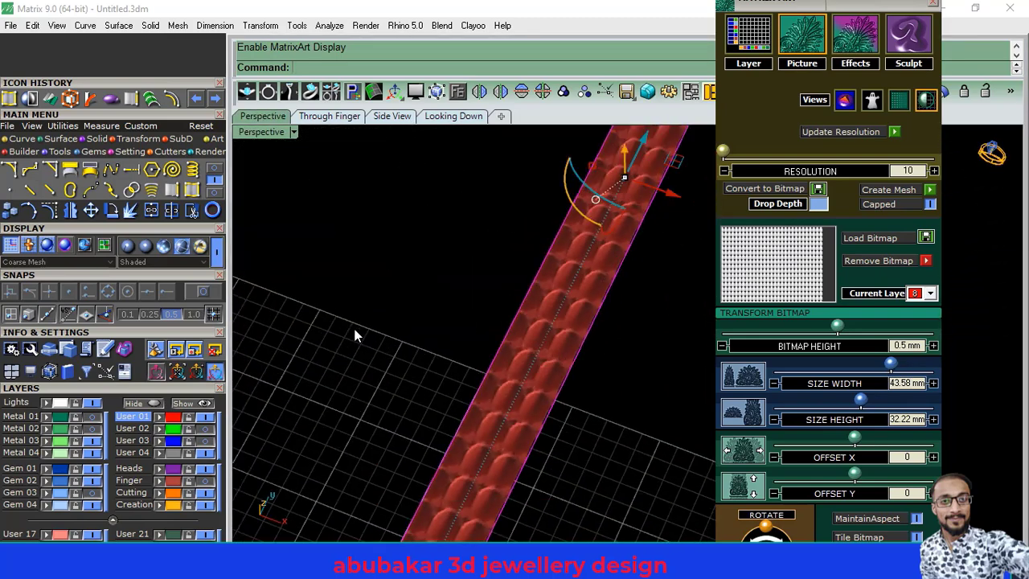
left_click_drag(889, 366, 876, 364)
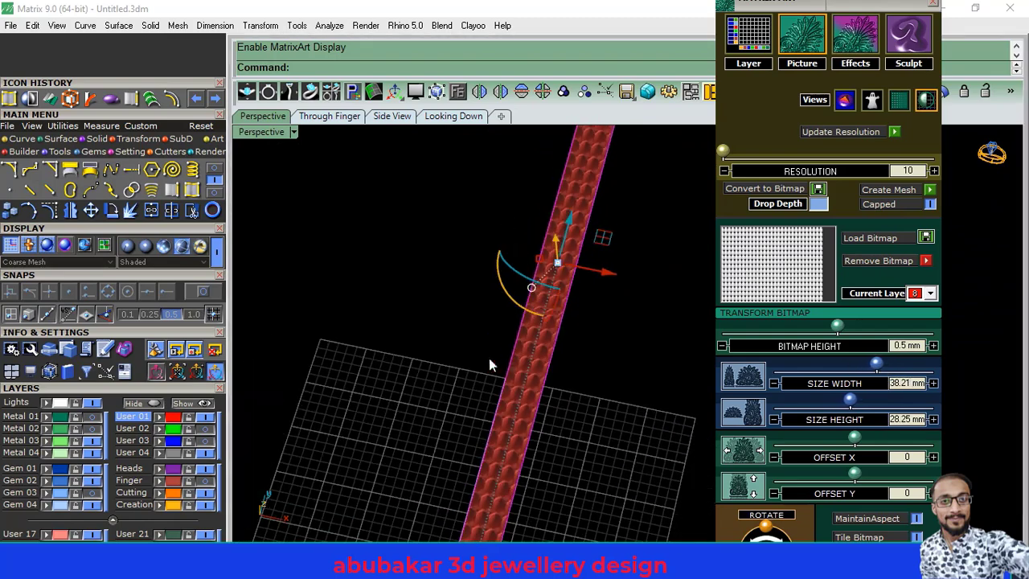
right_click_drag(489, 358, 535, 388)
Step: Shift the bead pattern to an X offset of -3.4
scroll(438, 362, "down", 3)
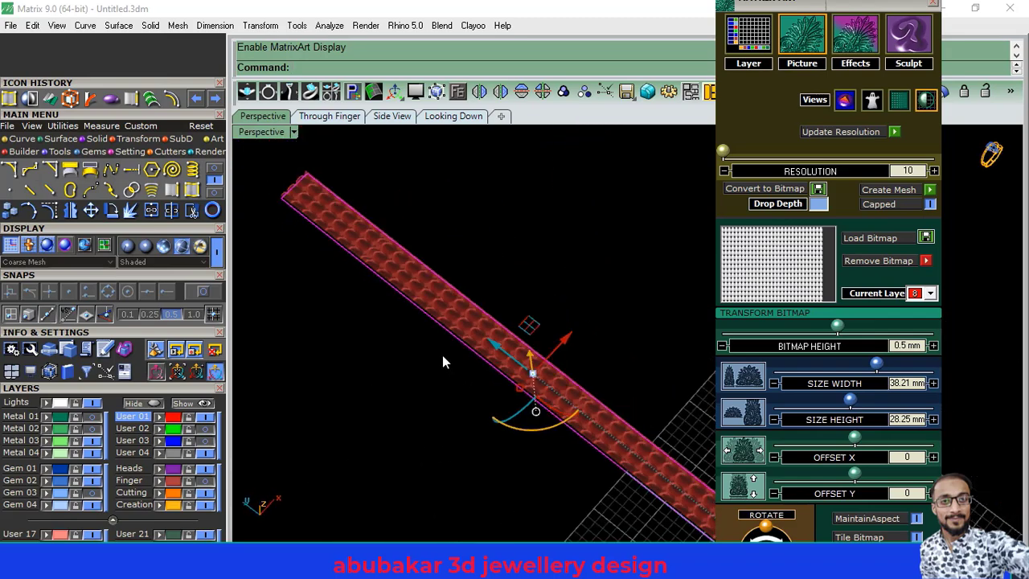
scroll(505, 368, "down", 2)
left_click_drag(859, 442, 841, 441)
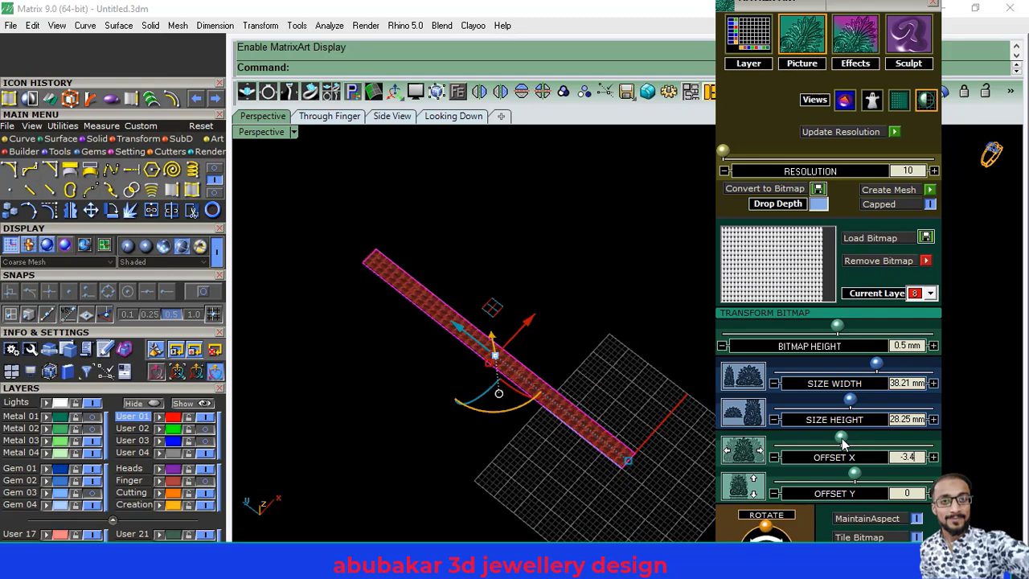
scroll(606, 409, "up", 3)
scroll(475, 425, "up", 1)
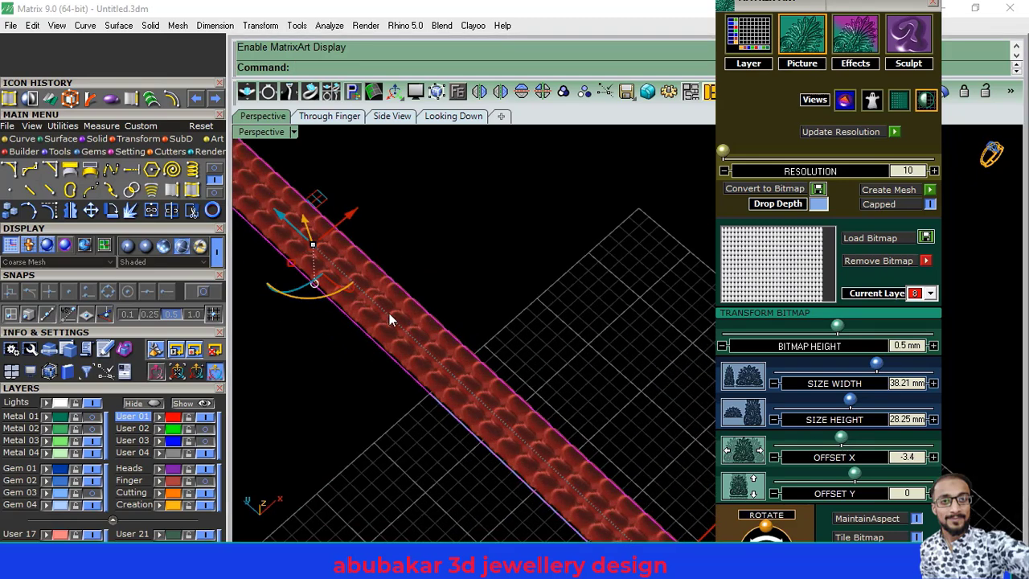
scroll(470, 362, "down", 4)
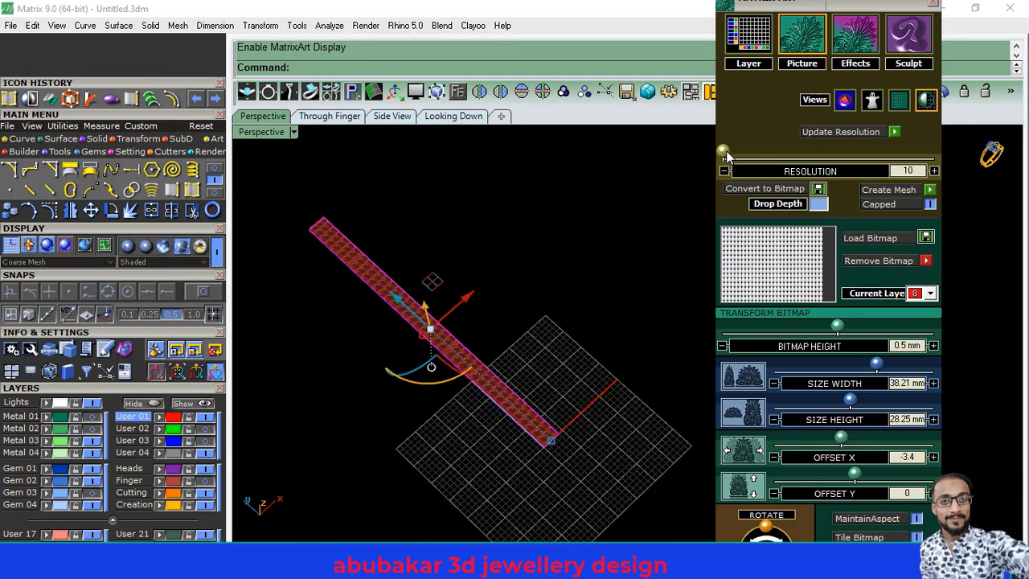
Step: Raise the relief resolution to 16 and rebuild it
mouse_move(723, 151)
left_mouse_down()
mouse_move(796, 151)
mouse_move(786, 153)
left_mouse_up()
scroll(525, 227, "up", 3)
scroll(393, 340, "up", 2)
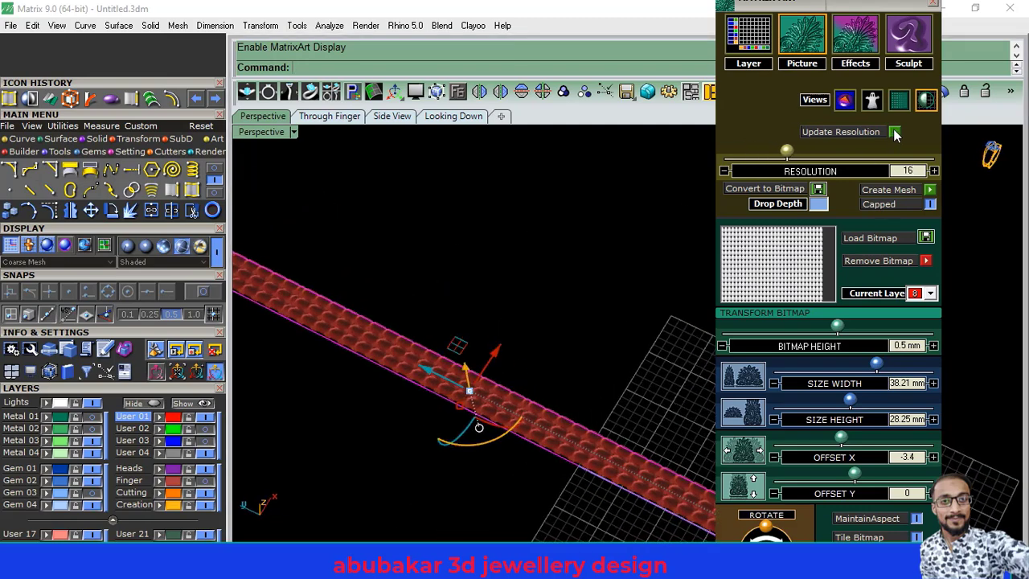
left_click(896, 135)
scroll(482, 378, "up", 3)
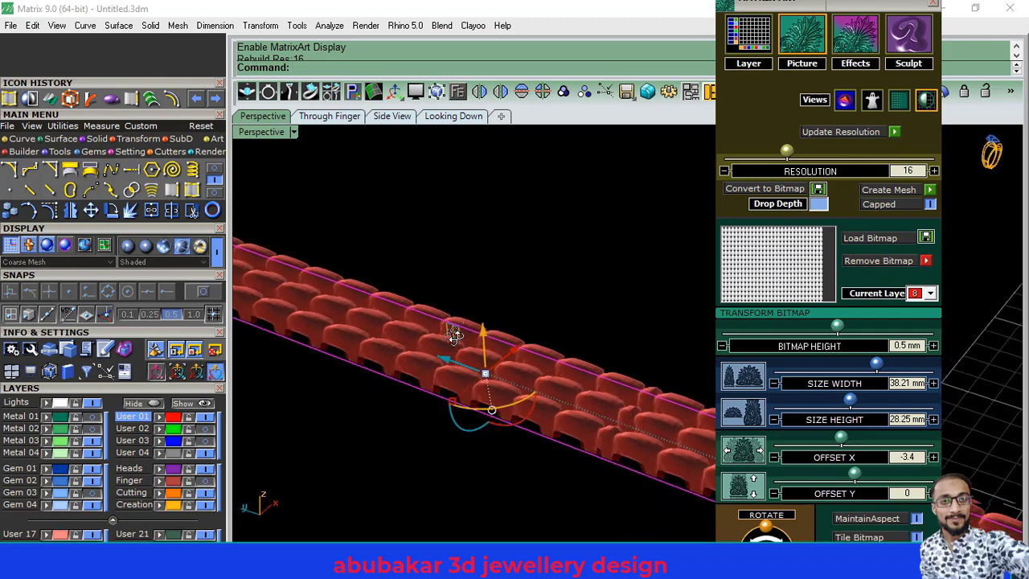
scroll(454, 336, "up", 1)
Step: In Effects, apply Both Ends contrast and High blur to soften the beads
left_click(857, 48)
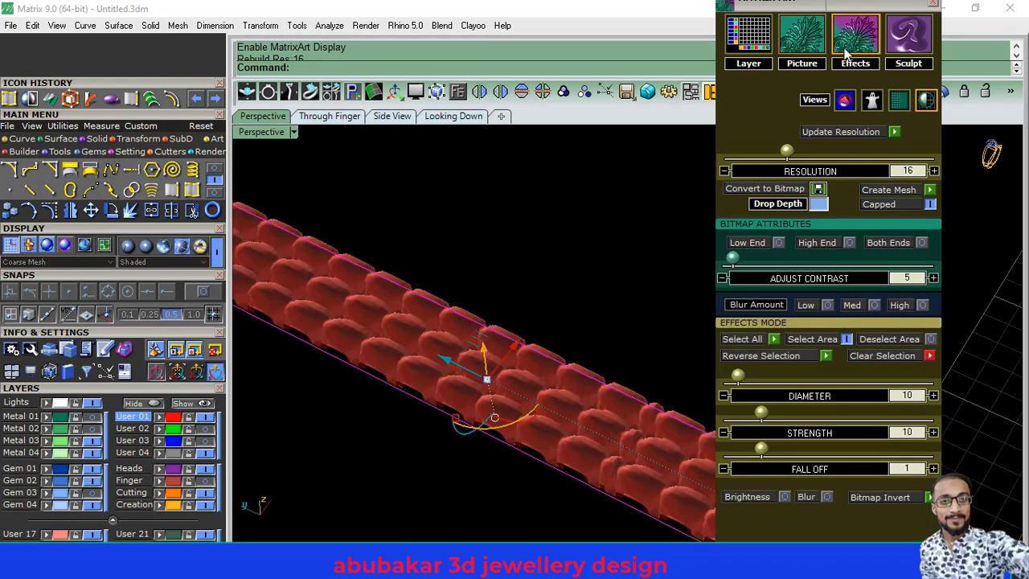
left_click(922, 244)
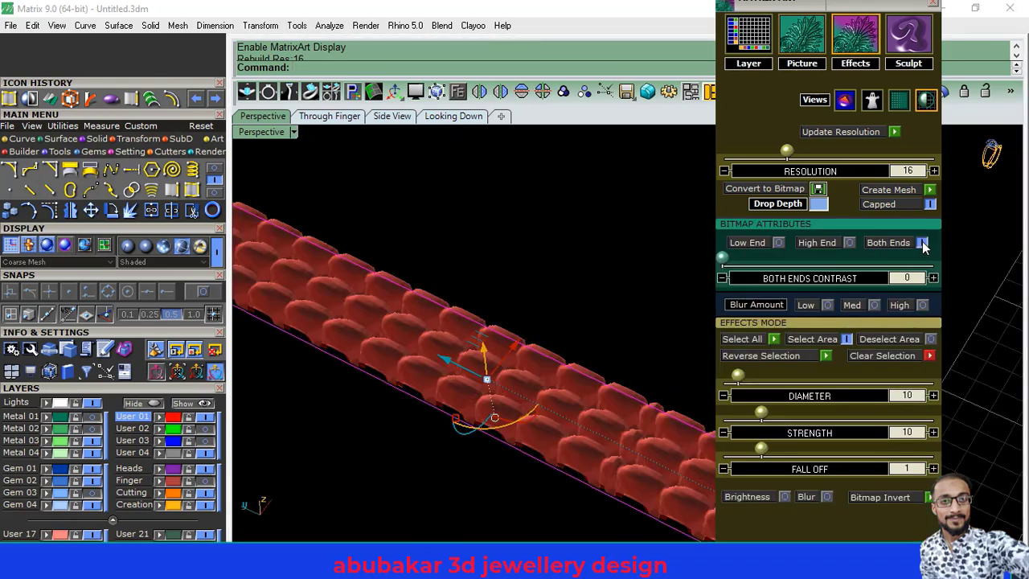
left_click(923, 304)
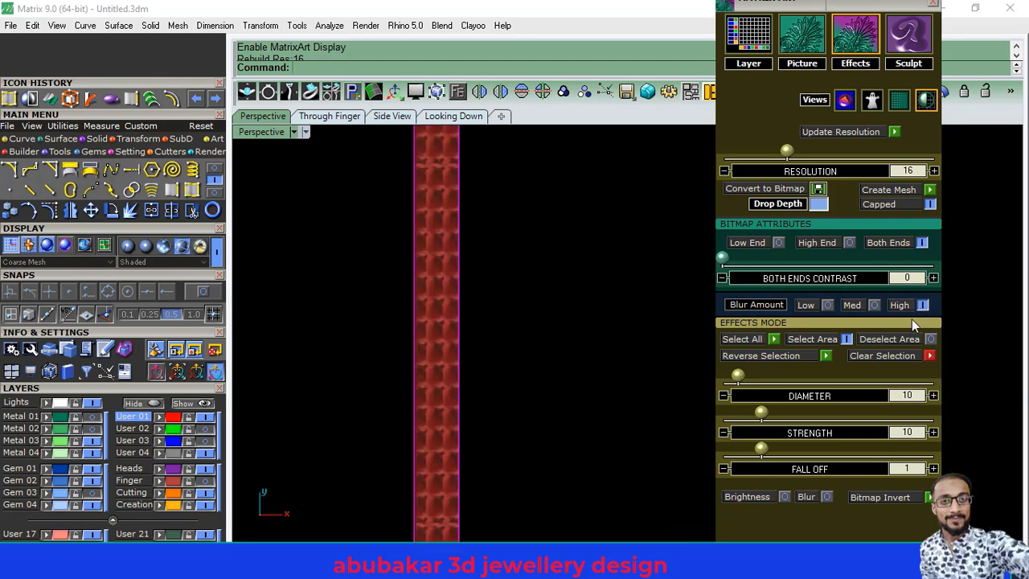
scroll(476, 382, "up", 2)
scroll(483, 353, "down", 2)
scroll(482, 356, "up", 2)
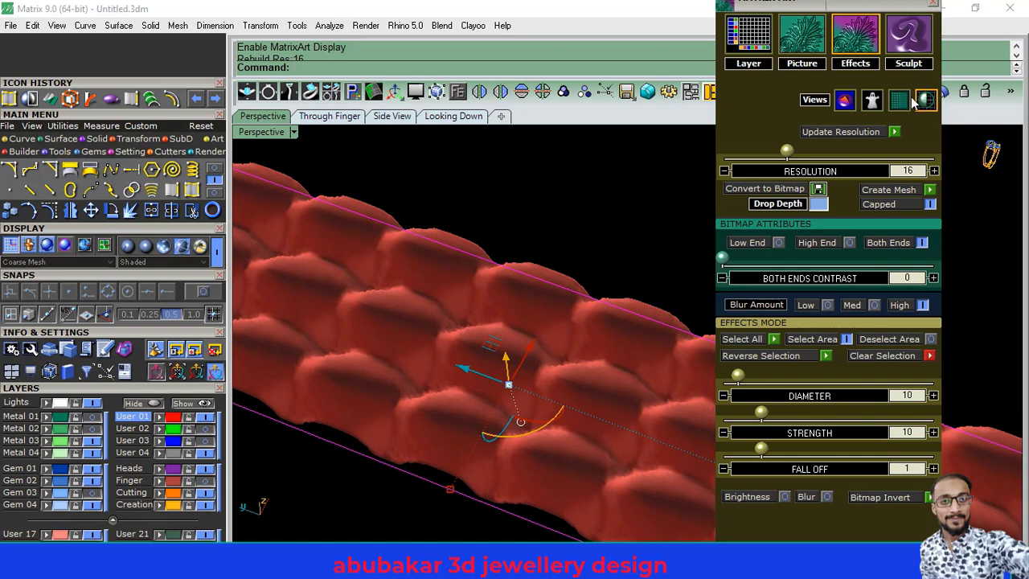
Step: Generate a real mesh from the bead relief and close the relief panel
left_click(930, 191)
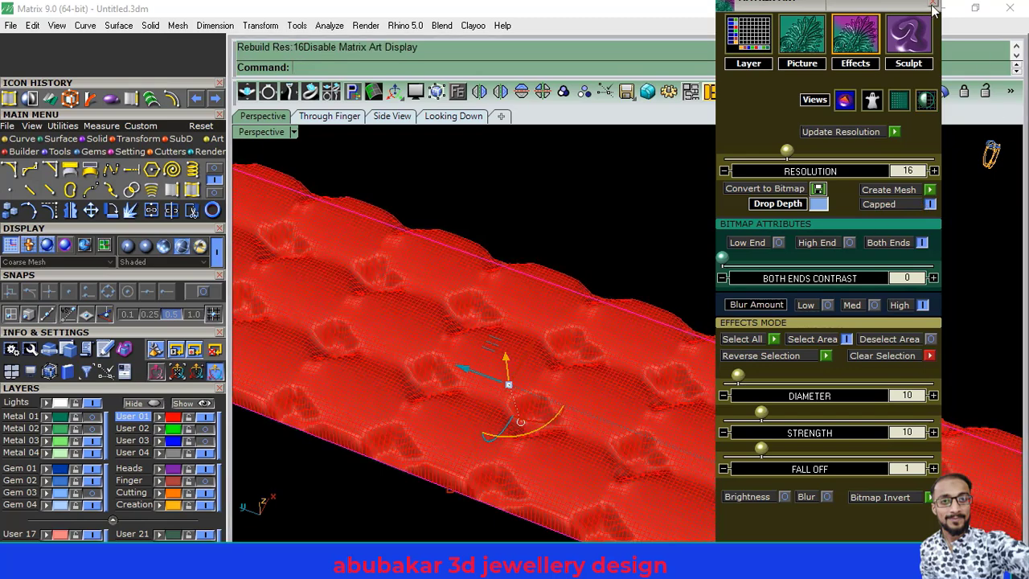
right_click_drag(524, 227, 510, 335)
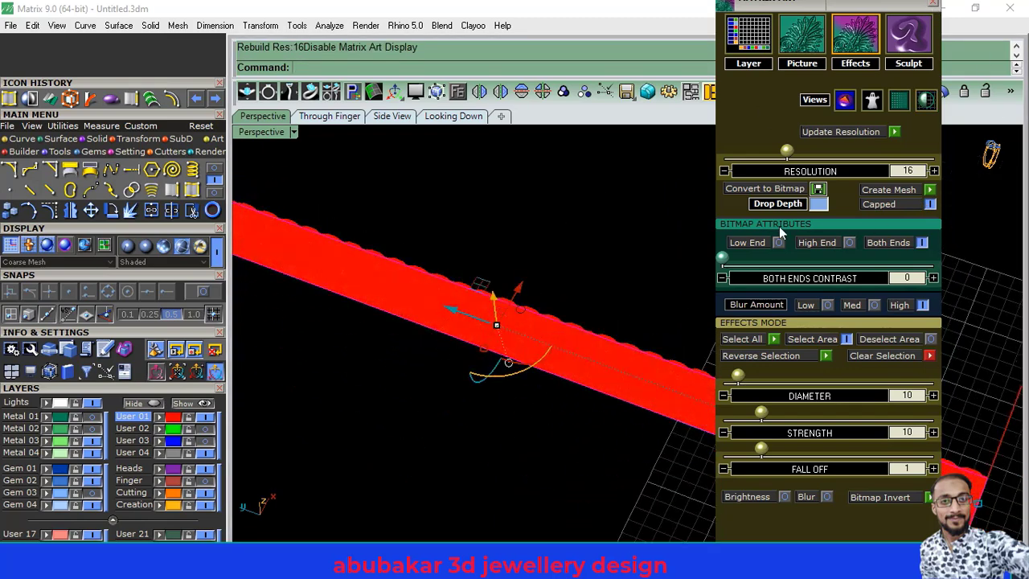
left_click(933, 7)
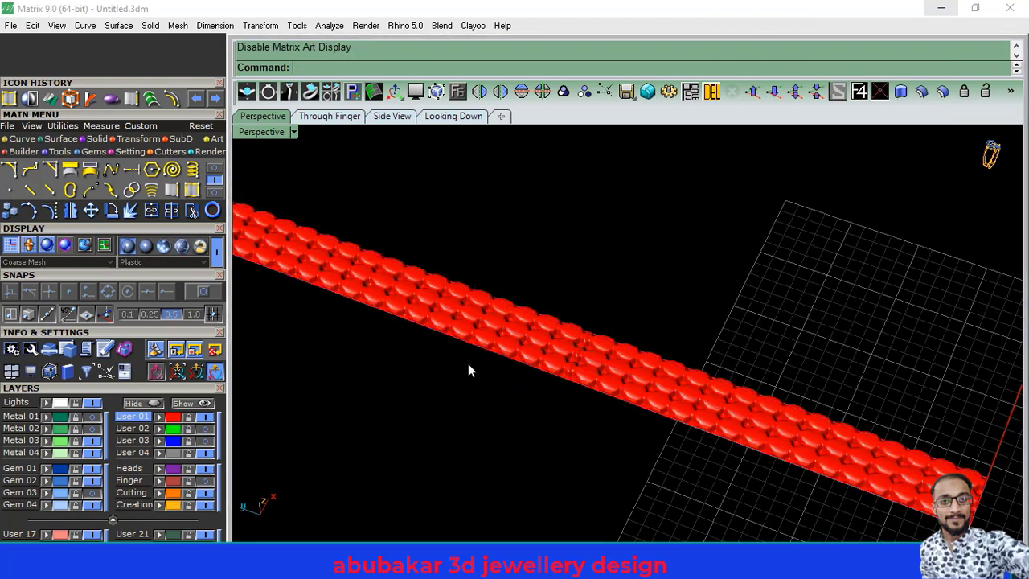
scroll(469, 370, "up", 3)
scroll(482, 411, "up", 3)
scroll(467, 379, "up", 3)
right_click_drag(465, 380, 479, 350)
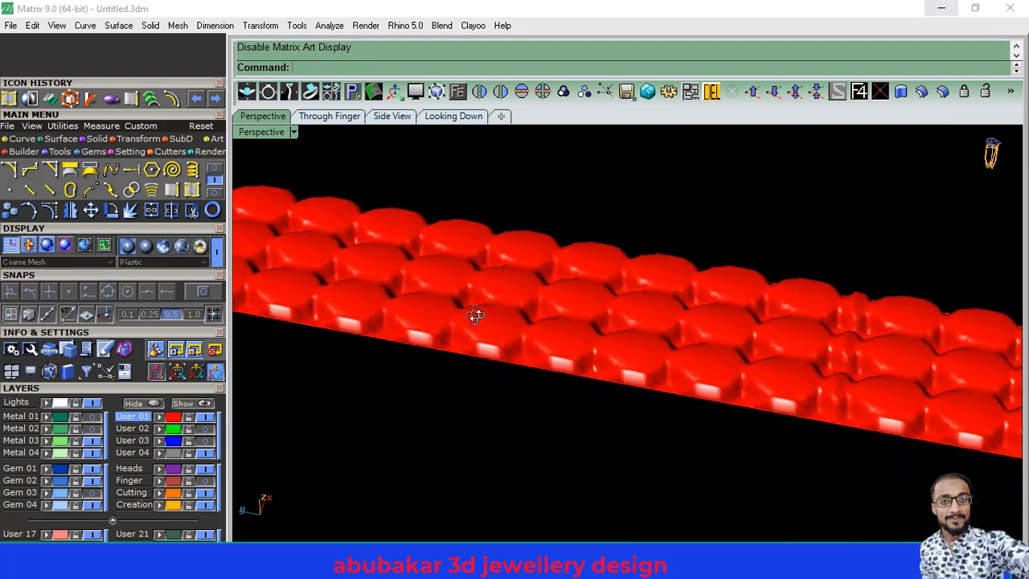
Step: Explode the bead mesh into two pieces and delete the leftover piece
left_click(479, 345)
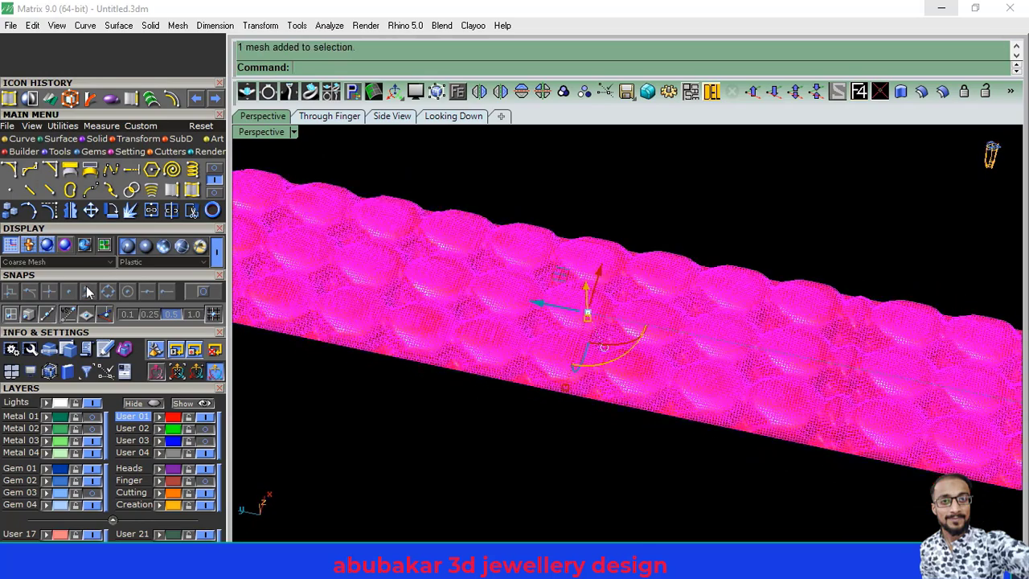
left_click(130, 210)
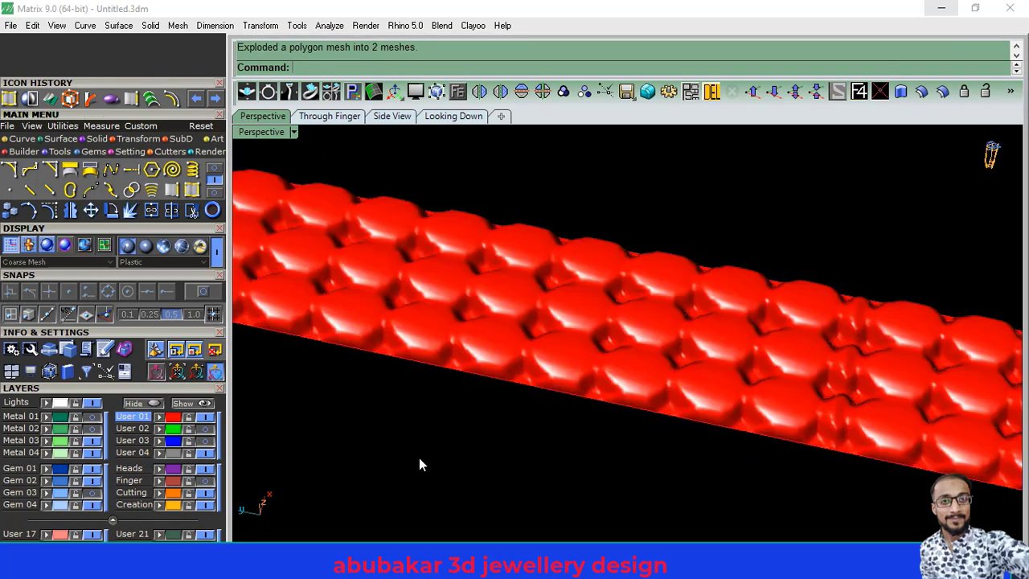
right_click_drag(419, 464, 450, 239)
left_click(456, 318)
left_click(711, 91)
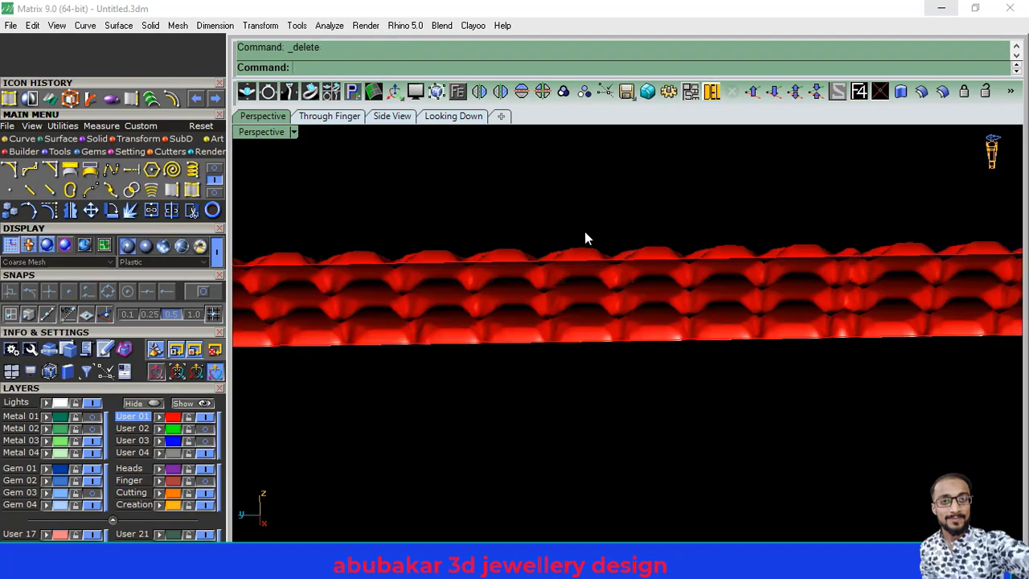
right_click_drag(585, 238, 591, 536)
mouse_move(577, 495)
right_mouse_down()
mouse_move(478, 335)
mouse_move(540, 161)
mouse_move(556, 407)
mouse_move(548, 232)
mouse_move(551, 351)
mouse_move(344, 421)
right_mouse_up()
scroll(535, 354, "down", 5)
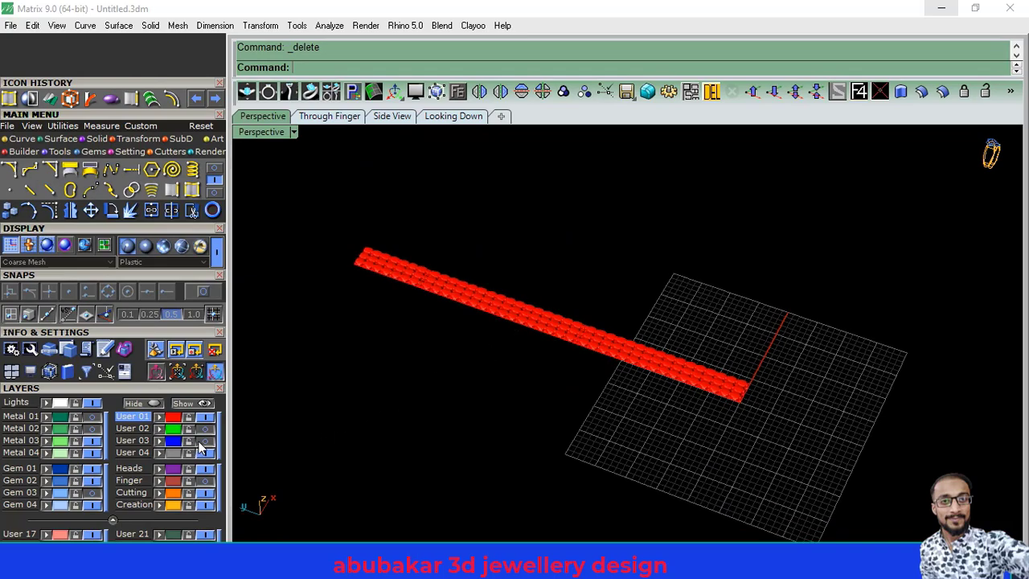
scroll(696, 369, "up", 4)
scroll(821, 357, "up", 2)
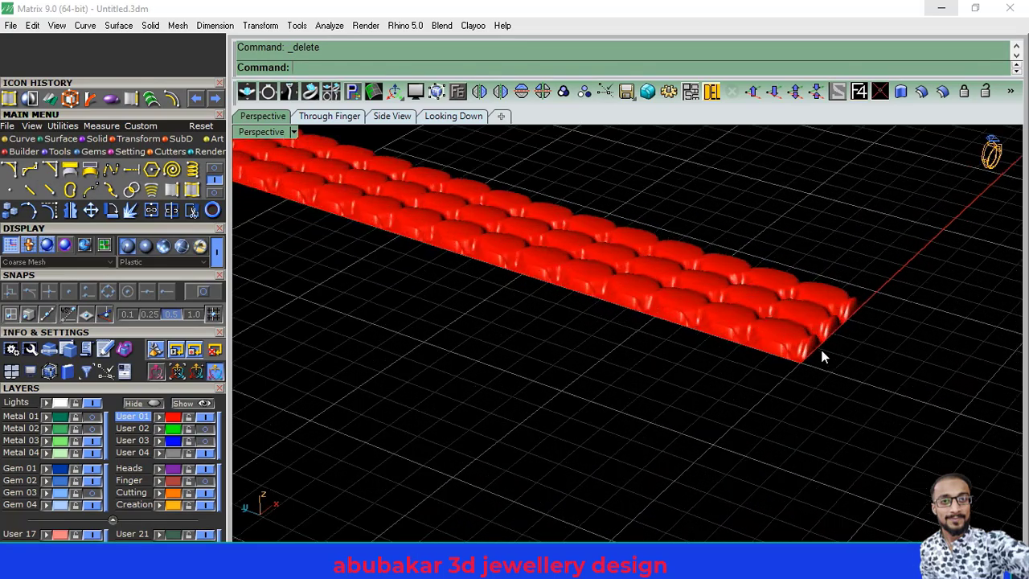
scroll(821, 356, "up", 1)
Step: Remove the bead band's boundary curve
left_click(813, 354)
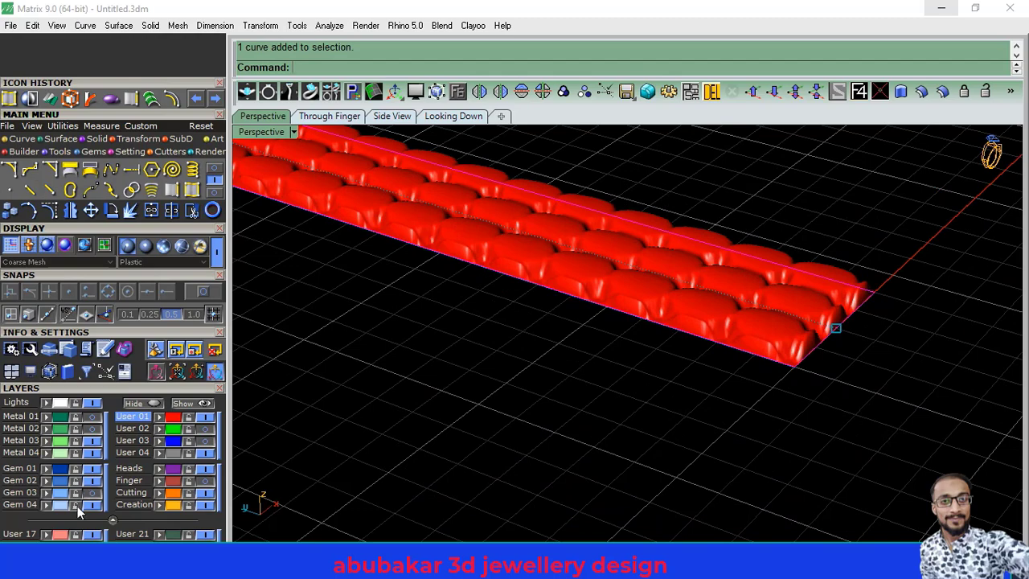
left_click(86, 537)
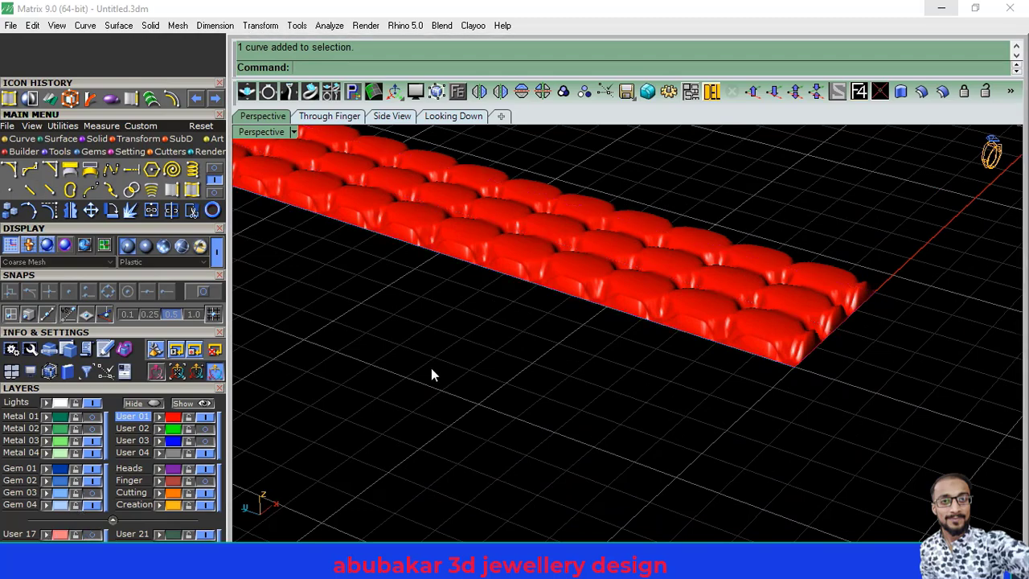
left_click(518, 252)
mouse_move(540, 364)
right_mouse_down()
mouse_move(501, 383)
mouse_move(549, 343)
mouse_move(488, 390)
mouse_move(602, 391)
right_mouse_up()
left_click(491, 405)
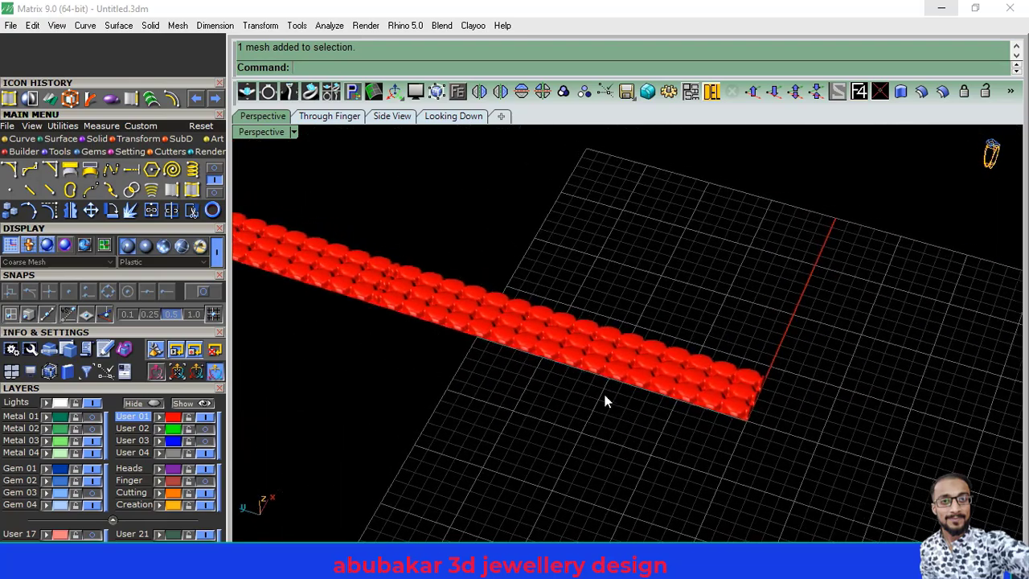
Step: Toggle the blue ring and base surface layers, then delete an unneeded object
left_click(202, 442)
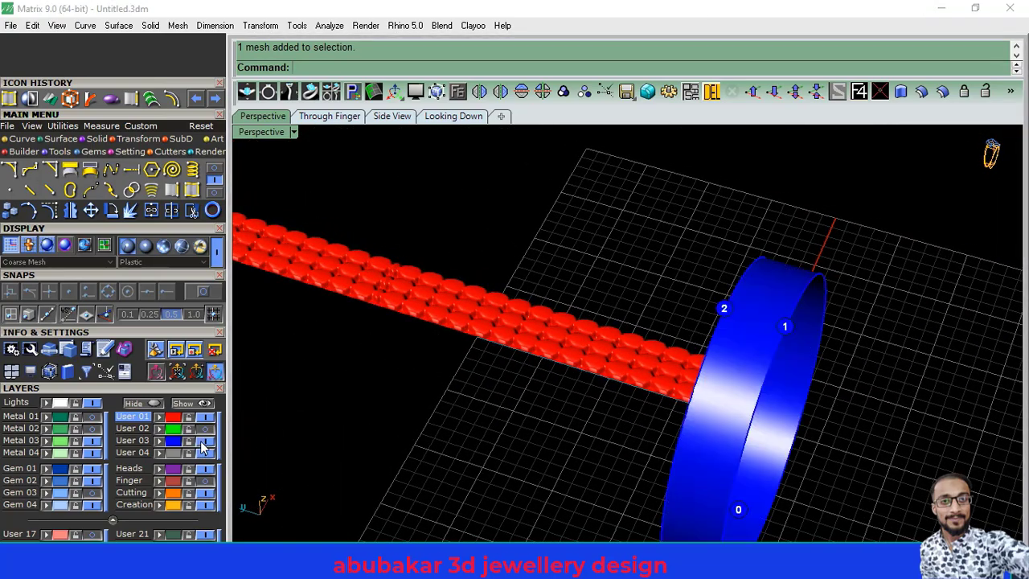
left_click(202, 442)
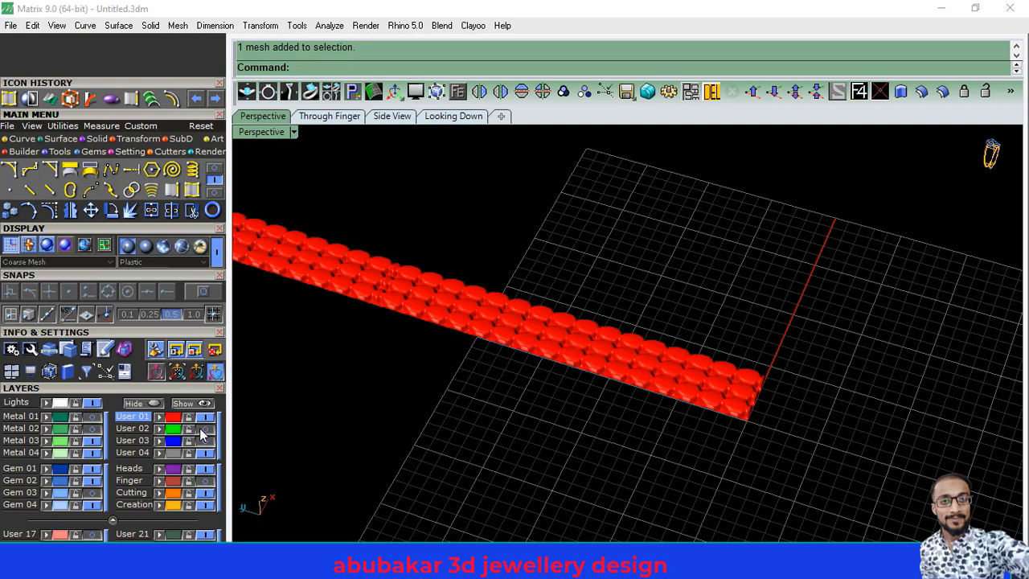
left_click(201, 430)
left_click(201, 429)
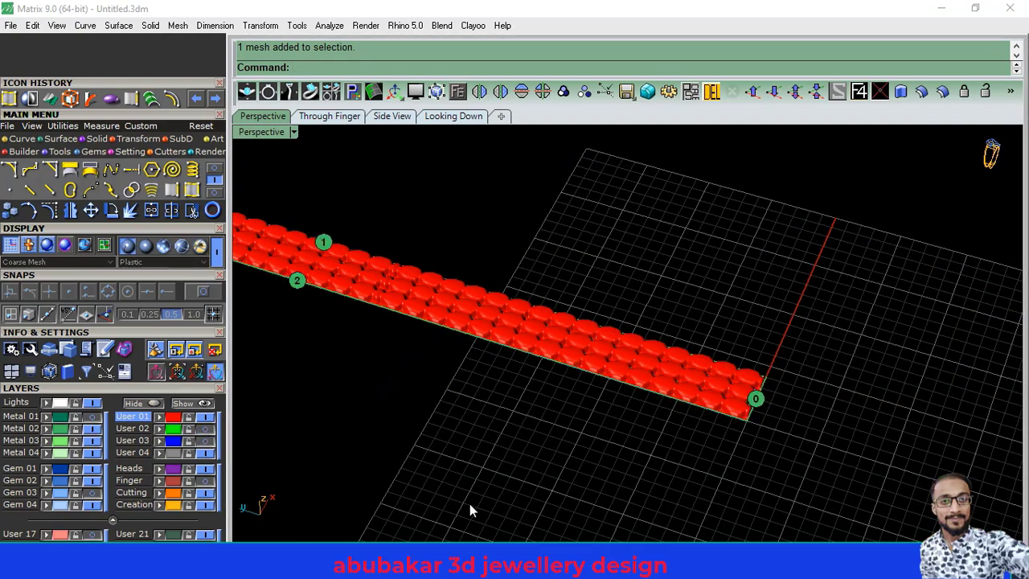
right_click_drag(673, 410, 649, 412)
scroll(649, 411, "up", 4)
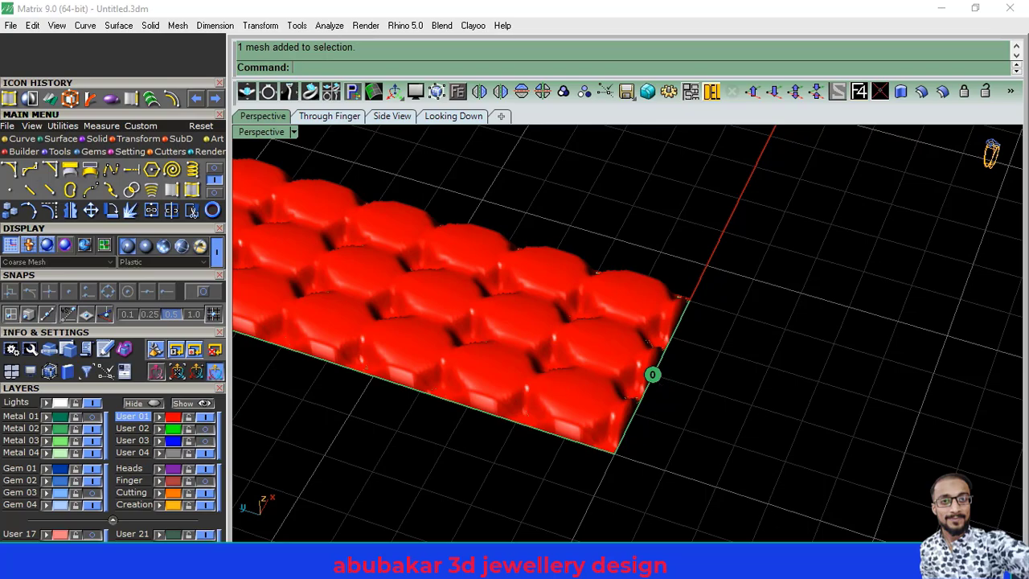
key("Delete")
scroll(694, 384, "down", 5)
Step: Select the flat base surface under the bead band and bring the blue ring into view
right_click_drag(693, 383, 590, 321)
scroll(659, 351, "up", 5)
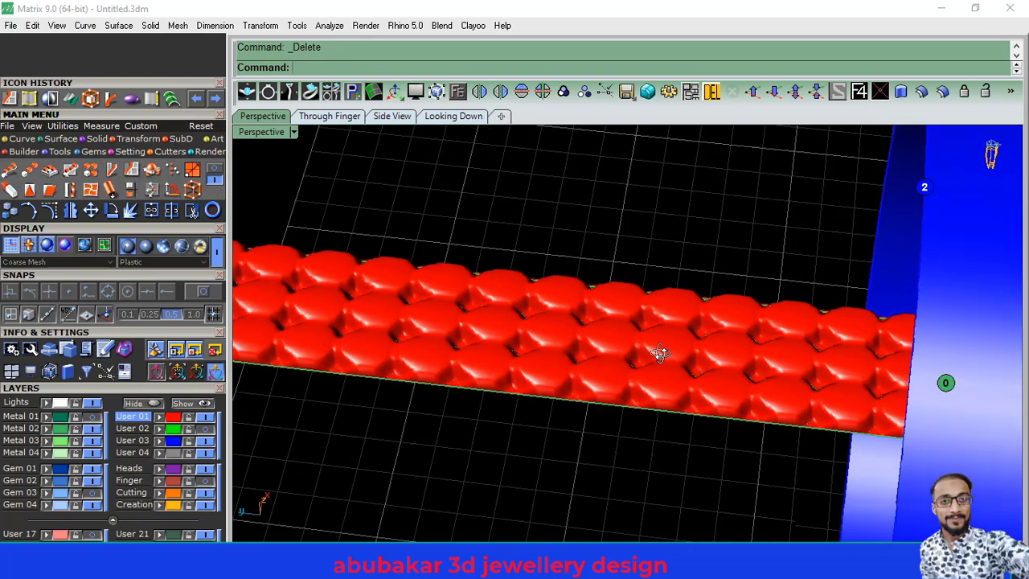
mouse_move(659, 352)
right_mouse_down()
mouse_move(645, 320)
mouse_move(650, 339)
right_mouse_up()
scroll(644, 320, "down", 3)
scroll(651, 340, "up", 4)
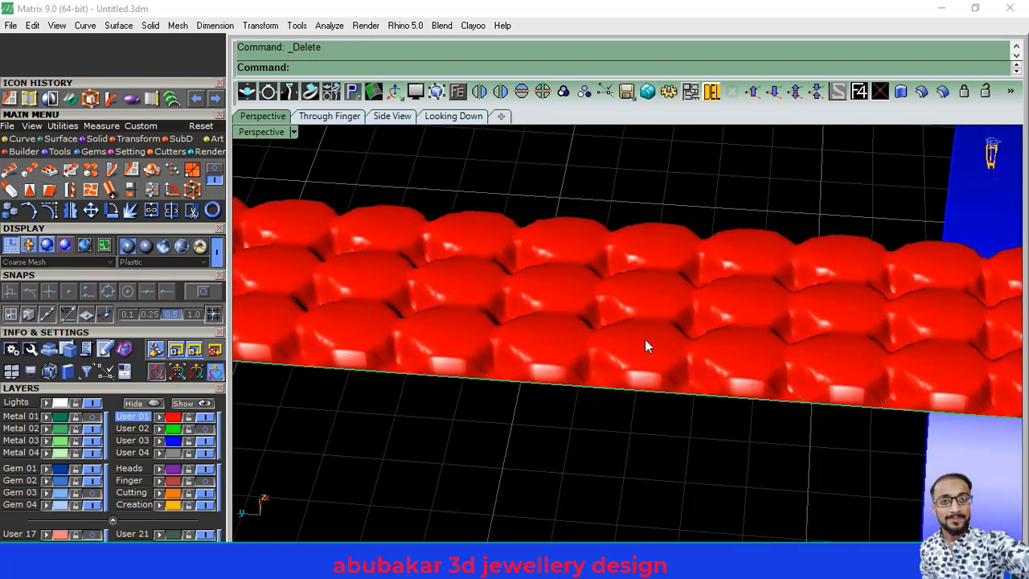
left_click(645, 344)
left_click(600, 438)
mouse_move(600, 438)
right_mouse_down()
mouse_move(616, 270)
mouse_move(595, 362)
right_mouse_up()
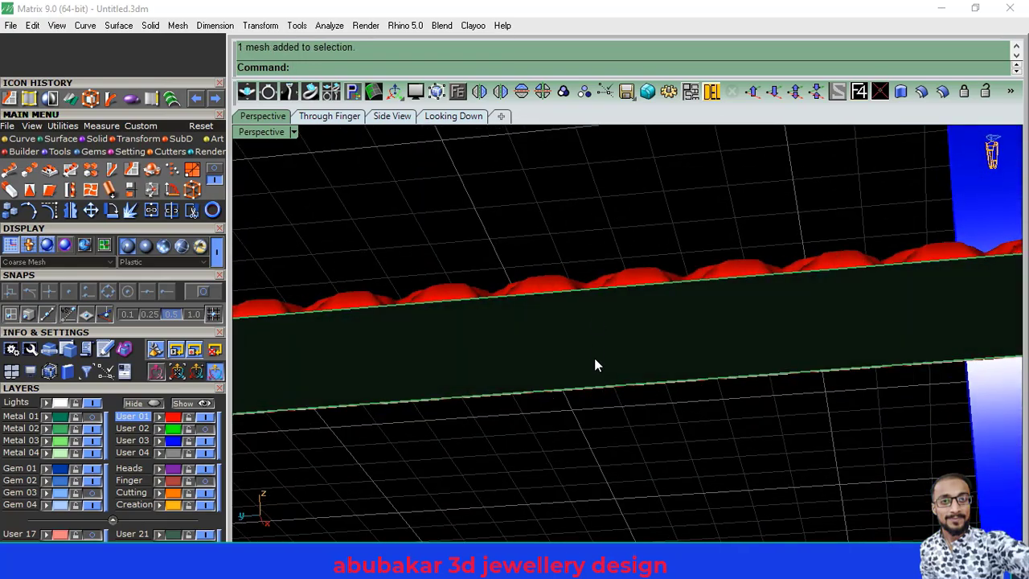
left_click(592, 352)
right_click_drag(555, 260, 544, 423)
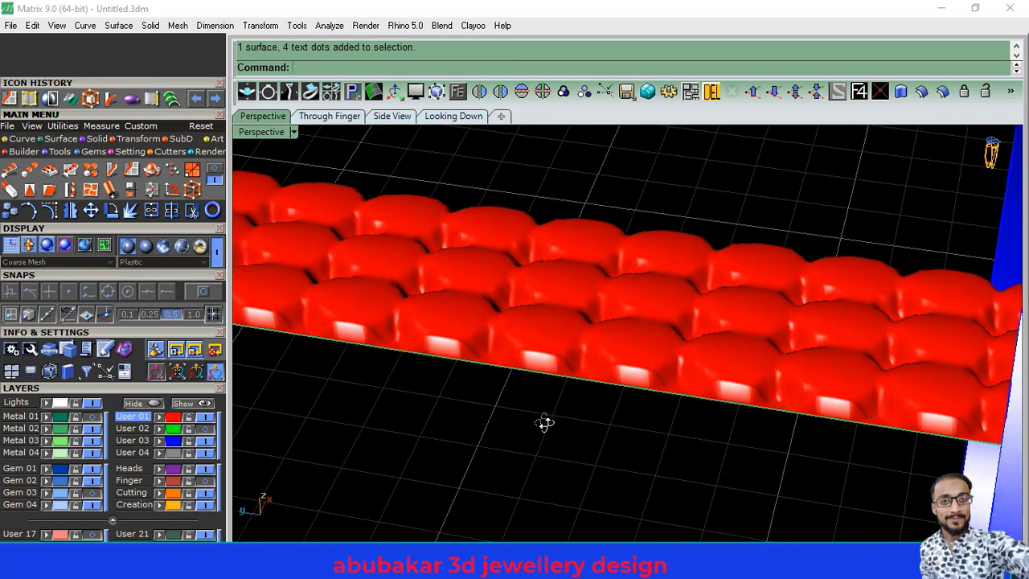
scroll(540, 386, "down", 3)
right_click_drag(538, 362, 679, 466)
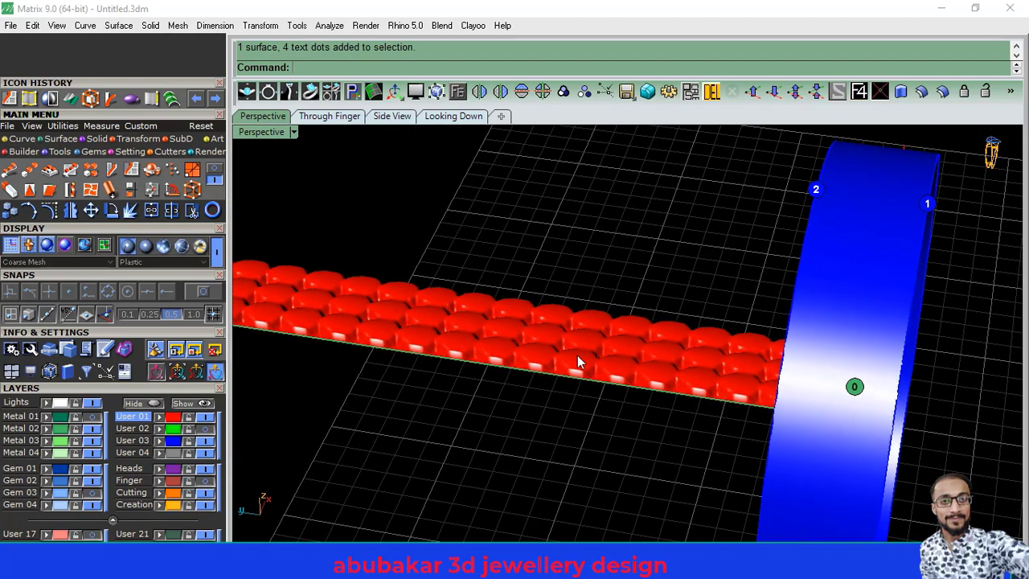
Step: Flow the bead mesh from the flat base surface onto the ring surface, matching corner 0
left_click(10, 98)
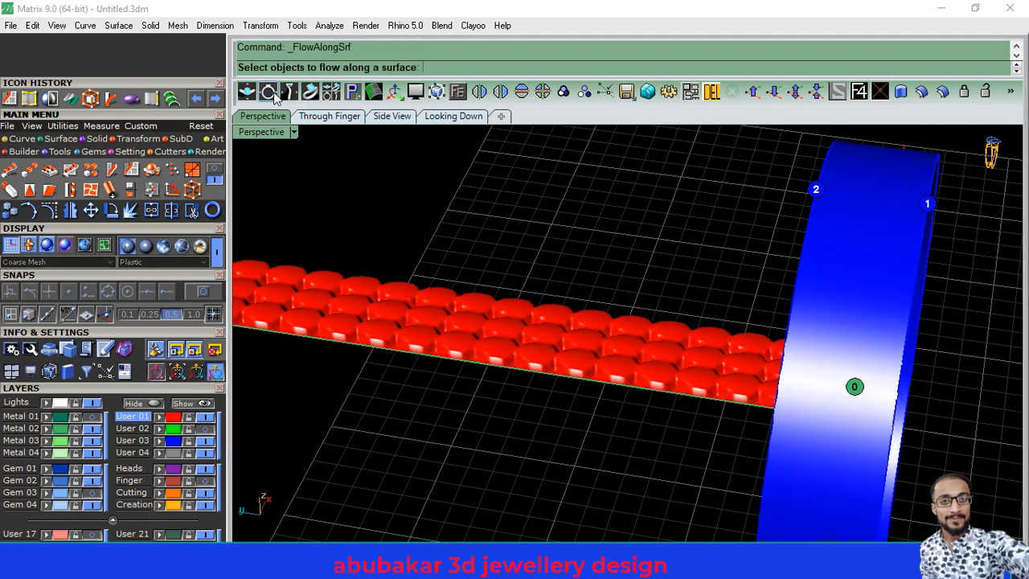
left_click(468, 315)
key("Return")
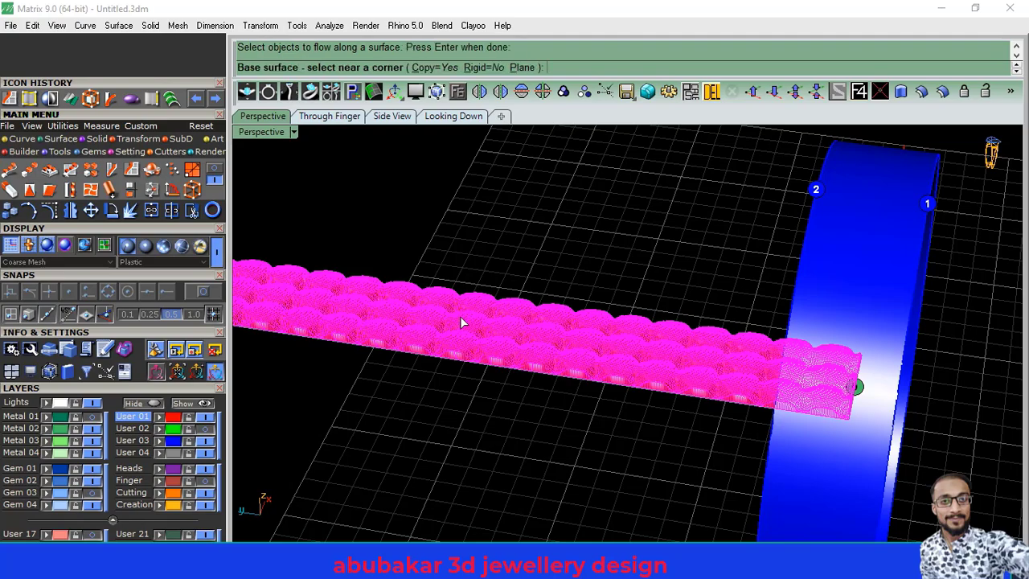
right_click_drag(613, 322, 641, 356)
scroll(611, 384, "up", 2)
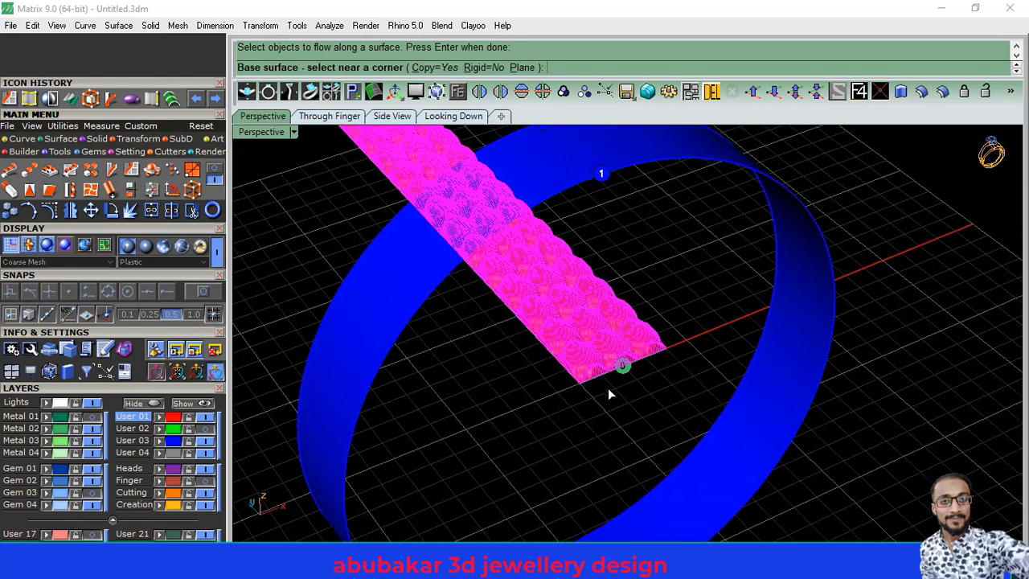
scroll(627, 377, "up", 4)
left_click(621, 356)
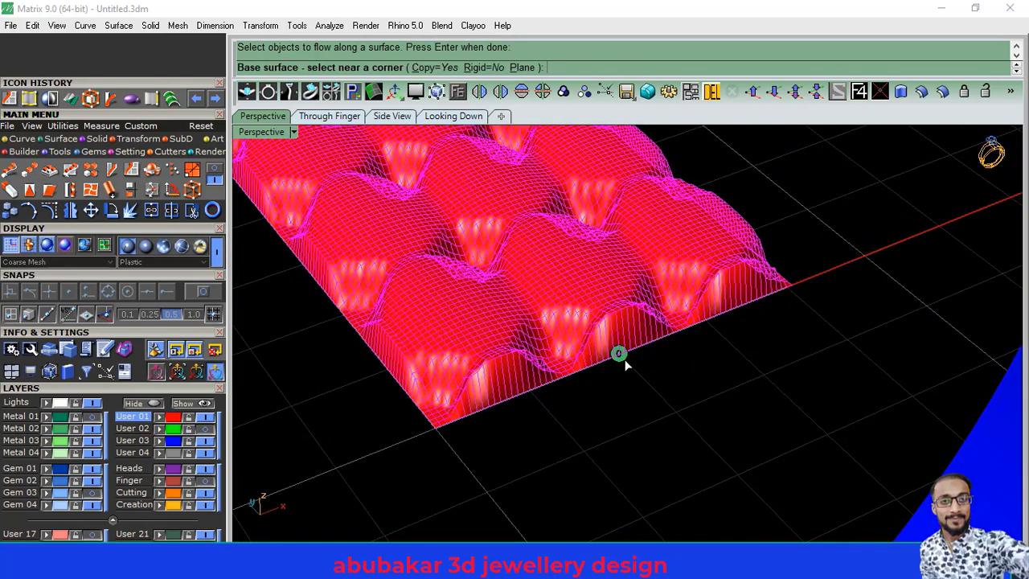
scroll(624, 358, "down", 2)
mouse_move(604, 423)
right_mouse_down()
mouse_move(622, 271)
mouse_move(613, 363)
mouse_move(656, 300)
mouse_move(585, 421)
right_mouse_up()
scroll(575, 323, "up", 3)
scroll(546, 359, "up", 3)
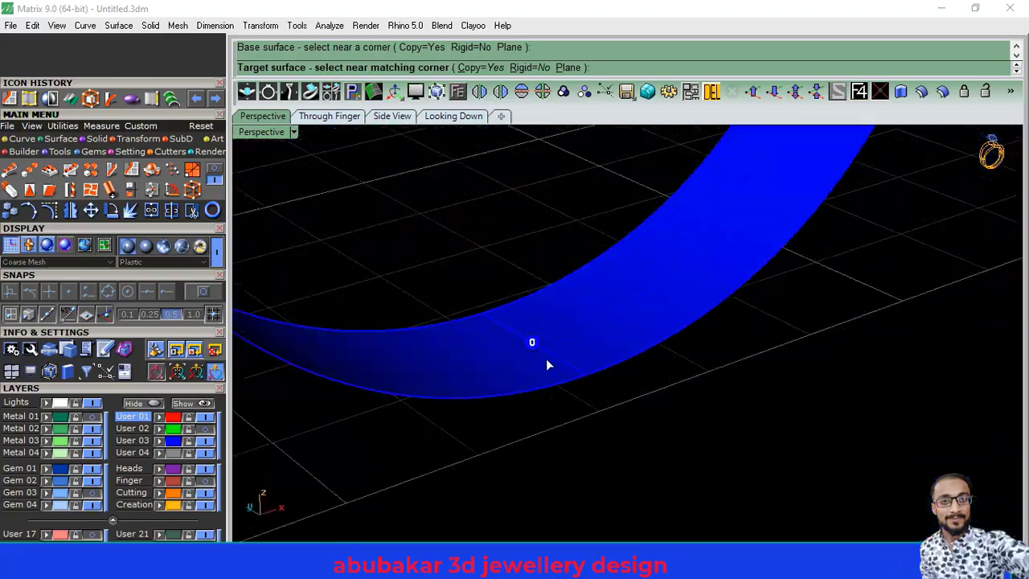
left_click(532, 345)
scroll(535, 352, "down", 2)
Step: Orbit around the ring to inspect the wrapped red beads and the straight bead chain
mouse_move(619, 441)
right_mouse_down()
mouse_move(544, 314)
mouse_move(643, 322)
mouse_move(738, 380)
right_mouse_up()
mouse_move(803, 382)
right_mouse_down()
mouse_move(615, 326)
mouse_move(593, 329)
mouse_move(596, 337)
right_mouse_up()
scroll(575, 301, "up", 2)
scroll(581, 361, "up", 2)
scroll(612, 351, "up", 2)
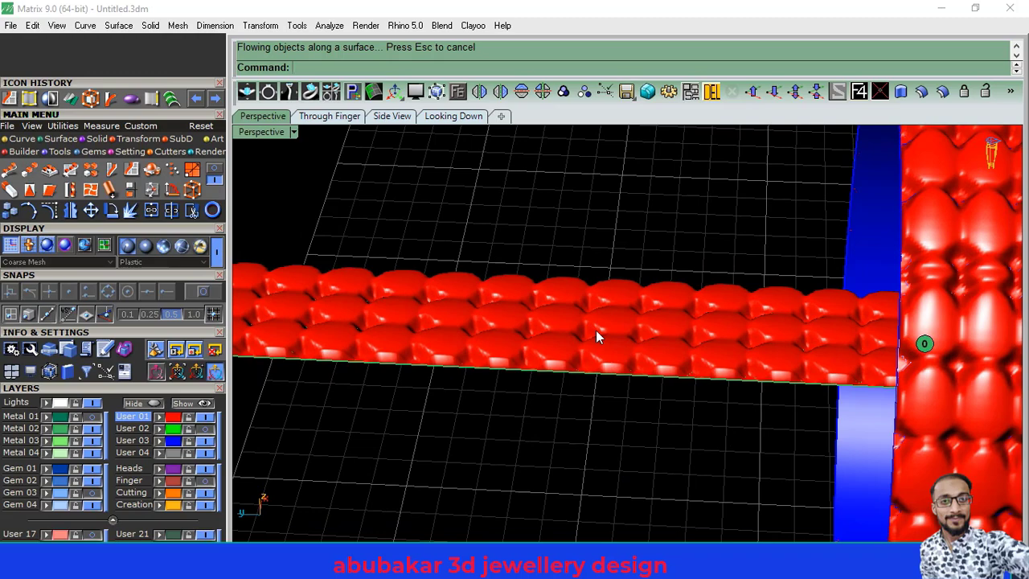
scroll(552, 359, "down", 3)
mouse_move(562, 316)
right_mouse_down()
mouse_move(611, 338)
mouse_move(634, 375)
right_mouse_up()
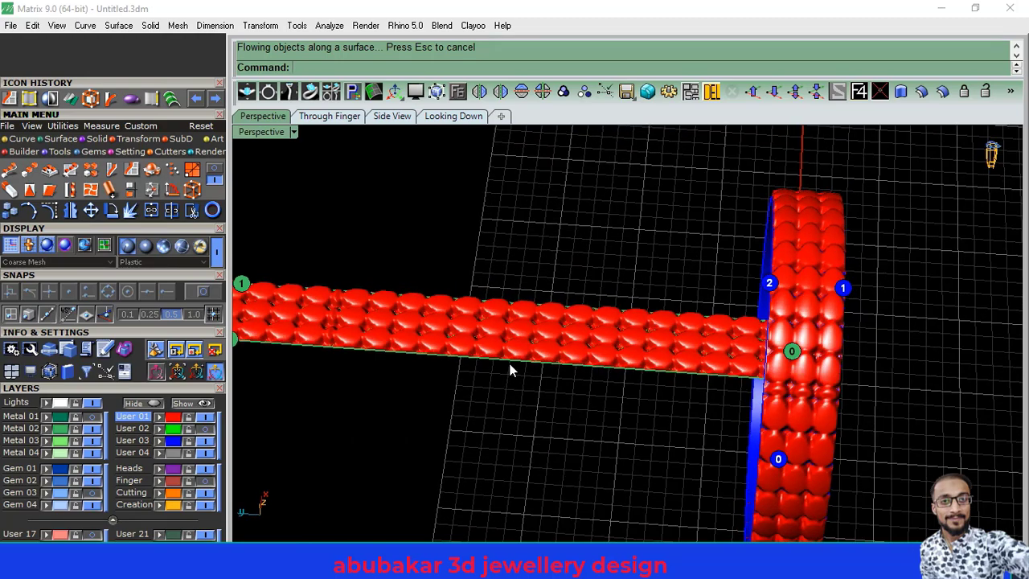
scroll(482, 345, "up", 5)
left_click(484, 347)
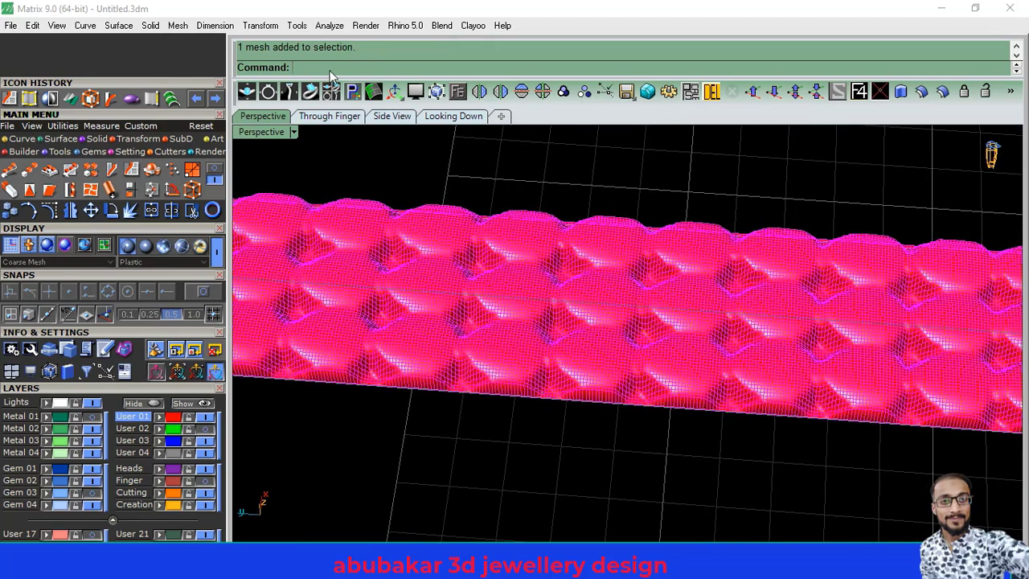
type("Nur")
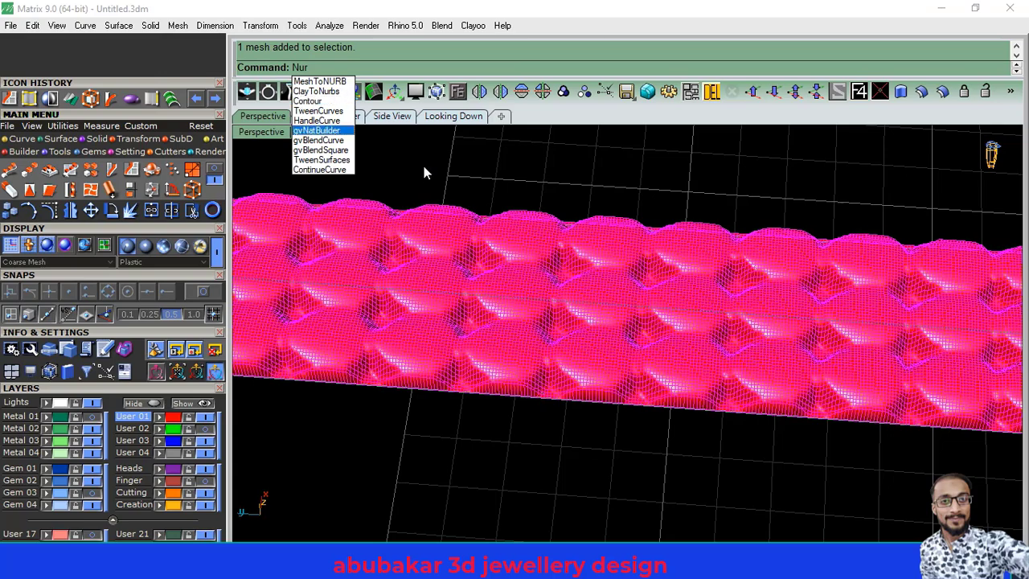
key("BackSpace")
key("BackSpace")
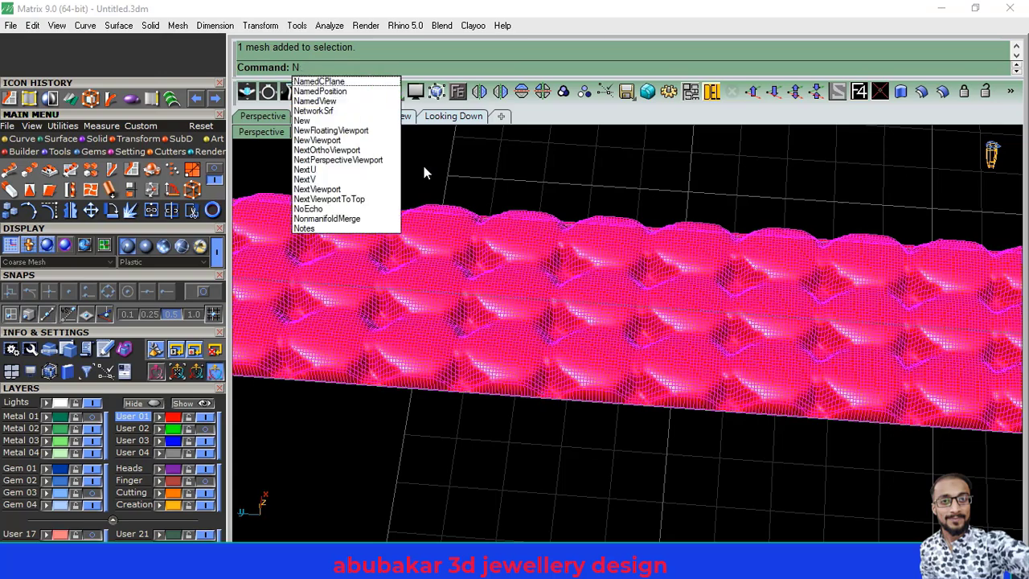
key("BackSpace")
left_click(431, 166)
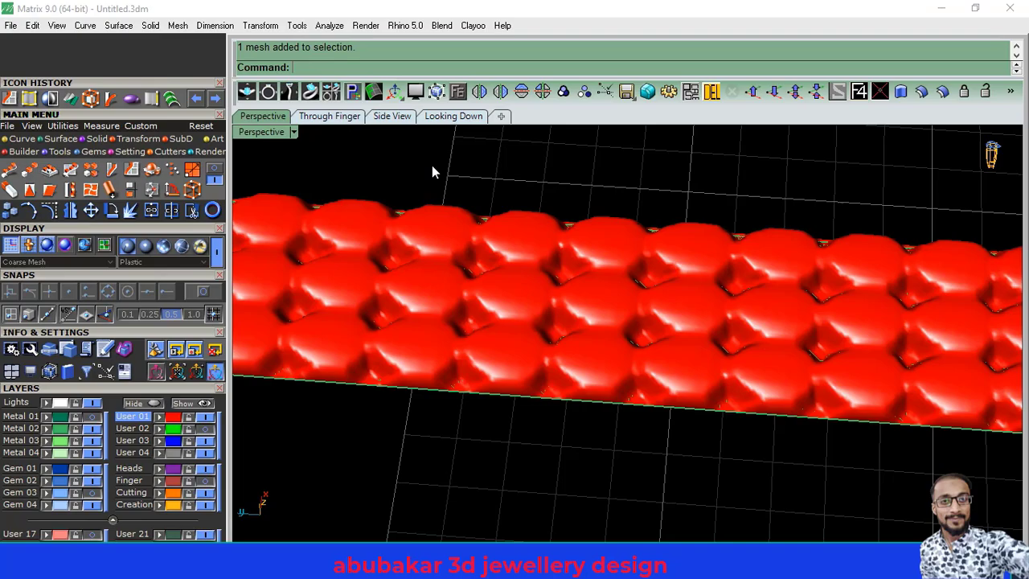
scroll(443, 292, "down", 5)
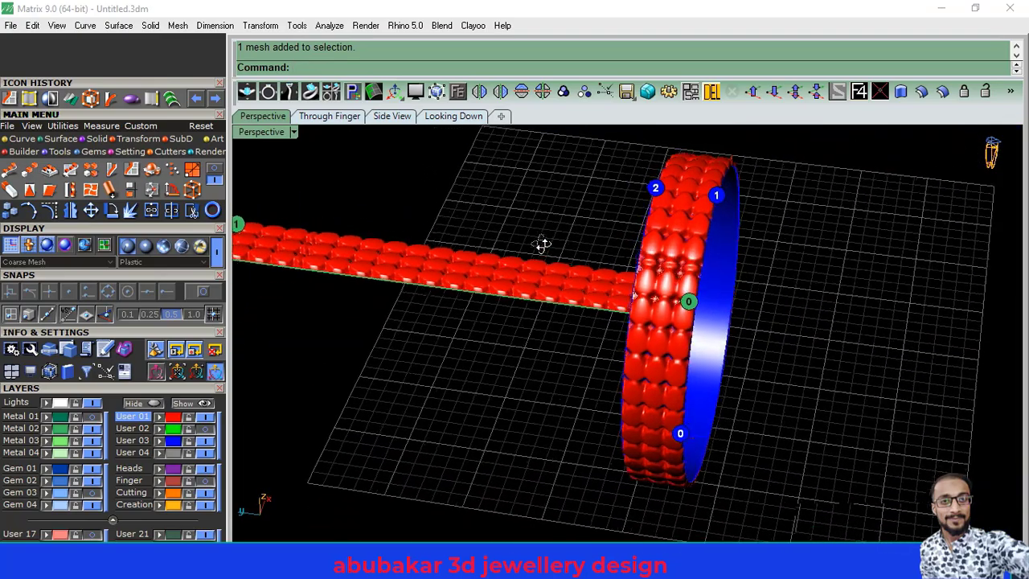
mouse_move(536, 273)
right_mouse_down()
mouse_move(551, 360)
mouse_move(640, 265)
mouse_move(515, 385)
mouse_move(525, 391)
right_mouse_up()
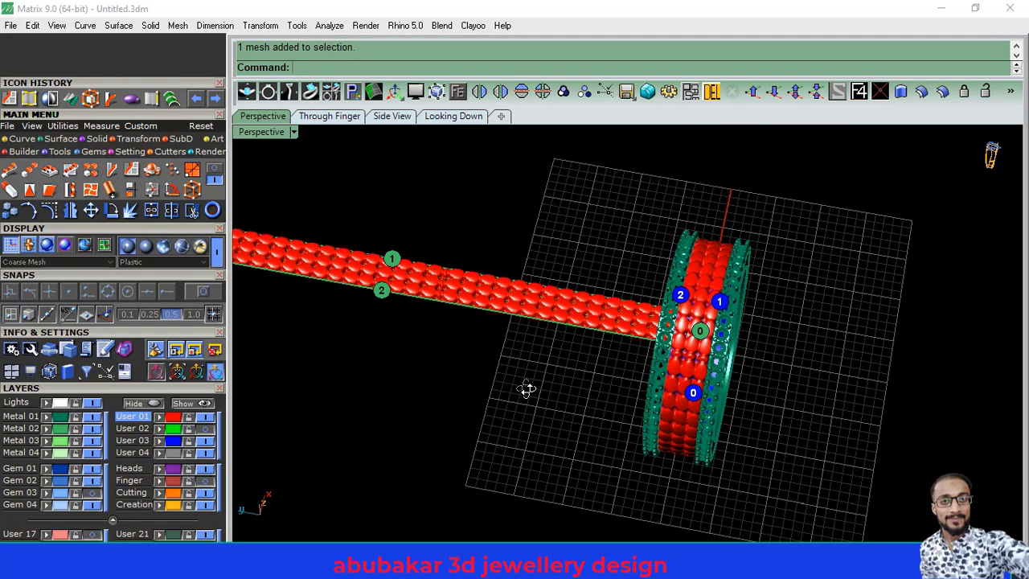
Step: Show the gem-set rails around the ring and view it from the side
left_click(91, 493)
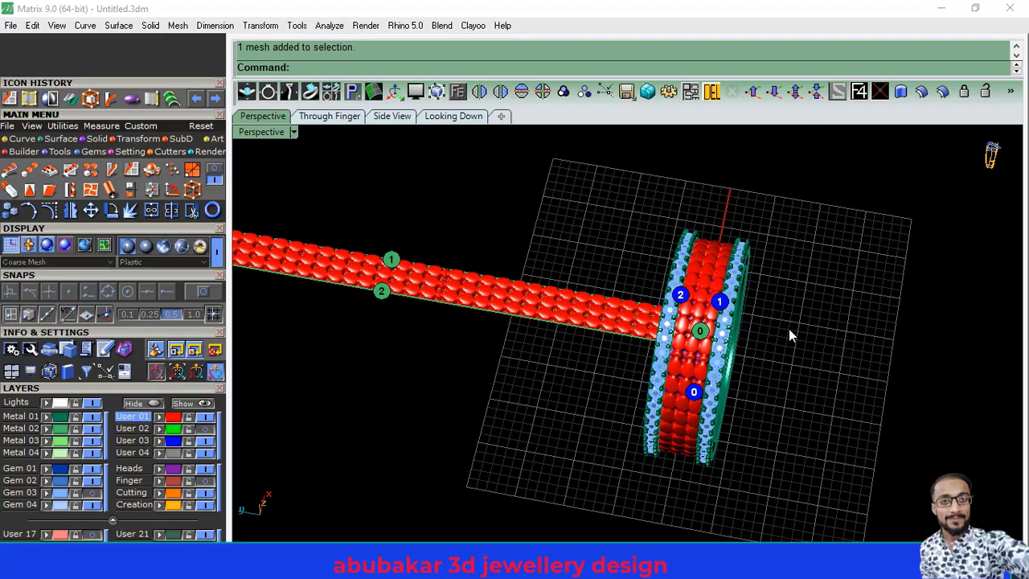
scroll(723, 331, "up", 3)
scroll(659, 325, "up", 3)
scroll(659, 325, "down", 3)
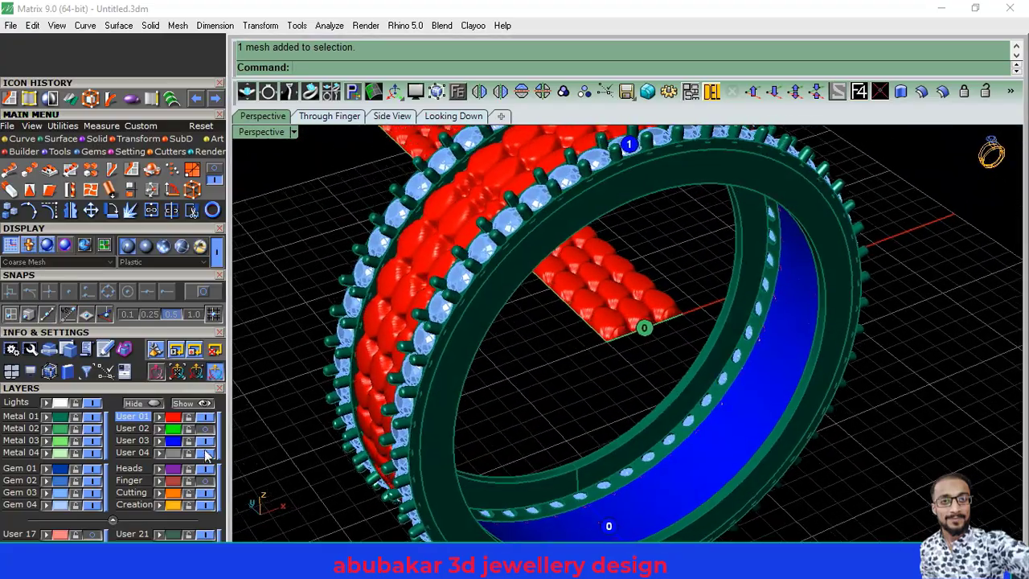
scroll(663, 314, "down", 3)
right_click_drag(664, 314, 643, 352)
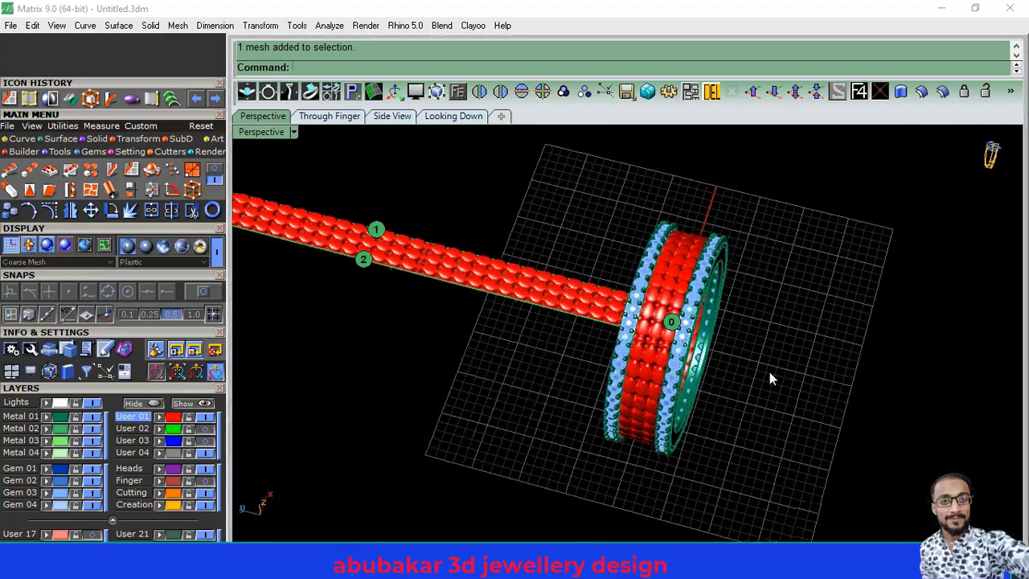
right_click_drag(840, 364, 524, 375)
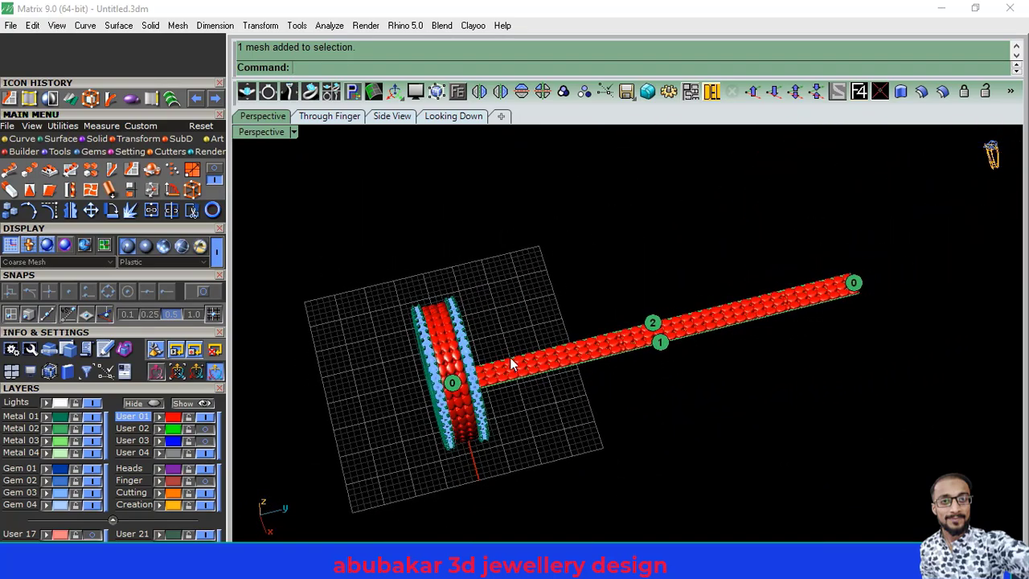
Step: Select the flat bead strip with its base surface and numbered points
scroll(558, 374, "up", 2)
key("ctrl+a")
scroll(599, 374, "down", 2)
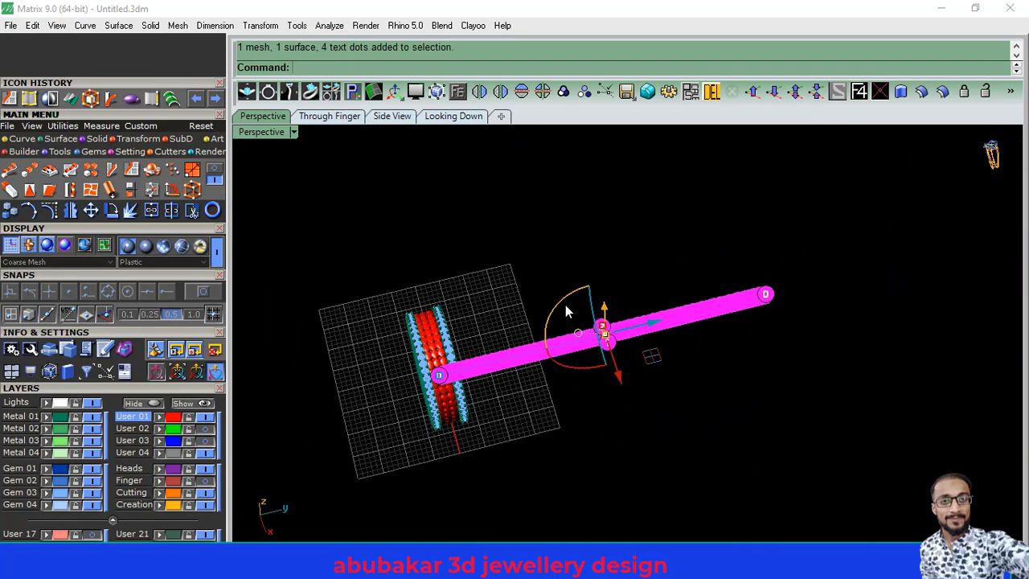
Step: Rotate the flat bead strip nearly upright and move it away from the ring
mouse_move(565, 306)
left_mouse_down()
mouse_move(577, 385)
mouse_move(559, 408)
mouse_move(569, 384)
left_mouse_up()
left_click(664, 303)
left_click_drag(651, 322, 635, 351)
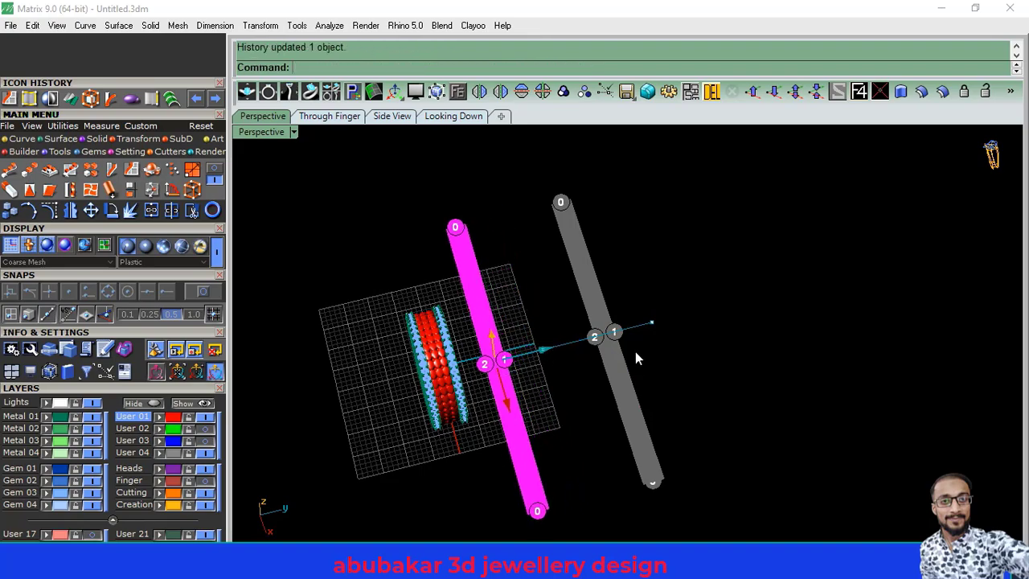
mouse_move(634, 351)
right_mouse_down()
mouse_move(511, 346)
mouse_move(523, 344)
right_mouse_up()
Step: Switch the display material to Machine and hide the construction grid
left_click(145, 245)
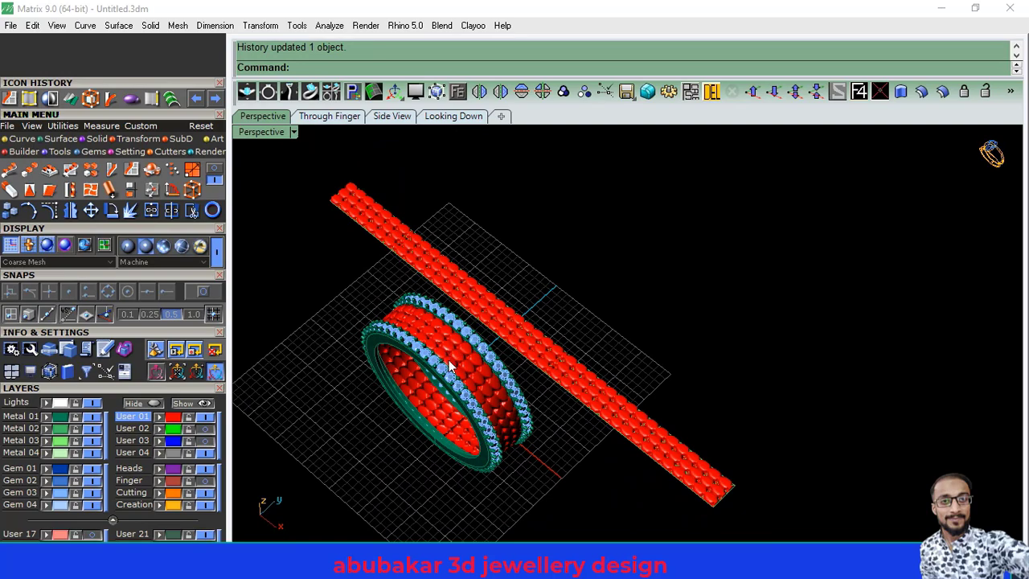
right_click_drag(481, 371, 517, 363)
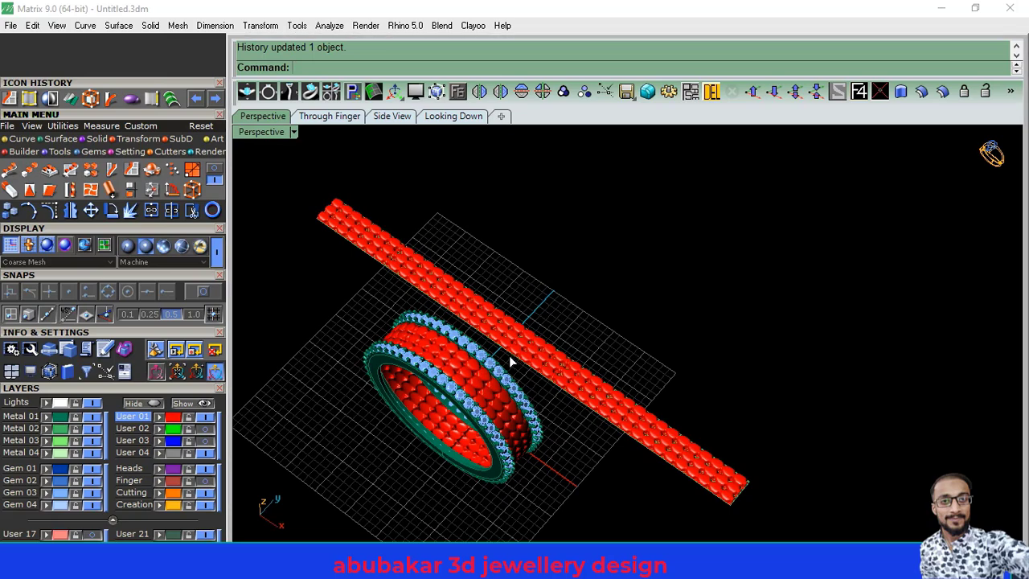
key("F7")
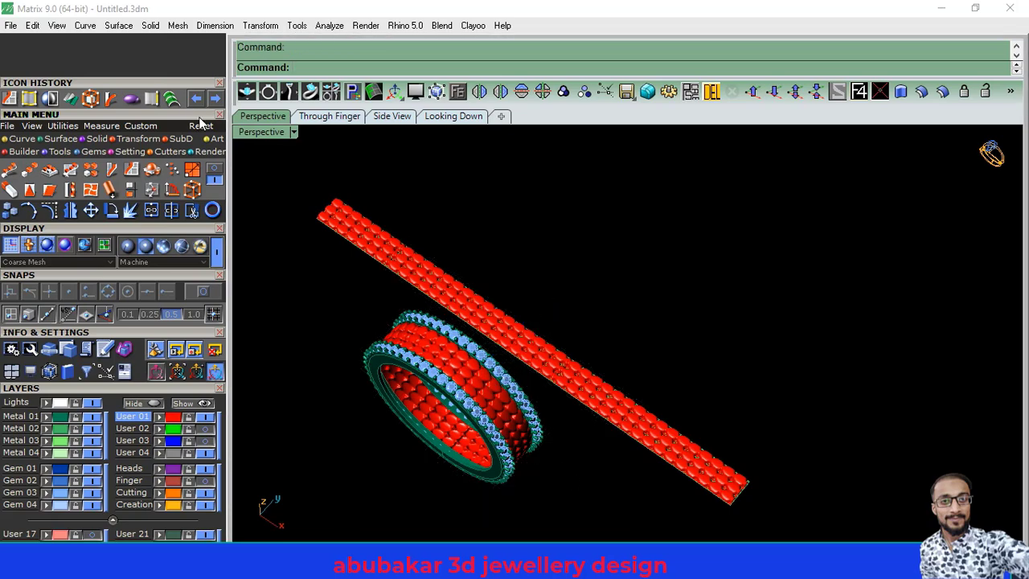
mouse_move(567, 394)
right_mouse_down()
mouse_move(602, 362)
mouse_move(520, 362)
right_mouse_up()
Step: Offset the ring's bead mesh by 0.3 with Solid enabled
scroll(485, 294, "up", 2)
scroll(492, 283, "up", 2)
left_click(496, 278)
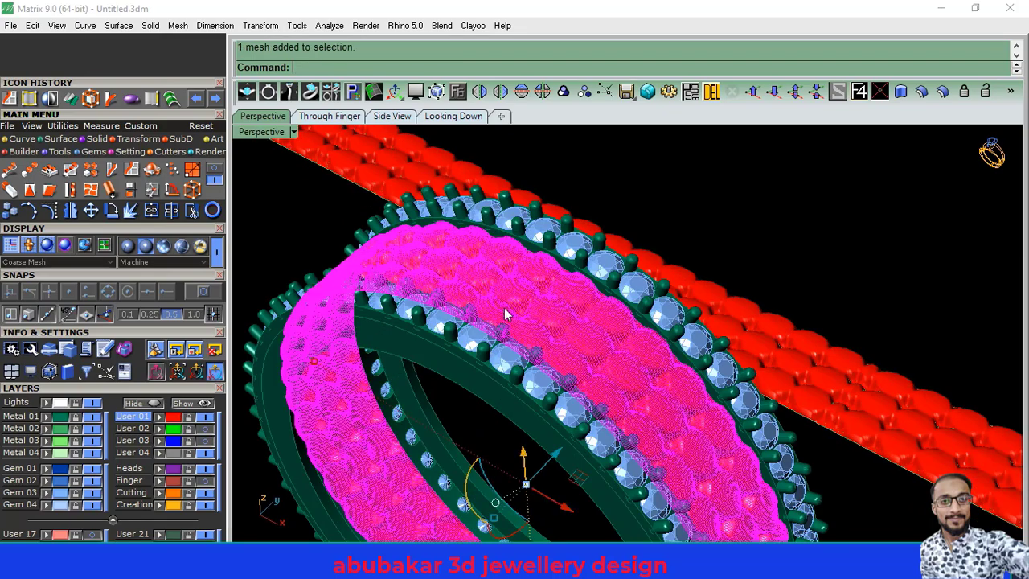
scroll(507, 313, "down", 2)
left_click(172, 29)
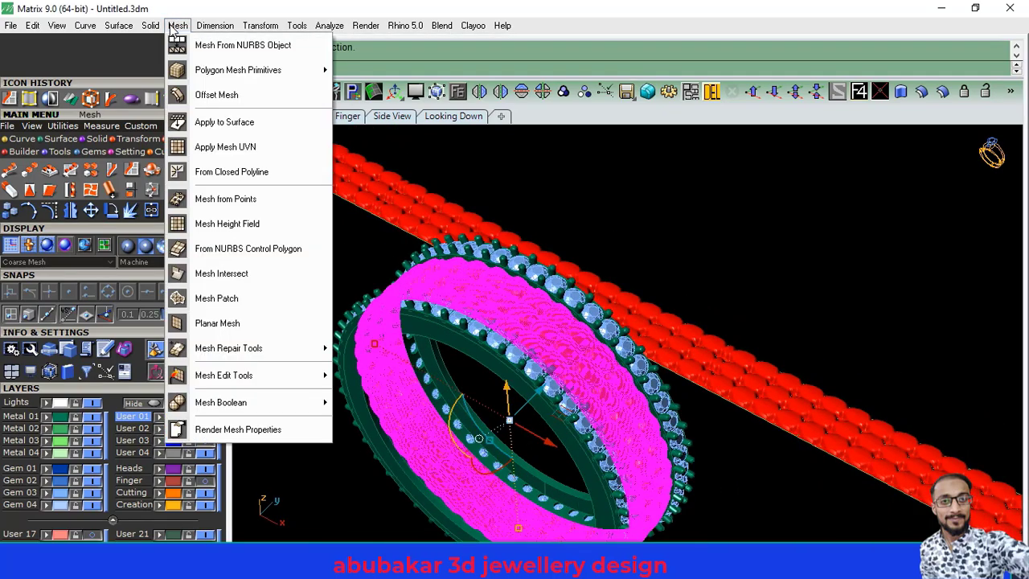
left_click(216, 94)
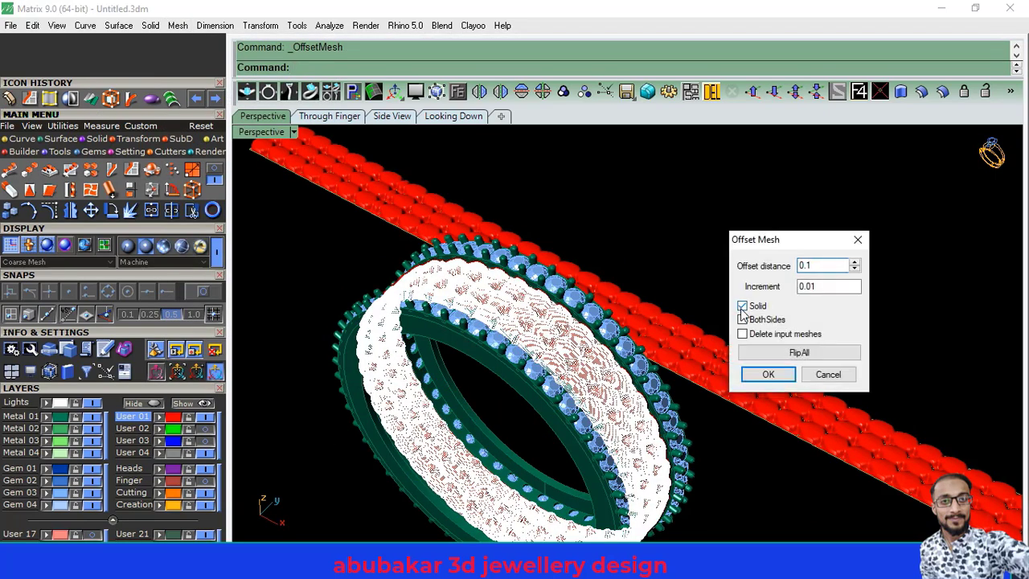
left_click(742, 305)
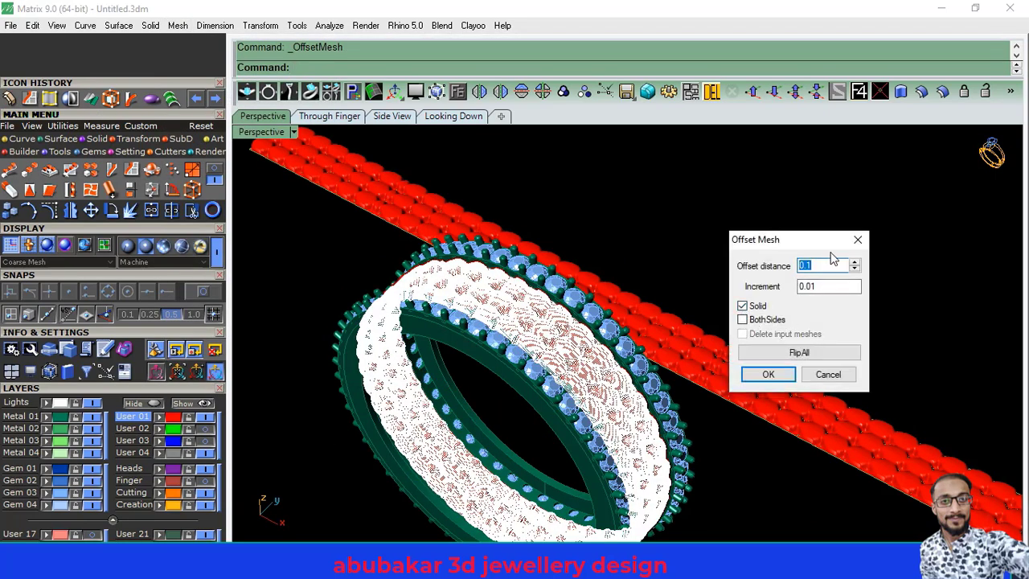
type(".3")
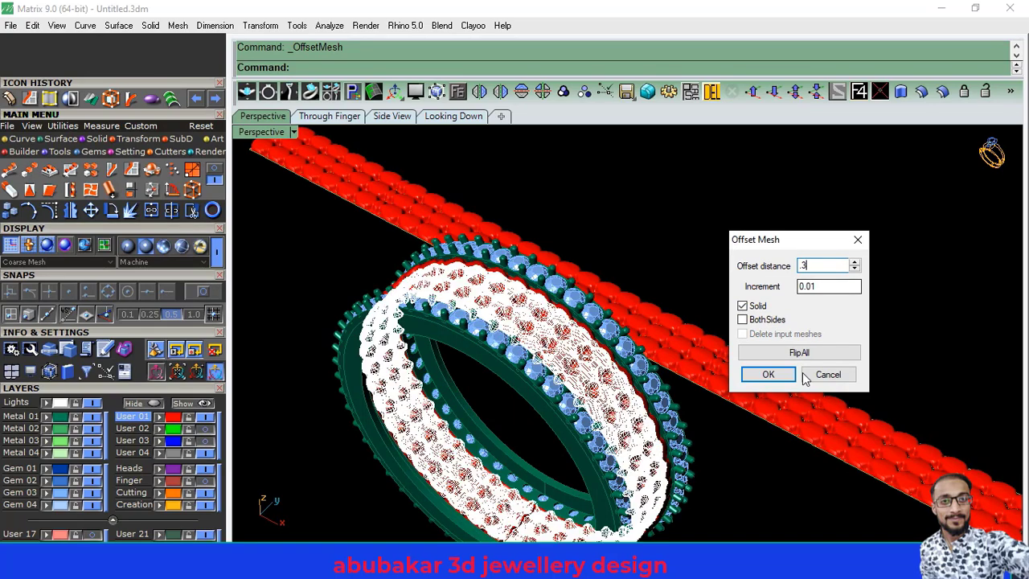
left_click(768, 374)
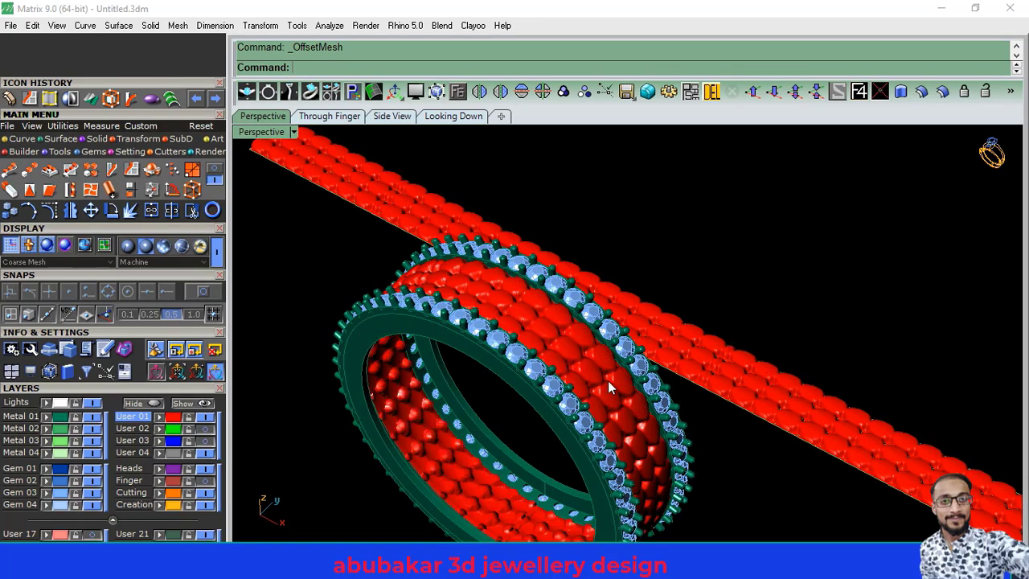
scroll(592, 375, "up", 3)
Step: Smooth the solid bead mesh on the ring with a smooth factor of 1
scroll(401, 418, "up", 5)
left_click(400, 416)
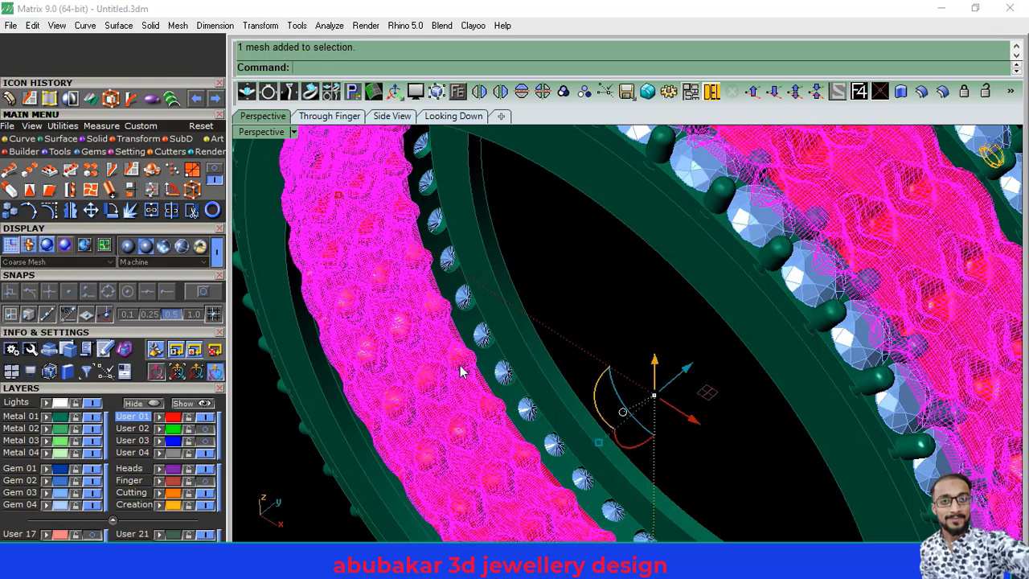
scroll(458, 367, "down", 8)
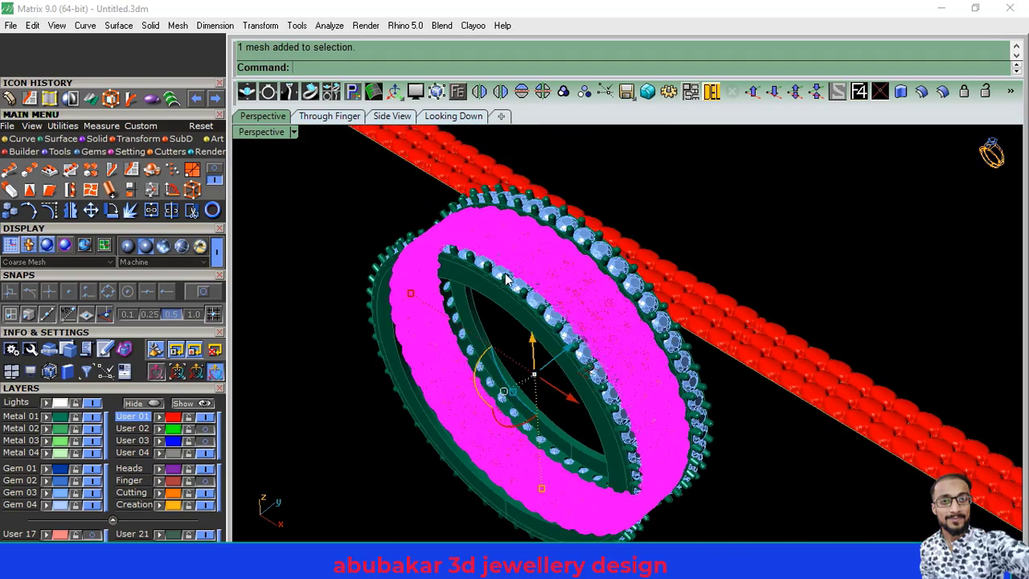
type("Smooth")
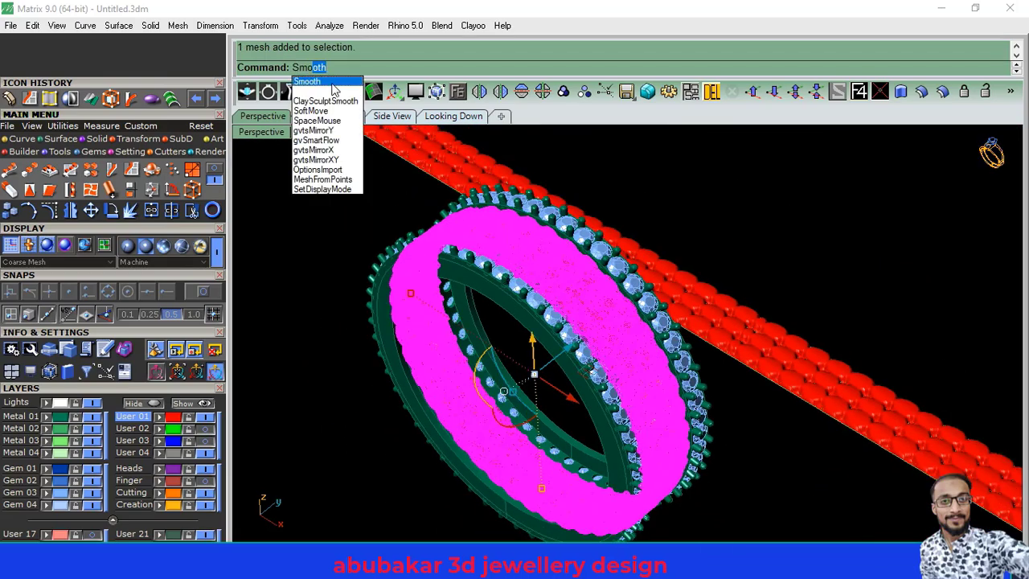
key("Return")
double_click(642, 332)
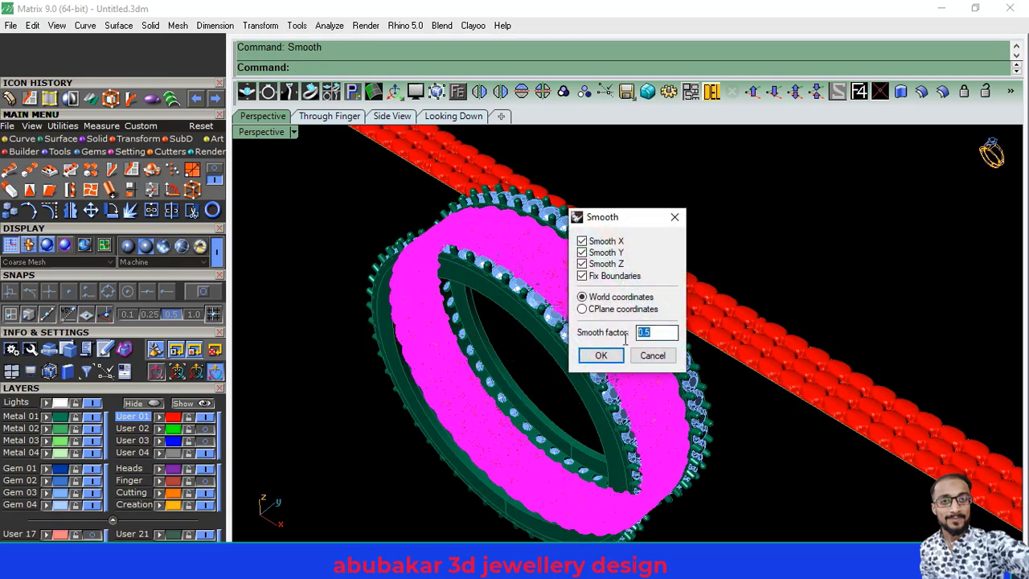
type("1")
left_click(611, 358)
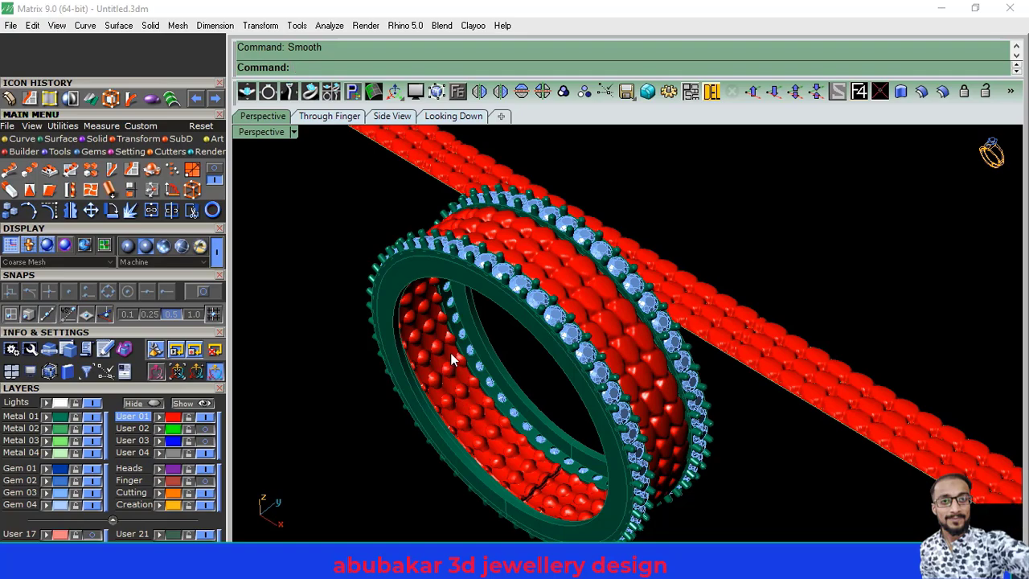
scroll(454, 361, "up", 3)
scroll(458, 329, "up", 2)
scroll(398, 245, "up", 2)
scroll(400, 246, "up", 2)
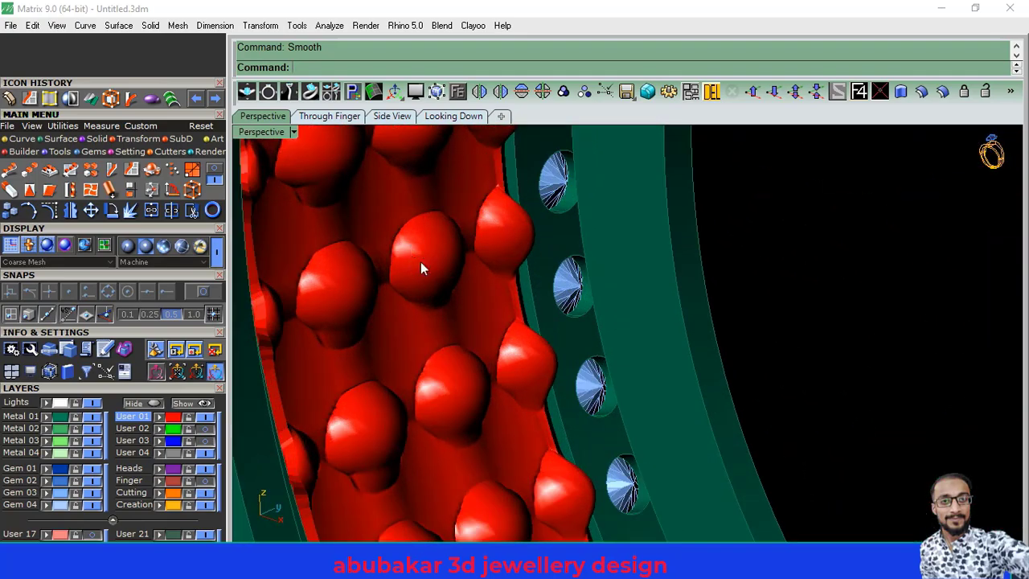
scroll(398, 333, "down", 5)
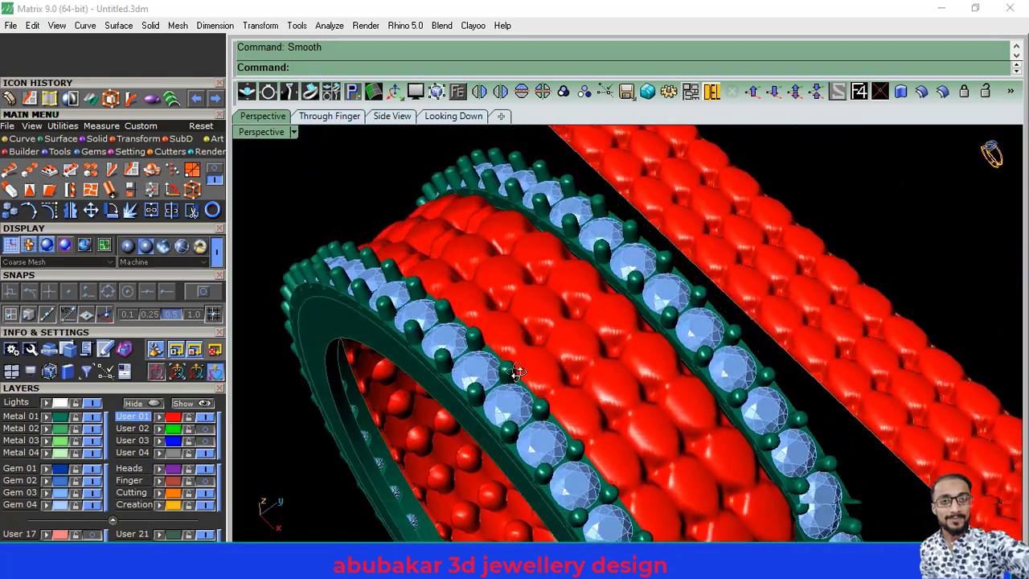
mouse_move(426, 333)
right_mouse_down()
mouse_move(507, 362)
mouse_move(483, 336)
mouse_move(521, 338)
mouse_move(513, 403)
right_mouse_up()
scroll(507, 357, "down", 5)
mouse_move(587, 353)
right_mouse_down()
mouse_move(577, 388)
mouse_move(551, 375)
right_mouse_up()
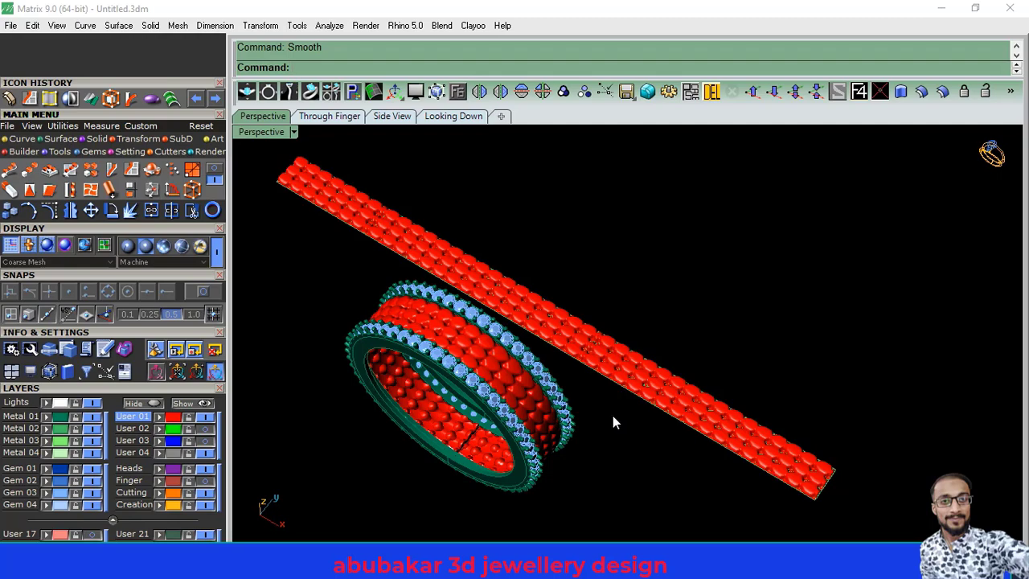
scroll(552, 319, "up", 2)
scroll(541, 314, "up", 1)
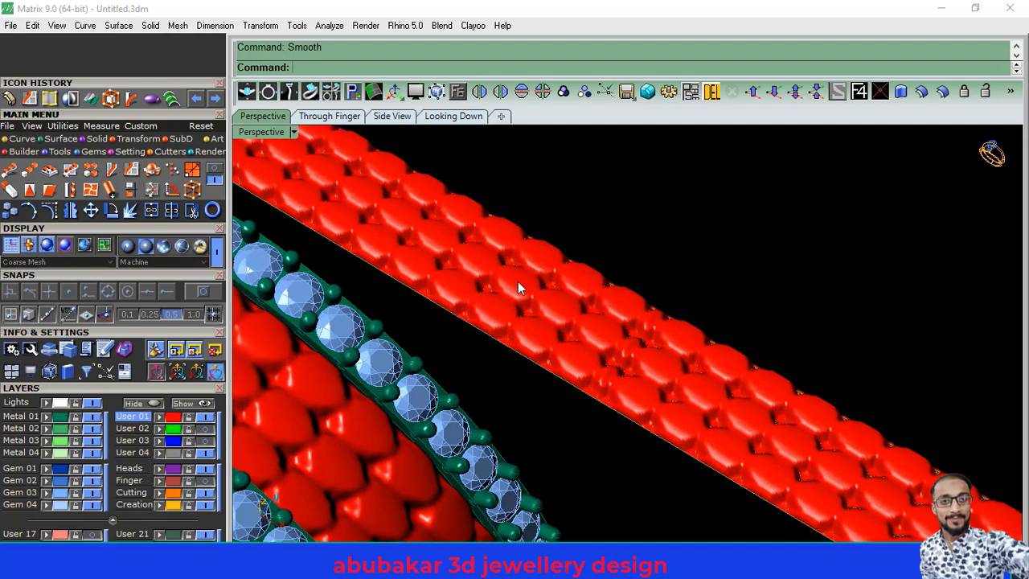
scroll(532, 308, "down", 2)
scroll(532, 308, "down", 3)
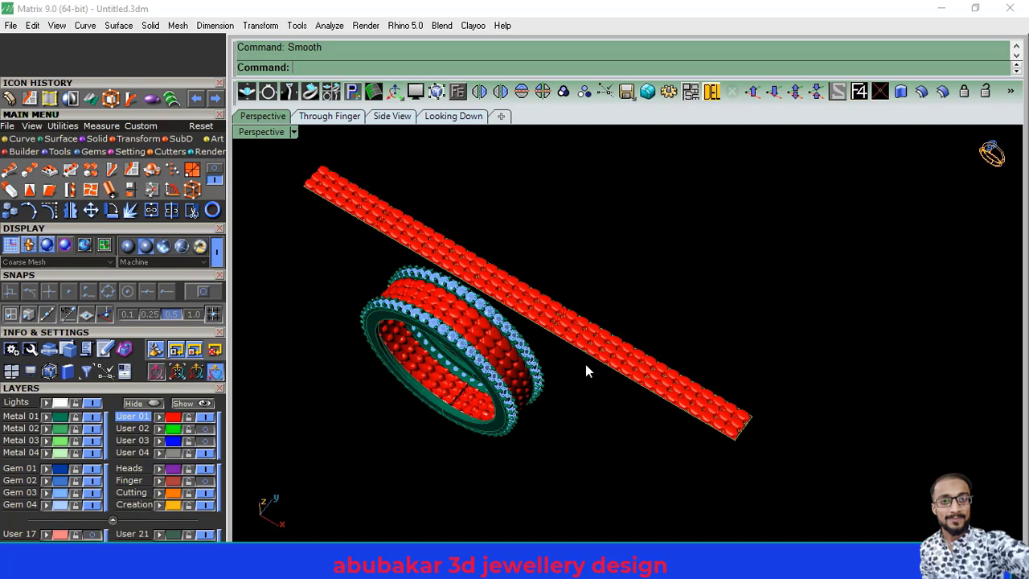
mouse_move(586, 365)
right_mouse_down()
mouse_move(562, 386)
mouse_move(569, 392)
right_mouse_up()
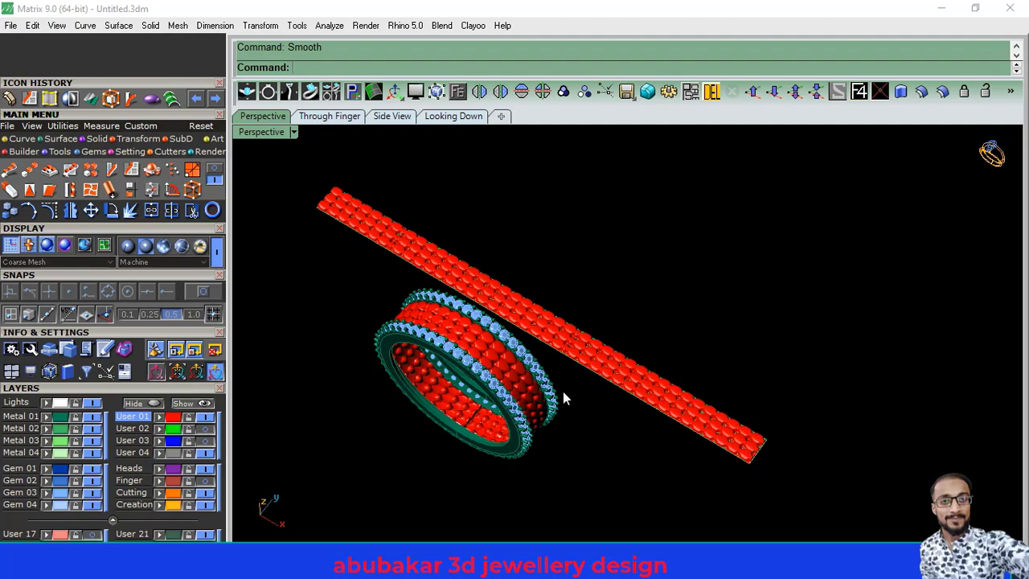
scroll(474, 429, "up", 3)
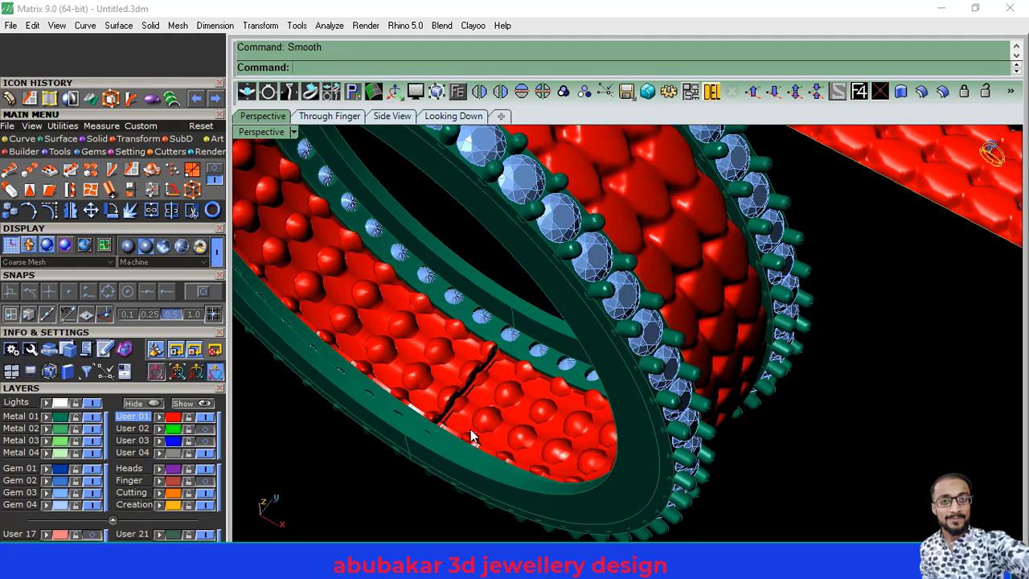
scroll(458, 432, "up", 1)
scroll(456, 434, "down", 5)
mouse_move(507, 330)
right_mouse_down()
mouse_move(514, 363)
mouse_move(525, 360)
mouse_move(516, 368)
mouse_move(509, 340)
mouse_move(504, 393)
mouse_move(493, 363)
mouse_move(496, 371)
right_mouse_up()
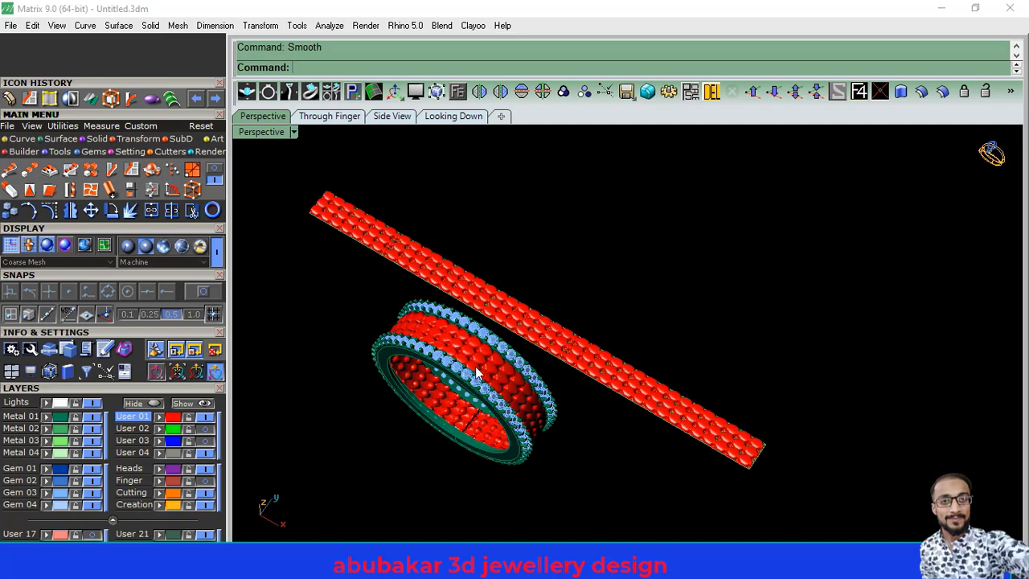
mouse_move(518, 370)
right_mouse_down()
mouse_move(513, 332)
mouse_move(509, 346)
right_mouse_up()
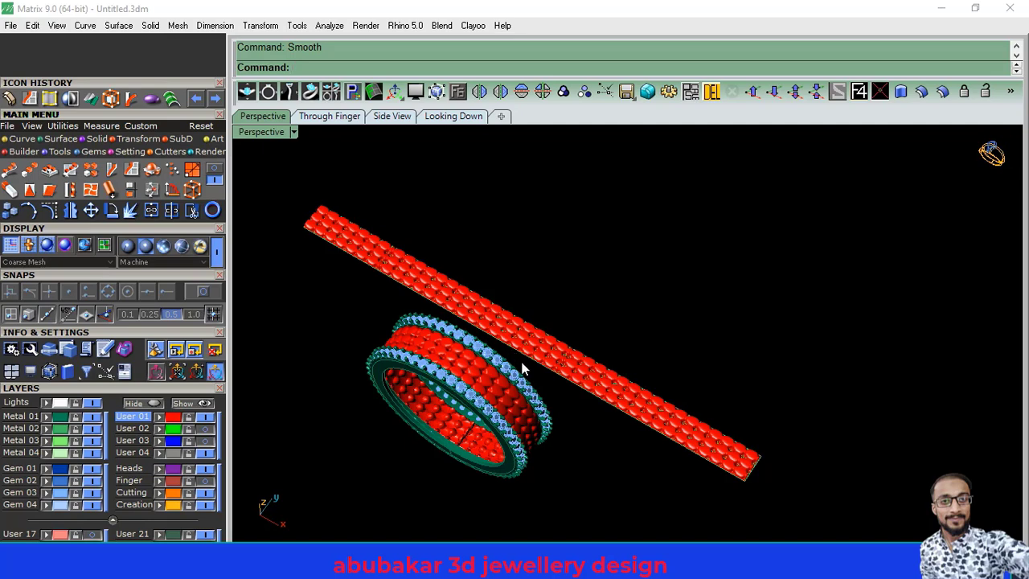
mouse_move(521, 362)
right_mouse_down()
mouse_move(519, 351)
mouse_move(523, 375)
right_mouse_up()
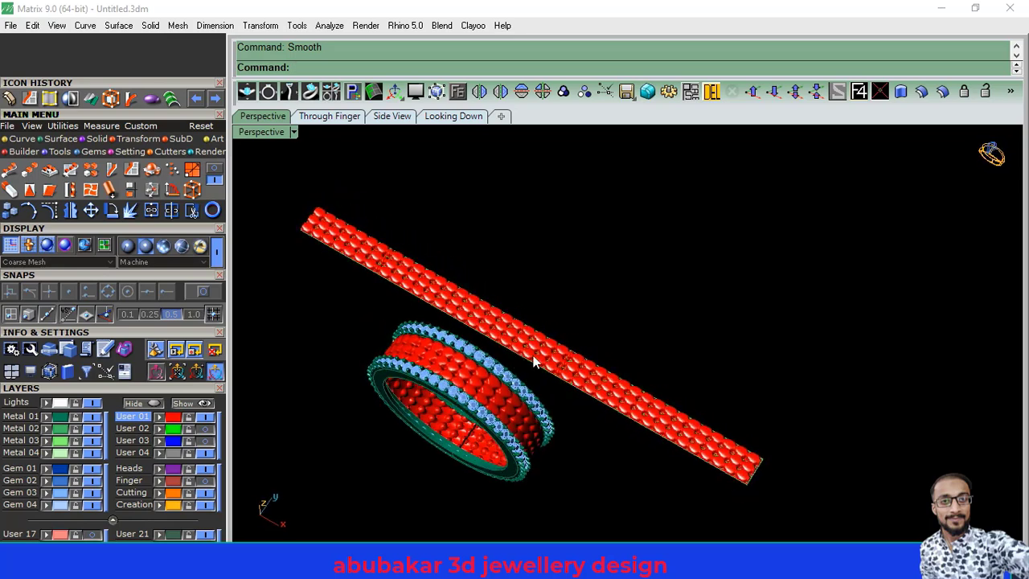